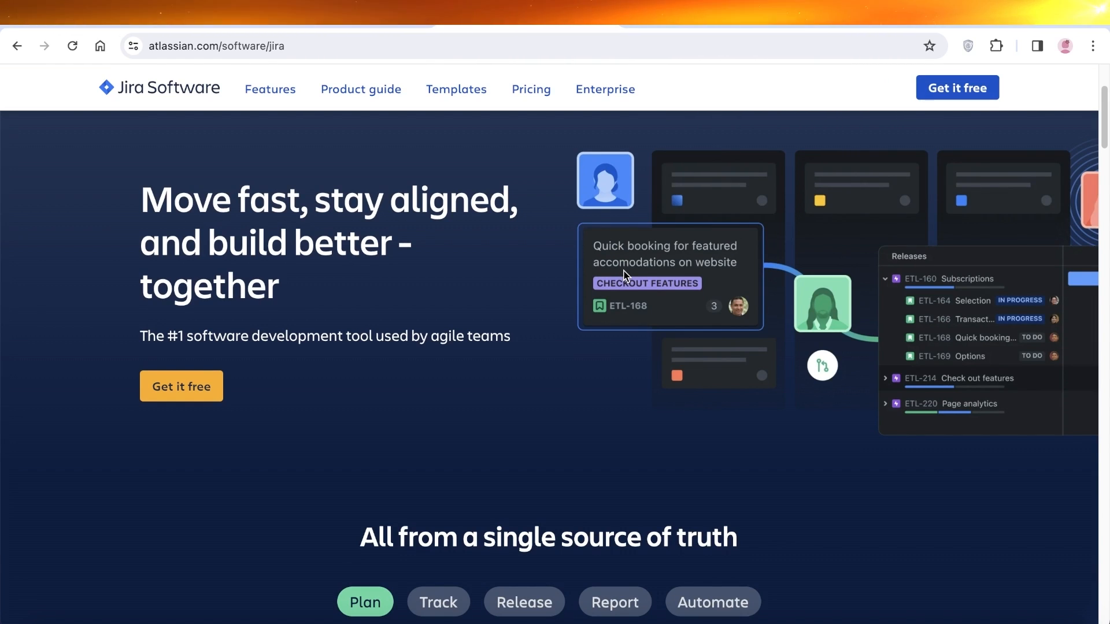
- Look through the Jira Software product page, including its board preview, templates and customization sections
scroll(624, 261, down, 10)
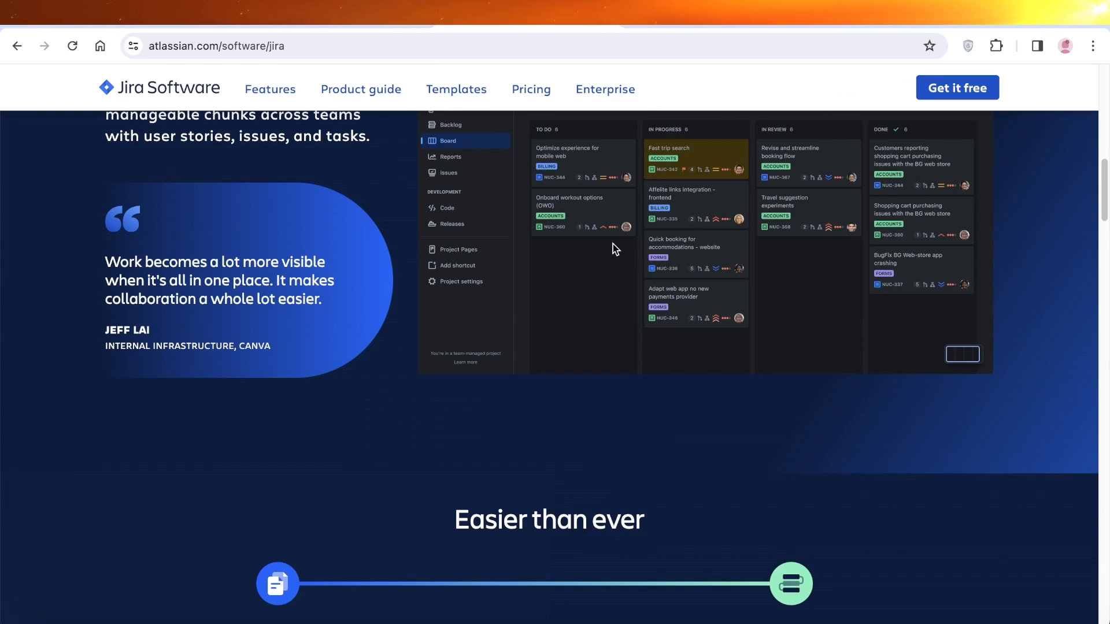
scroll(613, 244, up, 5)
scroll(644, 309, up, 5)
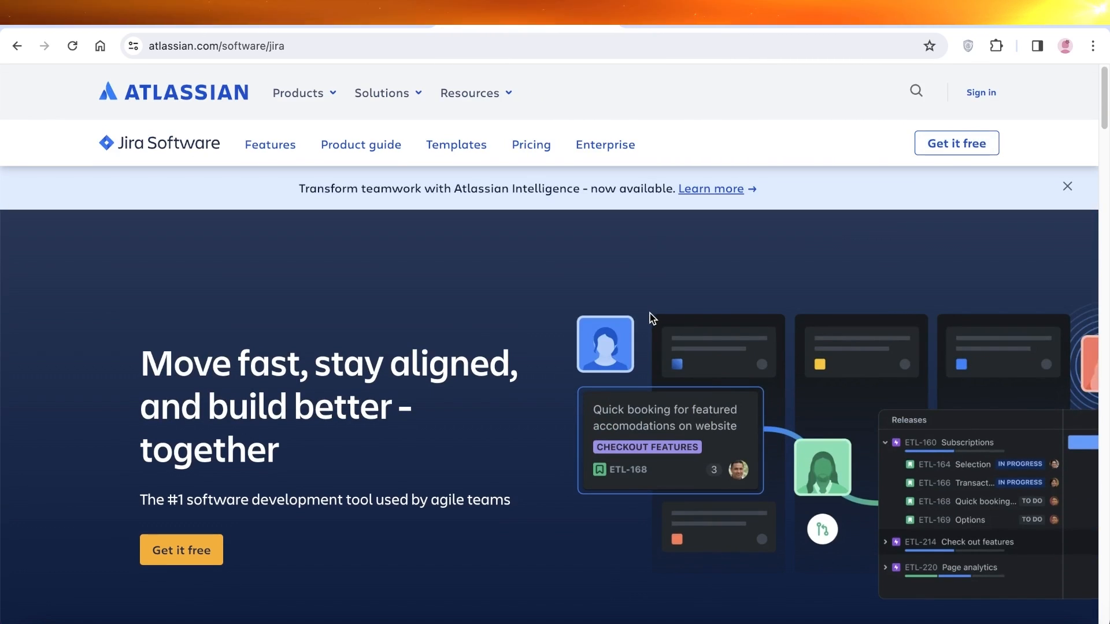
scroll(665, 342, down, 10)
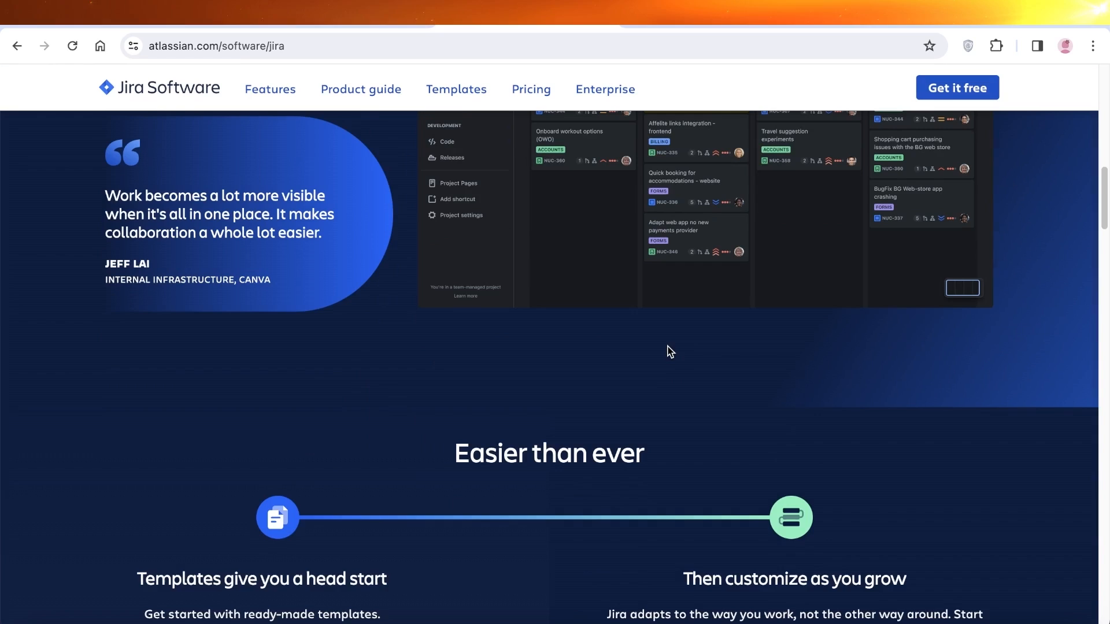
scroll(669, 351, down, 10)
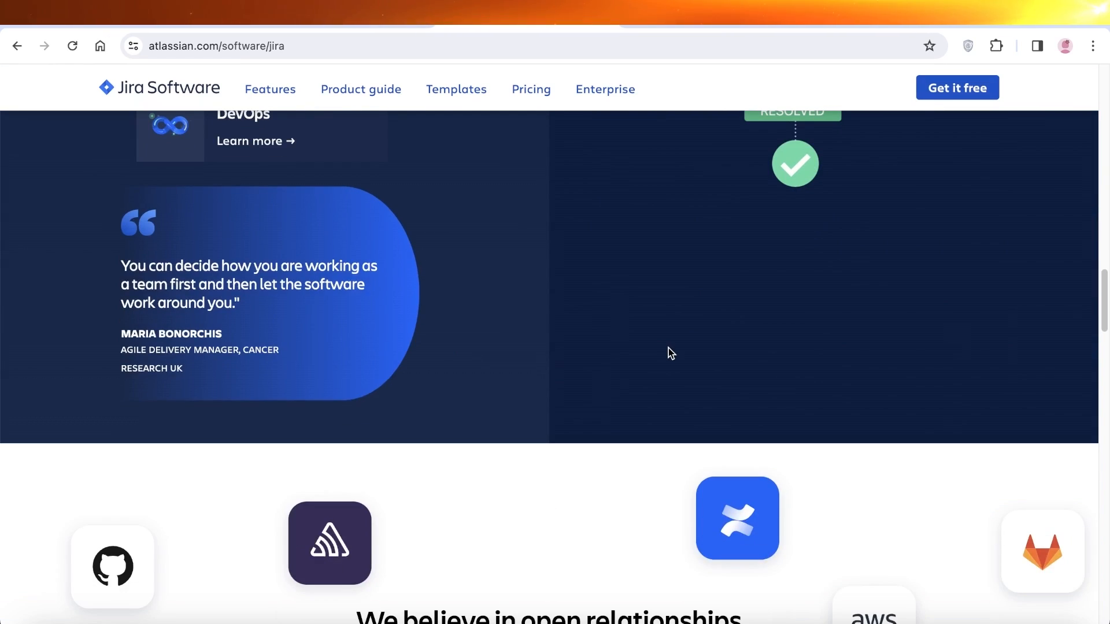
scroll(668, 348, up, 10)
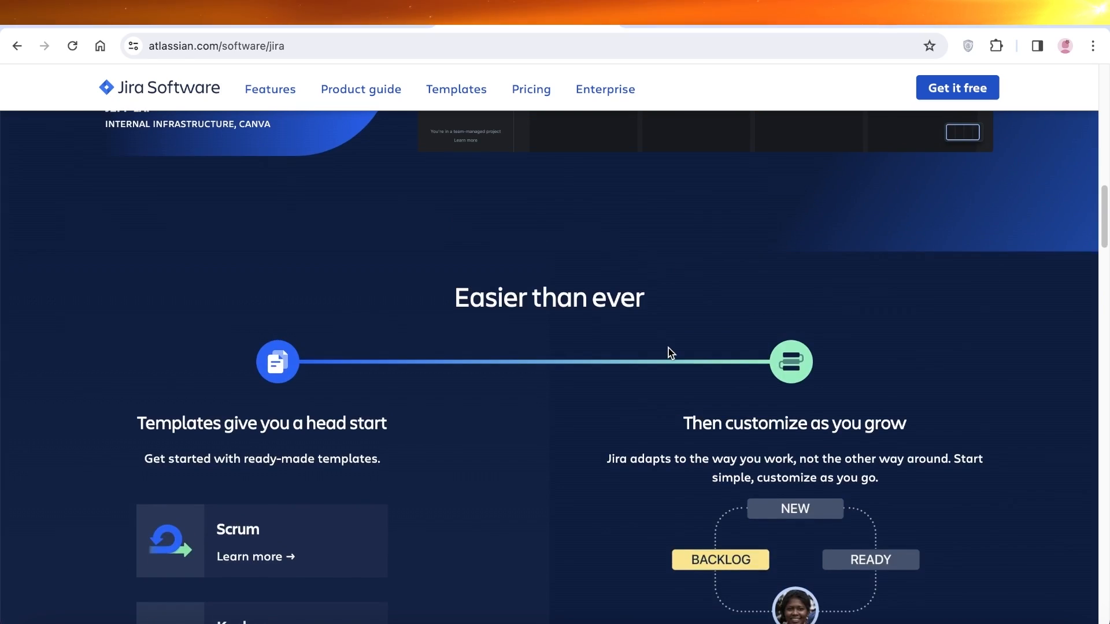
scroll(668, 348, up, 5)
scroll(668, 348, up, 10)
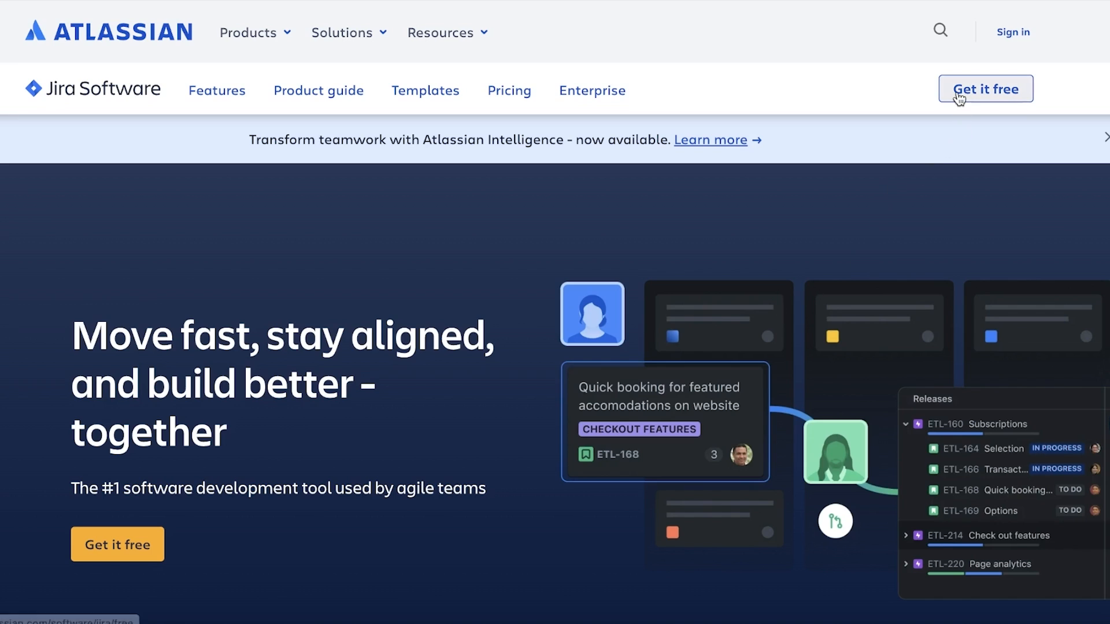
- Start the free Jira Software sign-up and continue with an existing Google account
click(143, 560)
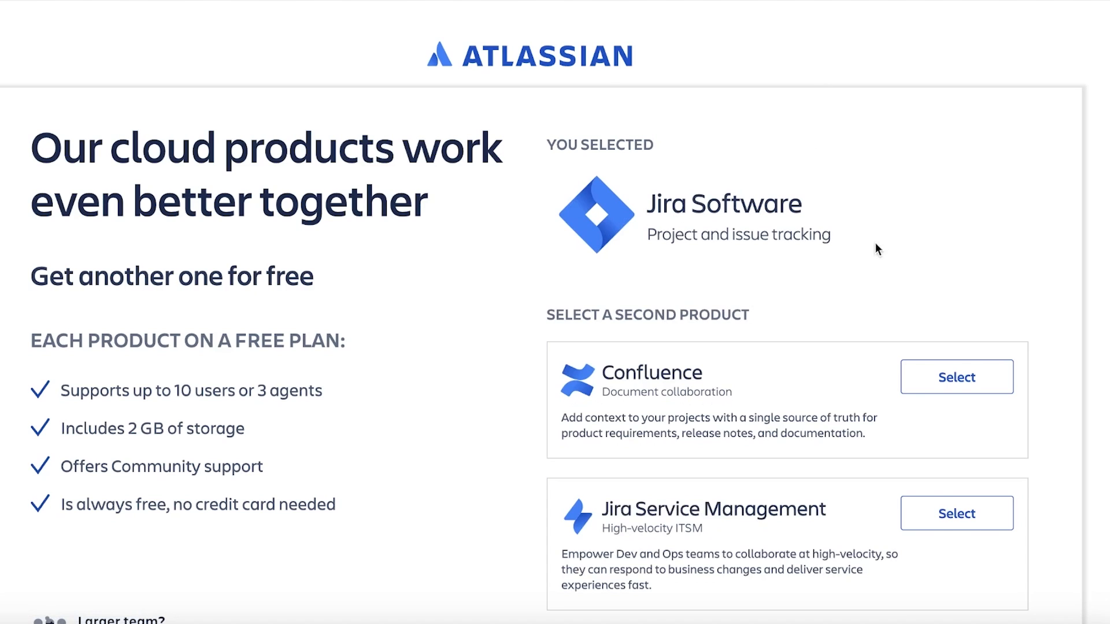
scroll(818, 271, down, 2)
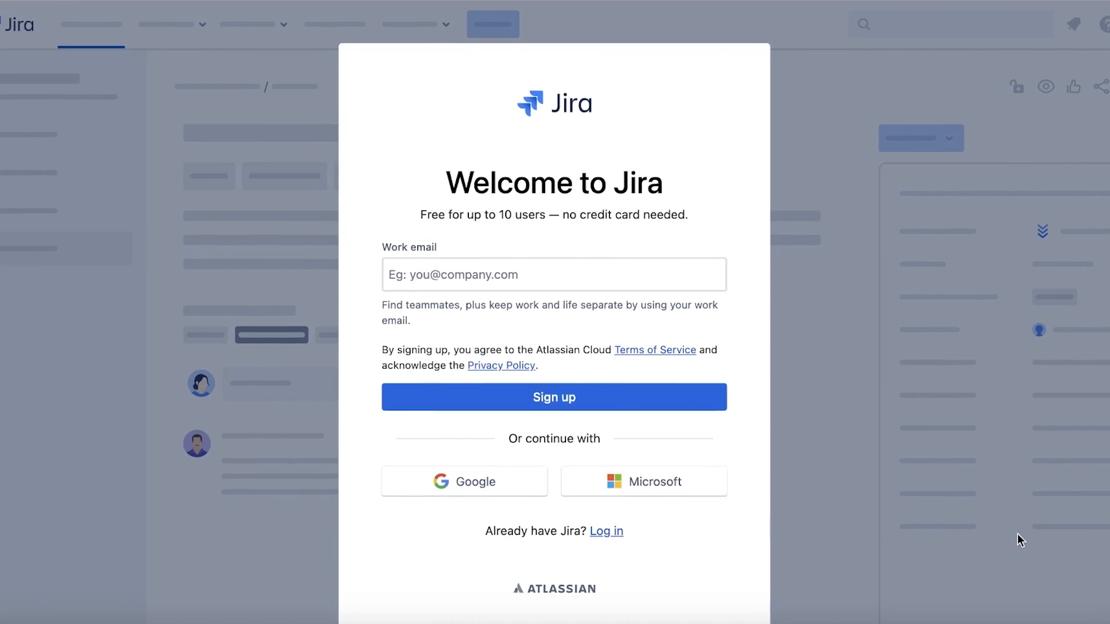
click(496, 473)
click(558, 282)
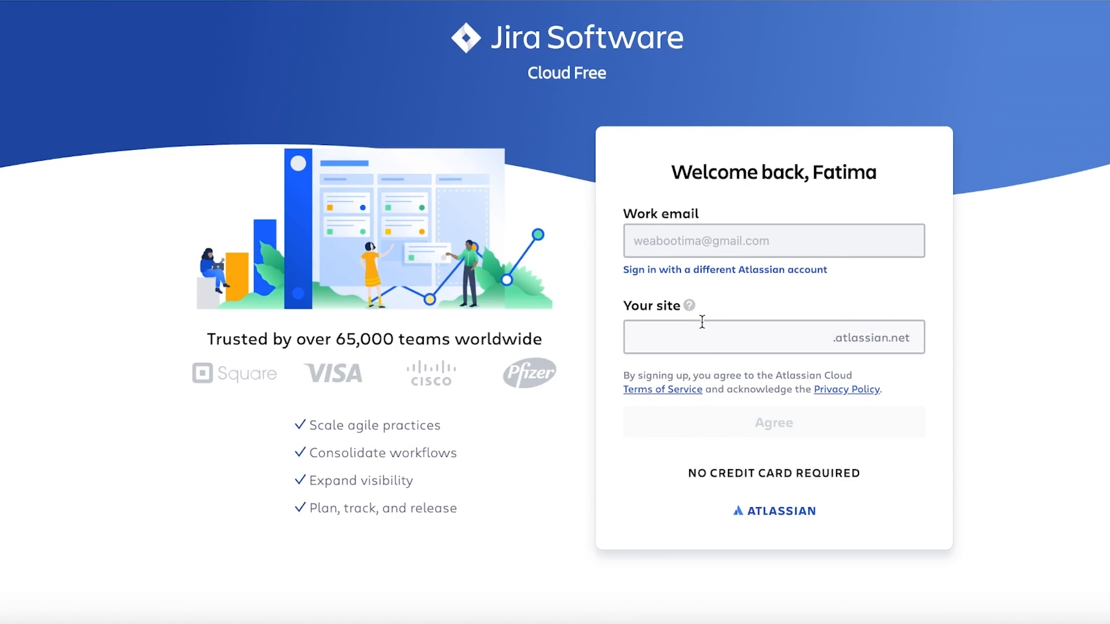
- Name the new Atlassian site durdenmarketing and agree to the terms to create it
click(702, 322)
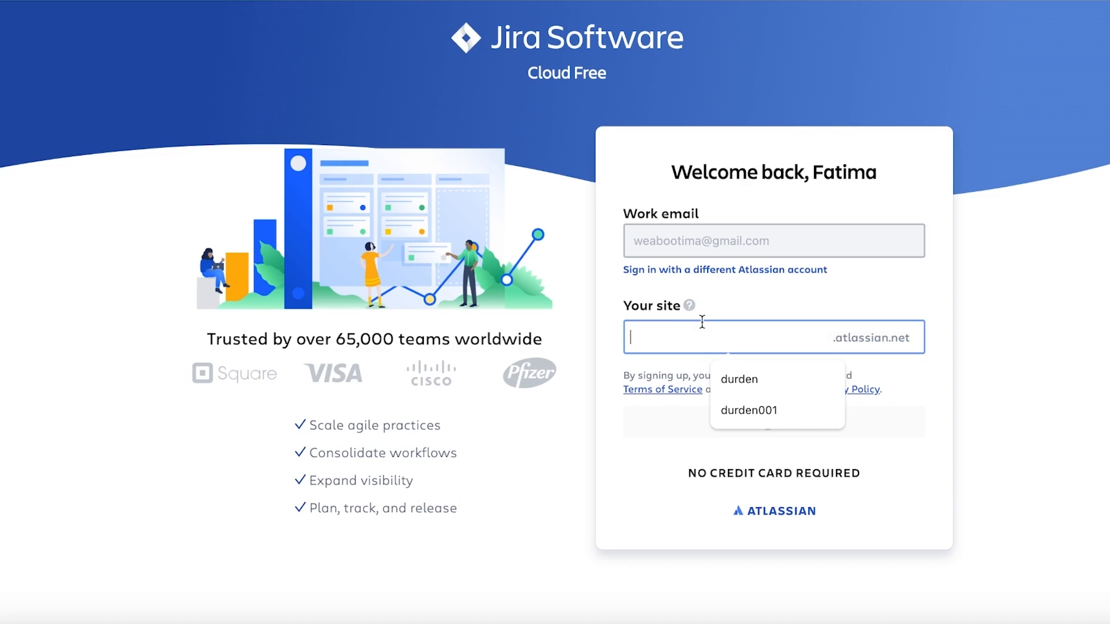
text(Dur)
key(BackSpace)
key(BackSpace)
key(BackSpace)
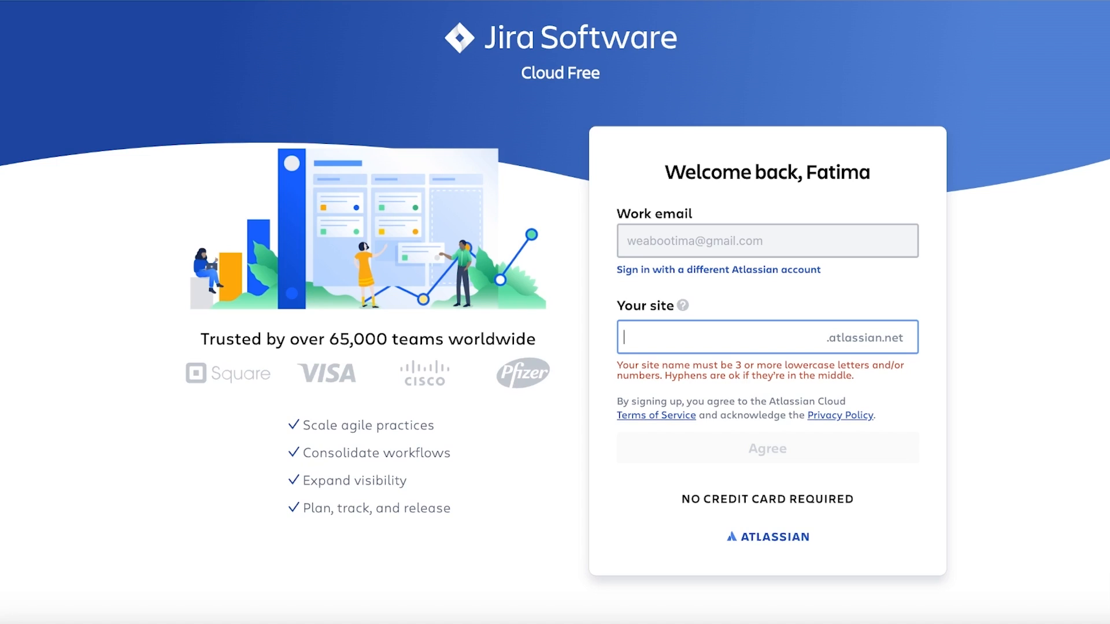
text(durde)
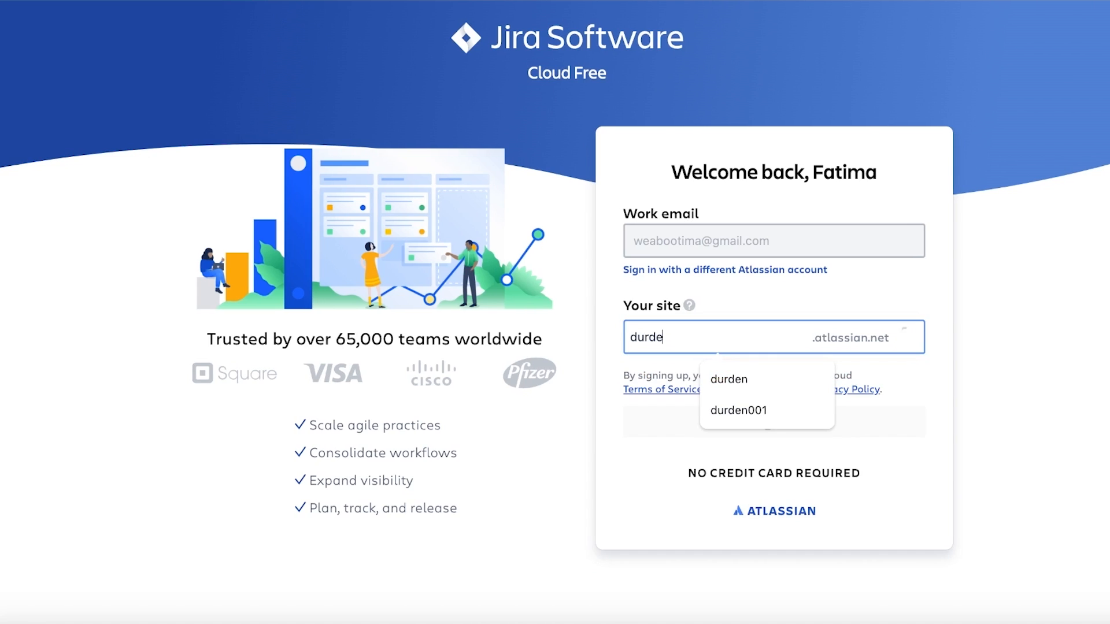
text(nmarketing)
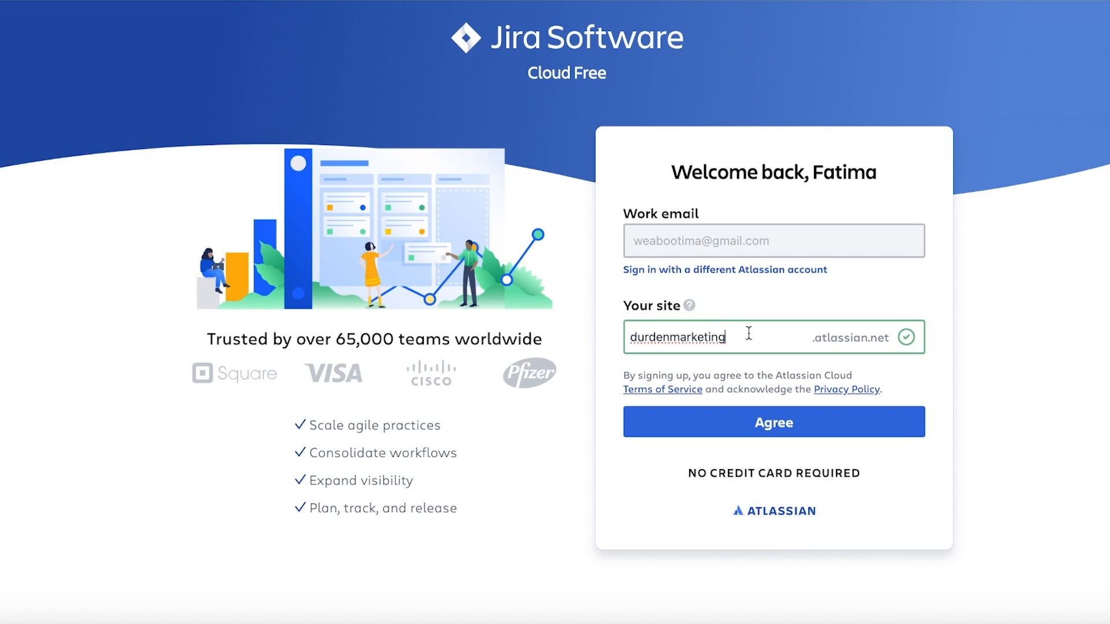
click(781, 426)
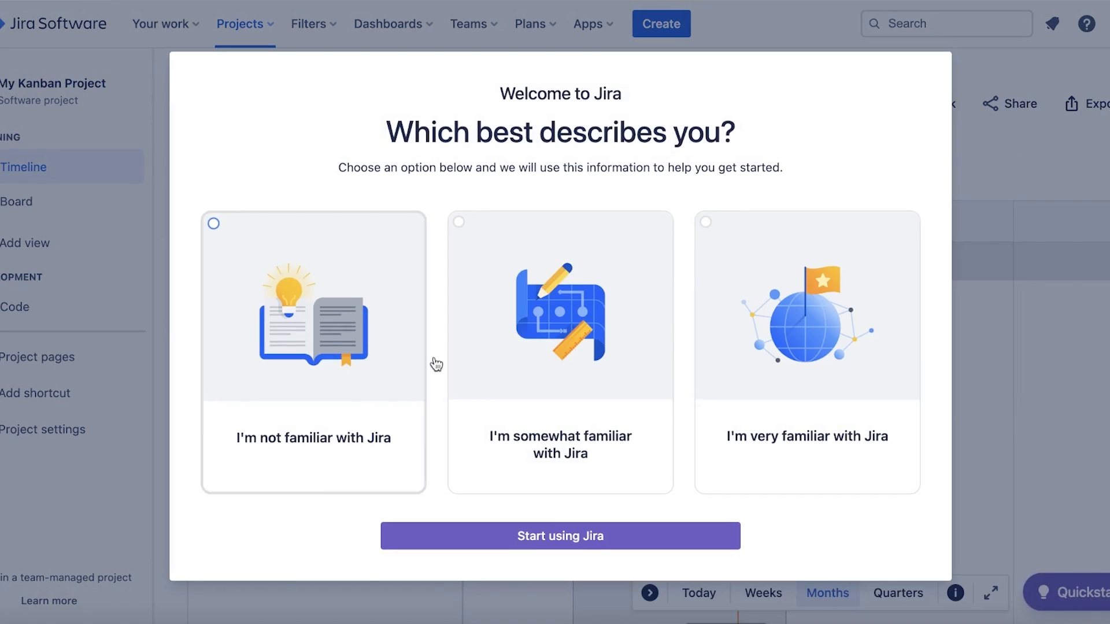
- Answer the onboarding question with "I'm very familiar with Jira" and start using Jira
click(801, 348)
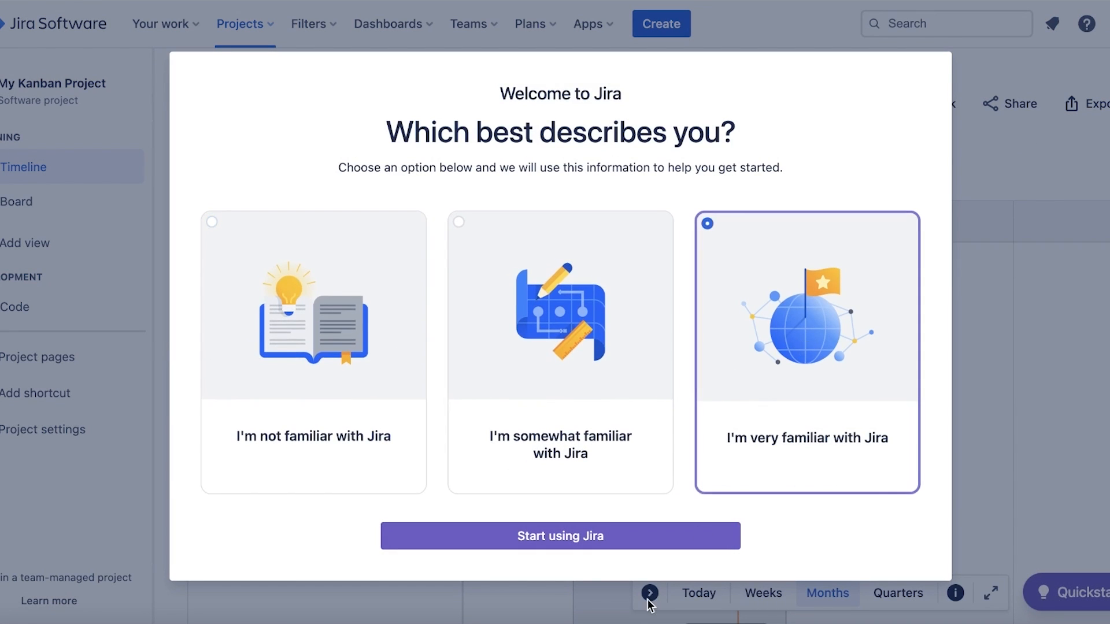
click(636, 538)
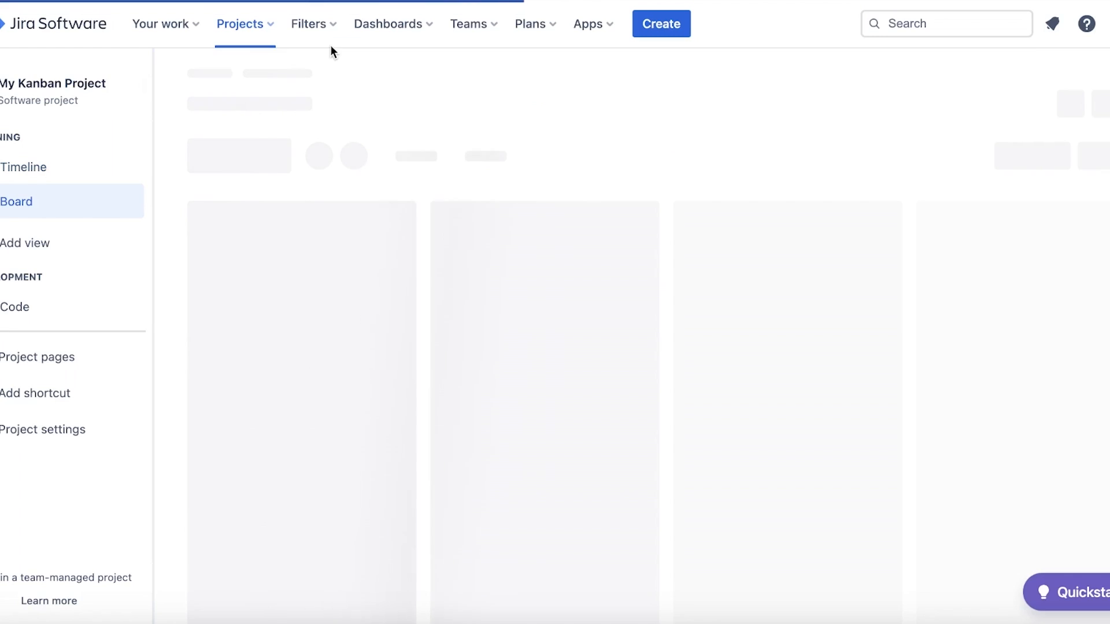
- Look through the options offered under Your work, Projects, Filters, Dashboards, Teams, Plans and Apps
click(238, 32)
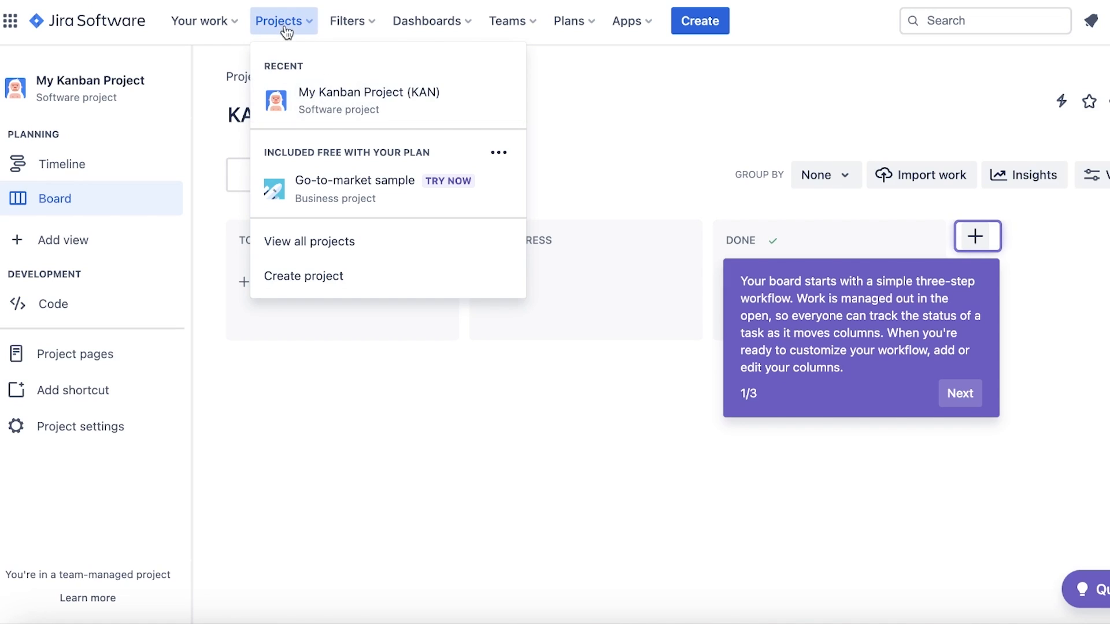
click(211, 25)
click(294, 29)
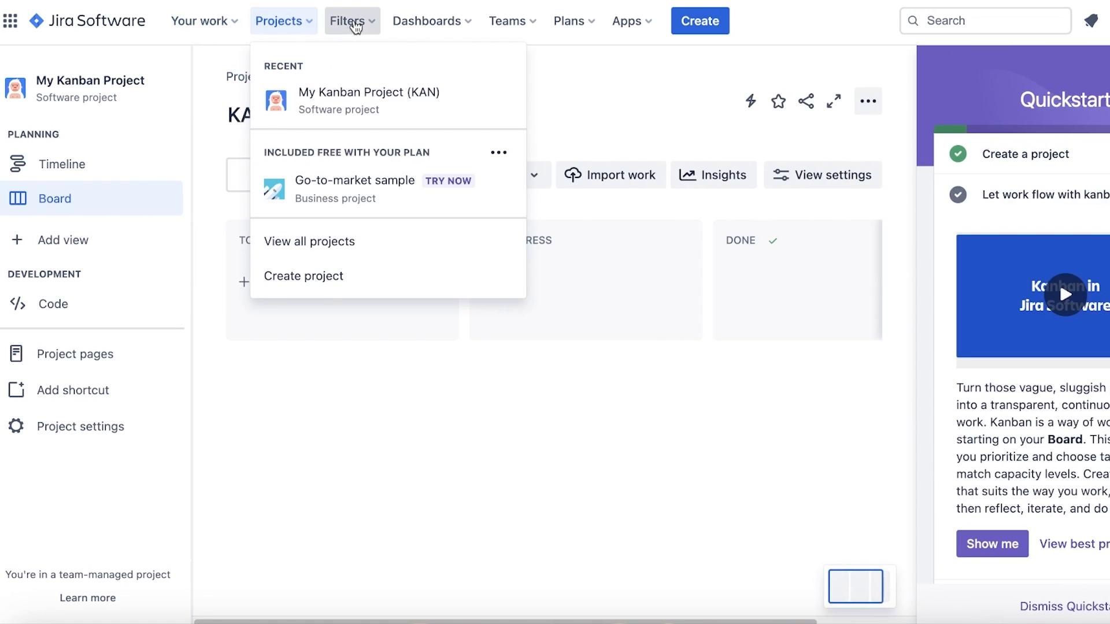
click(350, 22)
click(459, 22)
click(507, 21)
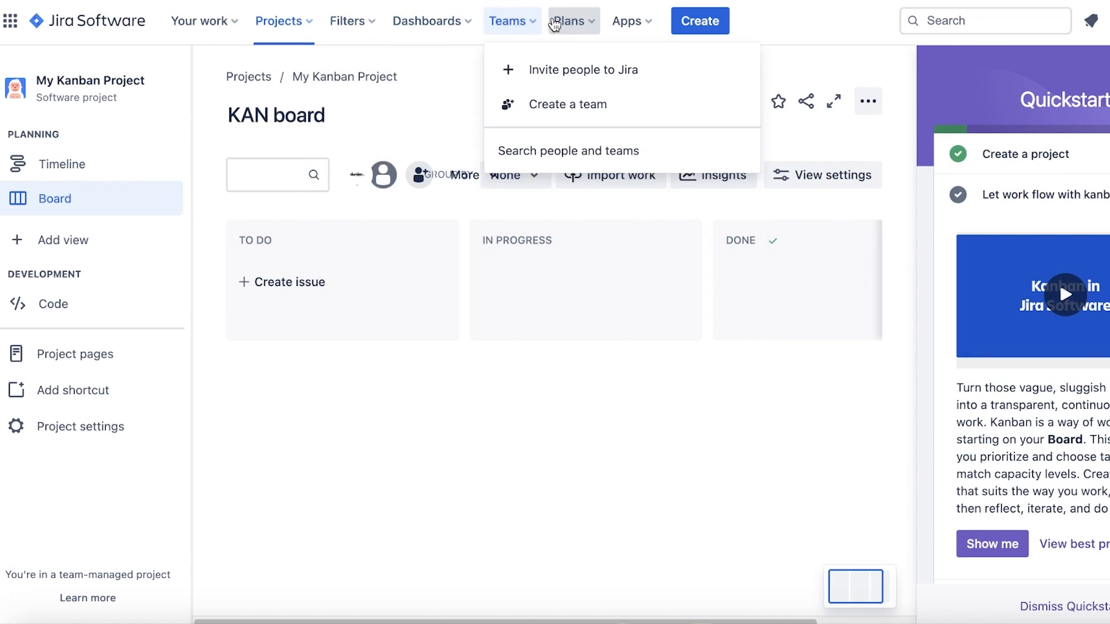
click(554, 23)
click(609, 25)
click(466, 82)
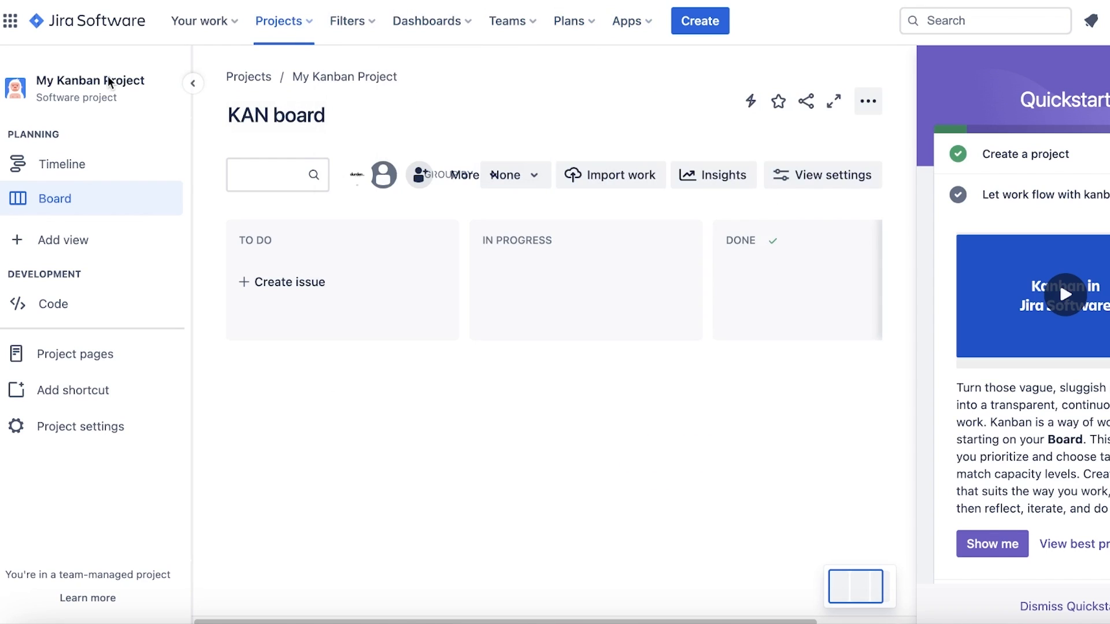
click(309, 110)
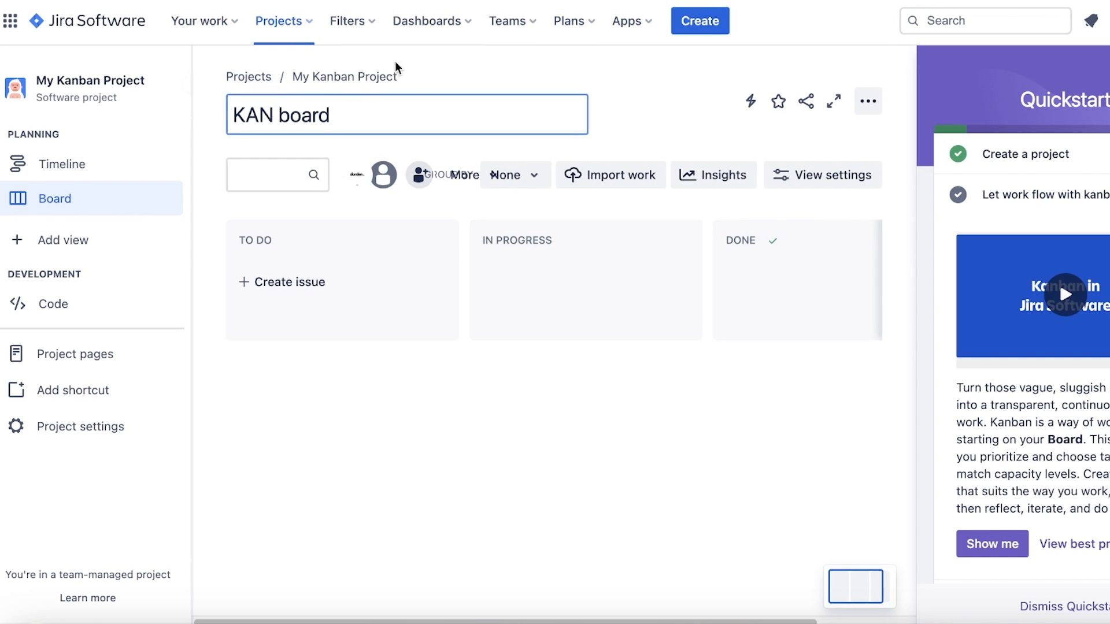
click(410, 73)
click(230, 27)
click(283, 29)
click(310, 103)
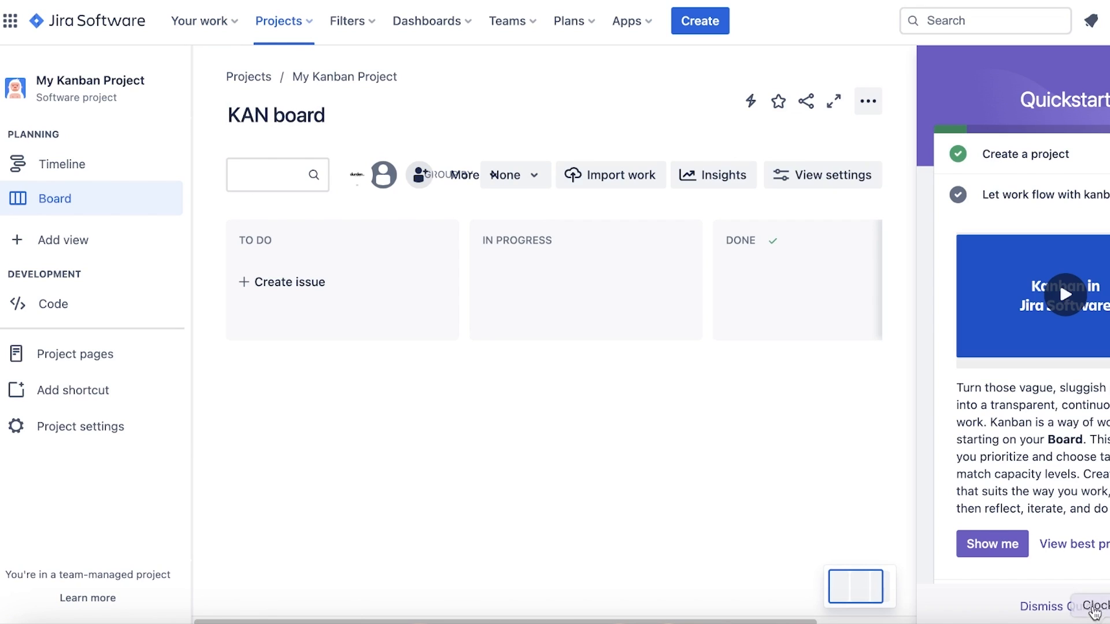
- Close the Quickstart guide and rename the Kanban project's board to "Marketing Board"
click(1070, 606)
click(248, 116)
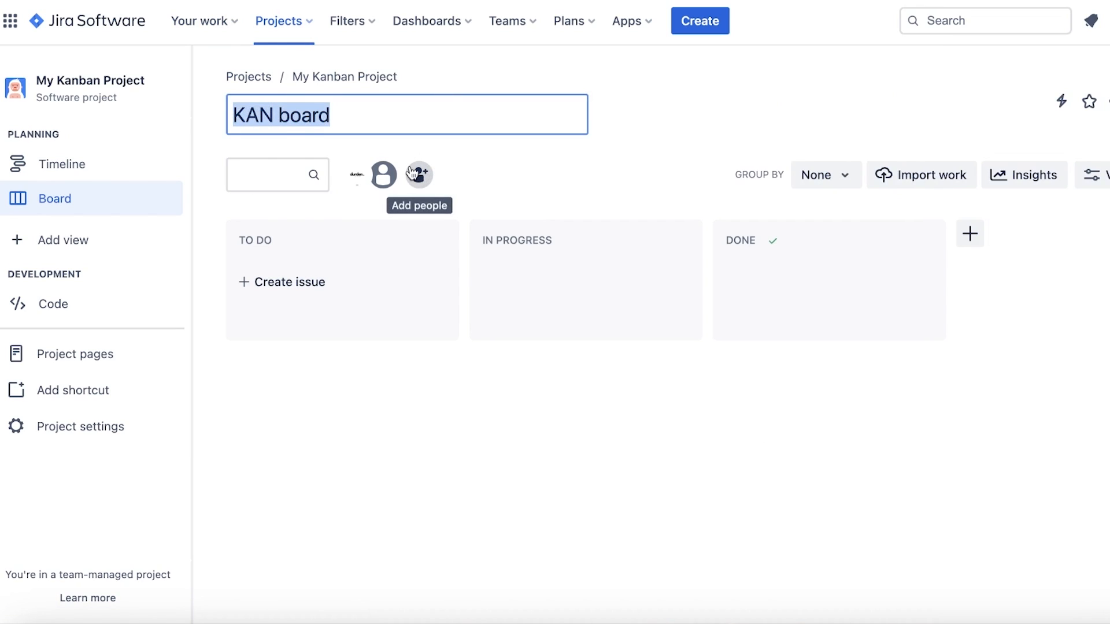
key(BackSpace)
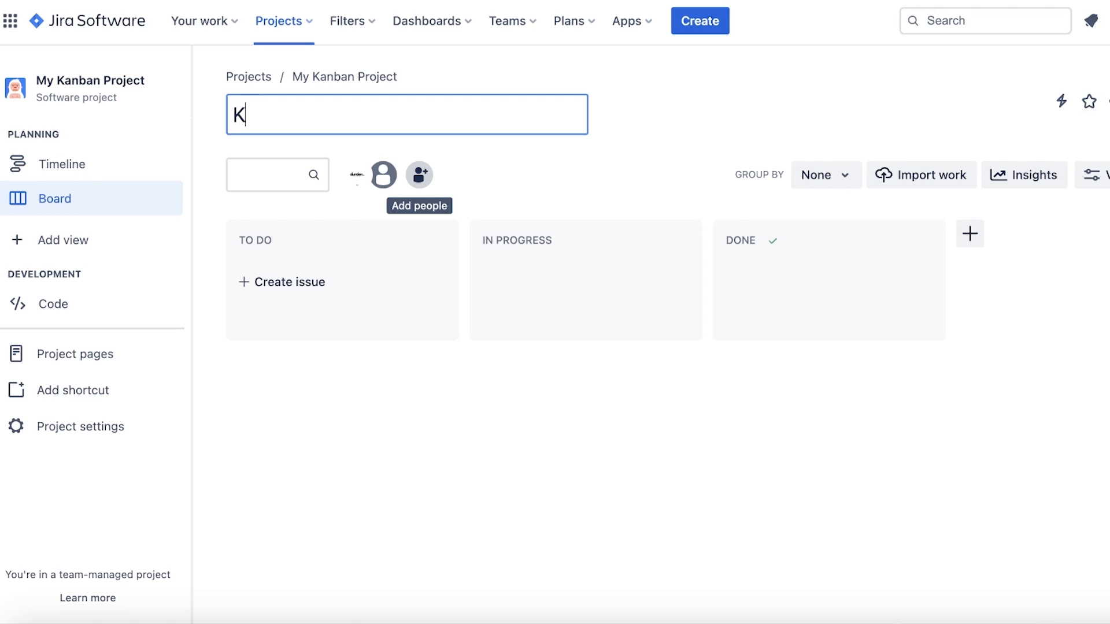
key(BackSpace)
text(N)
key(BackSpace)
text(Marketing Board)
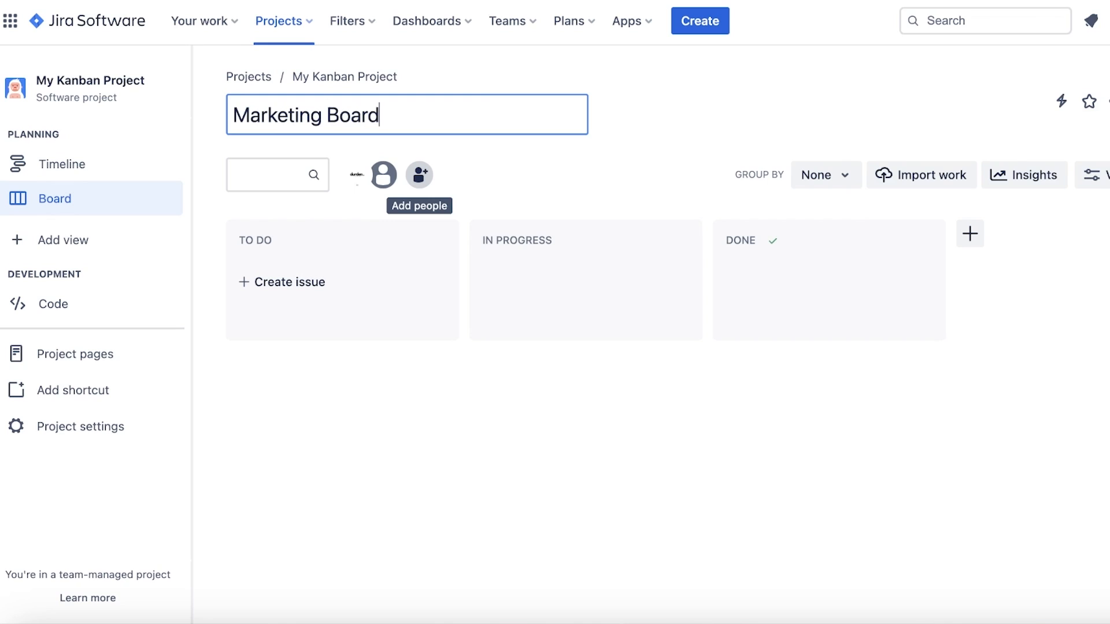
key(Return)
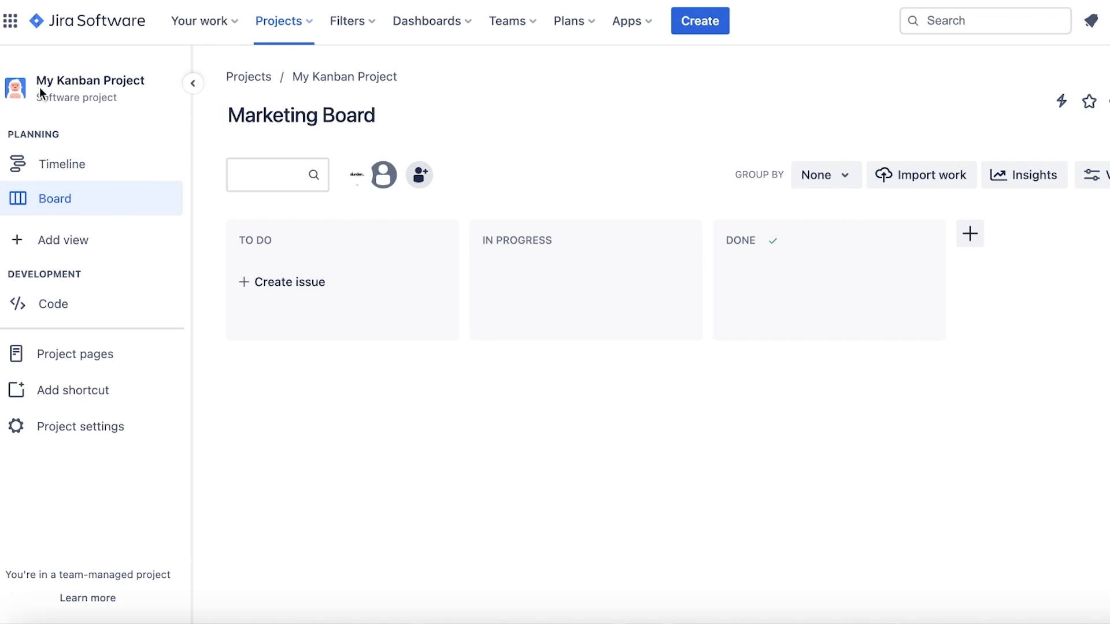
click(44, 194)
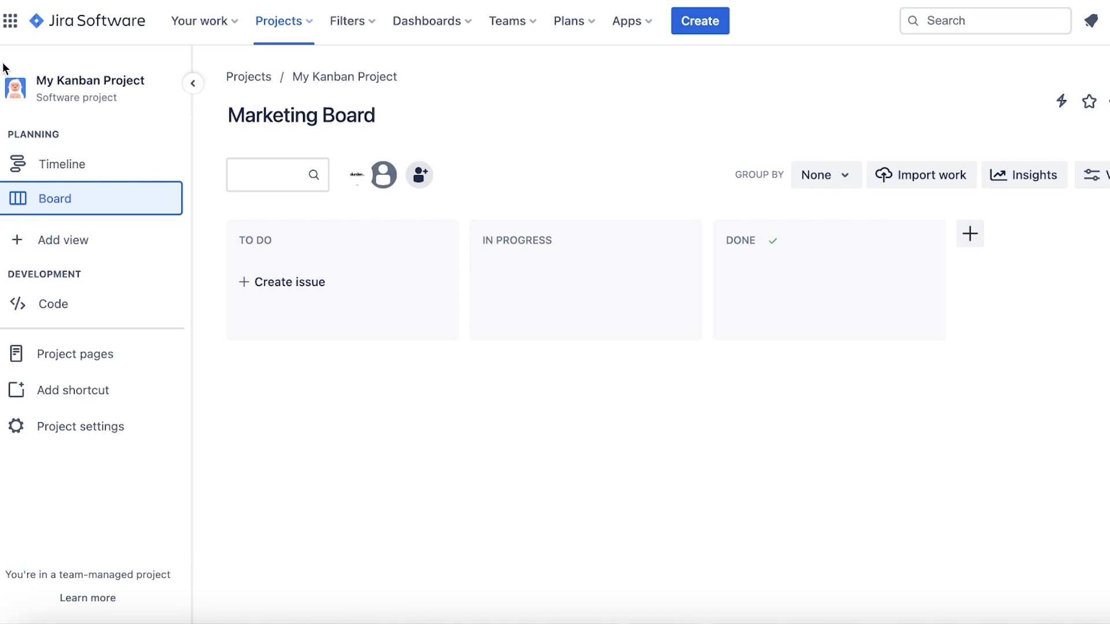
click(10, 22)
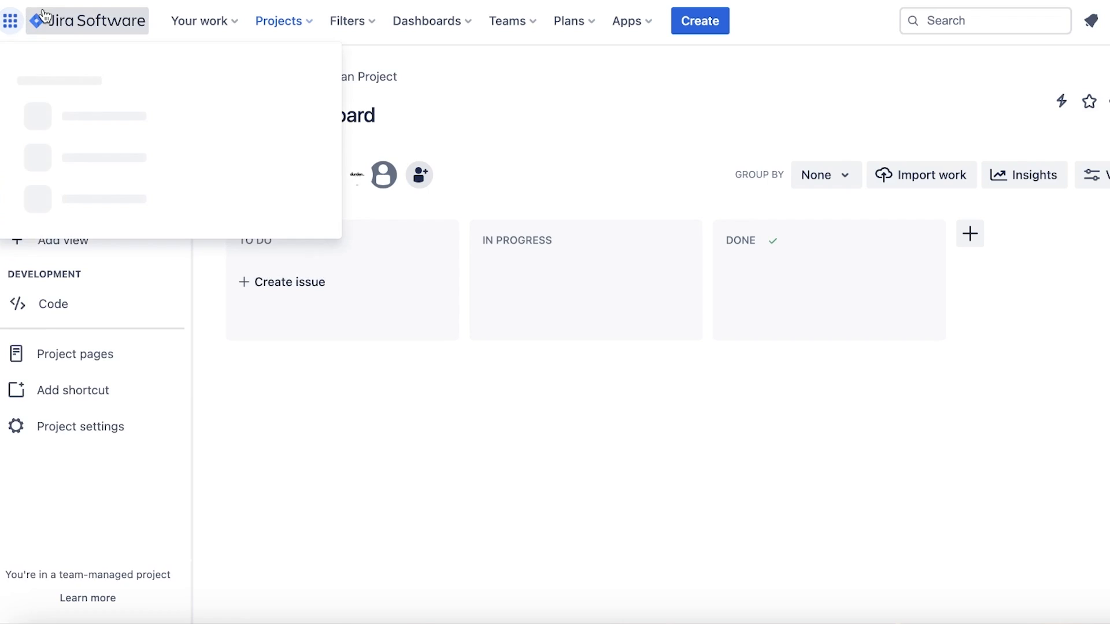
click(357, 117)
click(647, 99)
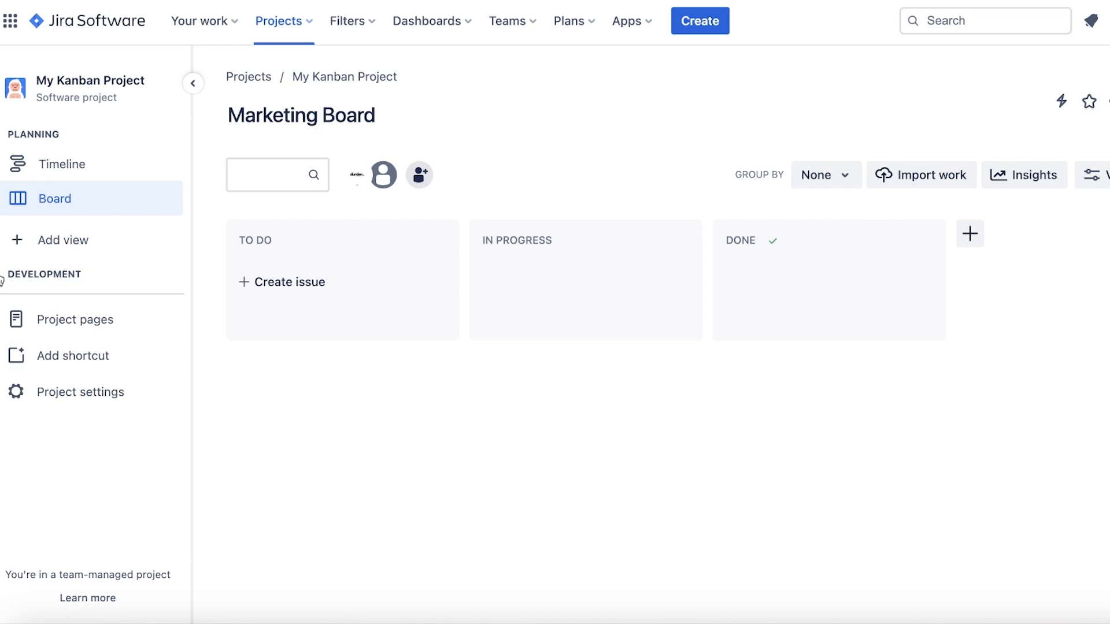
- Look over the Project pages introduction and the project's Timeline, and return to the board
click(32, 319)
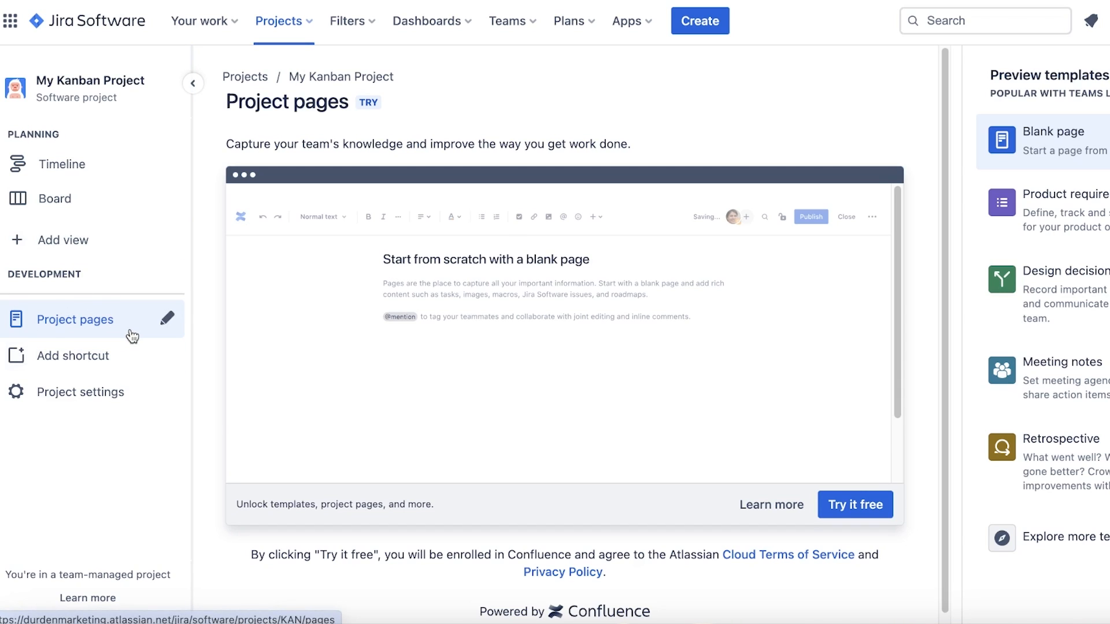
scroll(348, 249, down, 5)
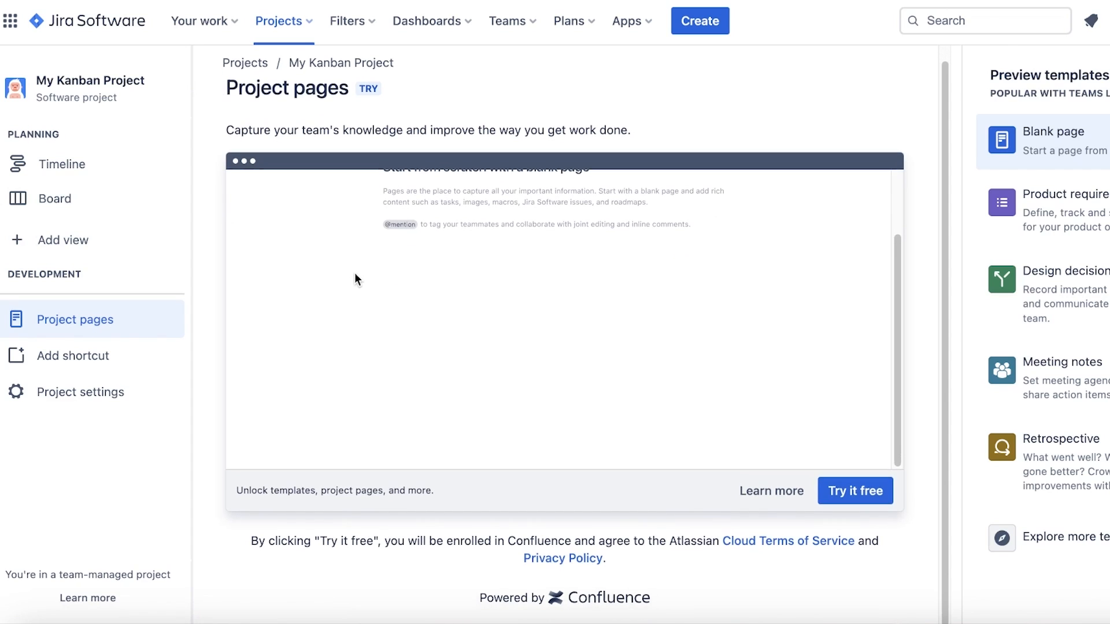
scroll(355, 272, up, 4)
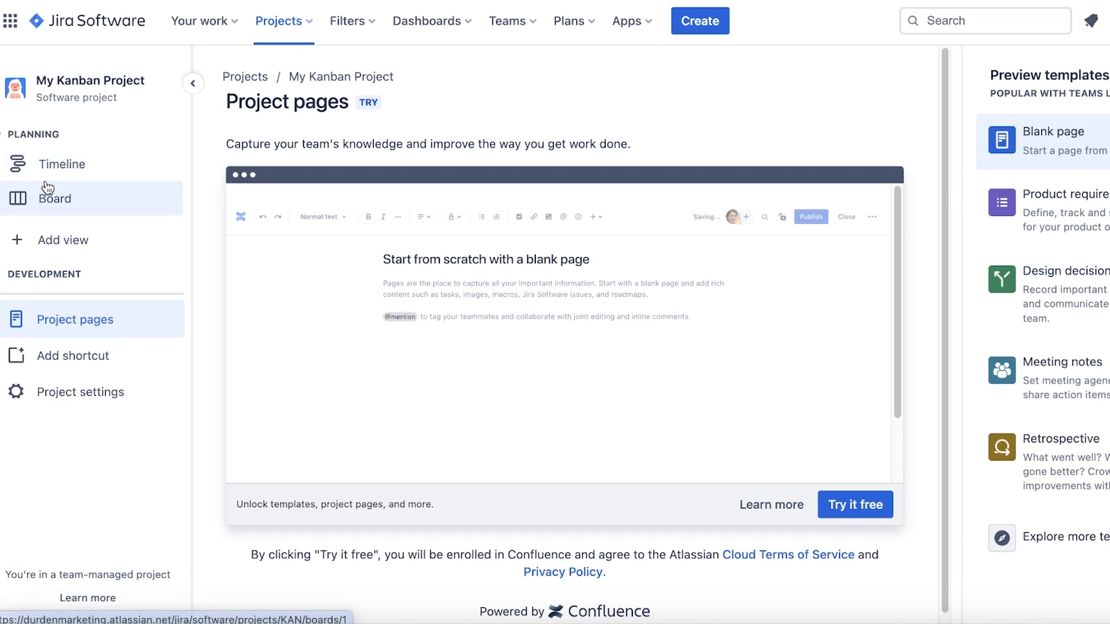
click(23, 166)
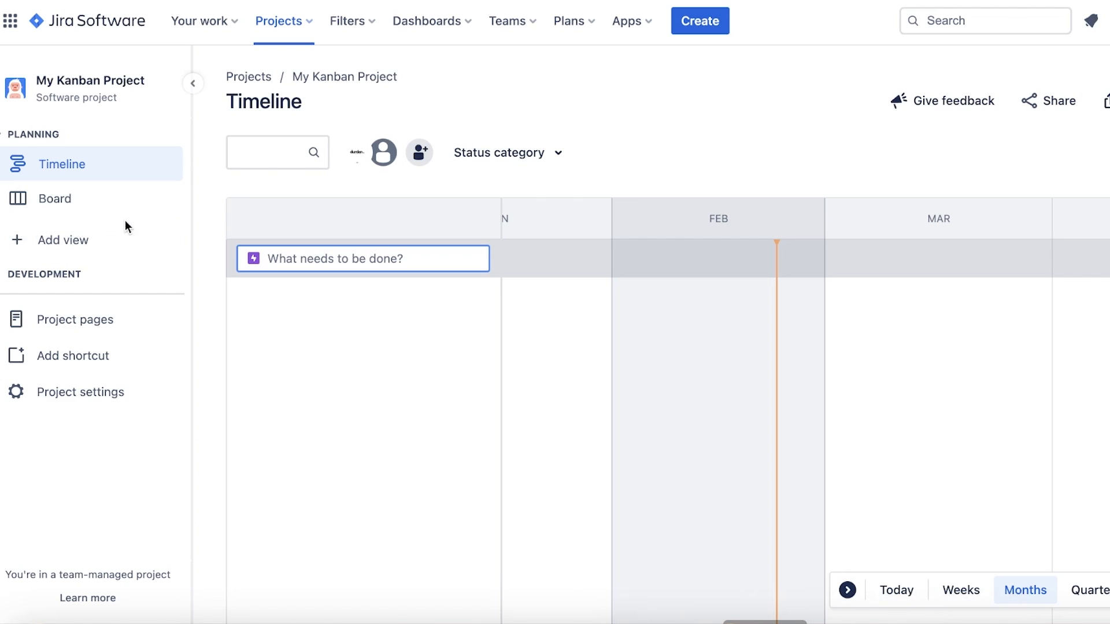
click(111, 207)
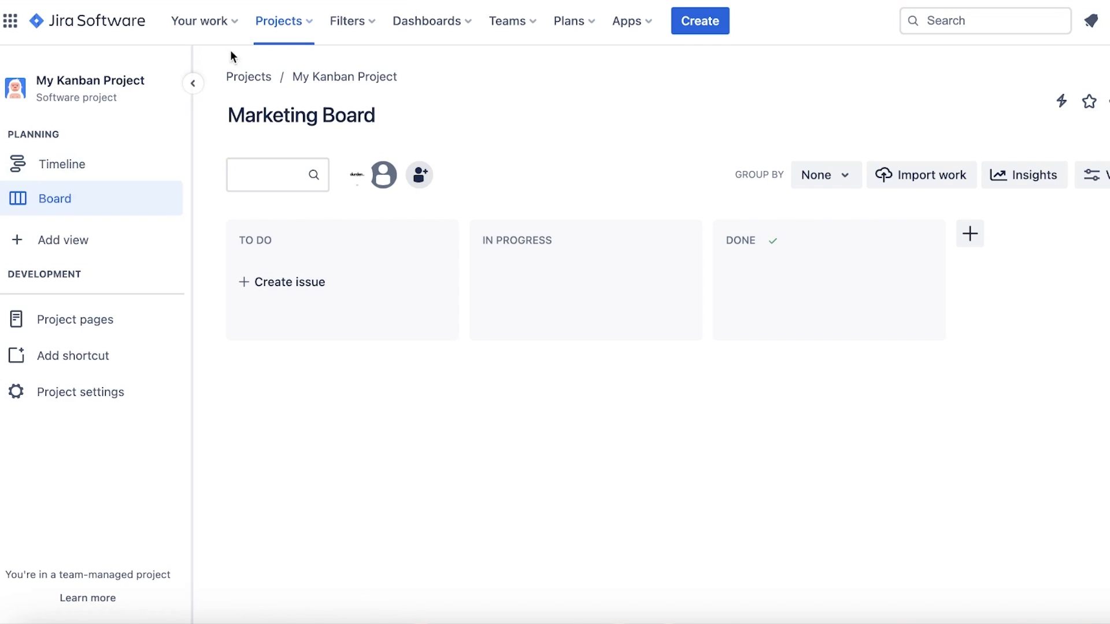
- Look at the templates offered for creating a project, and return to the board without creating one
click(312, 24)
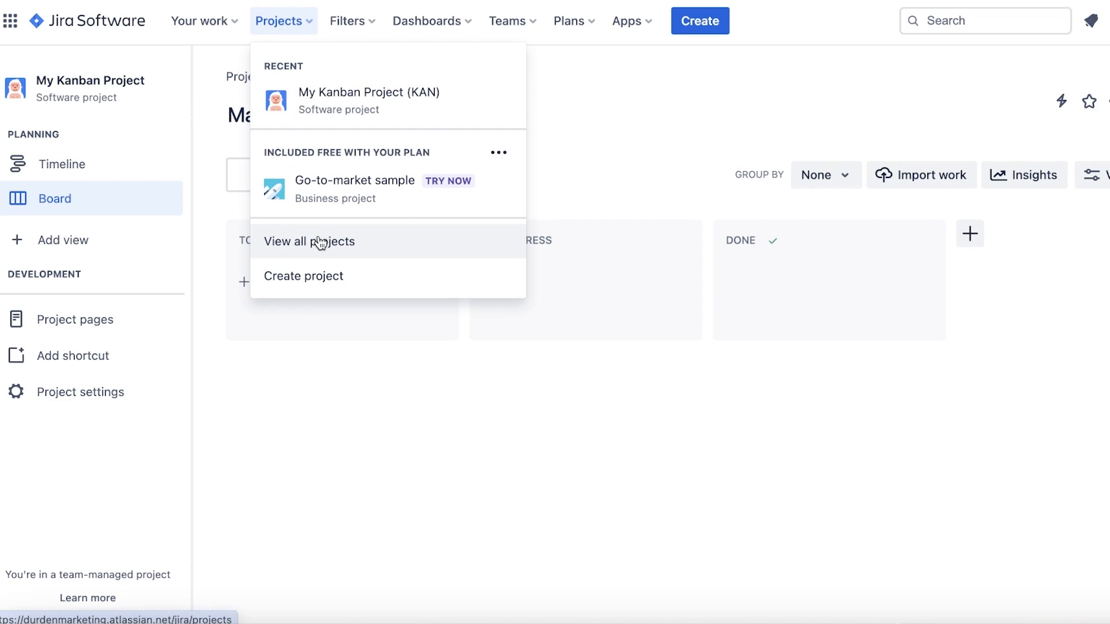
click(322, 275)
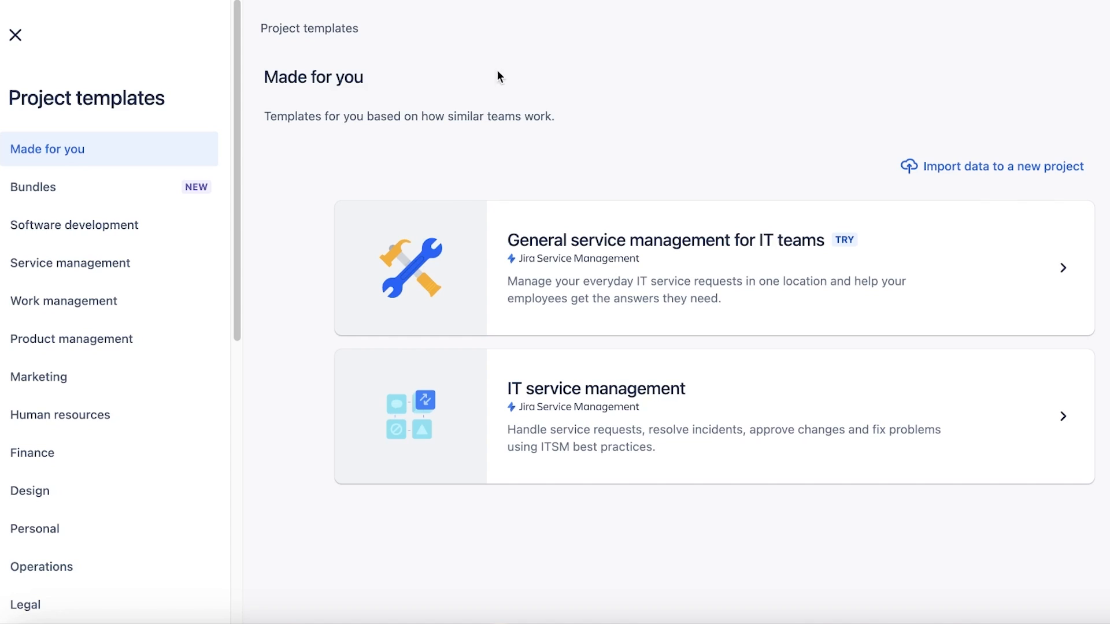
click(28, 34)
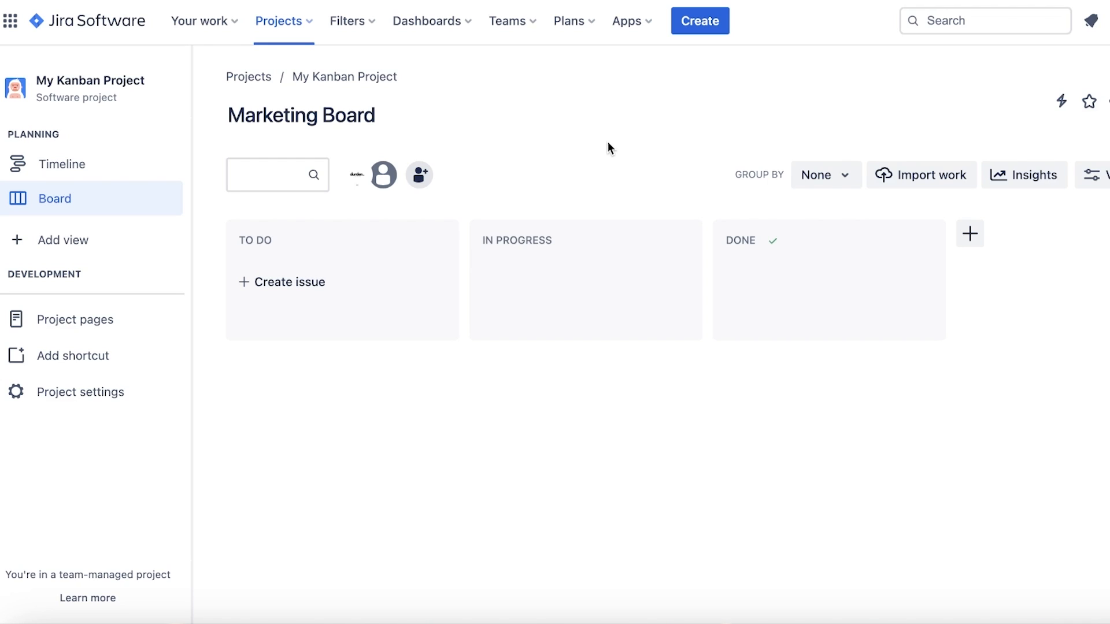
- Look over the new task form on the Timeline and the views that can be added to the project
click(101, 166)
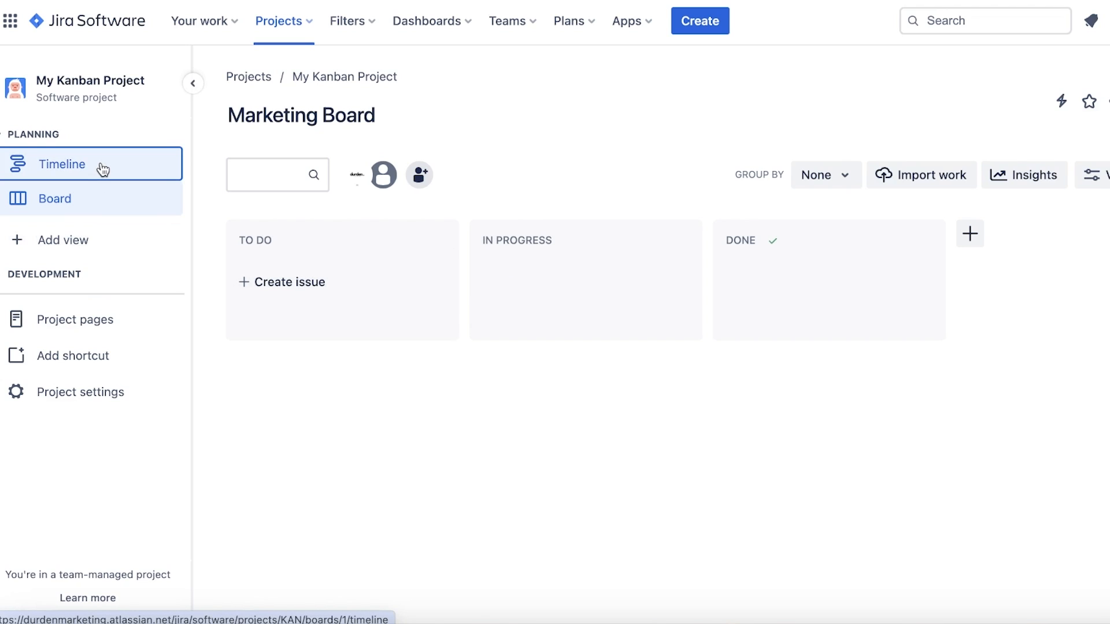
click(700, 20)
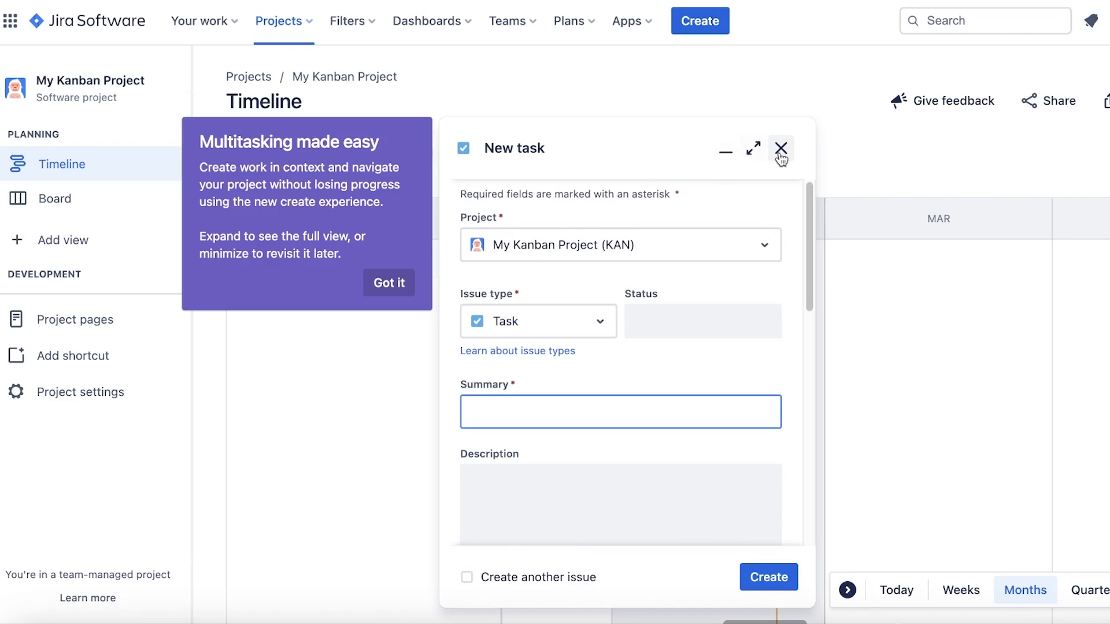
click(694, 240)
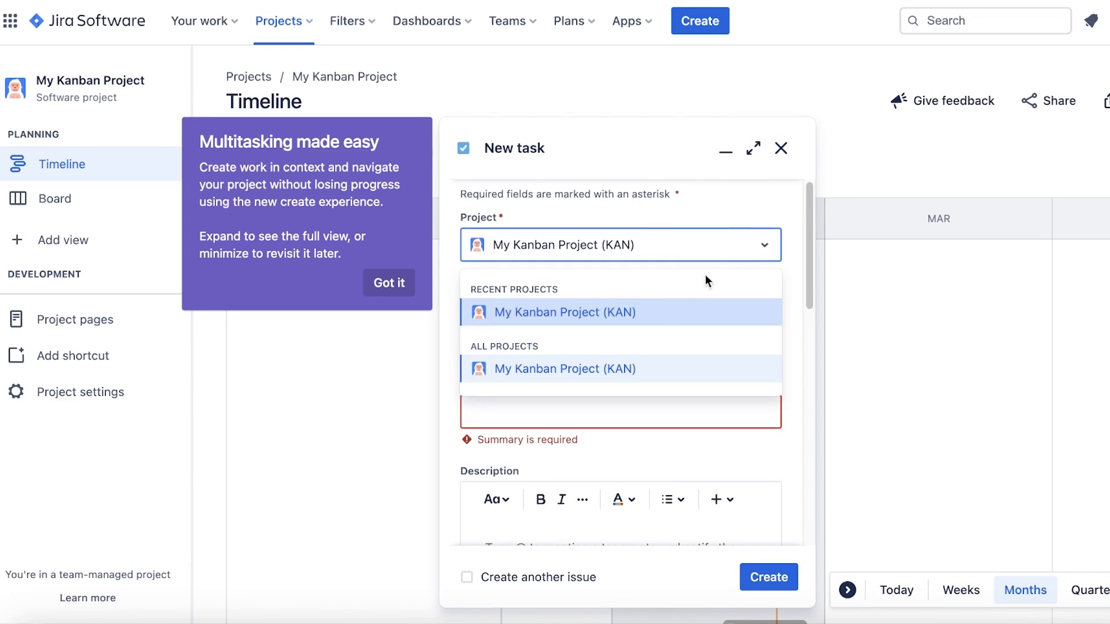
click(780, 148)
click(142, 194)
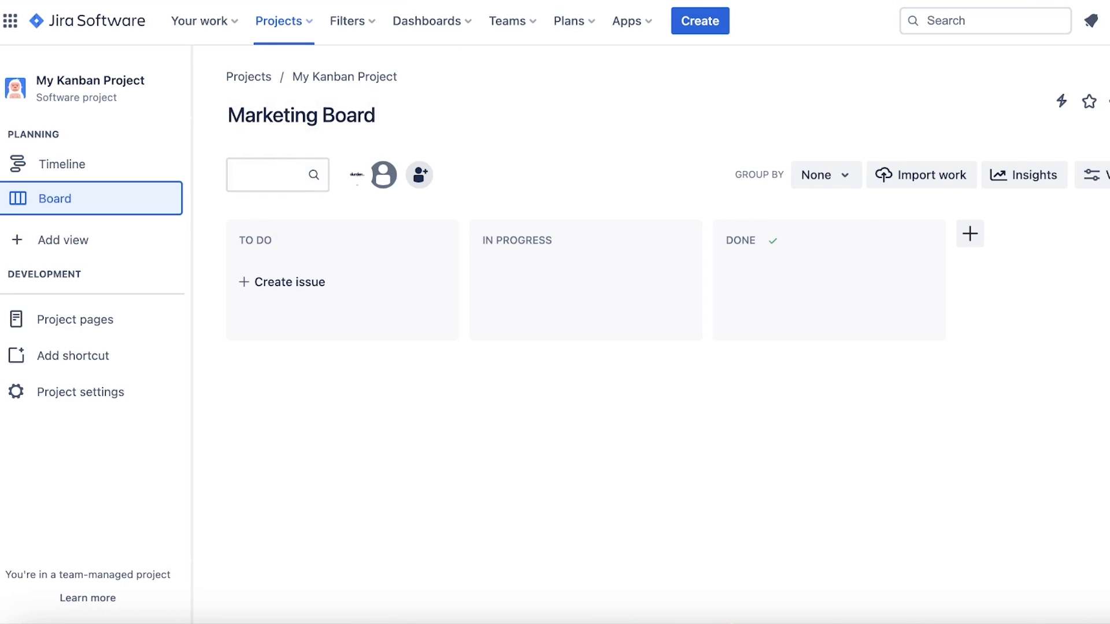
click(72, 241)
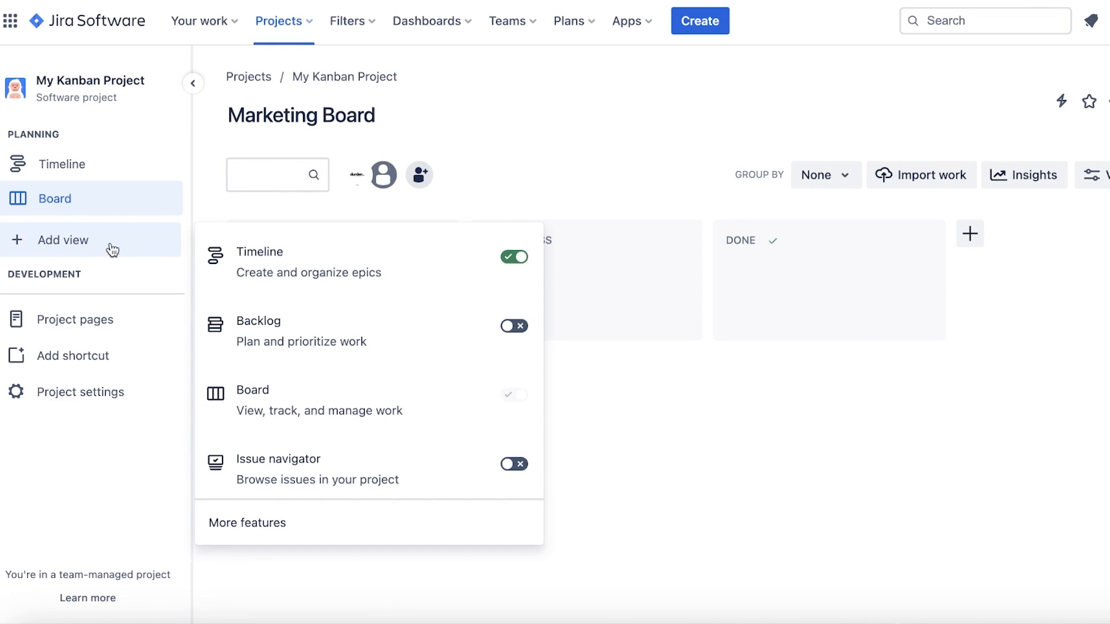
click(661, 449)
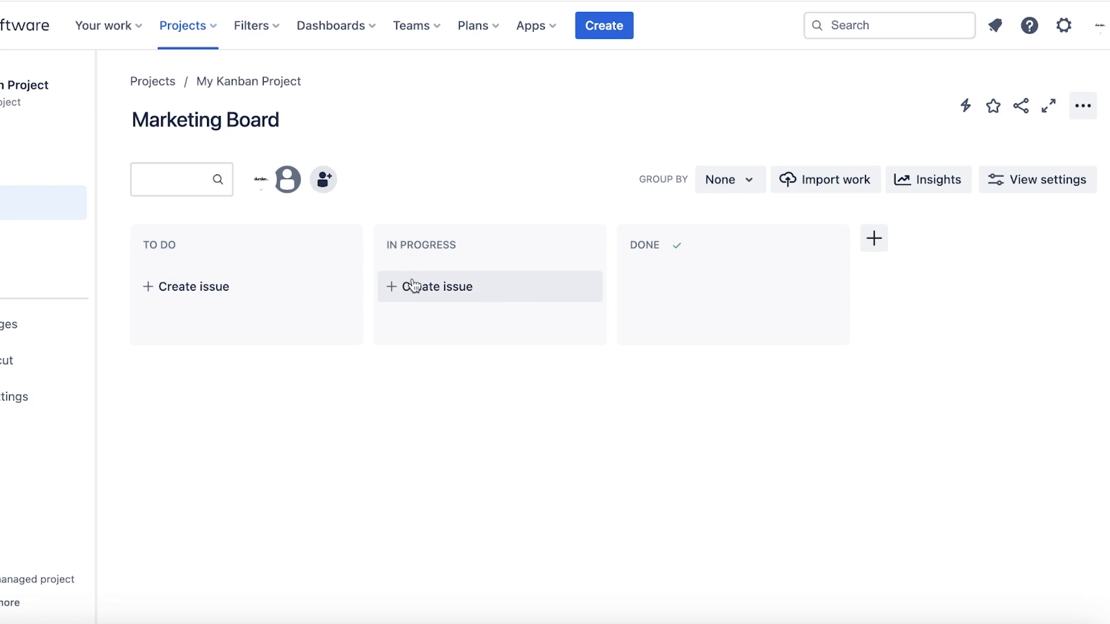
- Rename the board's To Do column to "Campaign Ideas"
click(289, 246)
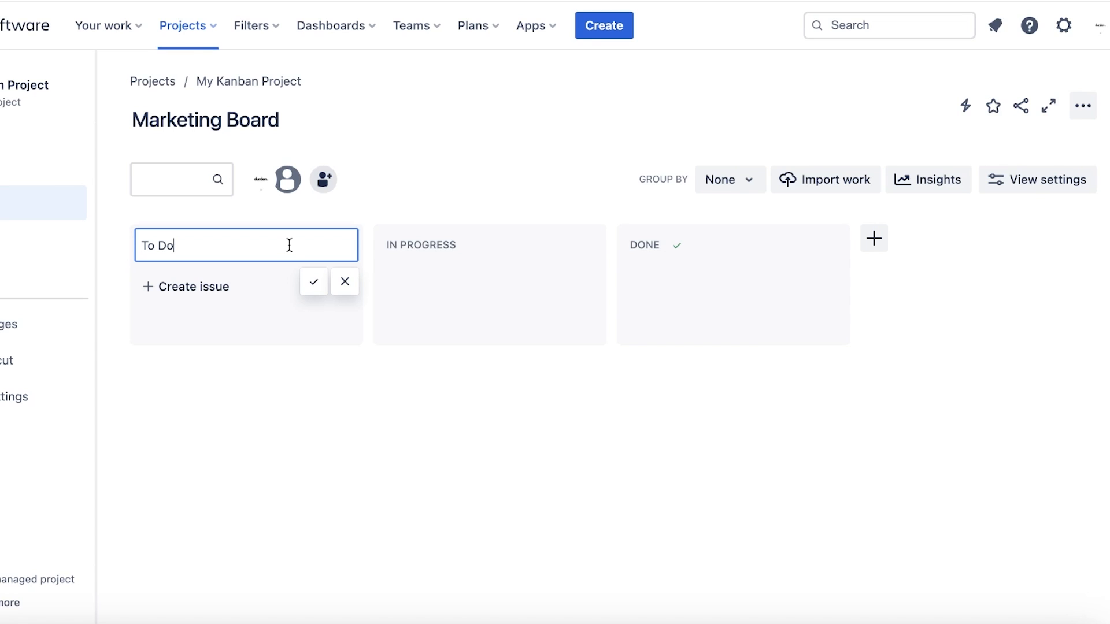
text(Cap)
key(BackSpace)
key(BackSpace)
key(BackSpace)
key(BackSpace)
key(BackSpace)
key(BackSpace)
key(BackSpace)
key(BackSpace)
text(Campaign Ideas)
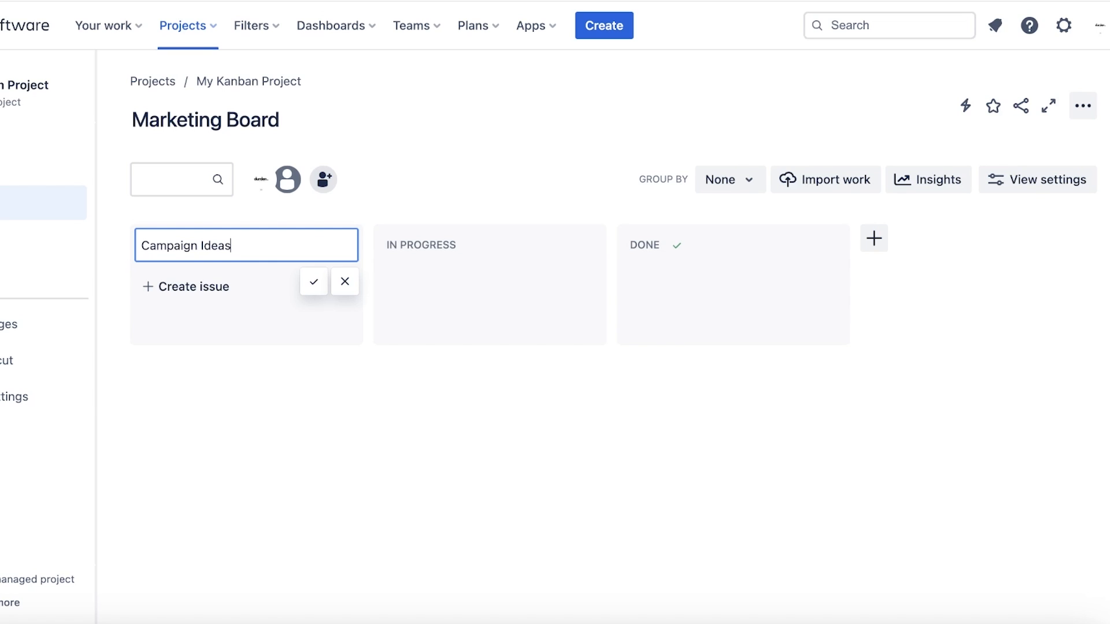
key(Return)
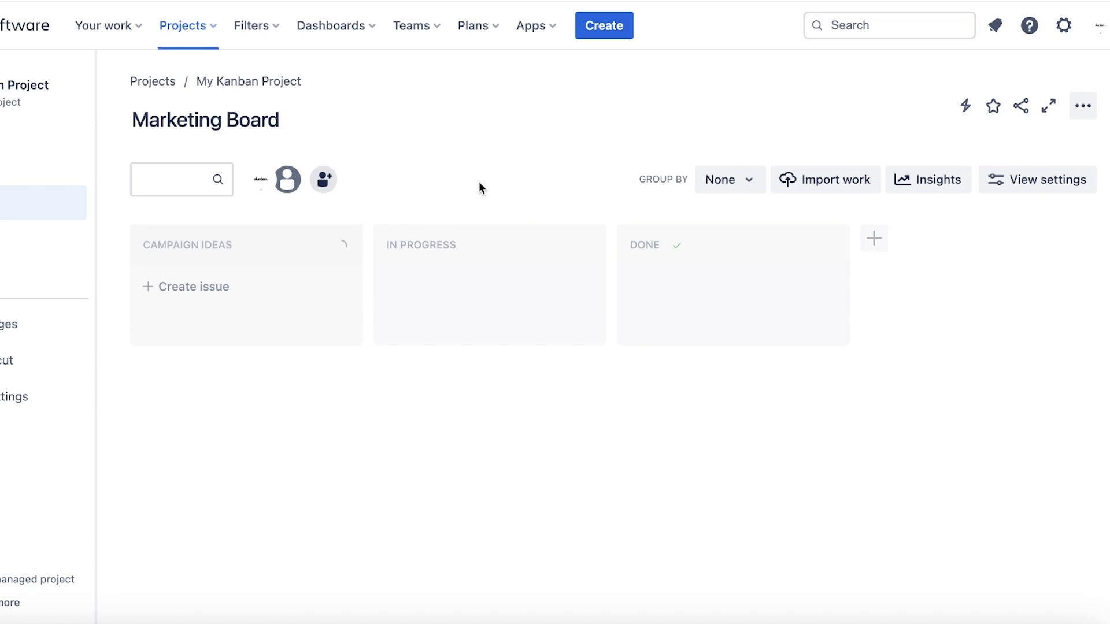
- Rename the board's In Progress column to "Content Creation"
click(436, 243)
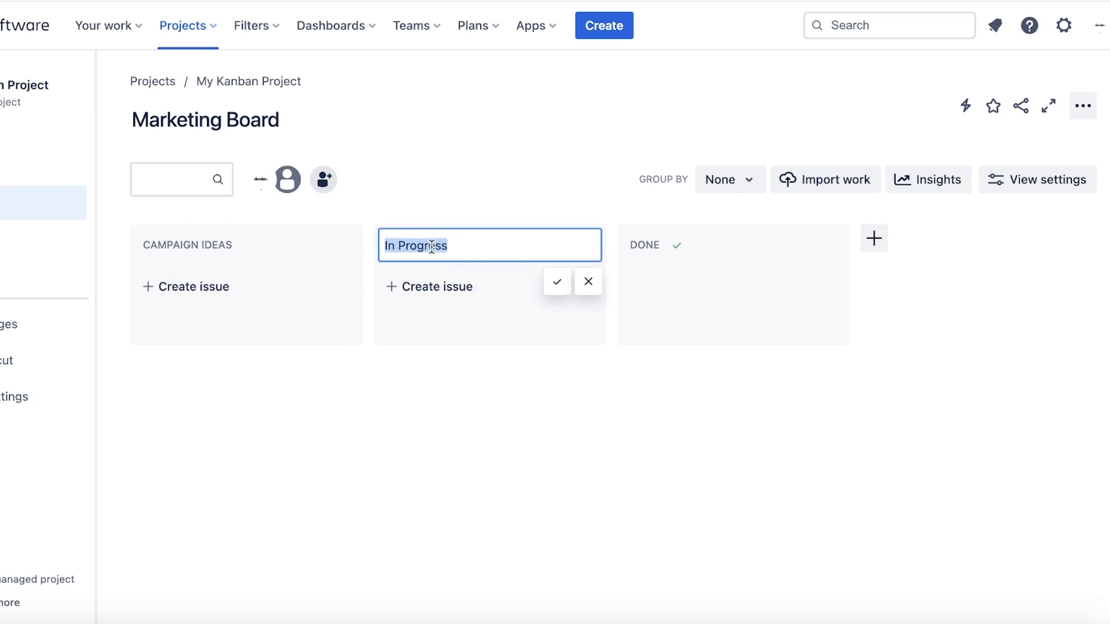
text(Content Creation)
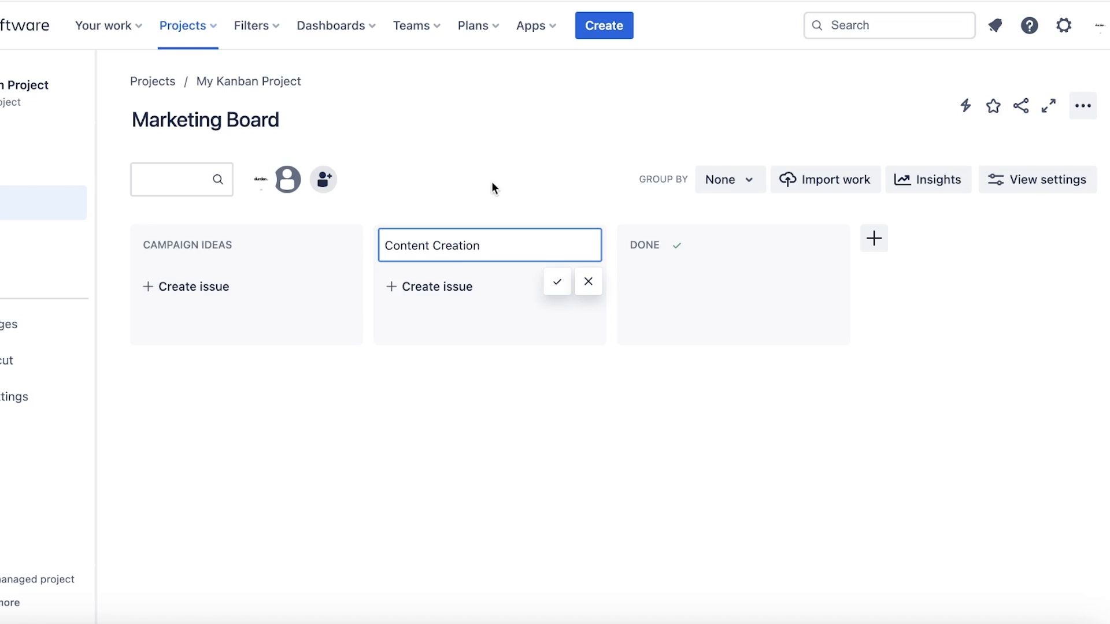
key(Return)
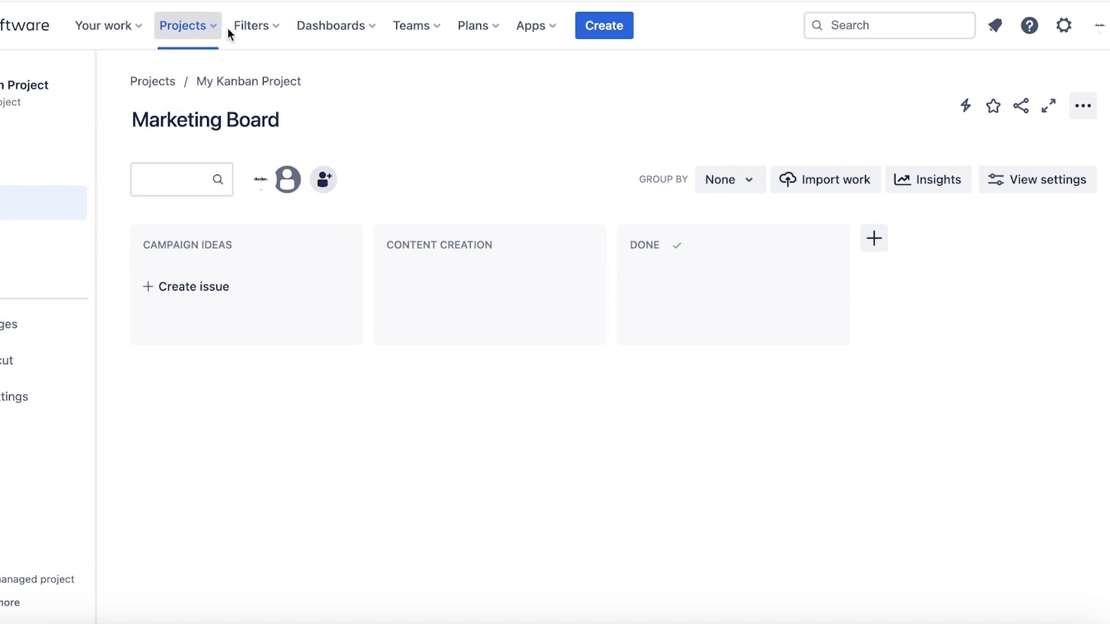
click(196, 26)
click(584, 165)
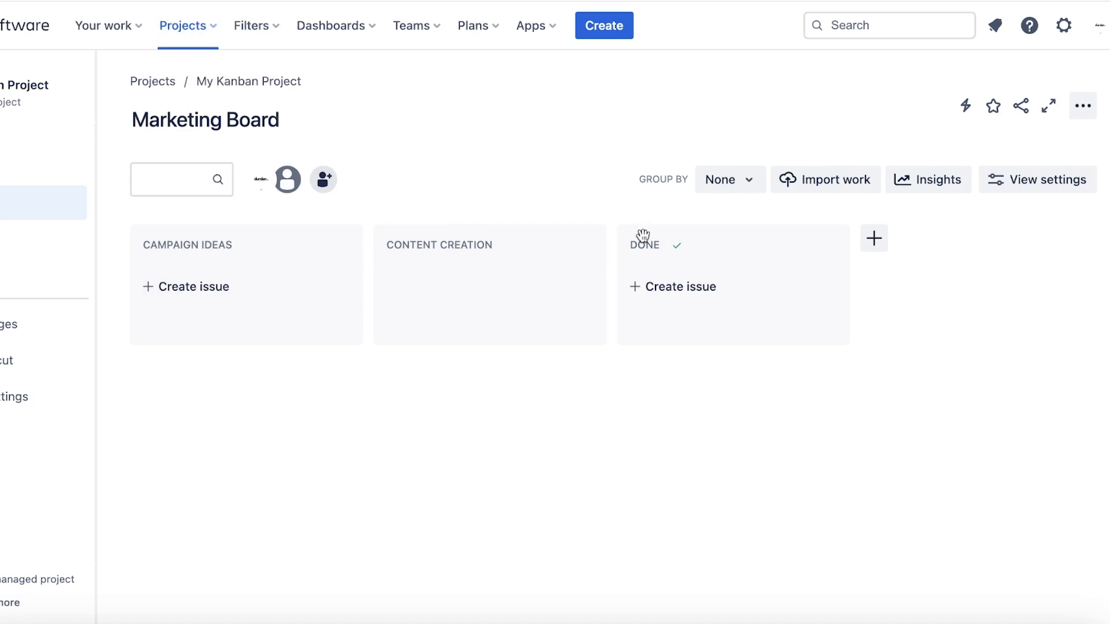
- Add a board column named "Collaborations" and place it between Content Creation and Done
click(874, 238)
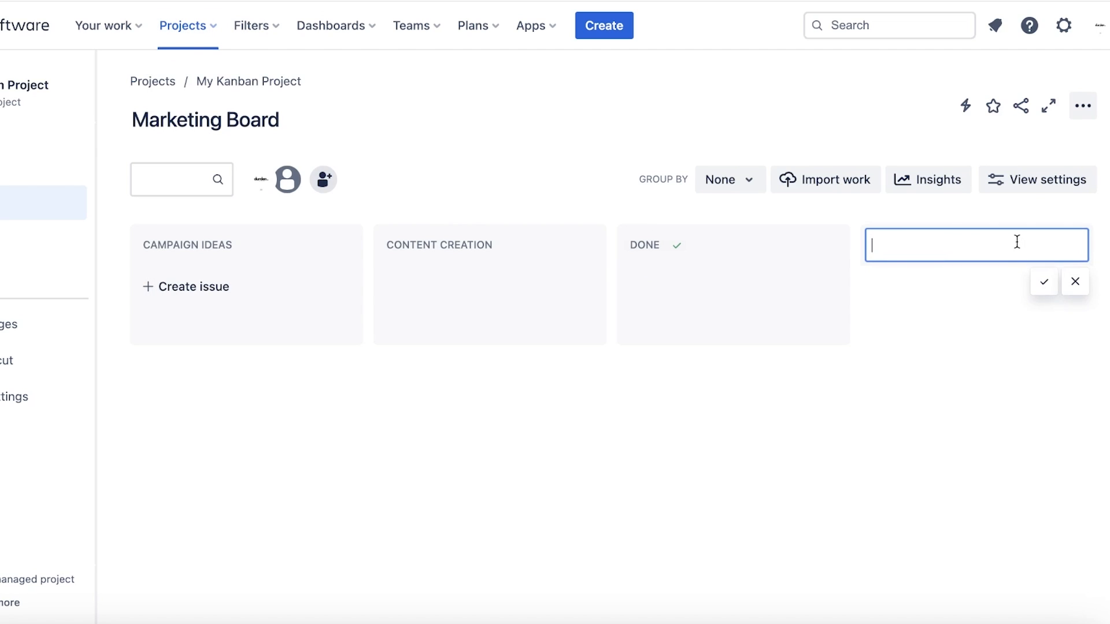
text(Social Media)
key(BackSpace)
key(BackSpace)
key(BackSpace)
key(BackSpace)
key(BackSpace)
key(BackSpace)
key(BackSpace)
key(BackSpace)
key(BackSpace)
key(BackSpace)
key(BackSpace)
key(BackSpace)
text(Colla)
key(Escape)
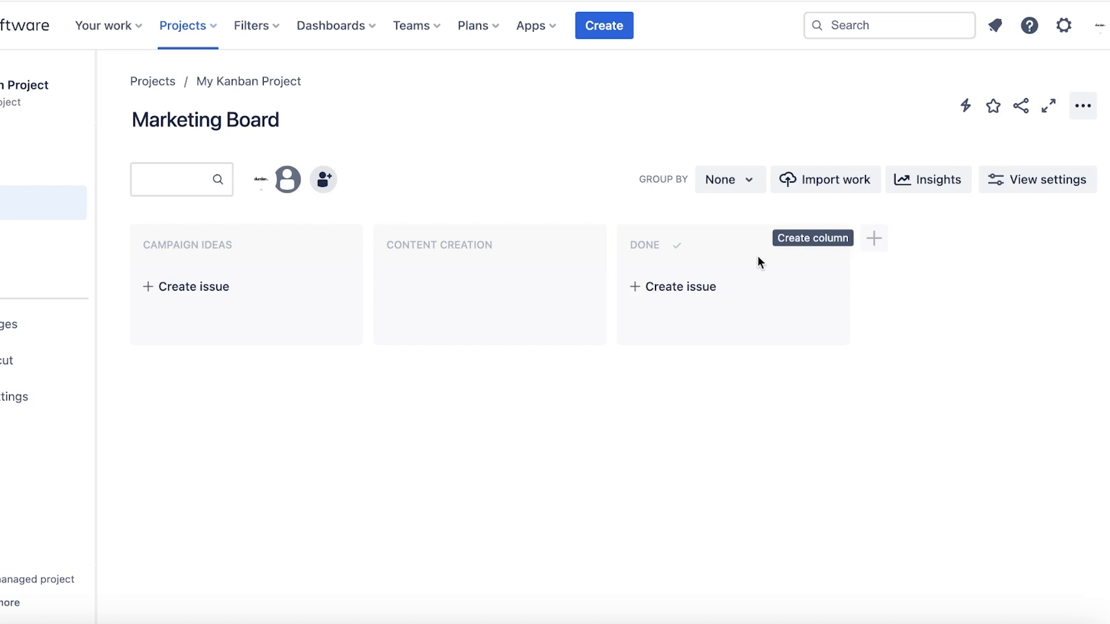
click(431, 287)
click(485, 232)
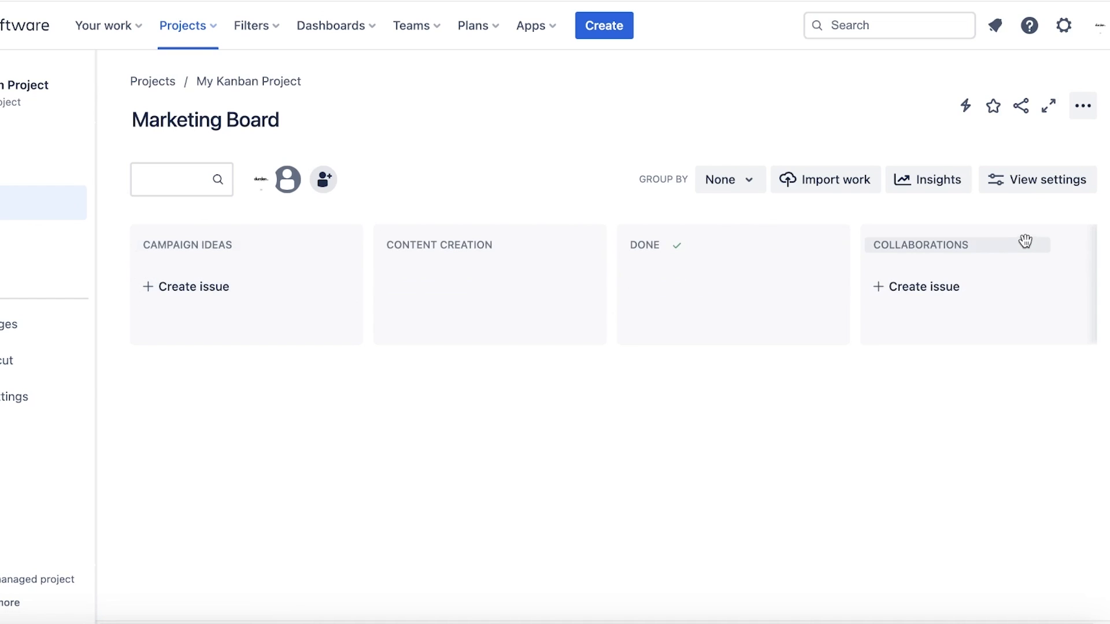
drag(1023, 242, 670, 242)
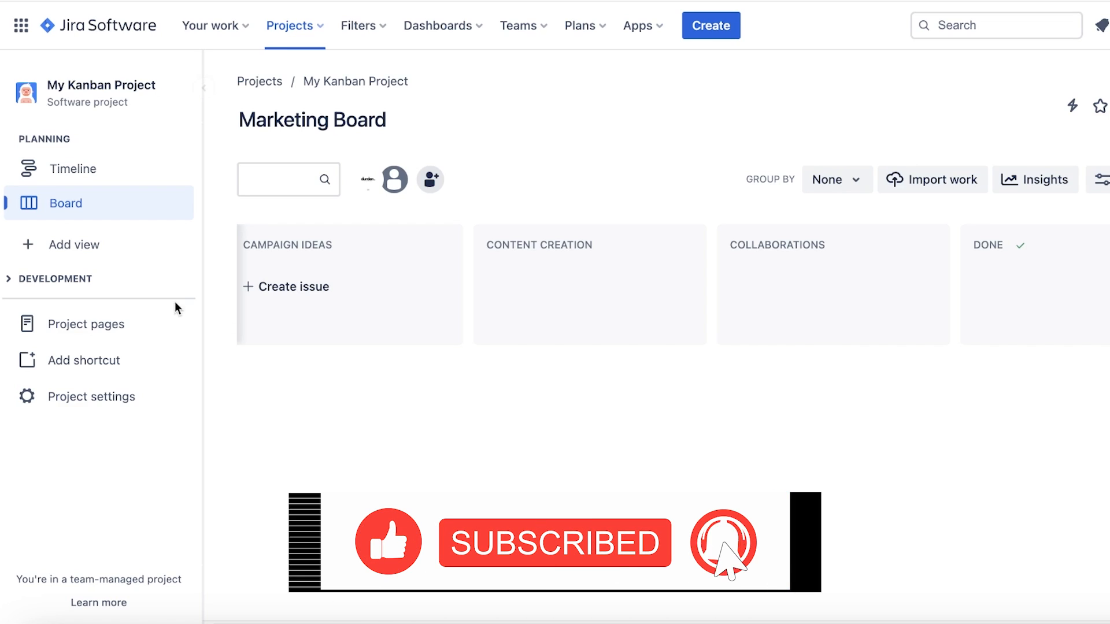
- Check which views can be added to the project, and open its Timeline
click(97, 244)
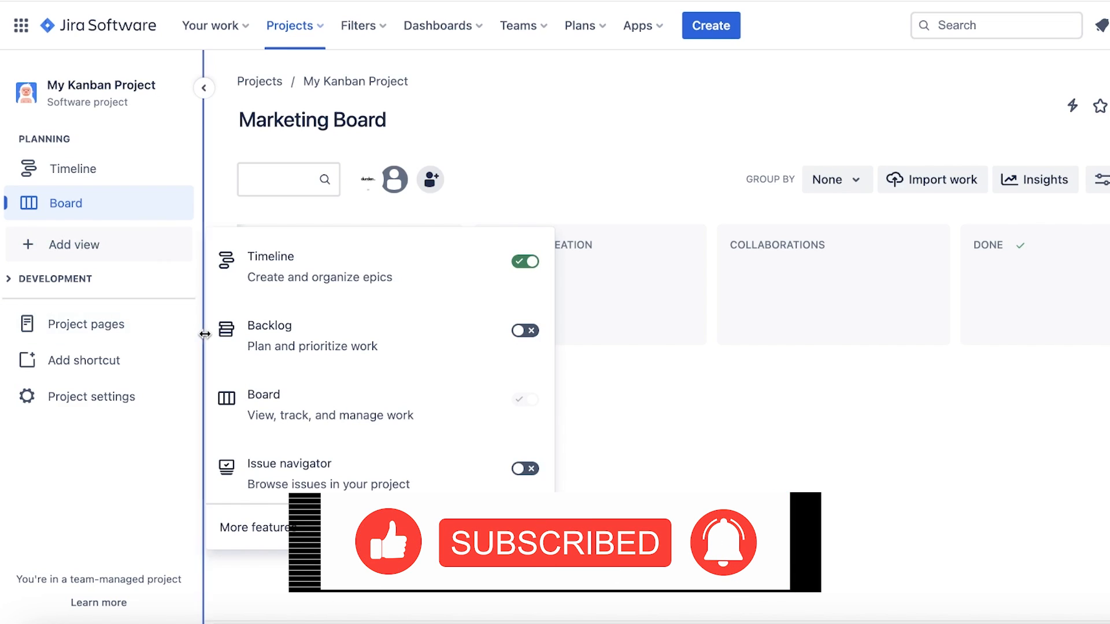
click(684, 472)
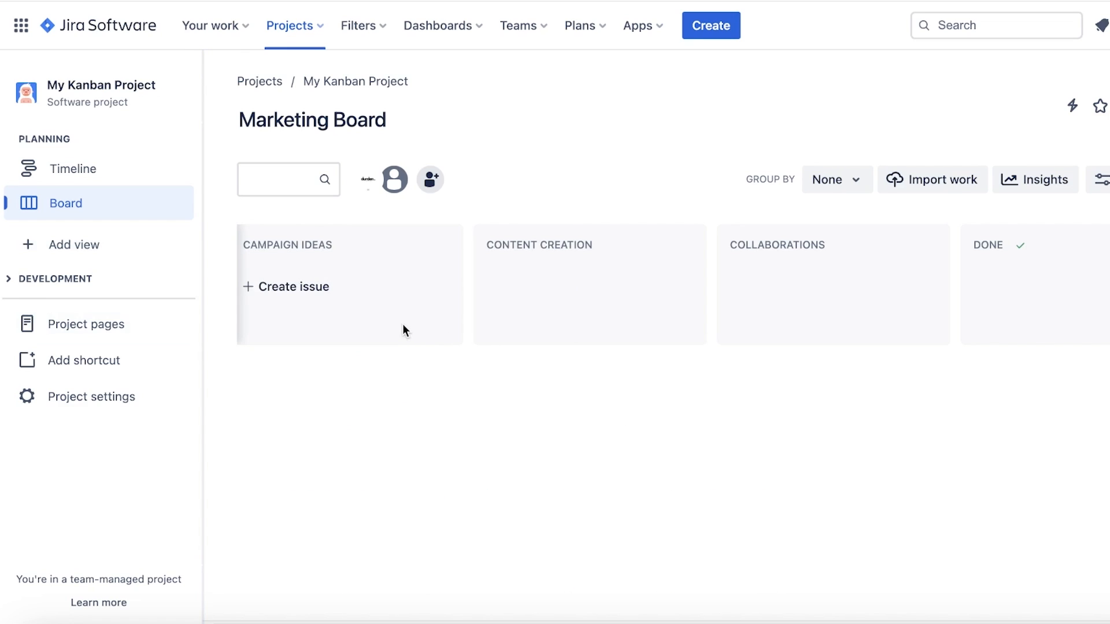
click(66, 178)
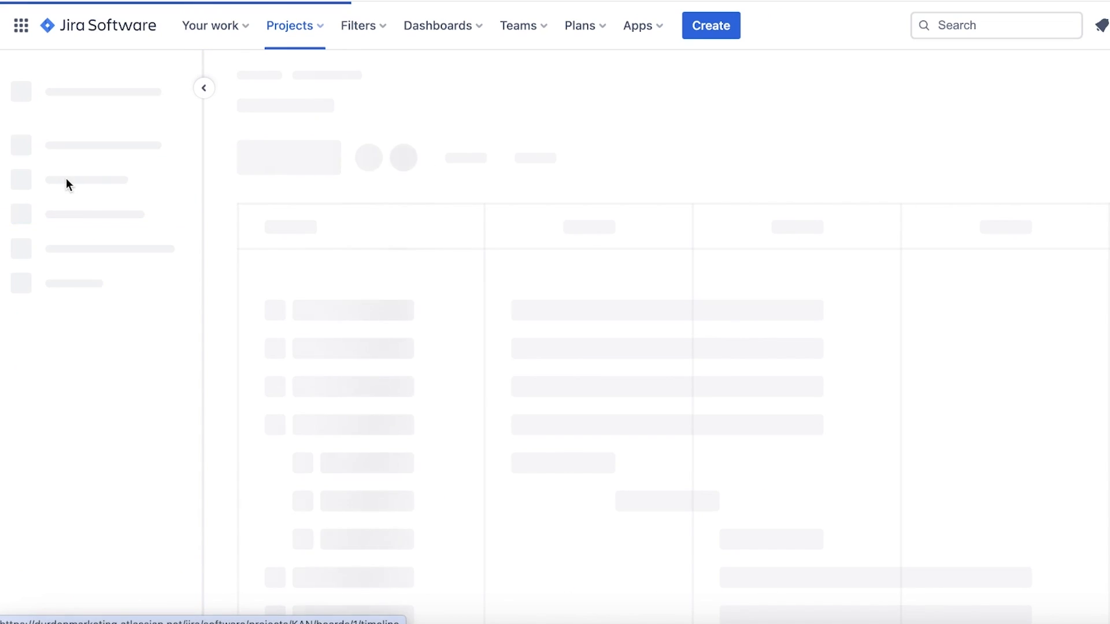
click(347, 296)
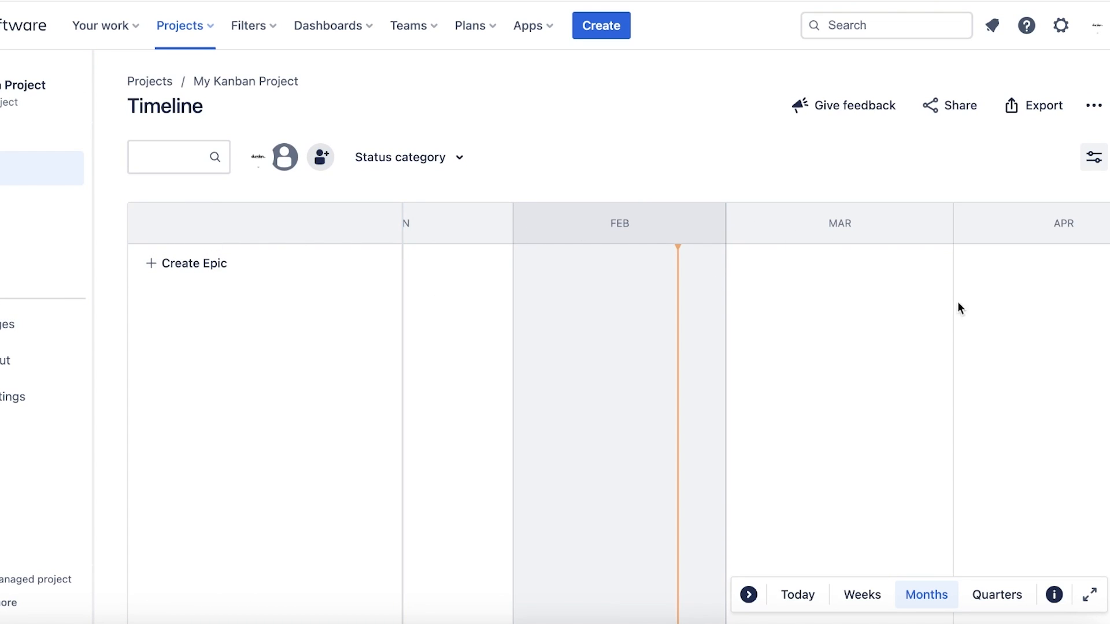
- Set the Timeline's display range for completed issues to 1 month
click(1093, 157)
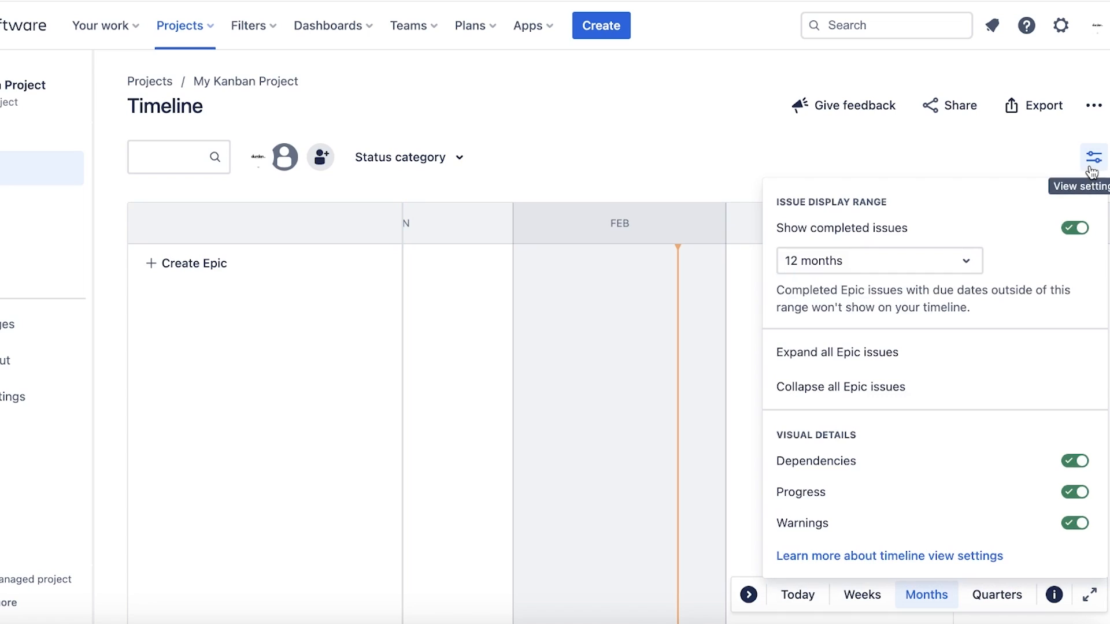
click(876, 262)
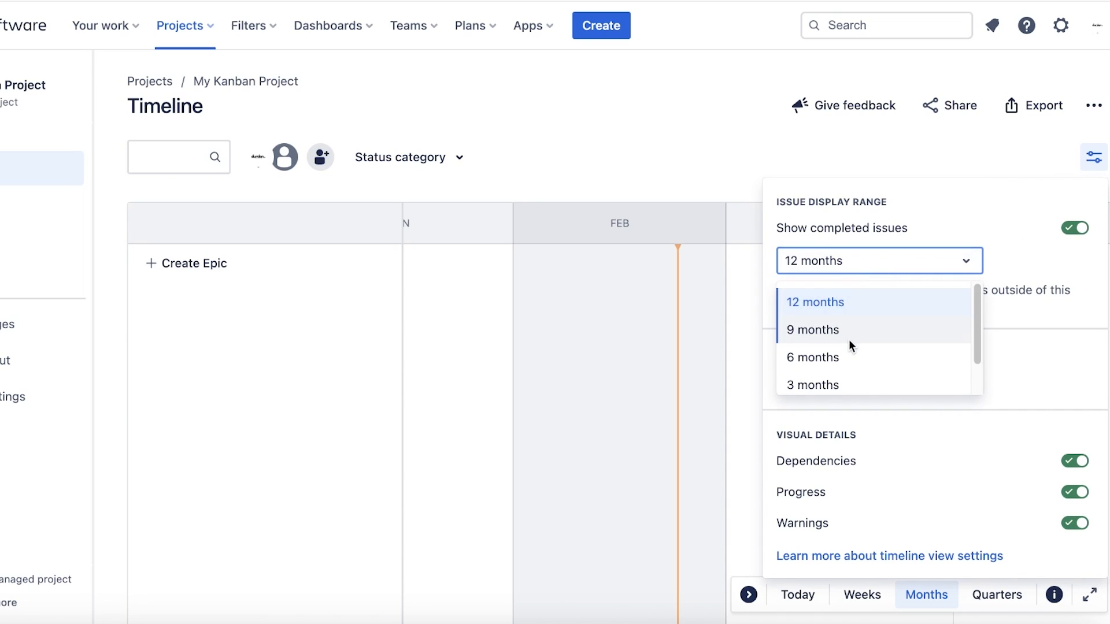
scroll(850, 341, down, 1)
click(847, 373)
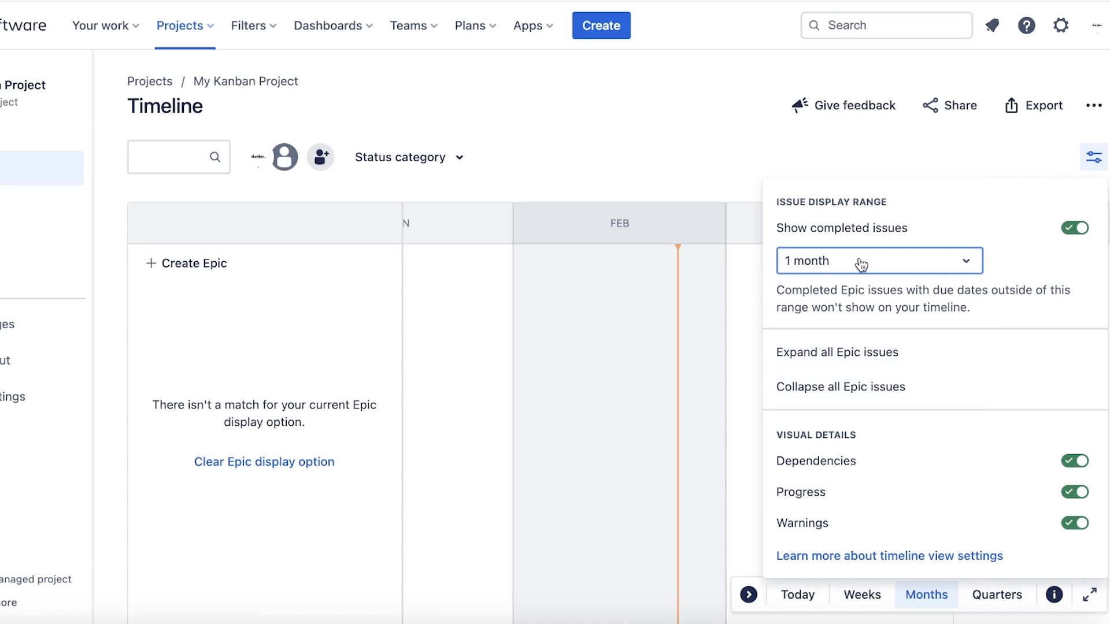
click(659, 159)
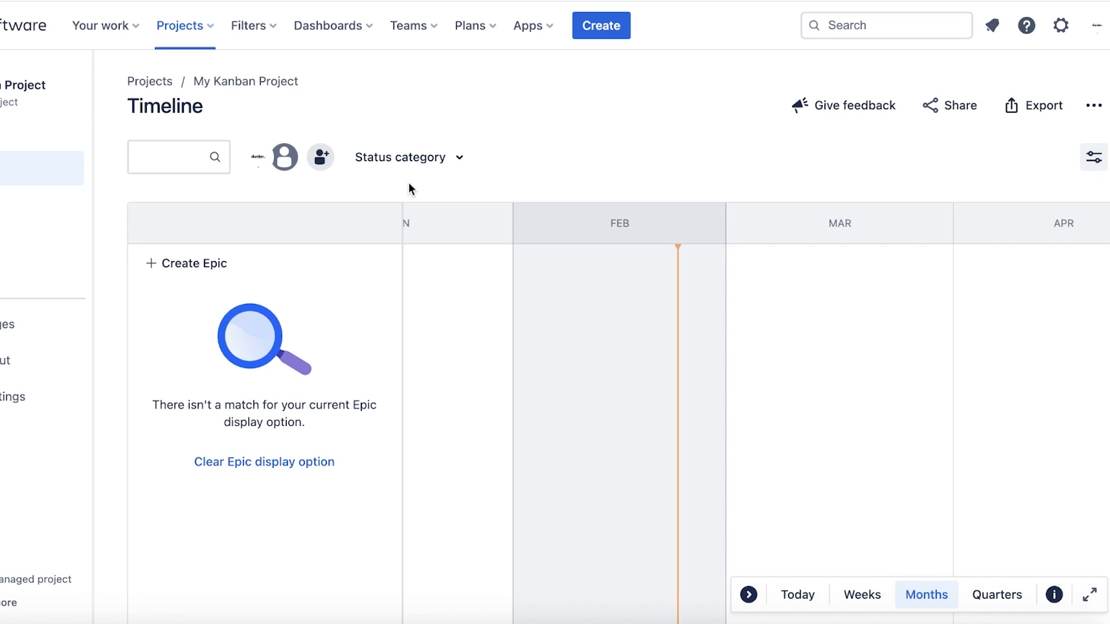
- Try filtering the Timeline by both assignee avatars, and view the dialog for adding people to the project without adding anyone
click(284, 157)
click(258, 157)
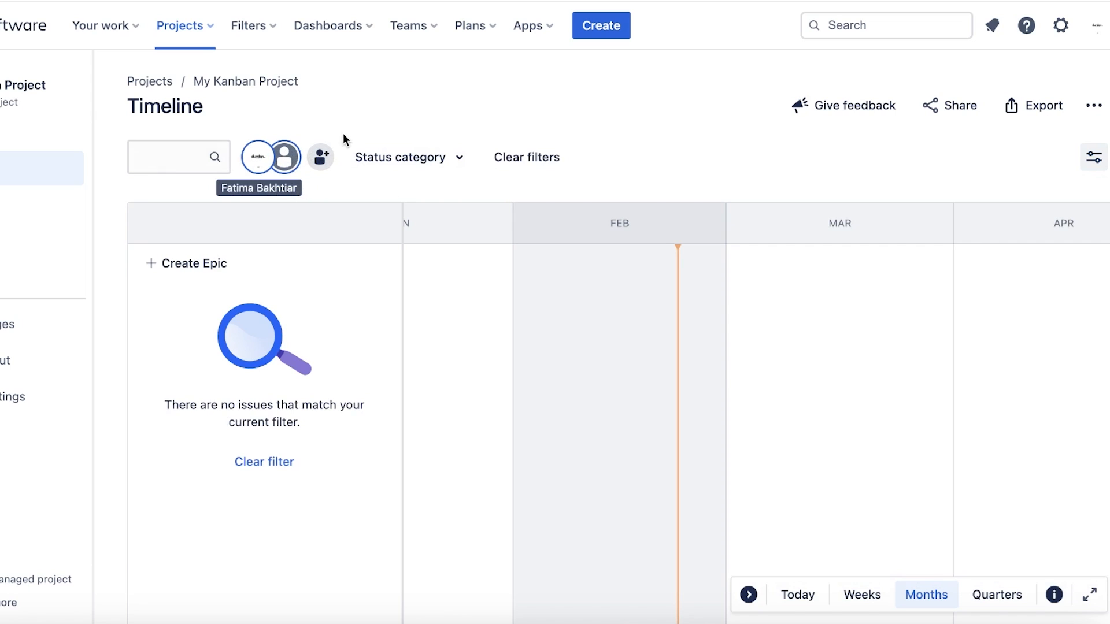
click(322, 160)
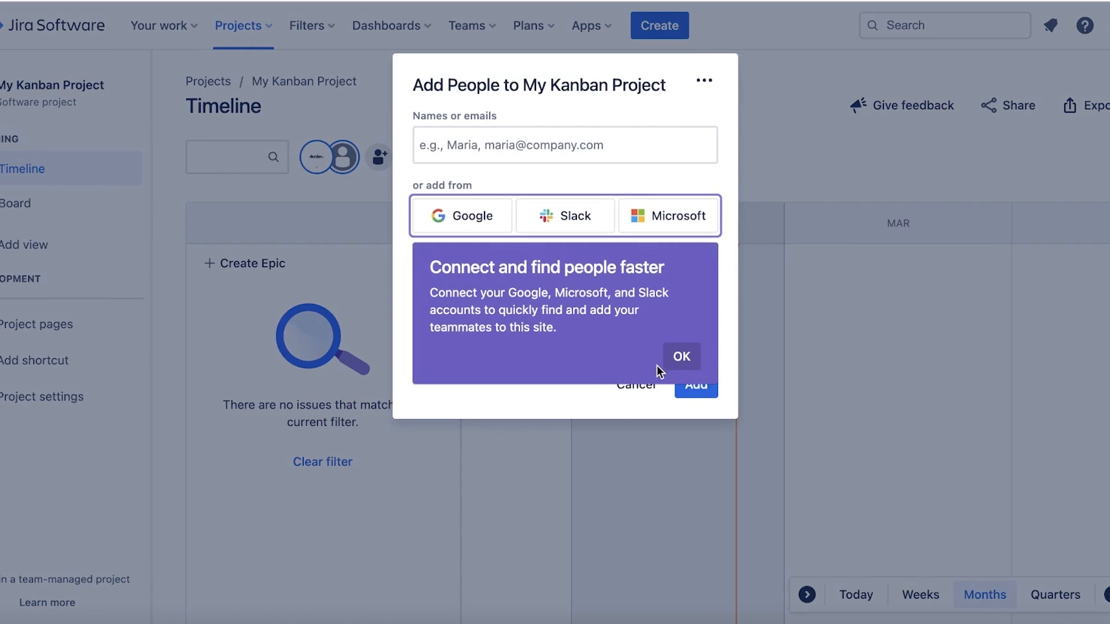
click(682, 356)
click(636, 386)
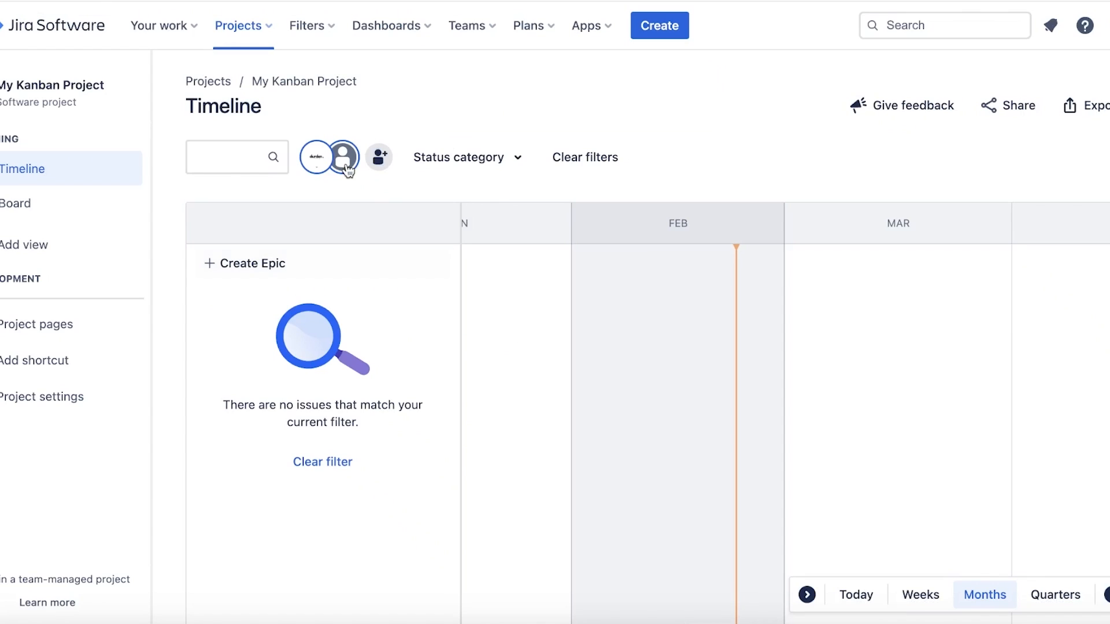
click(118, 184)
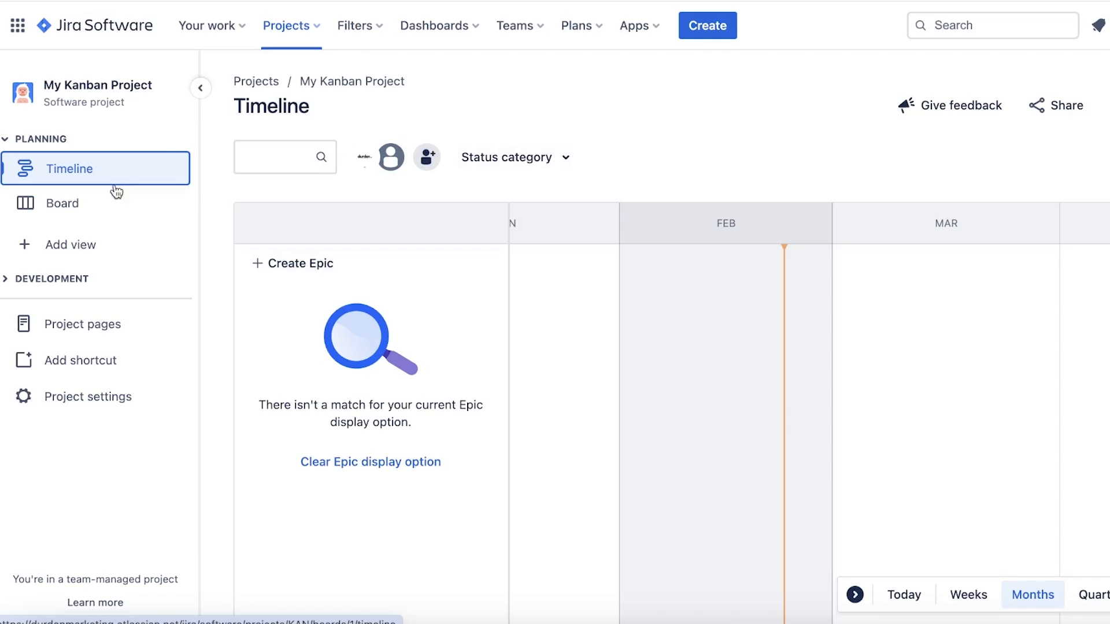
- Enable the Backlog view from the project's board, and open the full list of project features
click(110, 205)
click(115, 250)
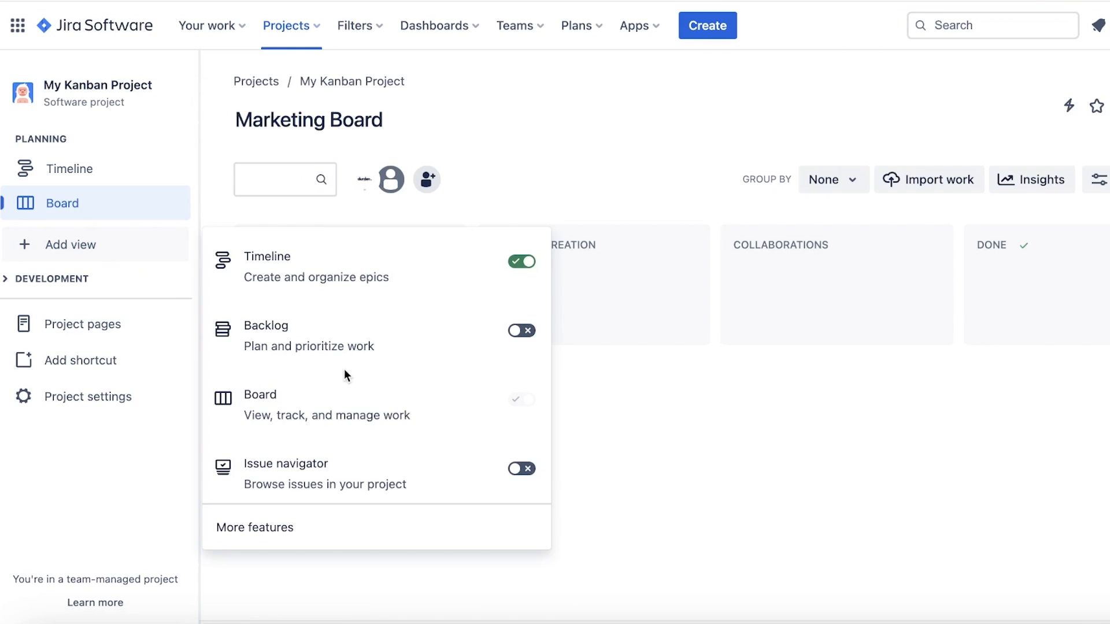
click(527, 329)
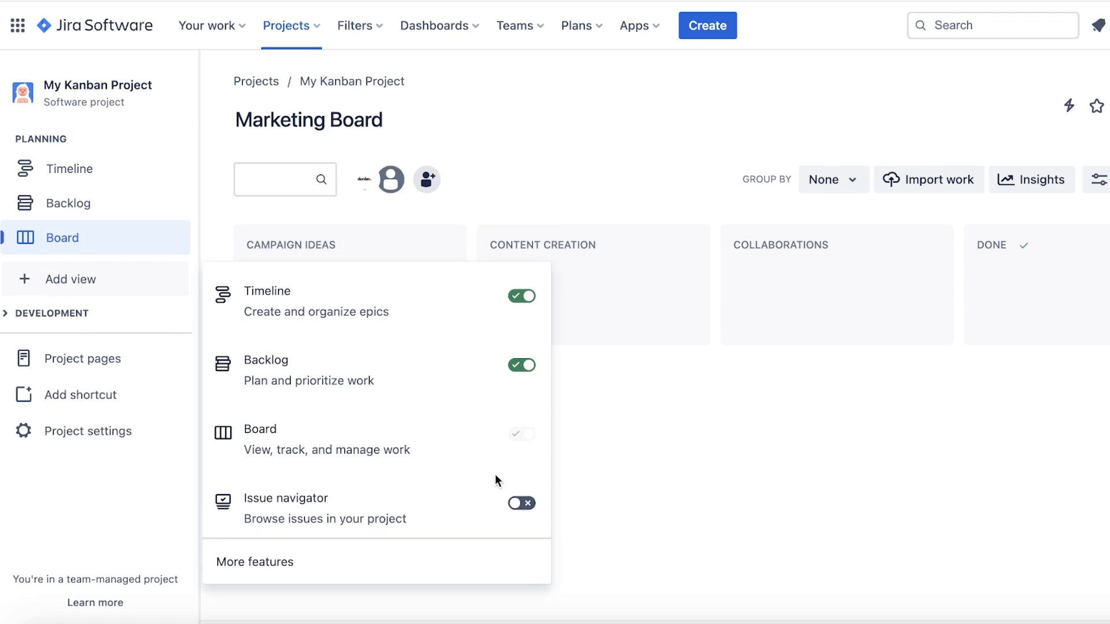
click(219, 556)
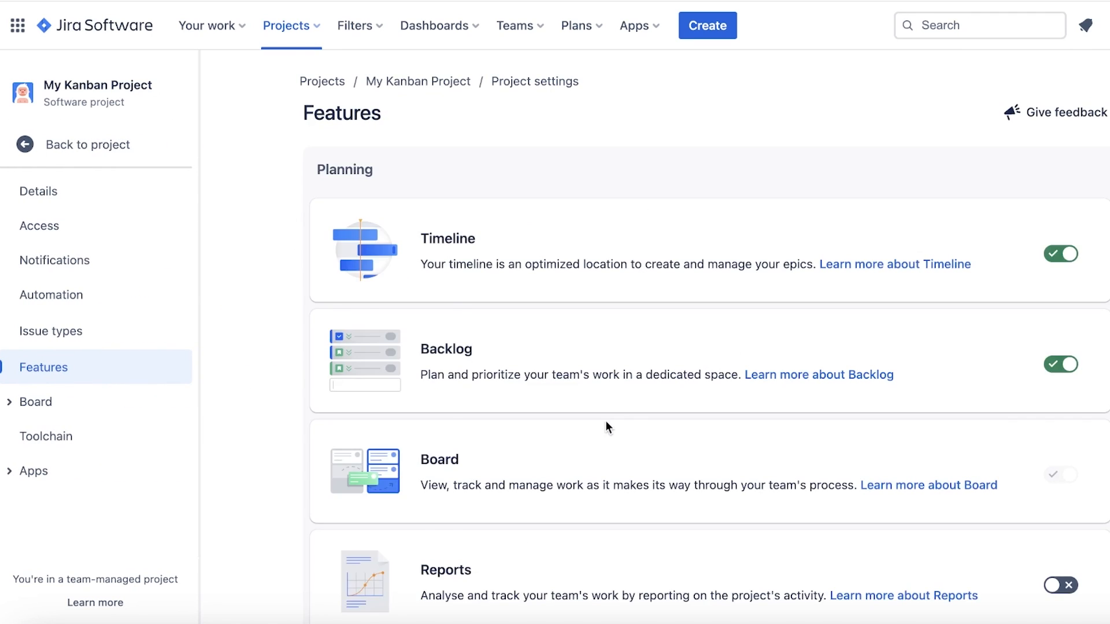
- Enable the Reports feature for the project, look through the remaining features, and return to the project board
scroll(604, 421, down, 10)
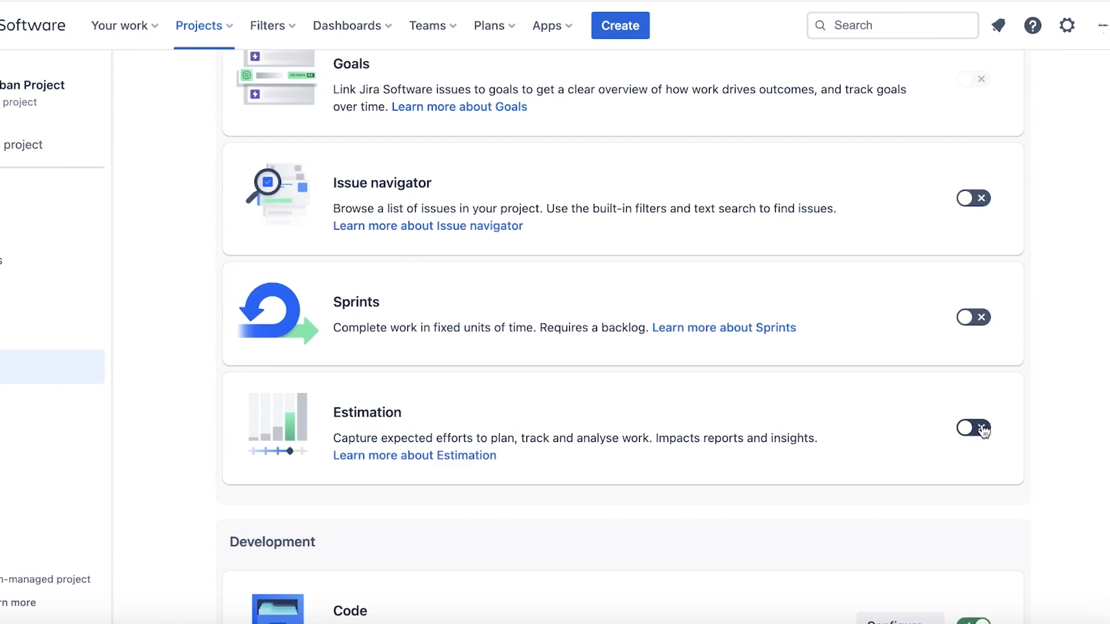
click(1060, 428)
scroll(1068, 419, up, 4)
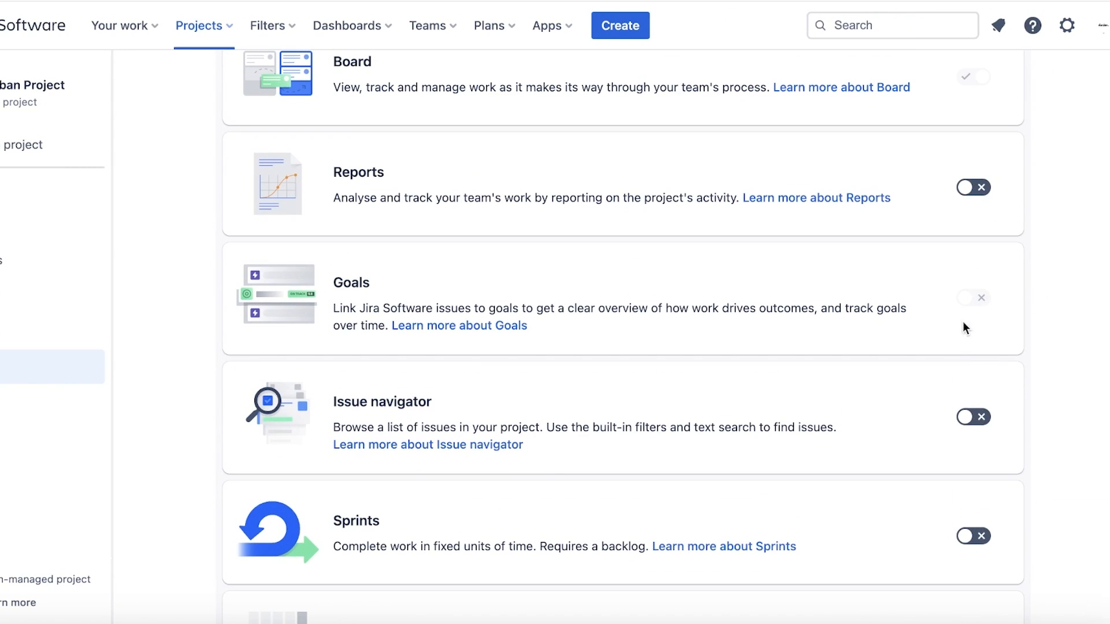
scroll(963, 327, up, 3)
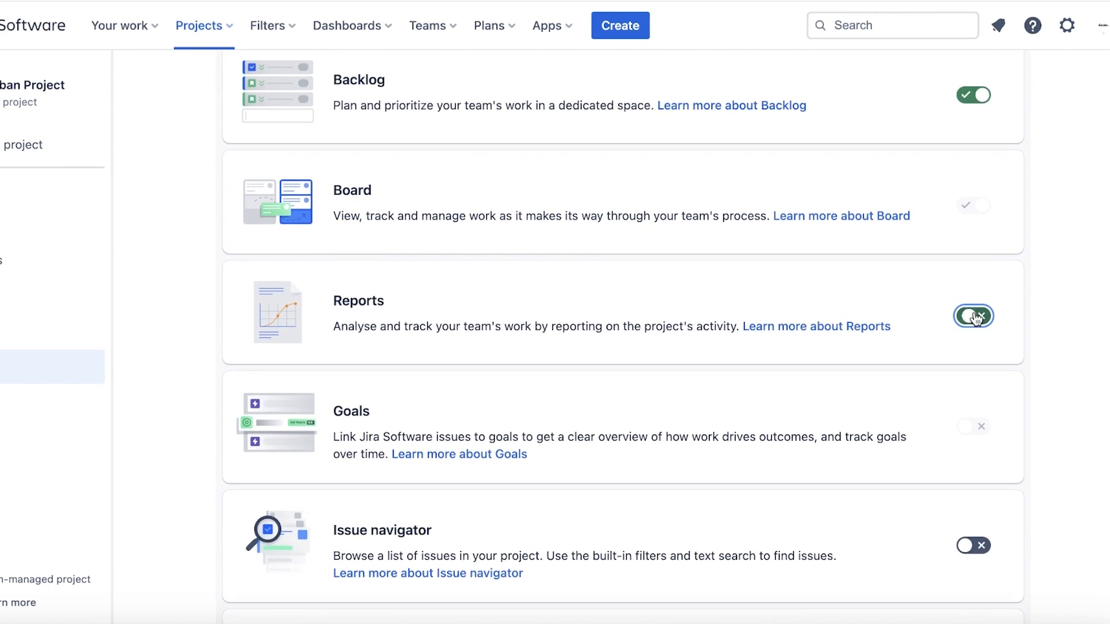
scroll(973, 266, down, 15)
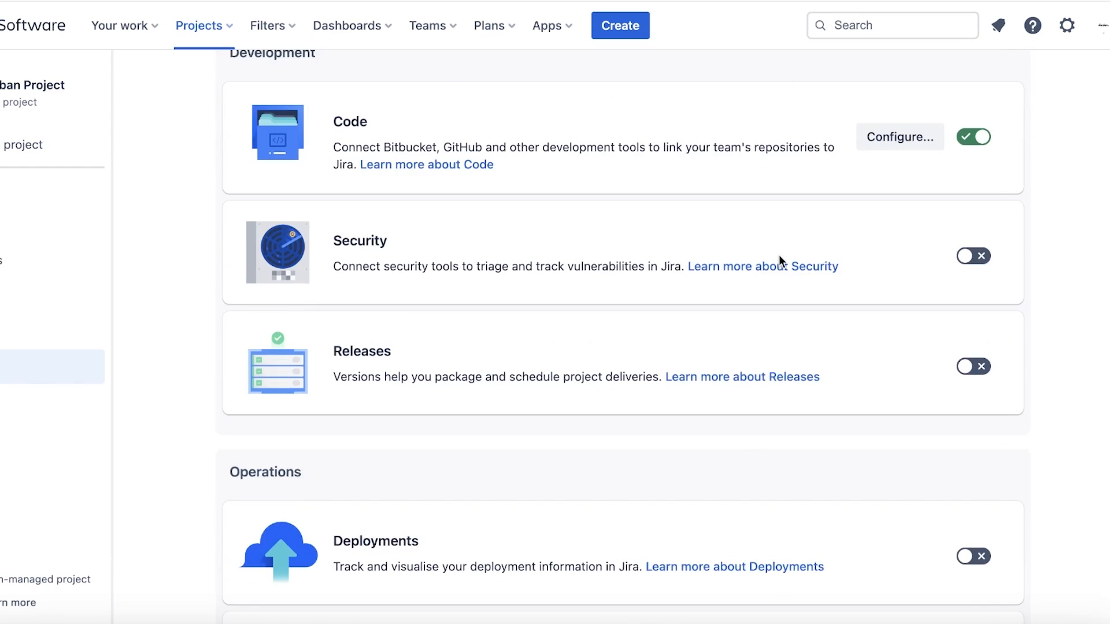
scroll(779, 256, down, 5)
scroll(779, 255, up, 20)
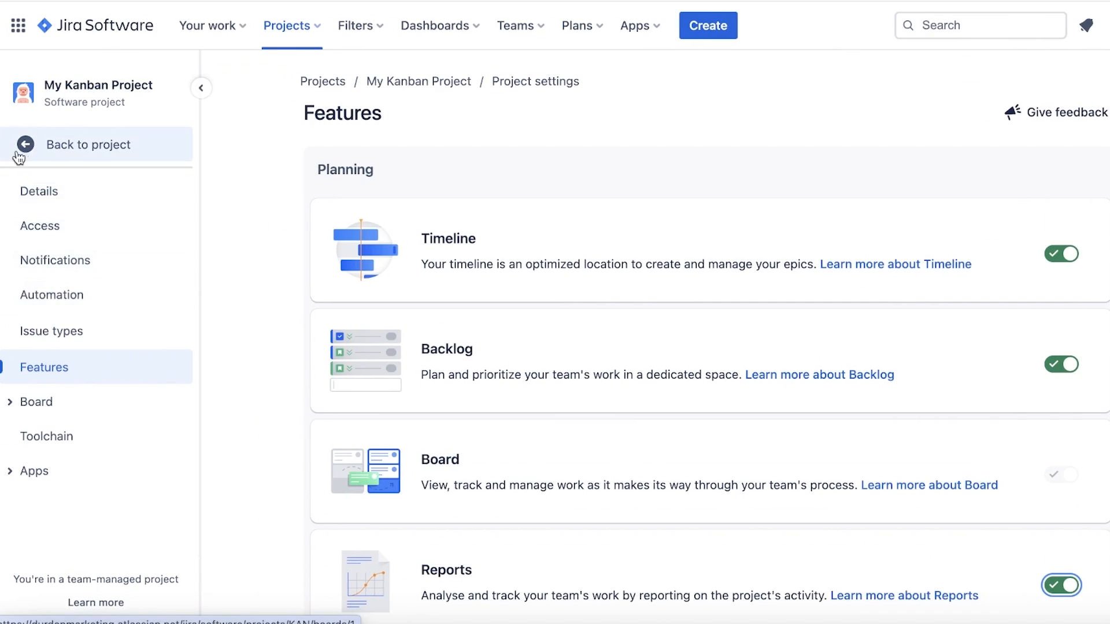
click(21, 152)
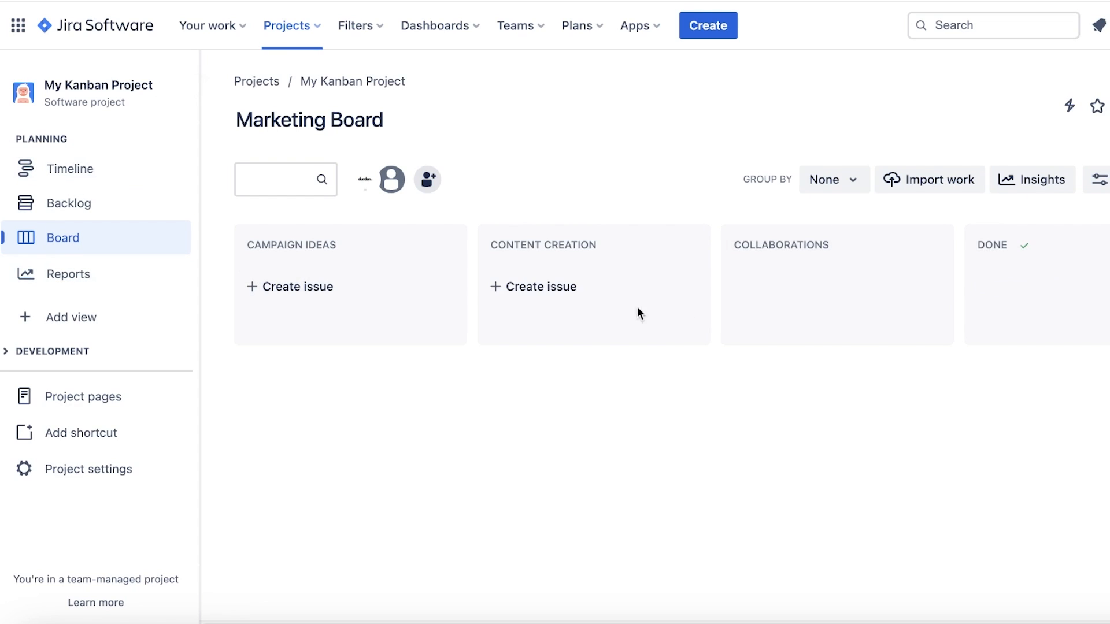
- Create an issue "Build a popup in the mall" in the Campaign Ideas column and open its details
click(315, 288)
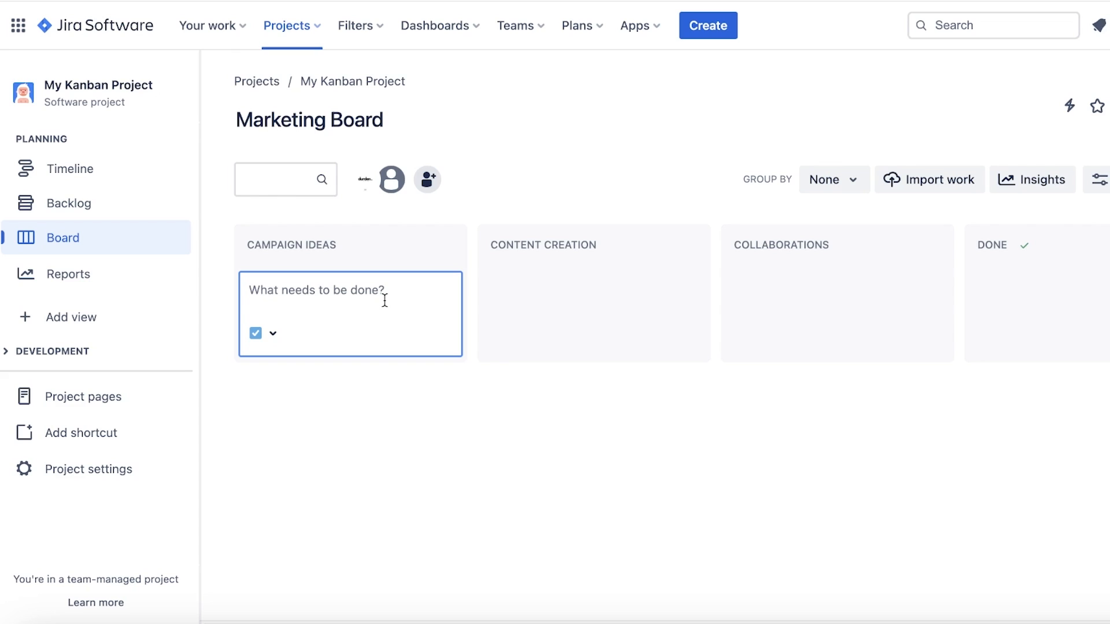
text(Build a popup in the)
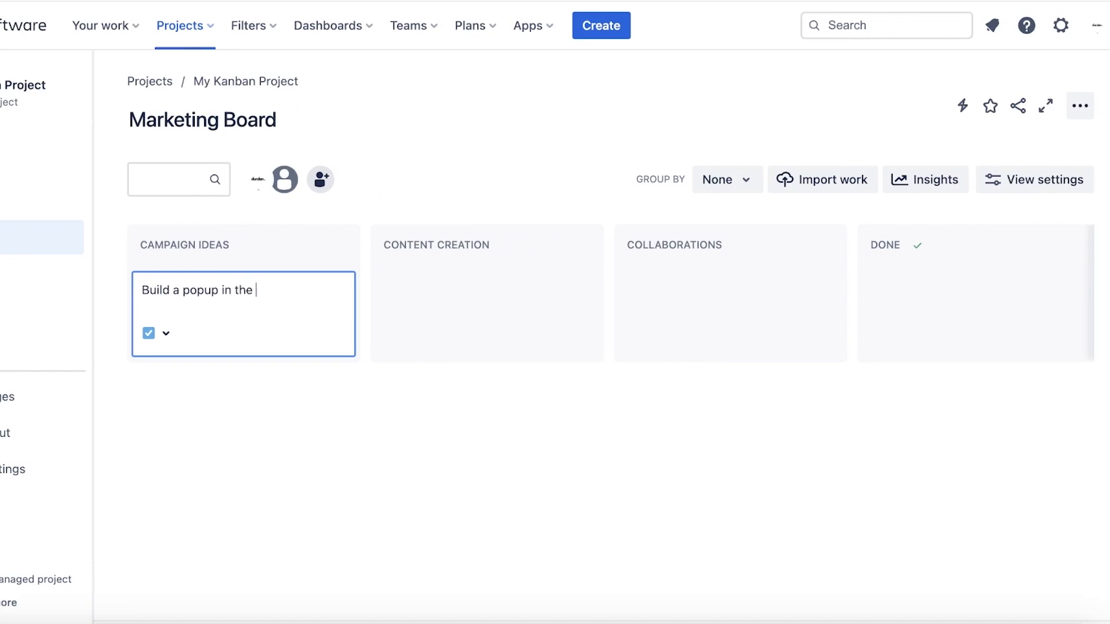
text( mall)
key(Return)
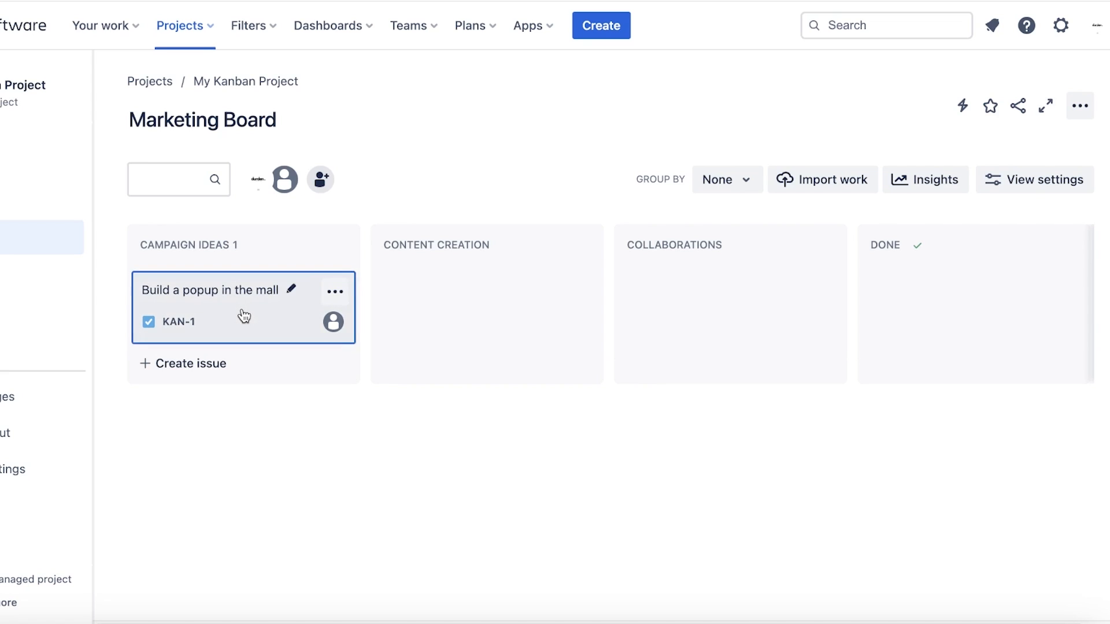
click(243, 316)
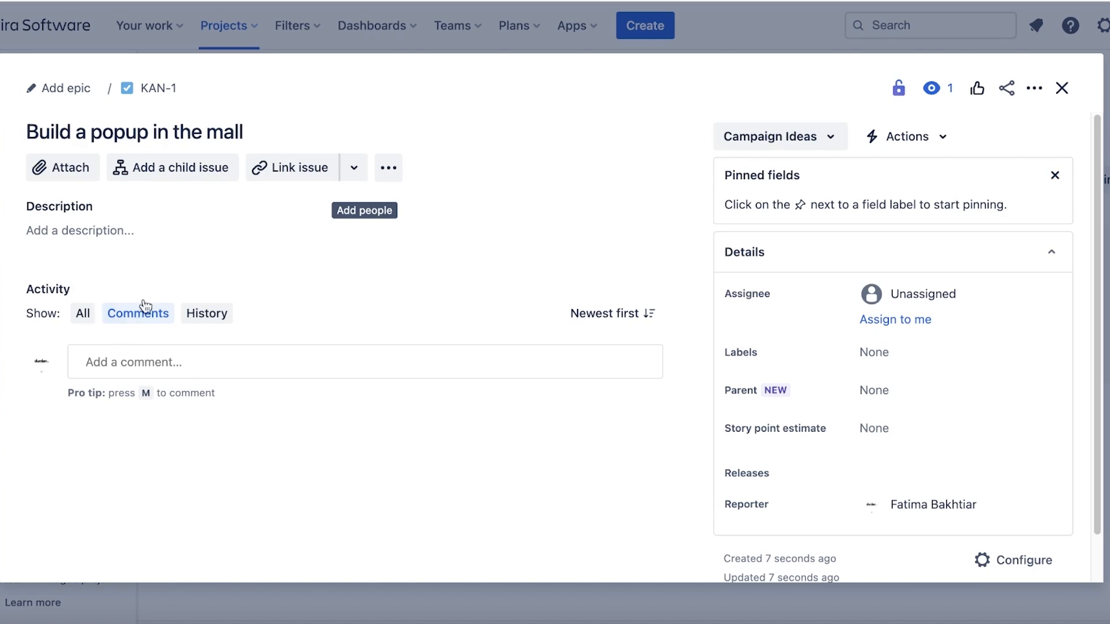
- View the issue's child issue form and the relationship types for linked issues, and cancel the child issue
click(166, 171)
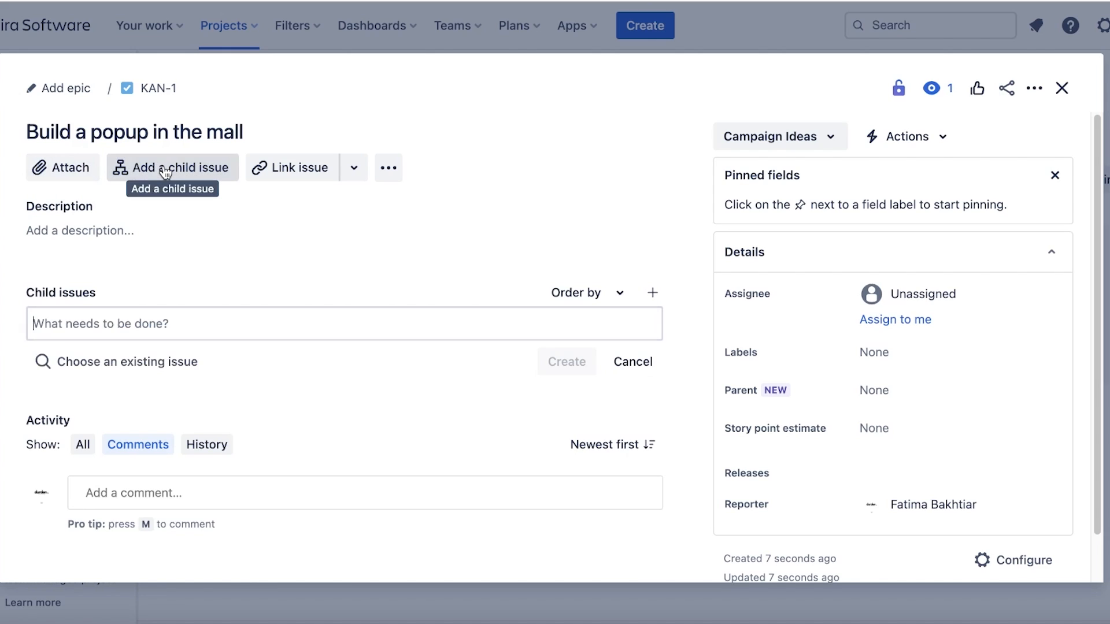
click(215, 277)
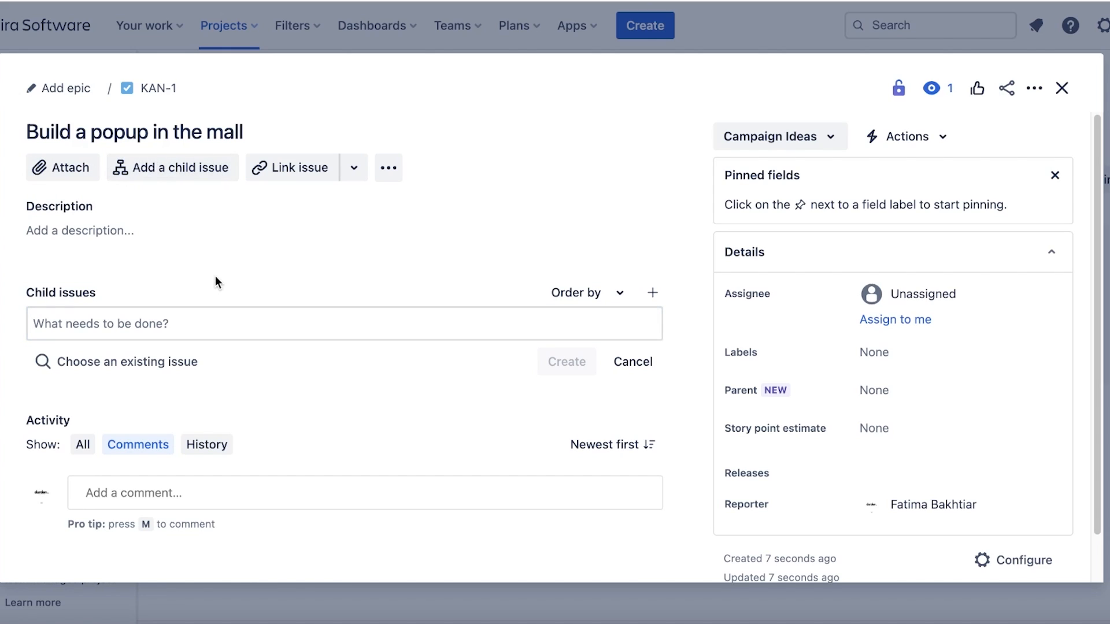
click(149, 322)
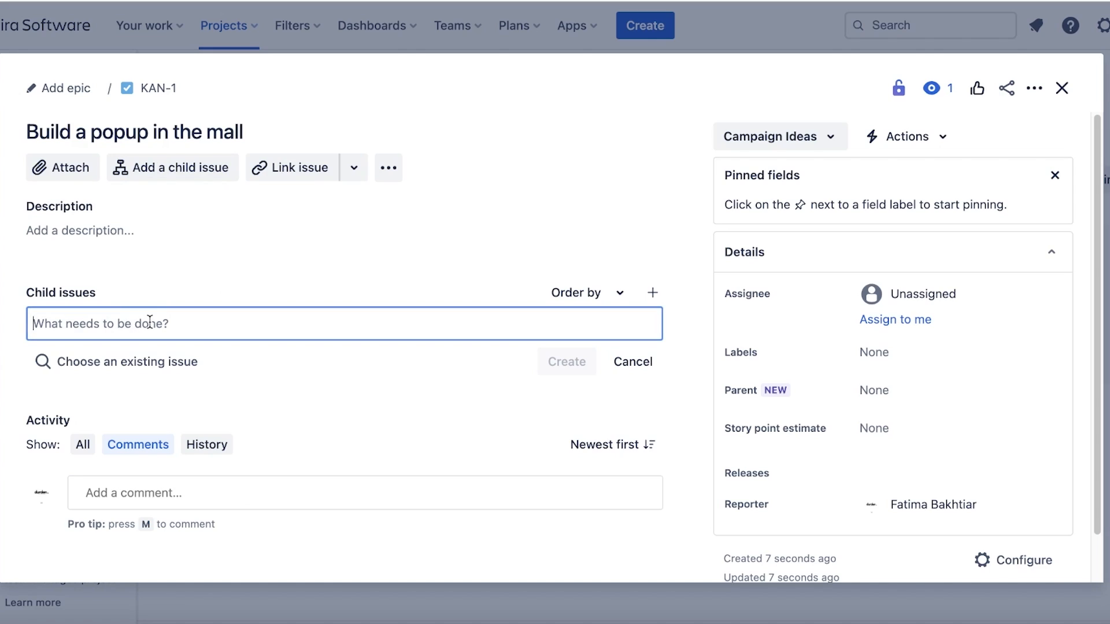
click(164, 286)
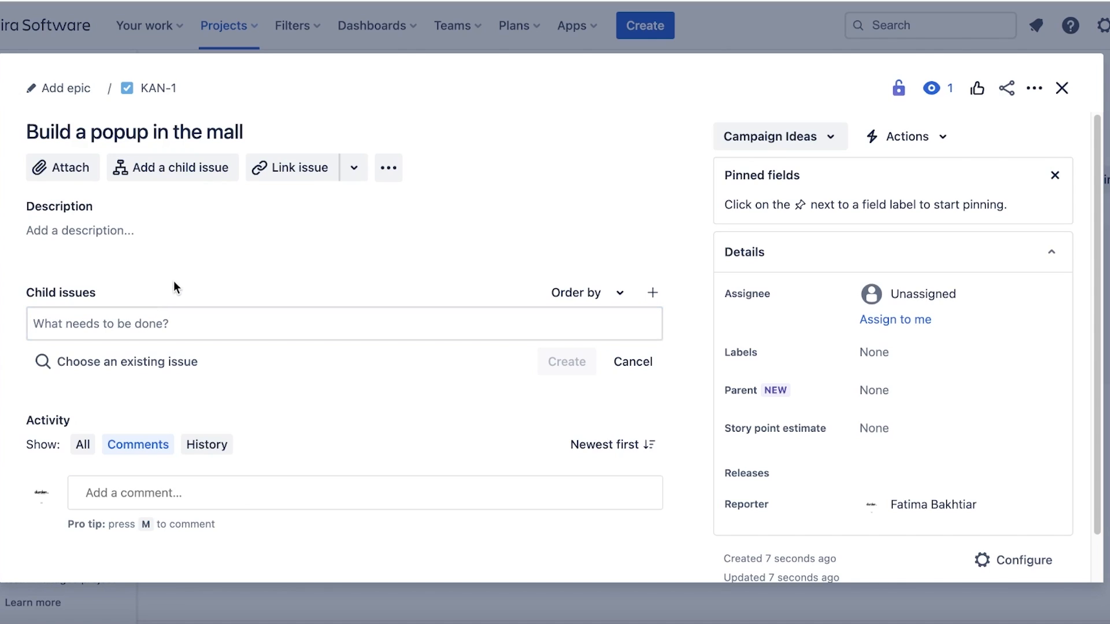
click(295, 168)
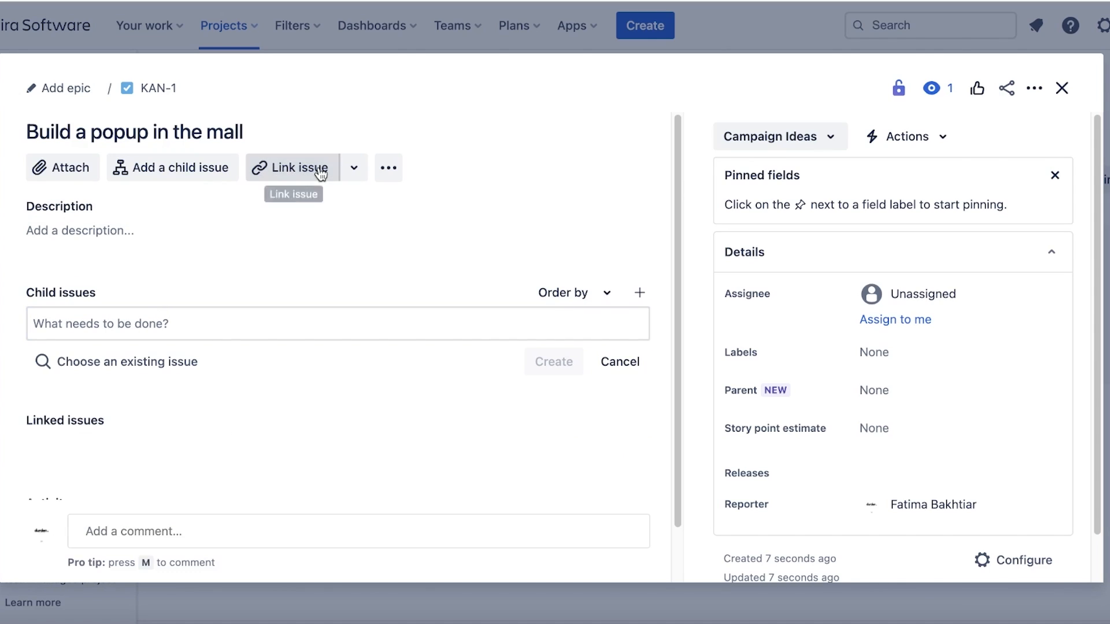
click(110, 462)
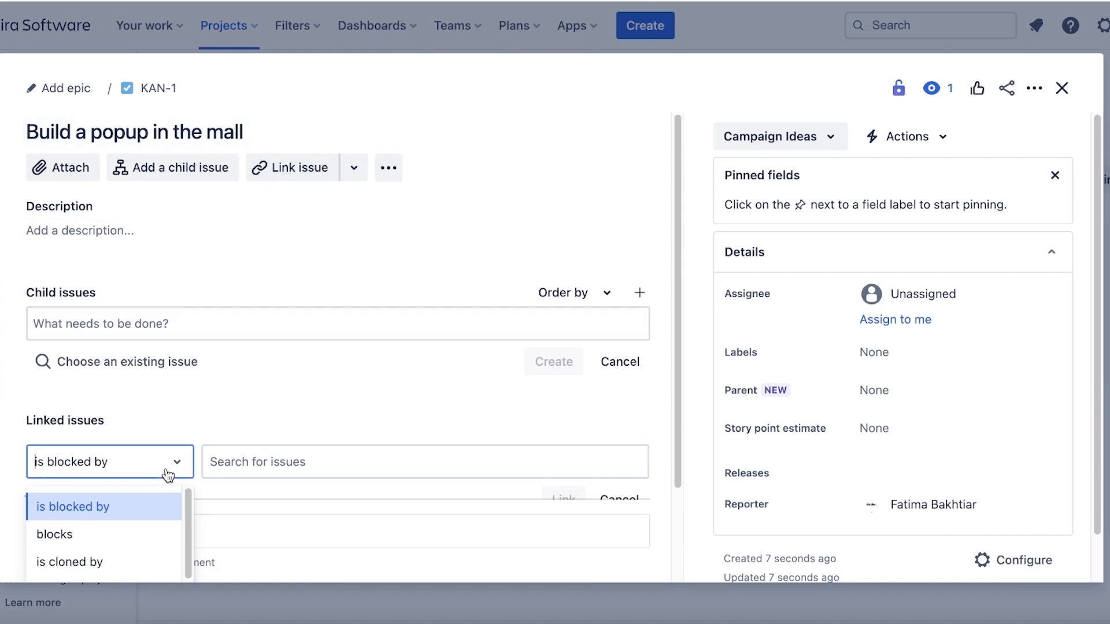
scroll(187, 434, down, 2)
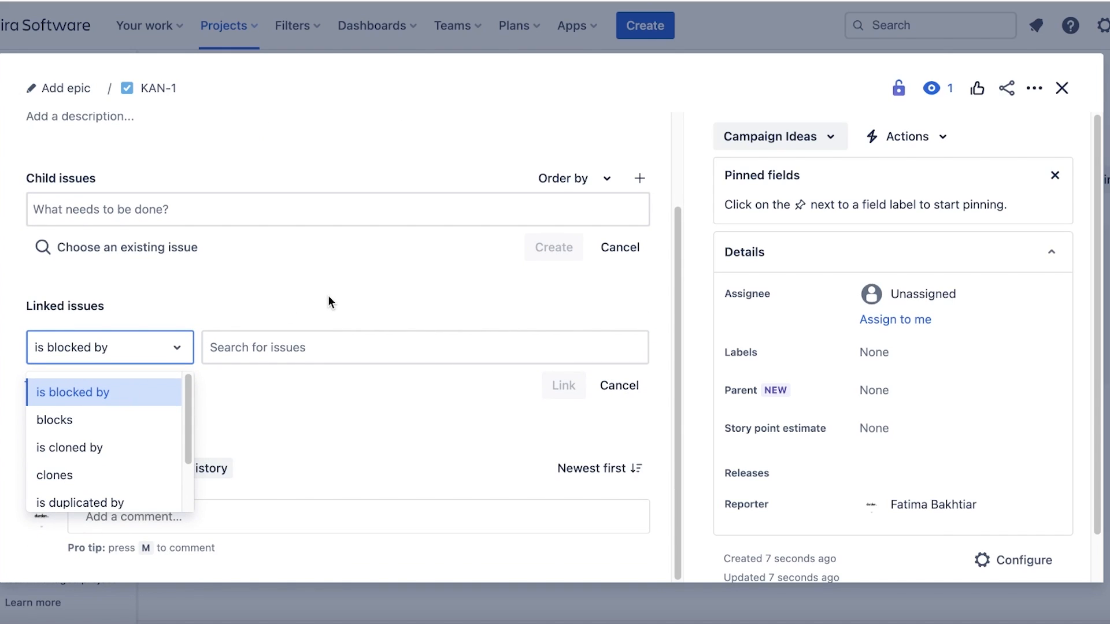
click(341, 271)
click(614, 265)
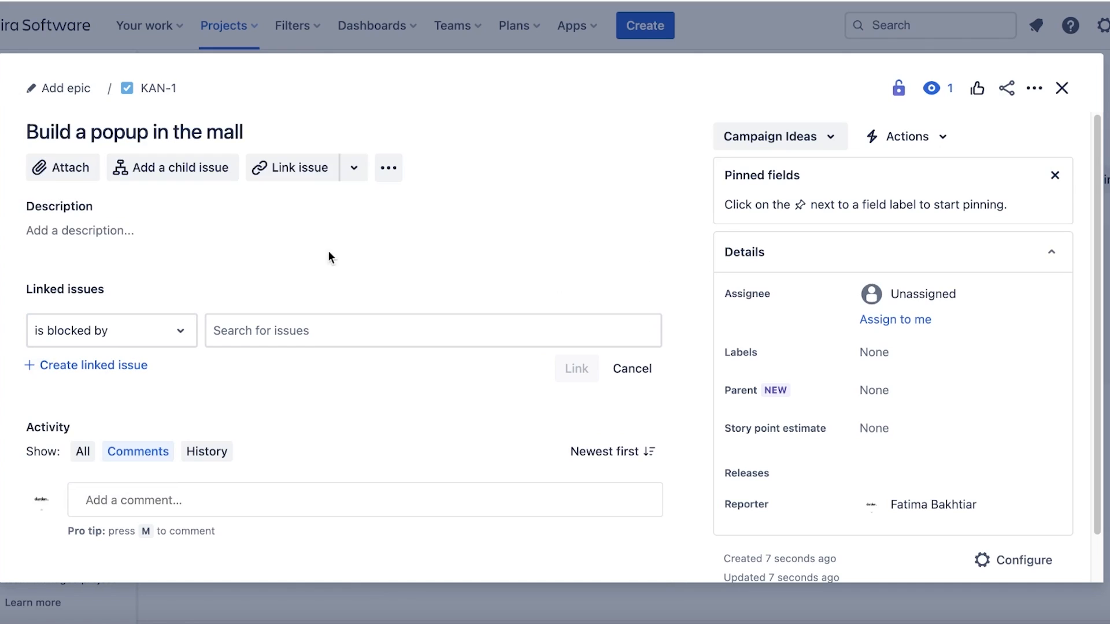
- Check the additional link and app options available for the issue without choosing any
click(353, 168)
click(389, 167)
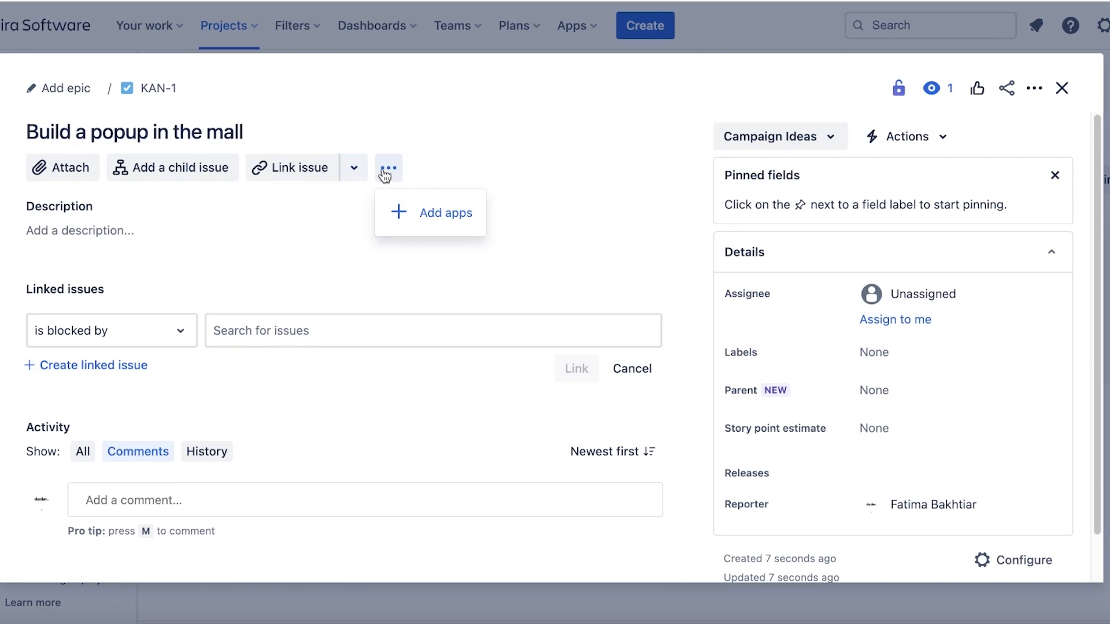
click(542, 140)
click(514, 195)
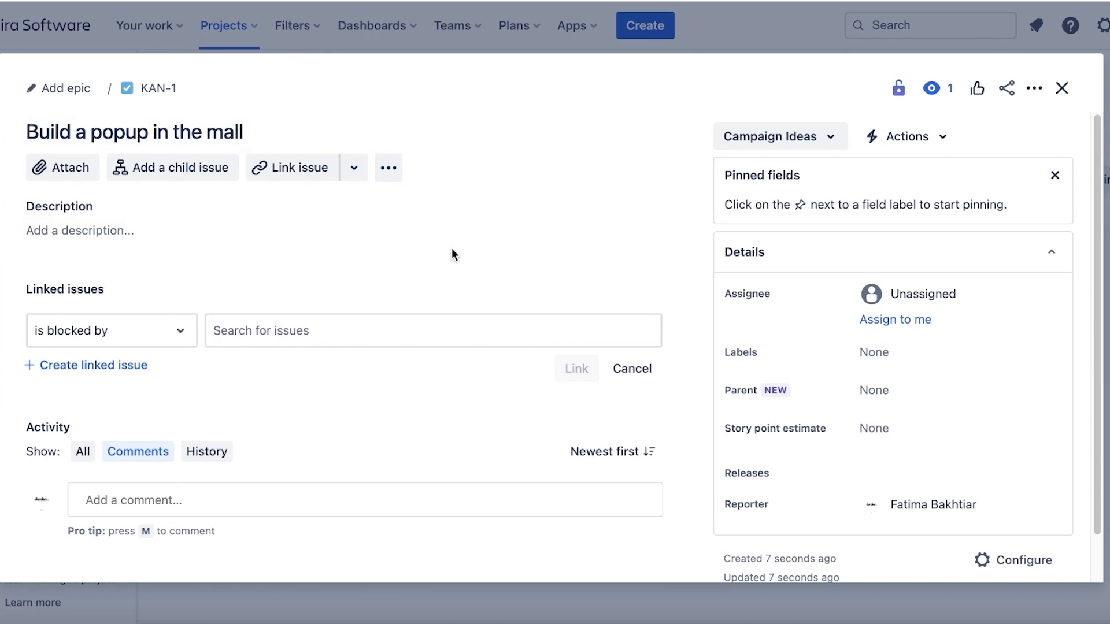
- Open the issue's description for editing and preview the elements that can be inserted
click(67, 230)
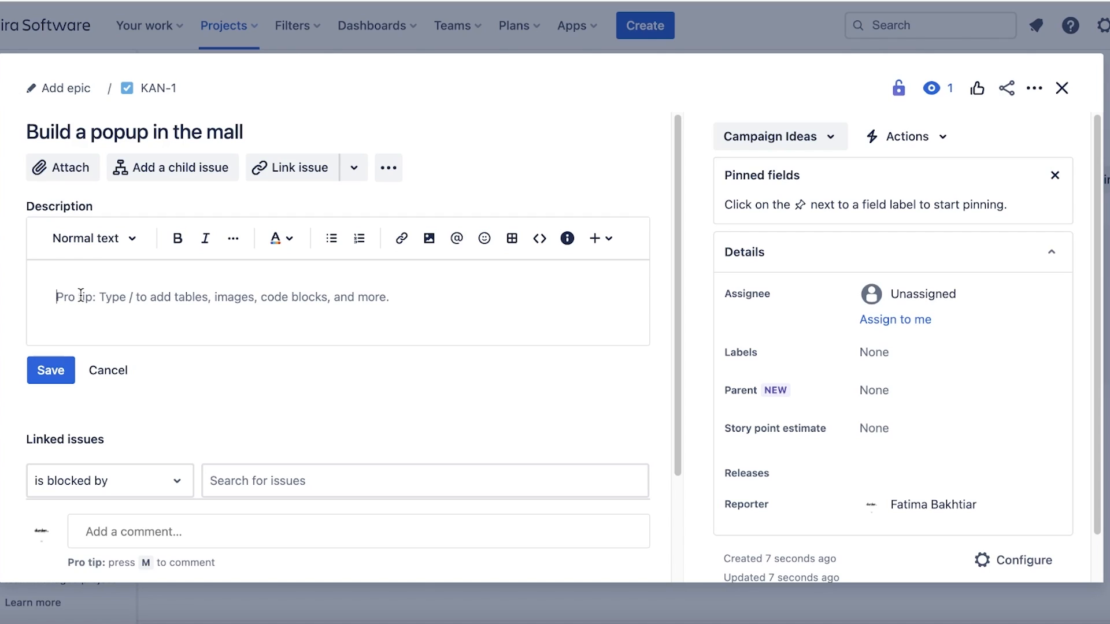
text(/)
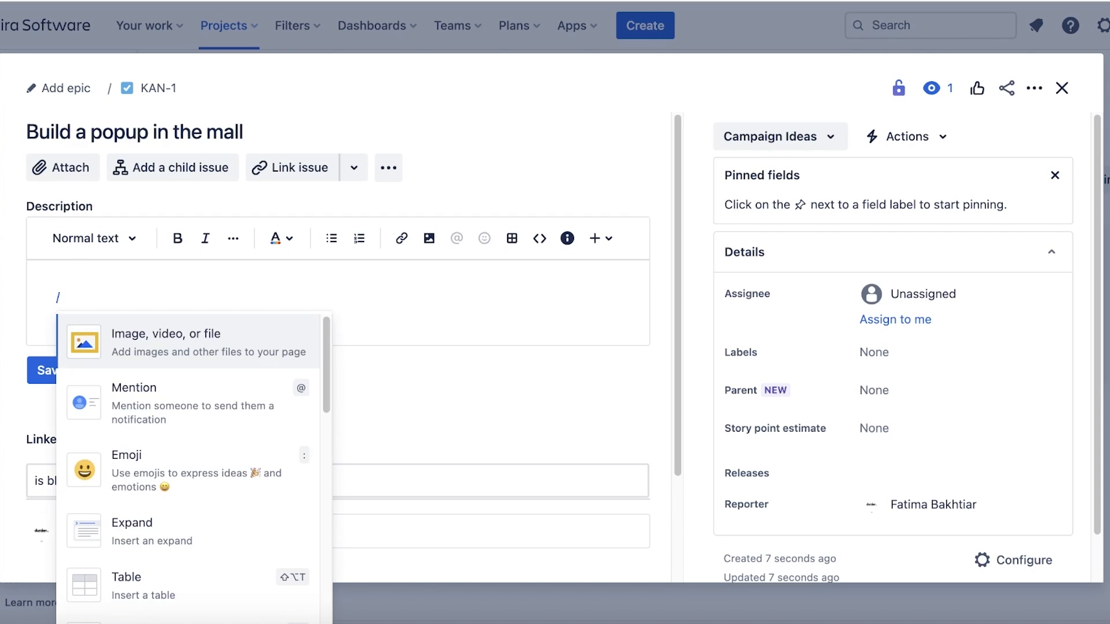
key(BackSpace)
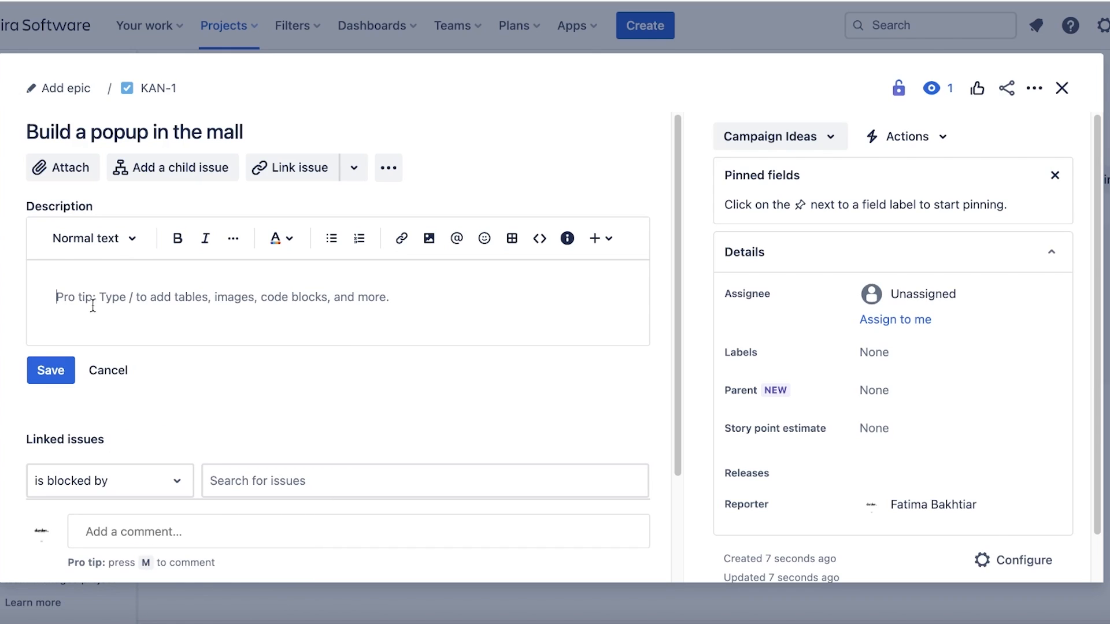
scroll(241, 439, down, 1)
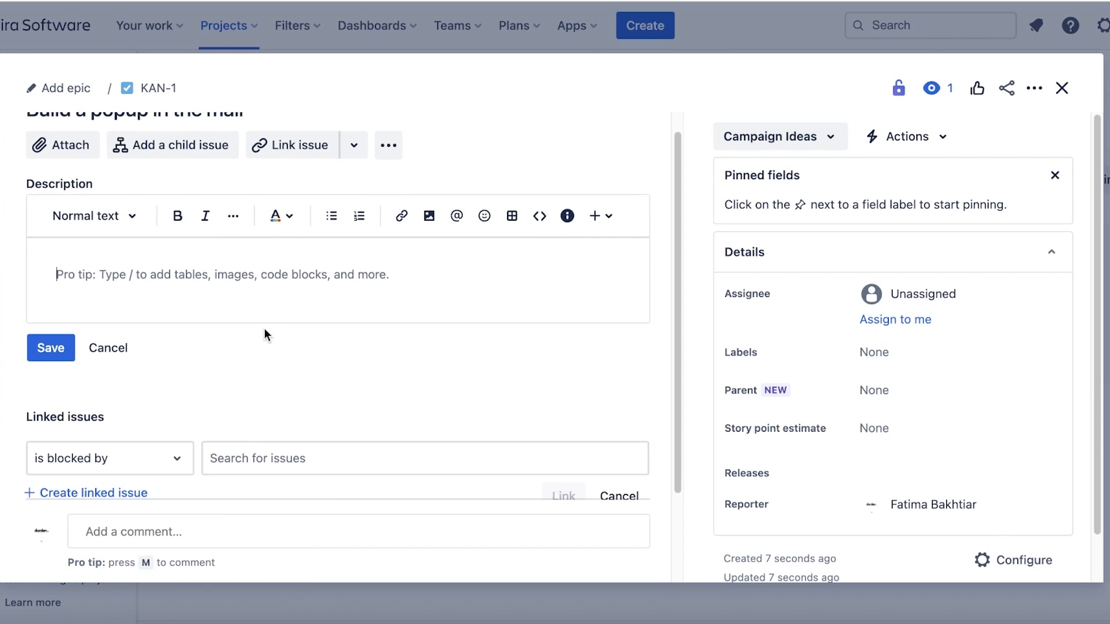
- Try inserting a NEW IN status label into the description in purple and in grey, and remove it
text(/)
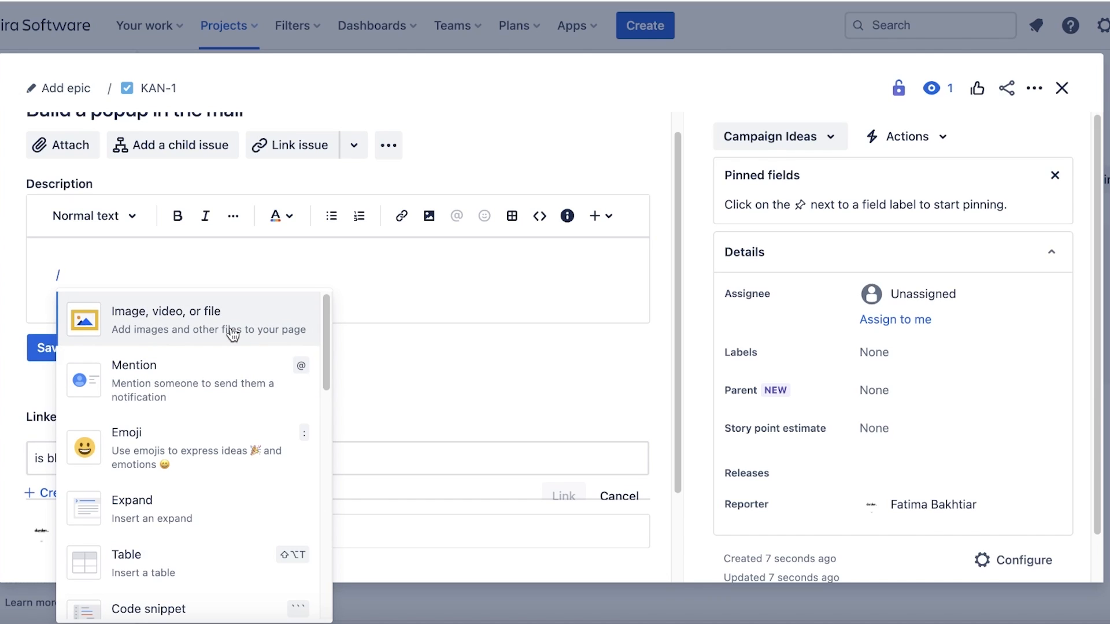
scroll(233, 335, down, 3)
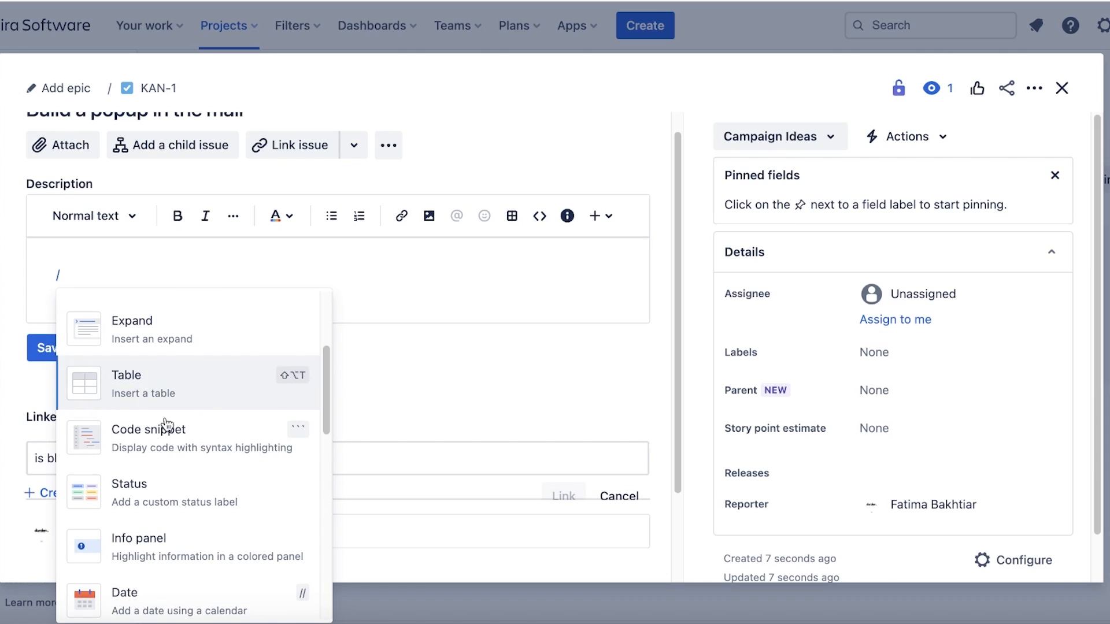
scroll(165, 448, down, 2)
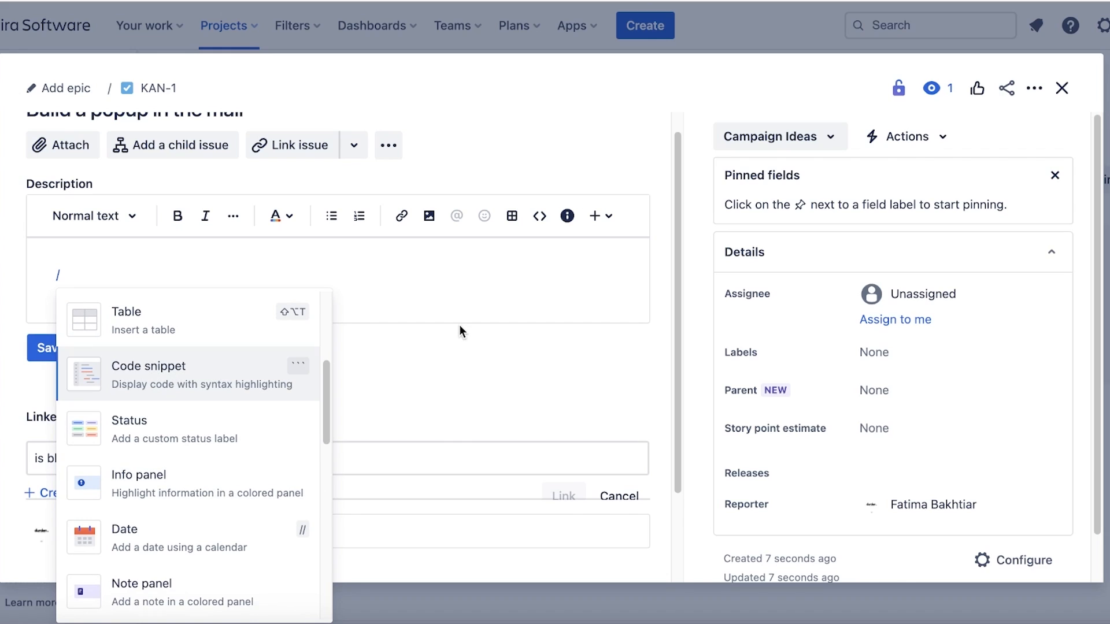
scroll(297, 394, down, 3)
scroll(132, 494, up, 4)
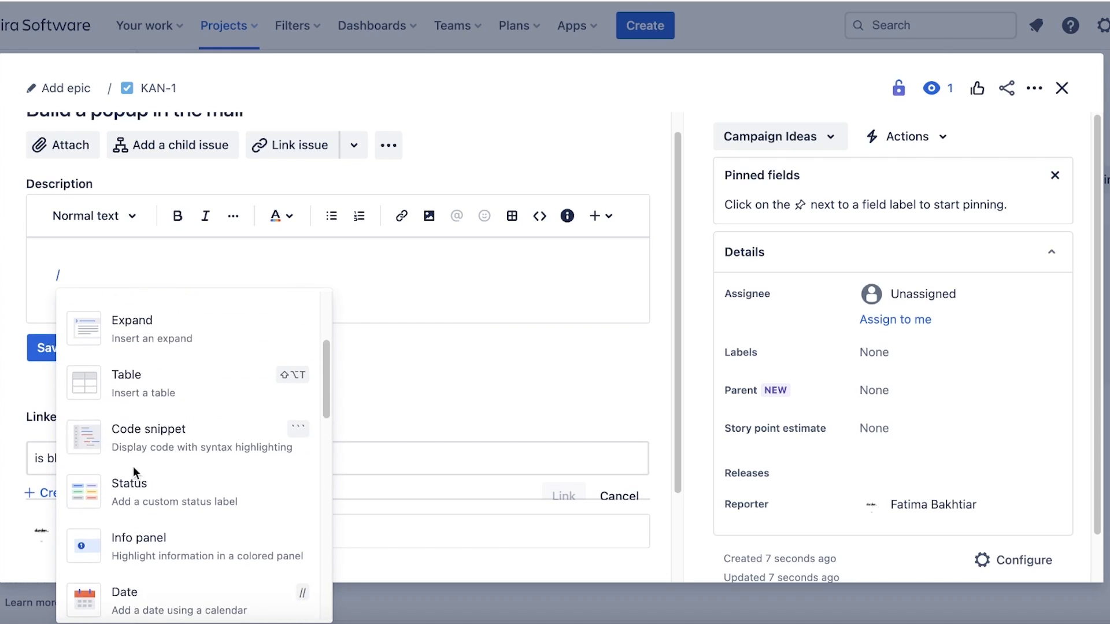
click(132, 494)
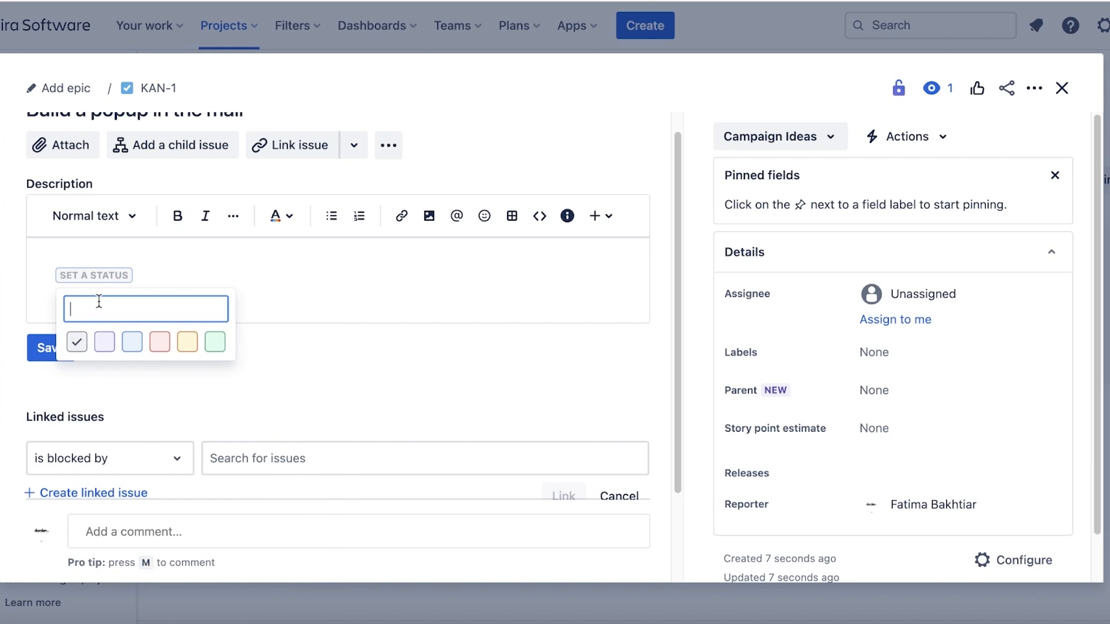
text(NEW IN)
click(104, 341)
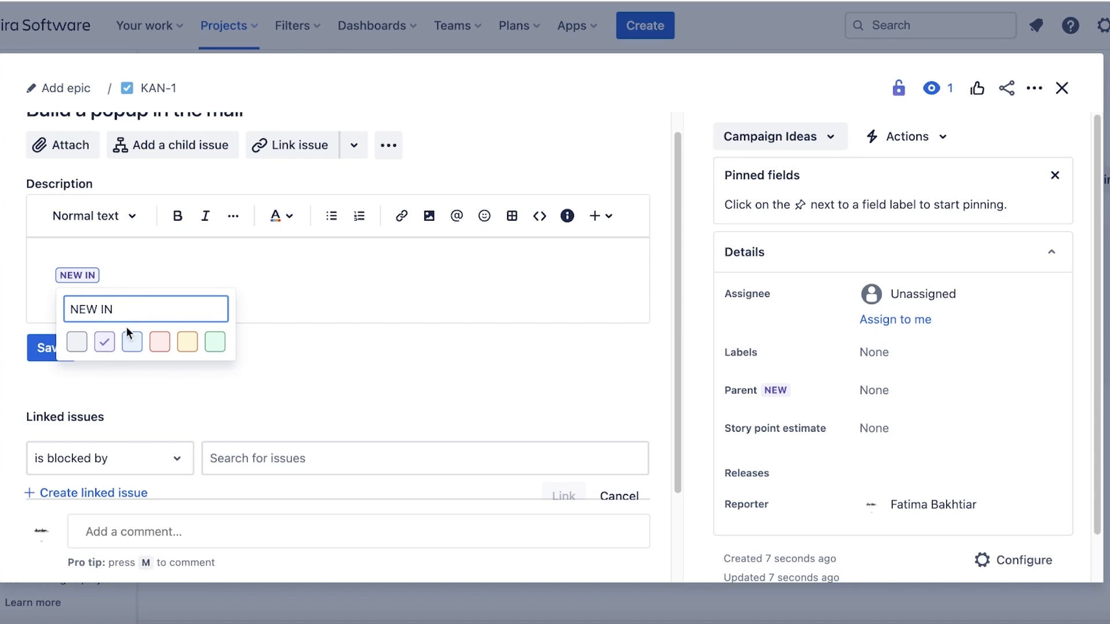
click(77, 341)
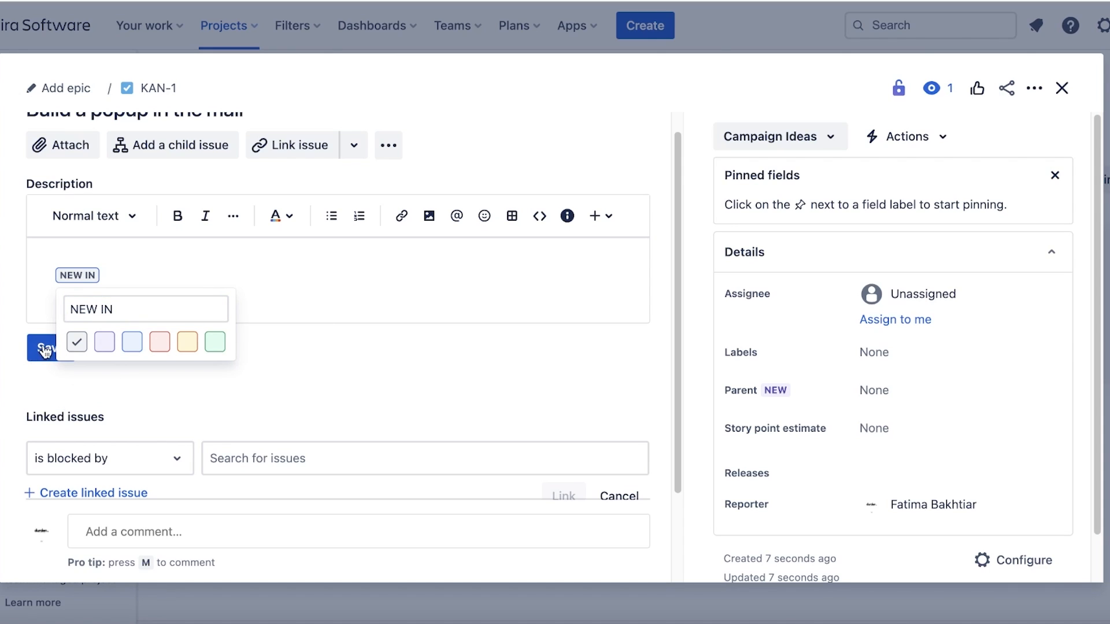
text(')
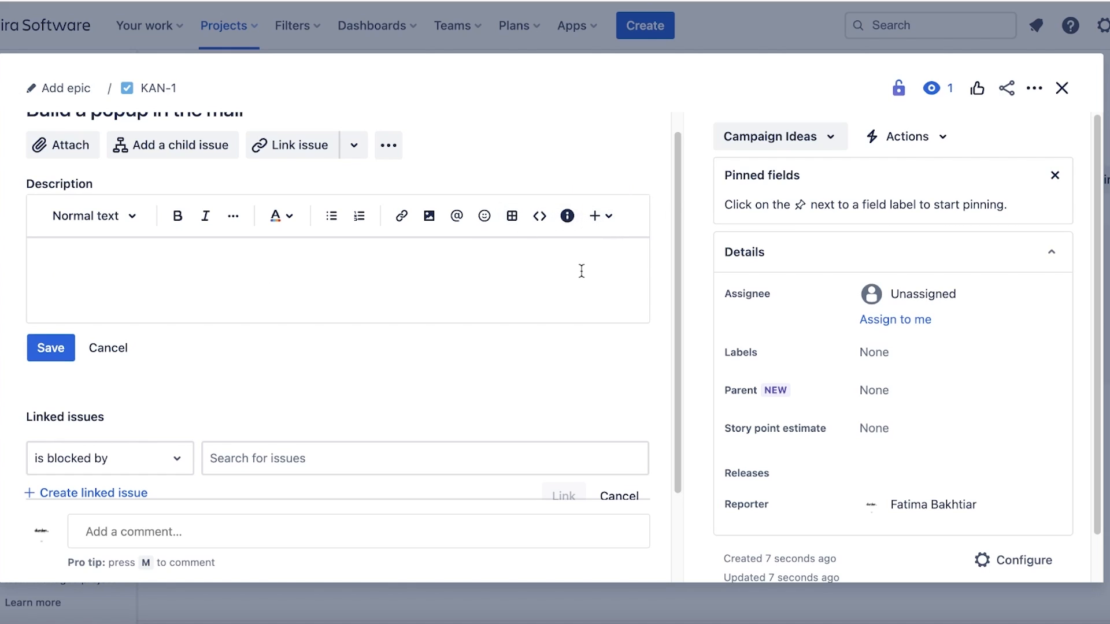
- Review the issue's detail fields, linked issues and activity section
scroll(866, 486, down, 2)
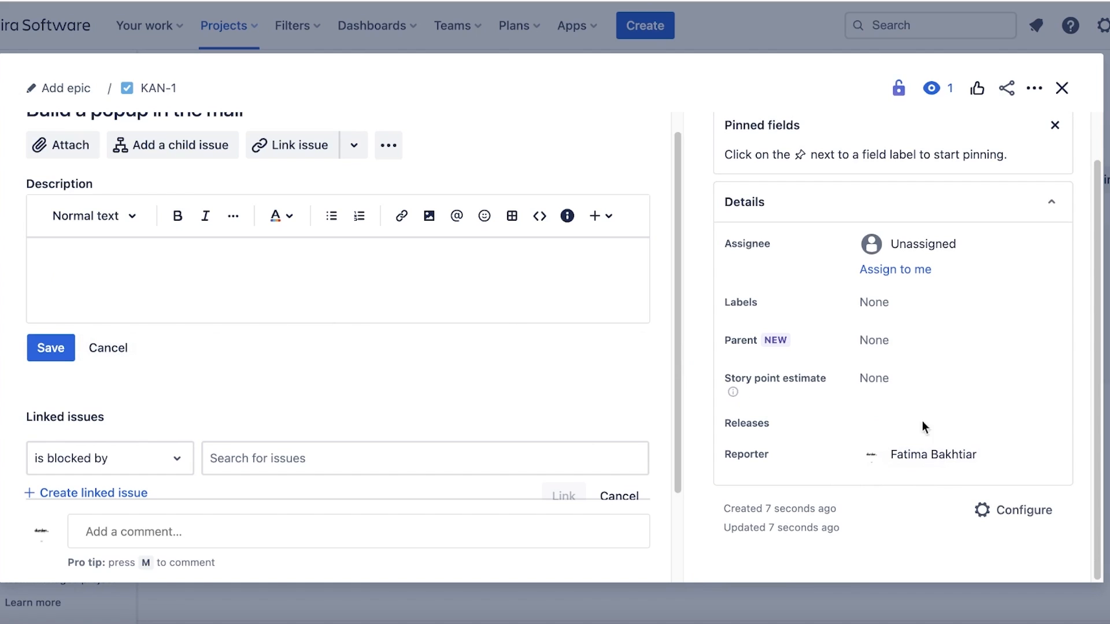
scroll(201, 411, down, 3)
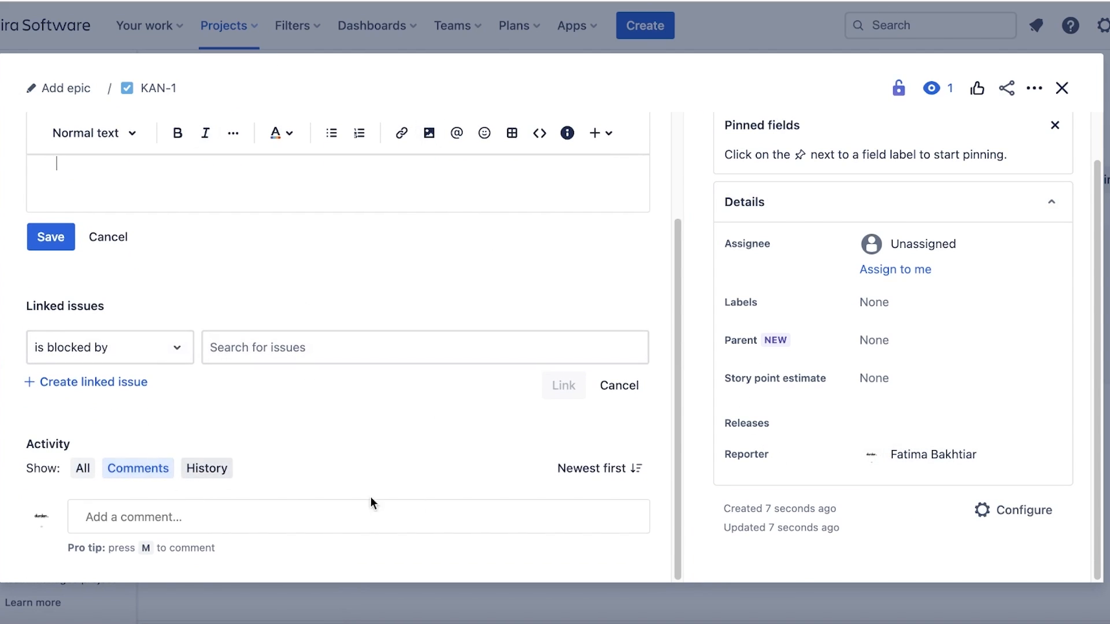
scroll(468, 488, up, 1)
scroll(441, 489, down, 1)
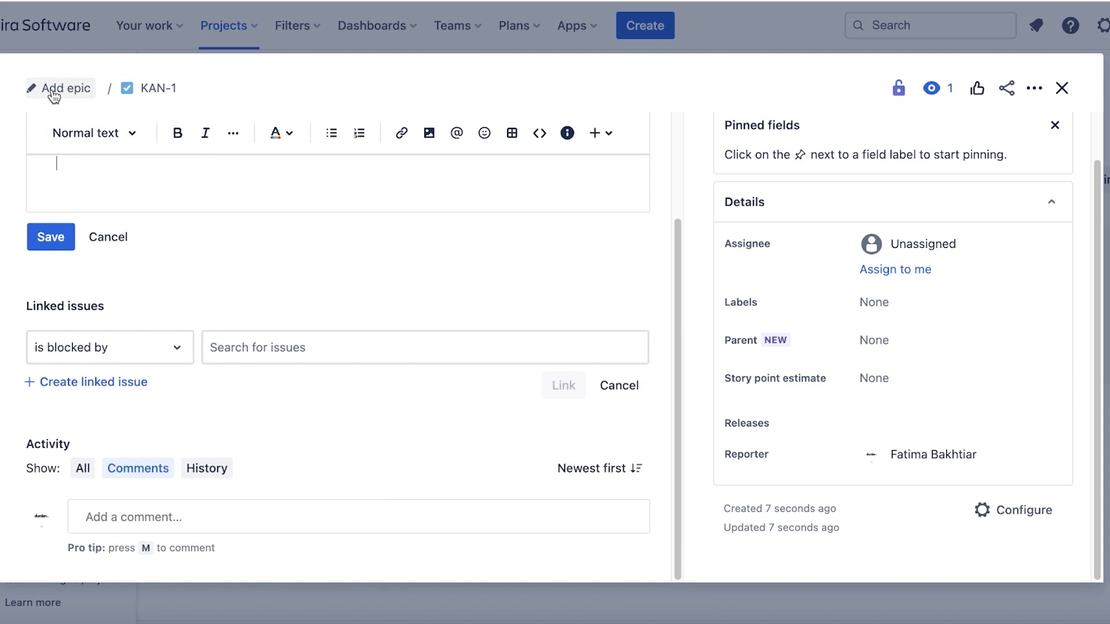
- Start creating the project's first epic from the issue's parent link, keeping My Kanban Project (KAN) and the Epic issue type
scroll(243, 223, up, 3)
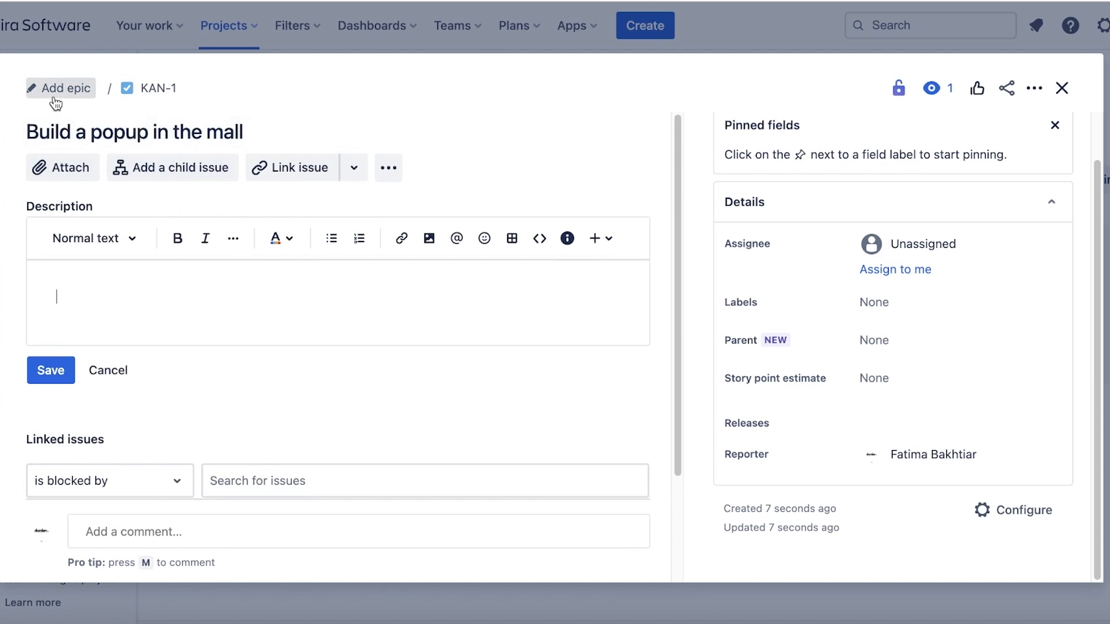
mouse_move(55, 103)
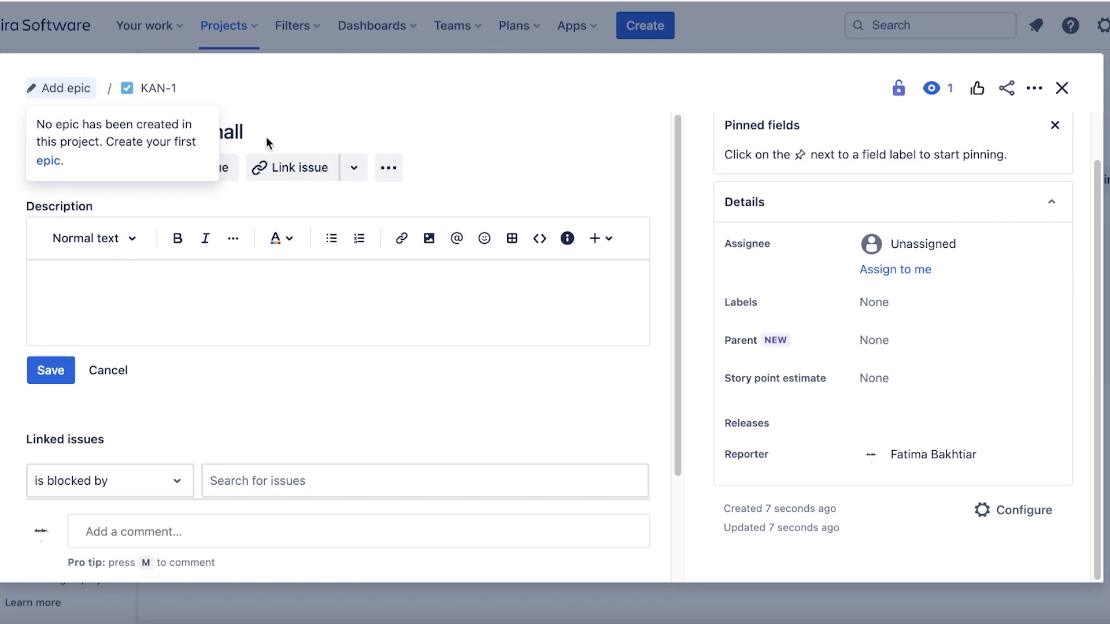
click(51, 163)
click(354, 202)
click(359, 203)
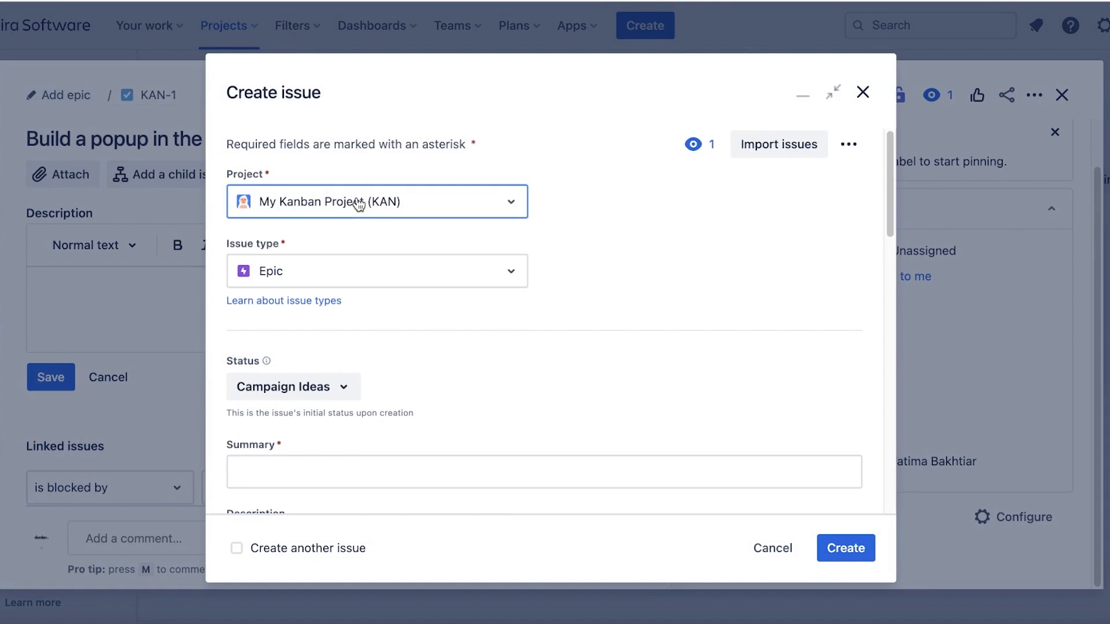
click(338, 280)
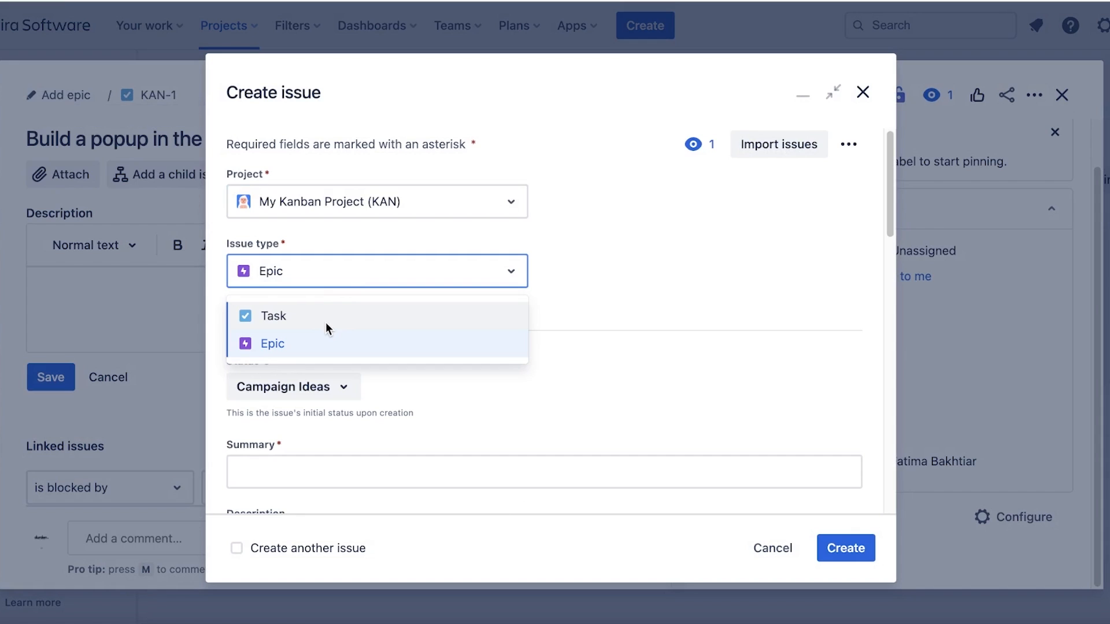
click(626, 306)
- Enter "Lauching the V2 of the popup" as the epic's summary, adapting the suggested earlier entry
scroll(319, 356, down, 3)
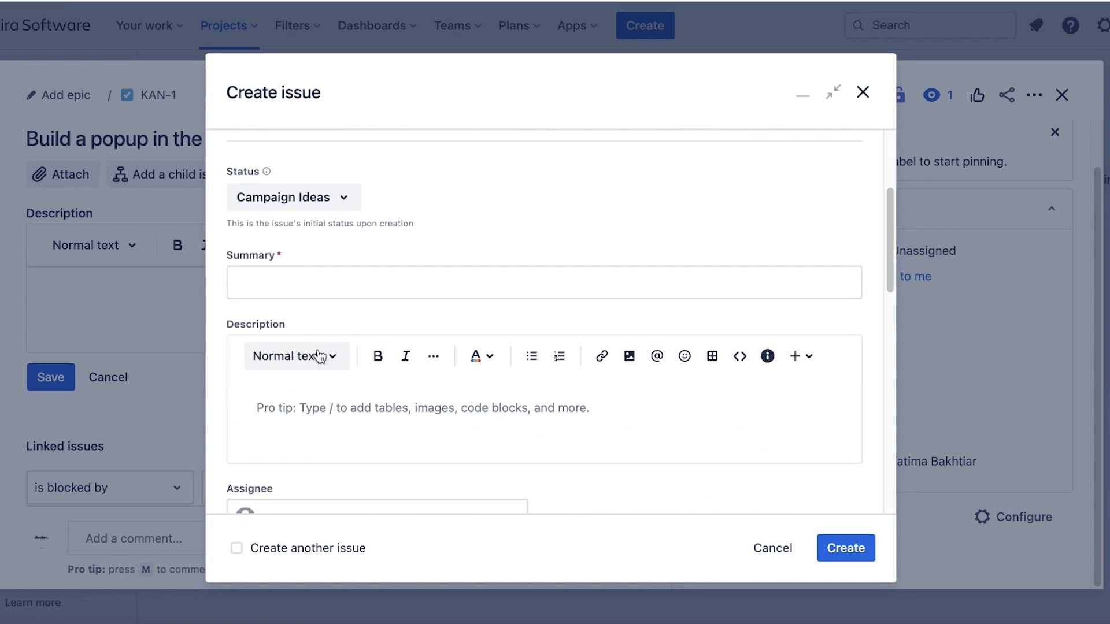
click(328, 285)
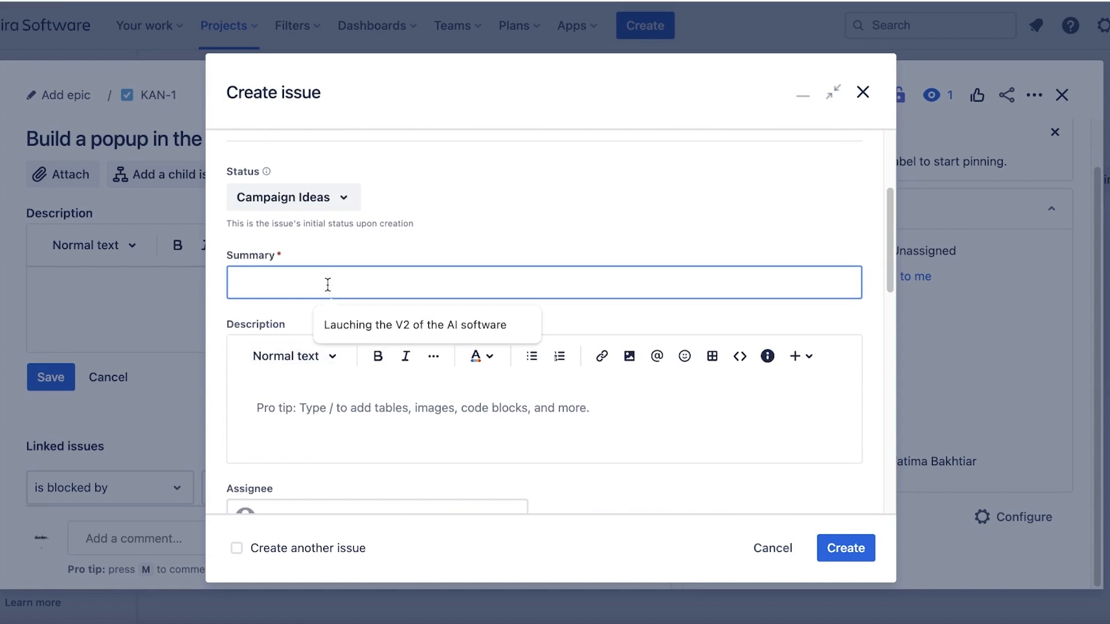
click(362, 329)
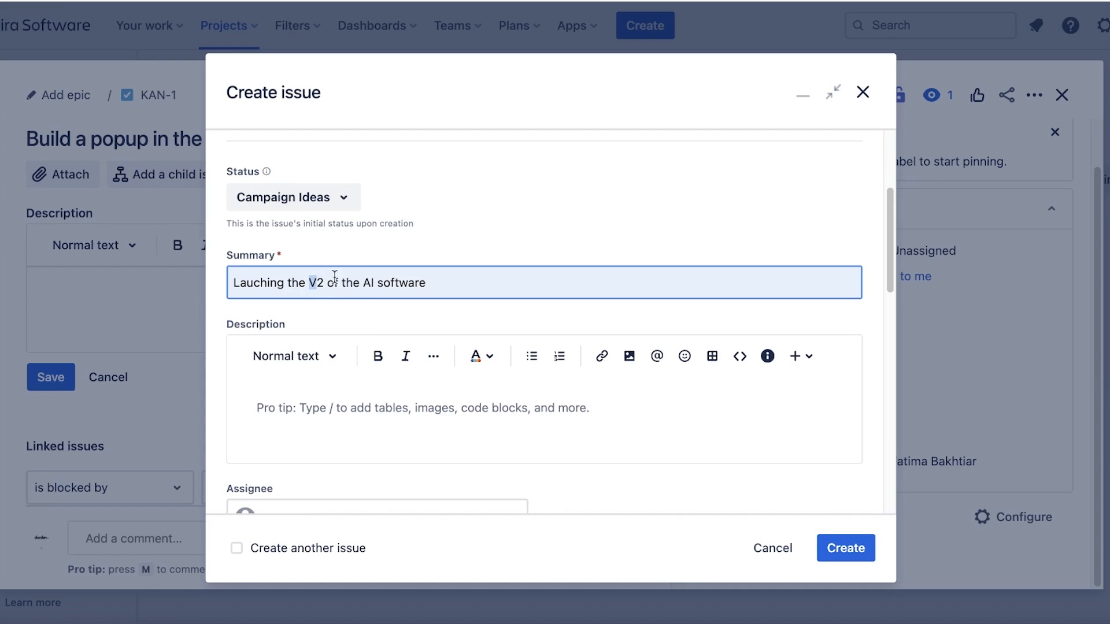
click(515, 284)
key(BackSpace)
key(BackSpace)
key(BackSpace)
key(BackSpace)
key(BackSpace)
key(BackSpace)
key(BackSpace)
key(BackSpace)
key(BackSpace)
key(BackSpace)
key(BackSpace)
text(popup)
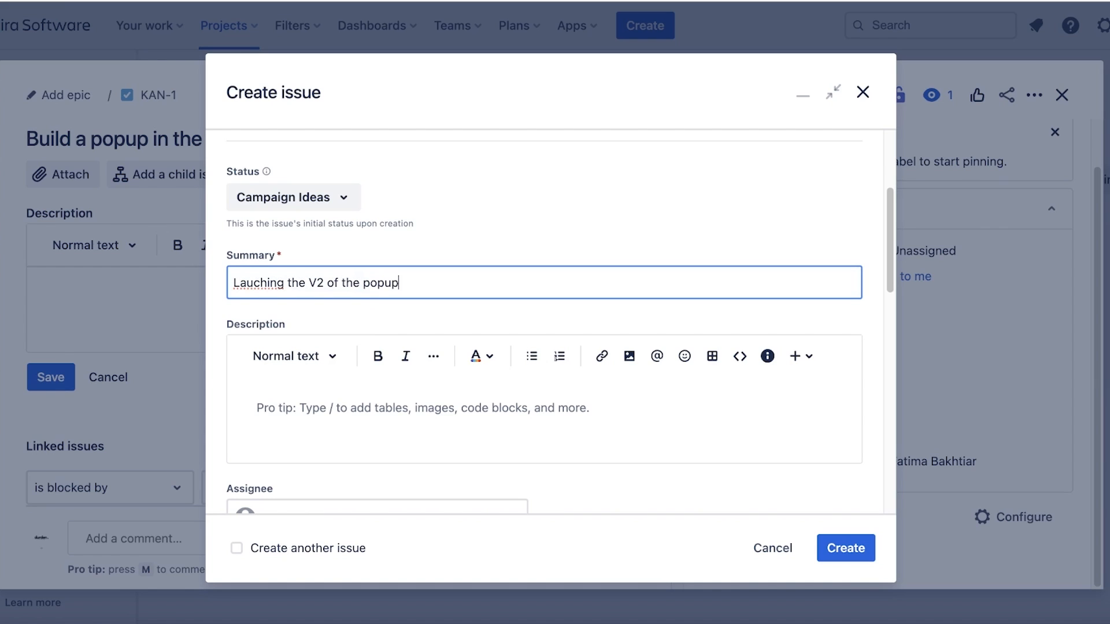
- Set the epic's due date to 28 February 2024, leaving description, labels and parent empty, and create the epic
click(393, 433)
scroll(398, 422, down, 4)
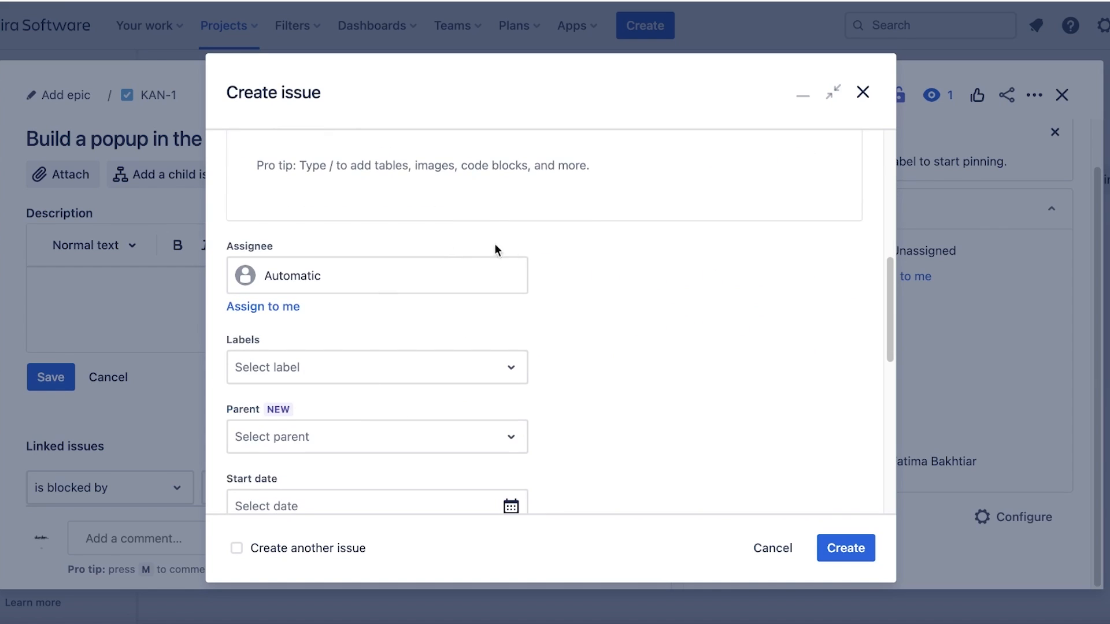
scroll(549, 268, down, 3)
click(384, 189)
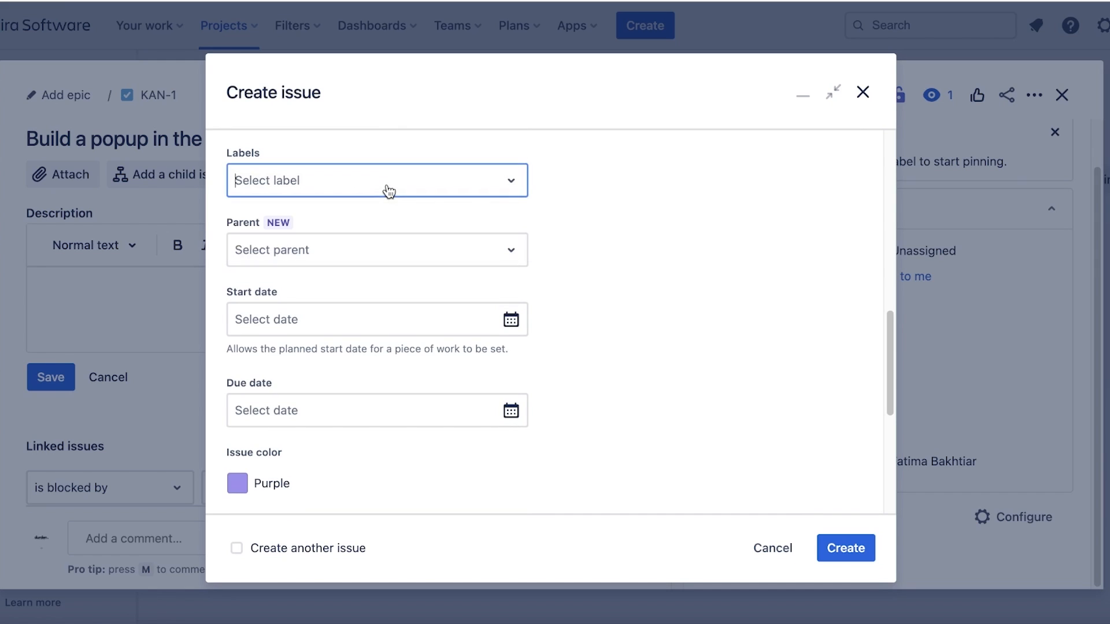
click(395, 253)
click(626, 272)
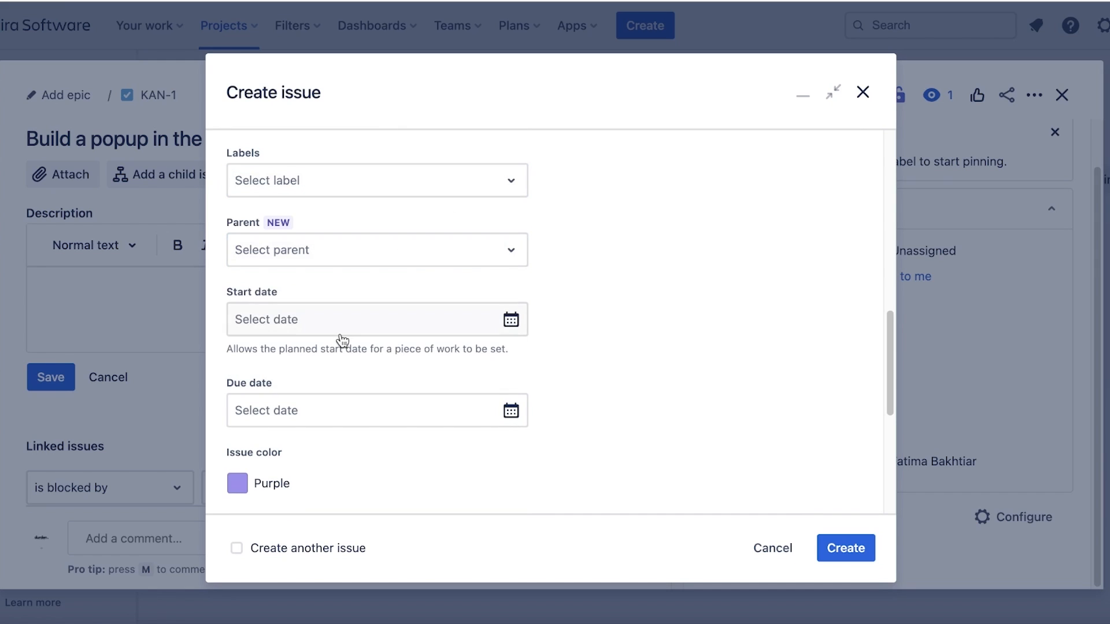
click(269, 411)
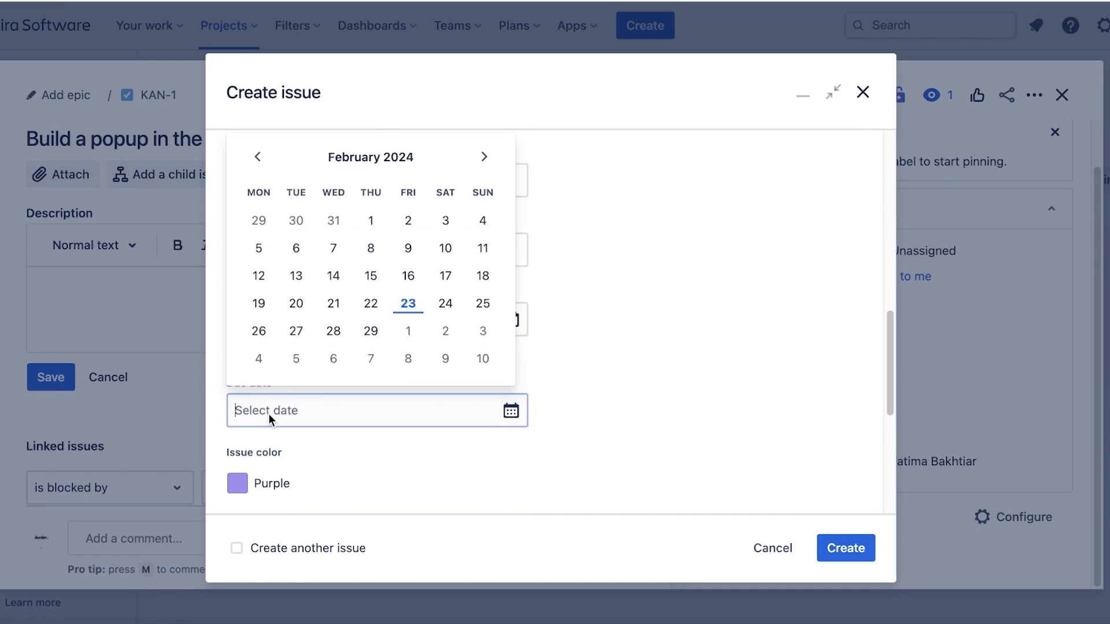
click(338, 330)
click(848, 553)
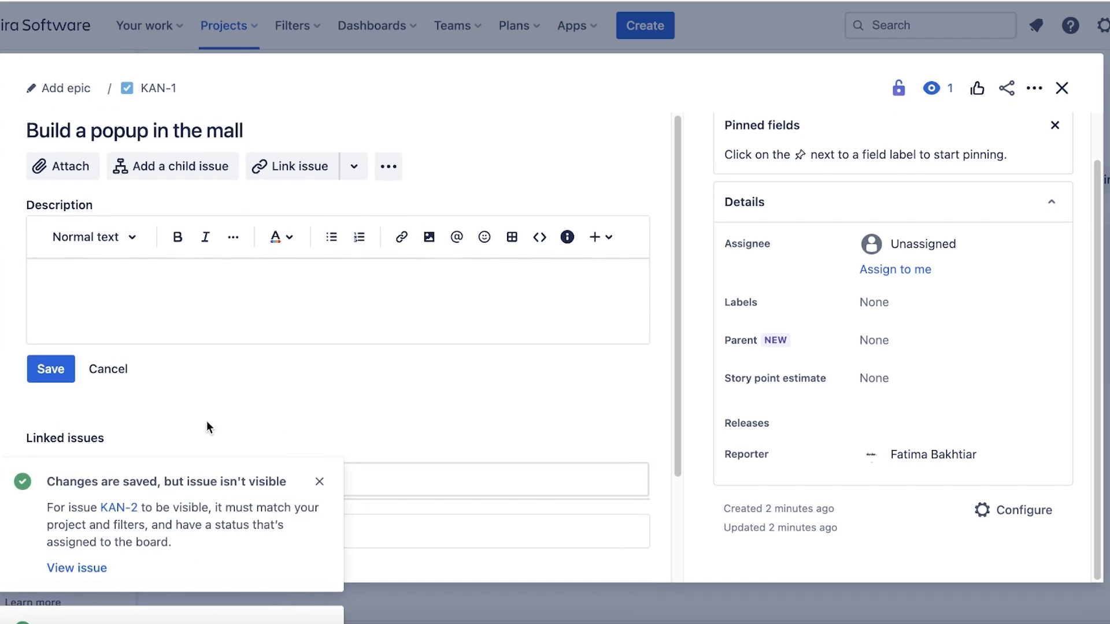
- Close the "Build a popup in the mall" issue and look over the board and the recent projects list
scroll(207, 421, down, 3)
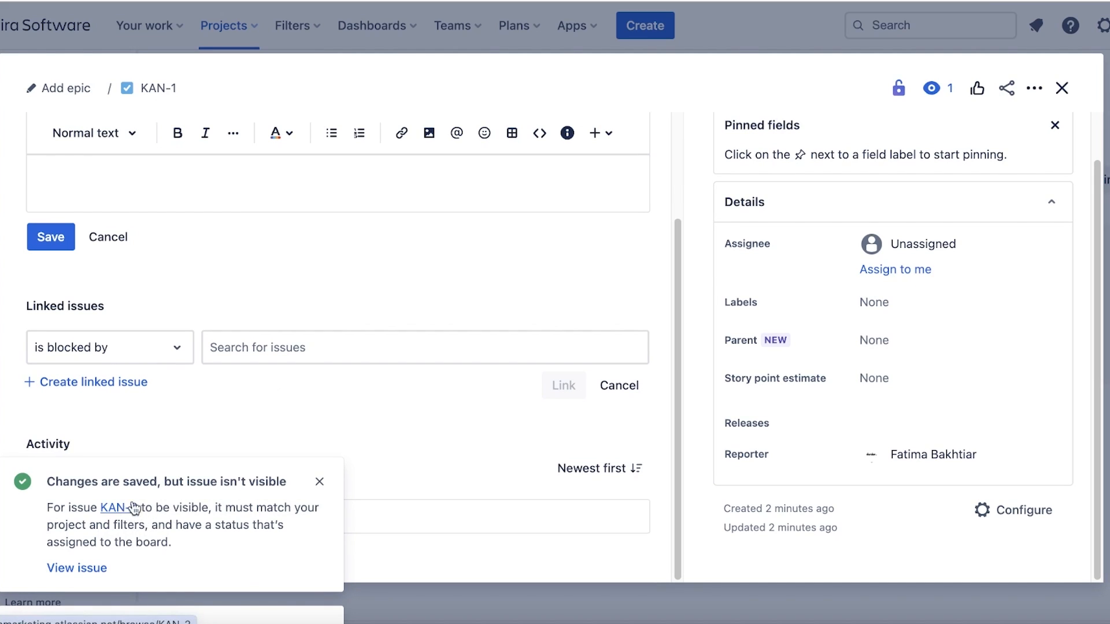
scroll(330, 376, up, 3)
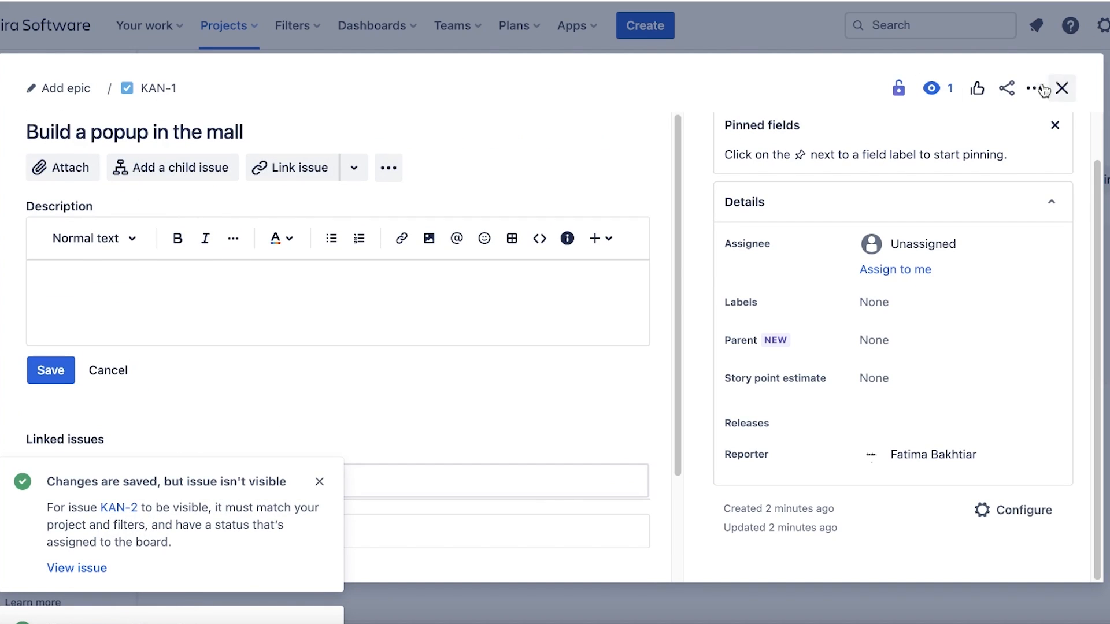
click(1061, 89)
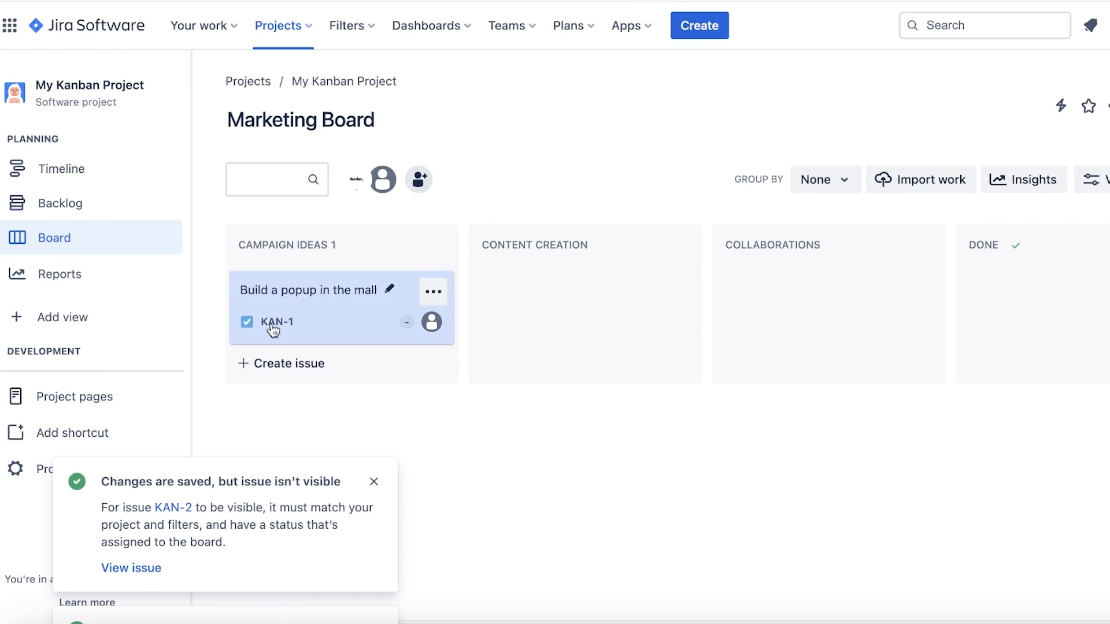
click(256, 34)
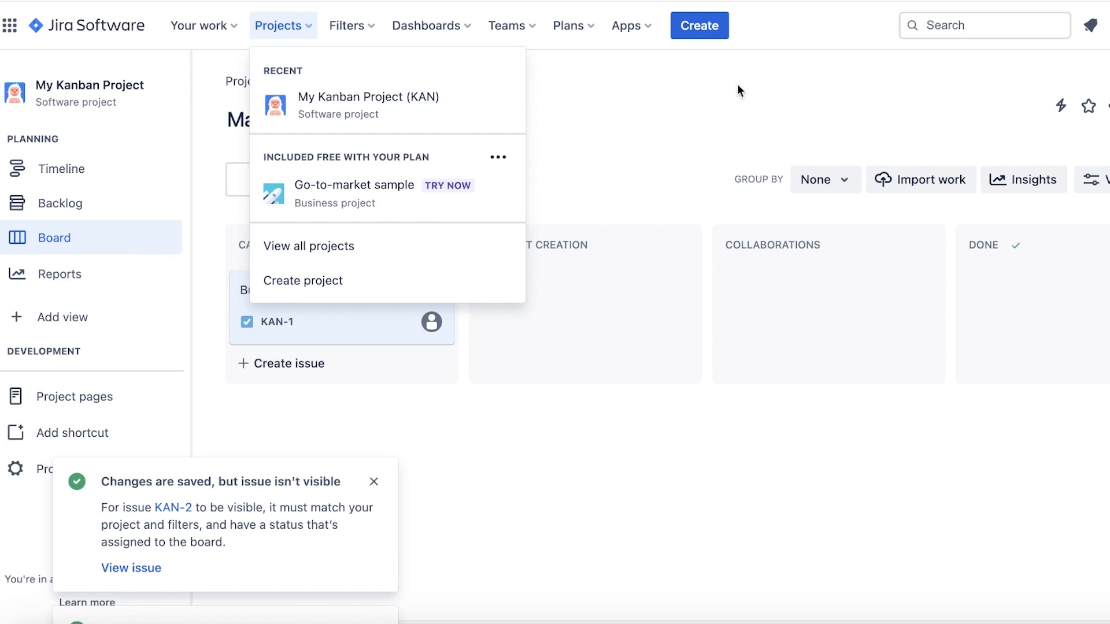
click(737, 86)
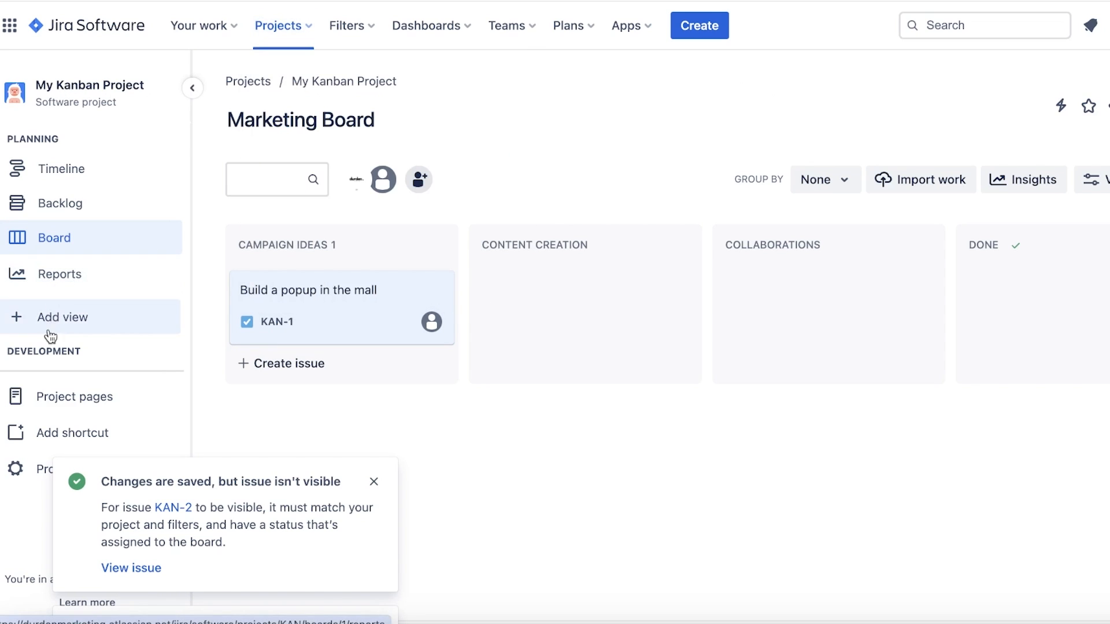
- Open the "Build a popup in the mall" issue and start creating an automation from its available actions
click(337, 328)
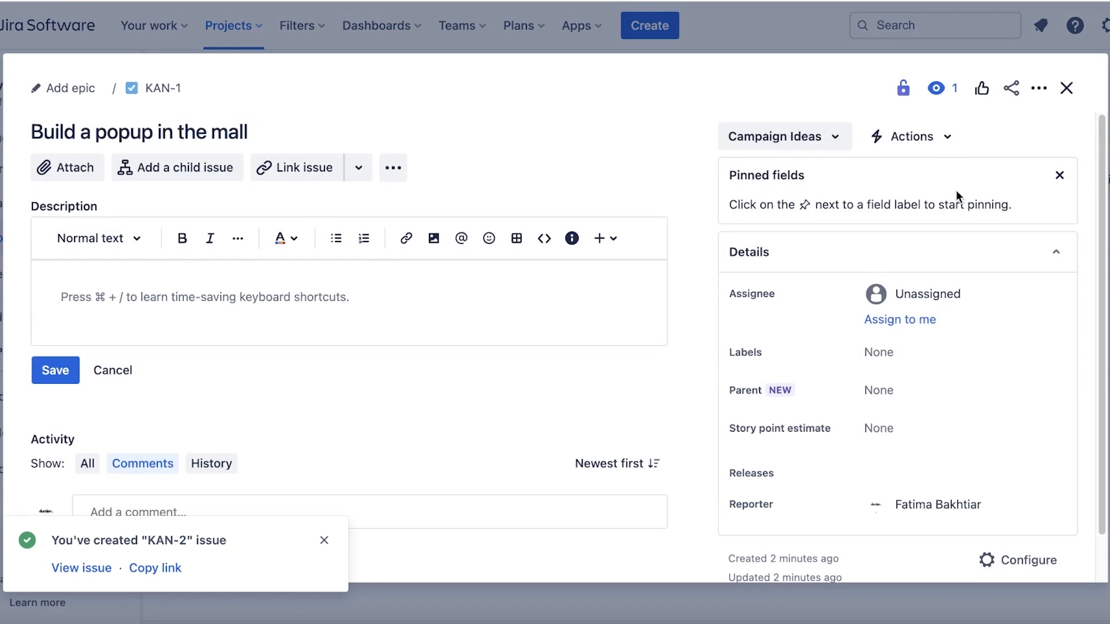
click(900, 149)
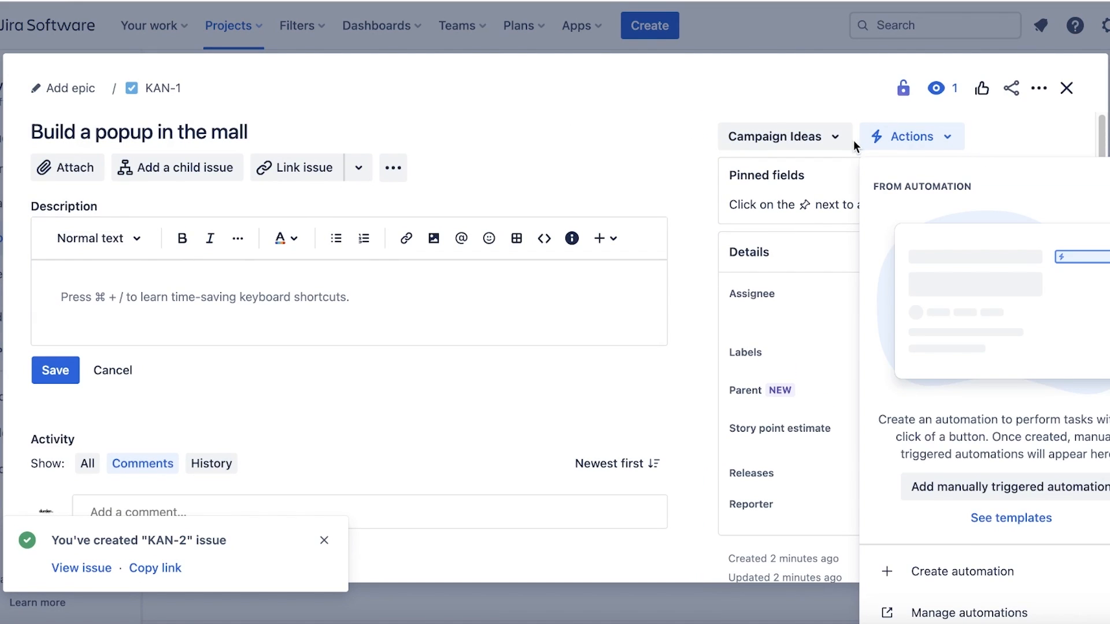
click(827, 83)
click(874, 137)
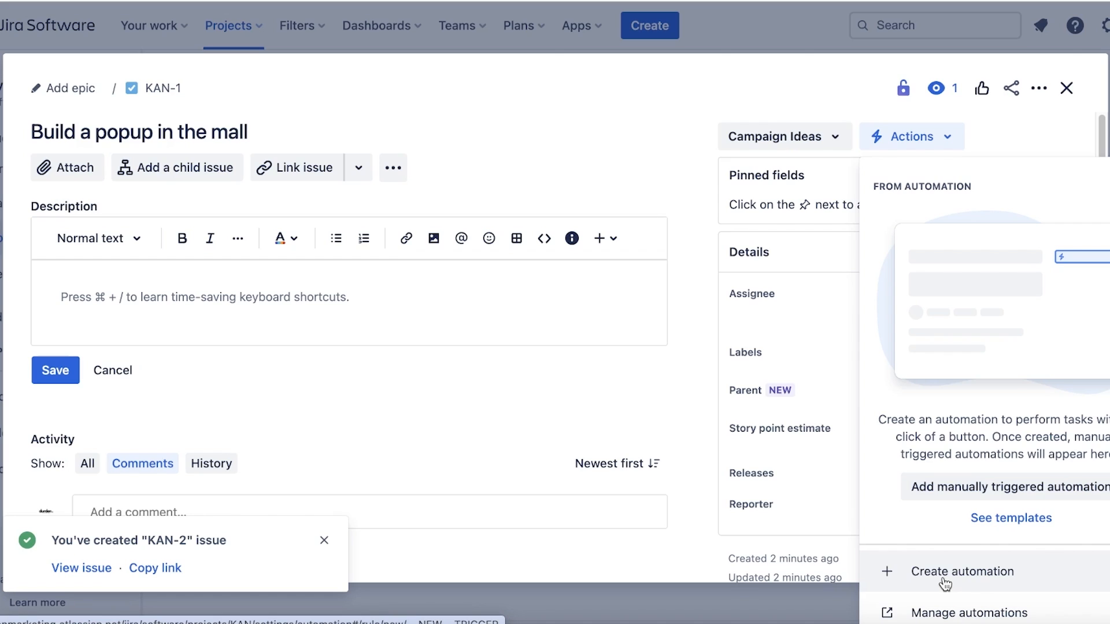
click(887, 569)
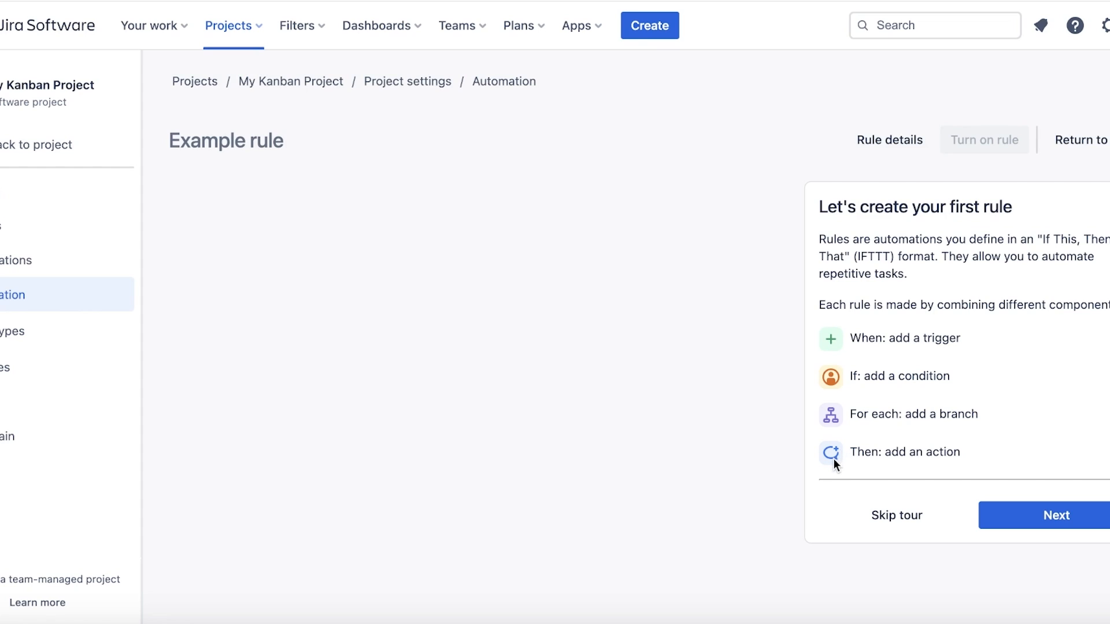
- Skip the introductory rule tour, browse the available triggers and set Issue created as the rule's trigger
click(1075, 515)
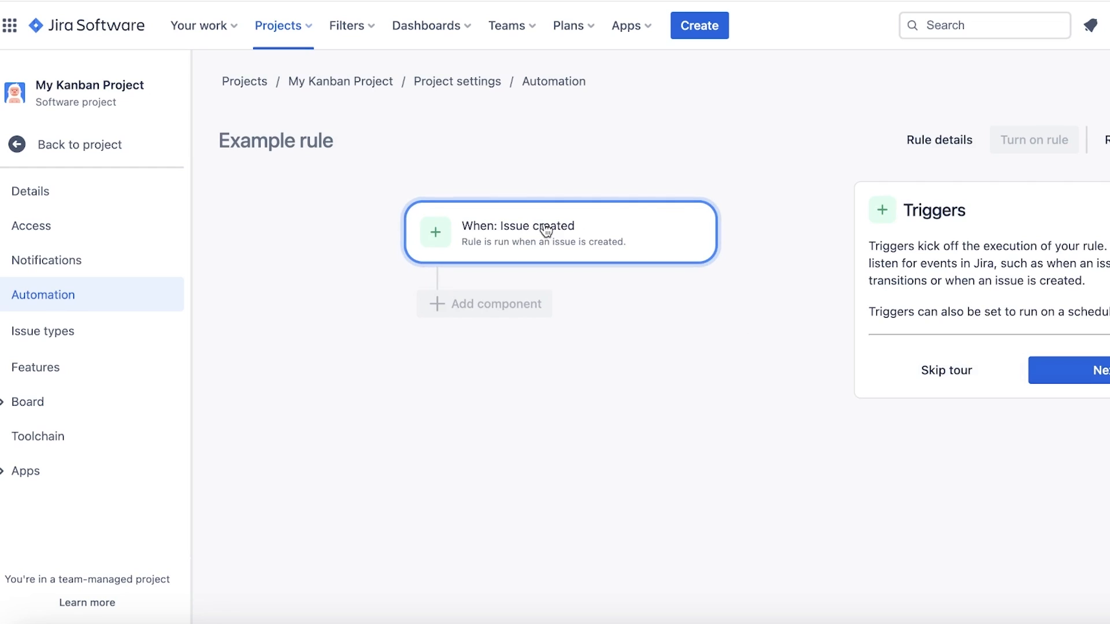
click(946, 370)
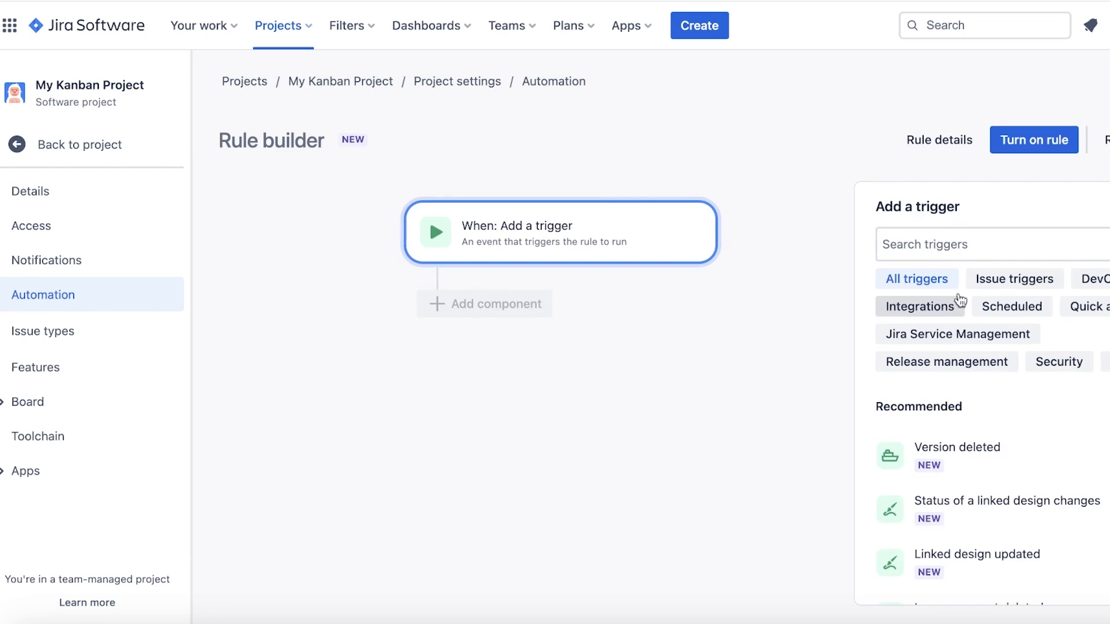
click(982, 279)
click(921, 280)
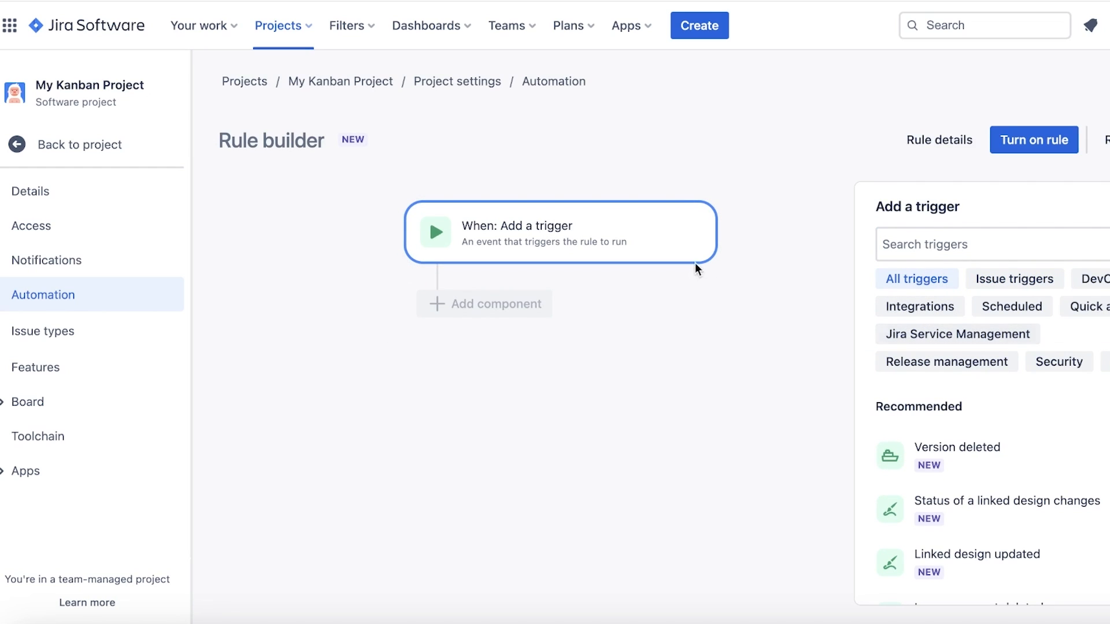
scroll(951, 413, down, 5)
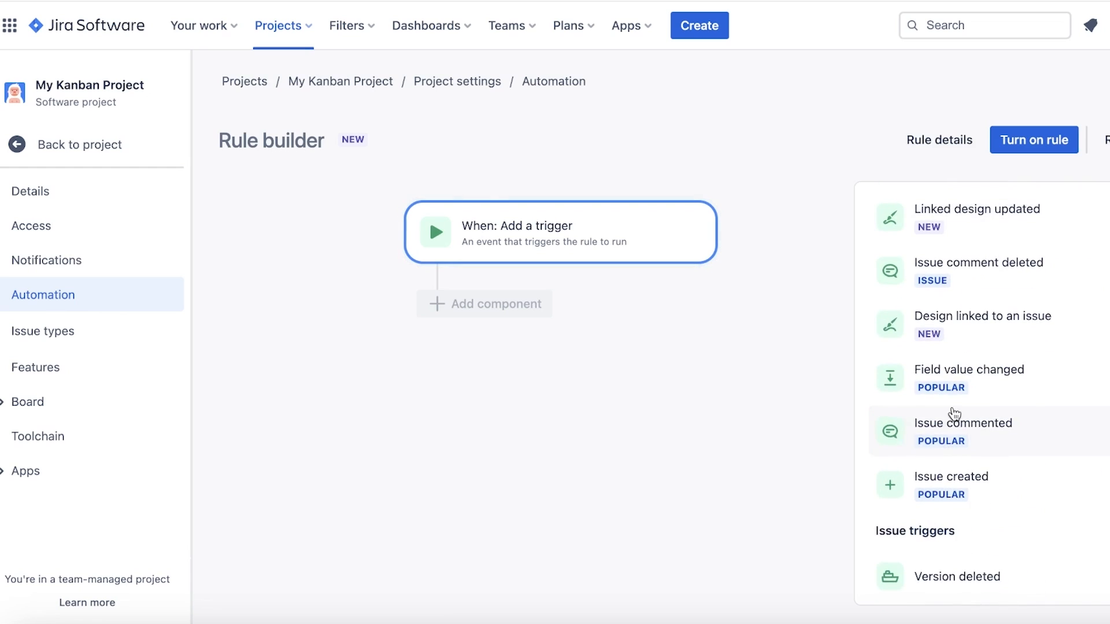
scroll(954, 414, up, 3)
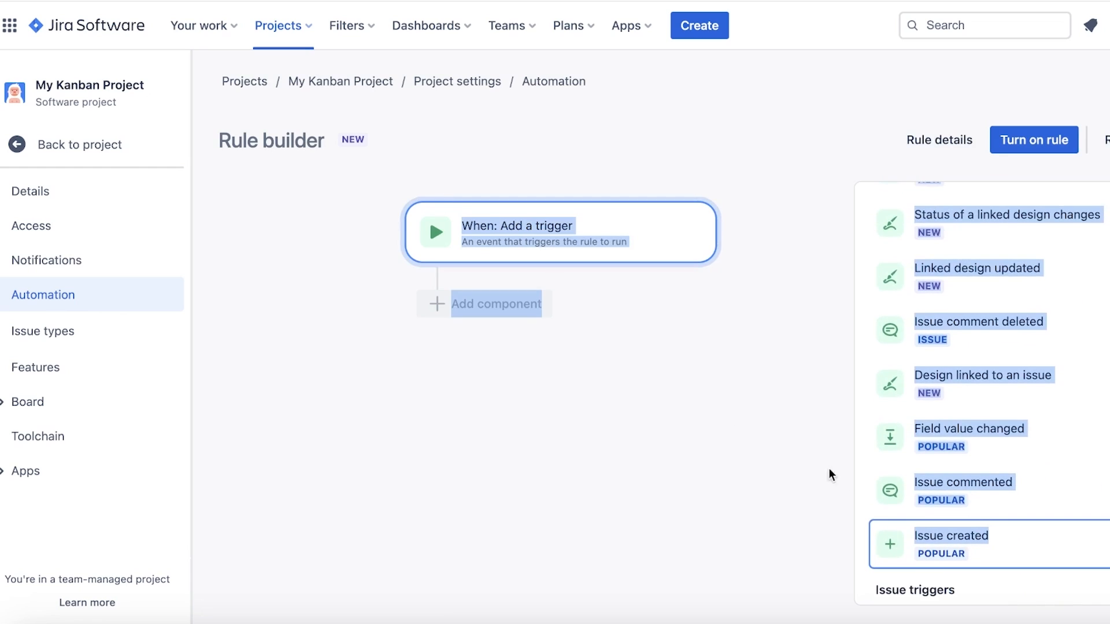
scroll(950, 320, down, 4)
click(949, 319)
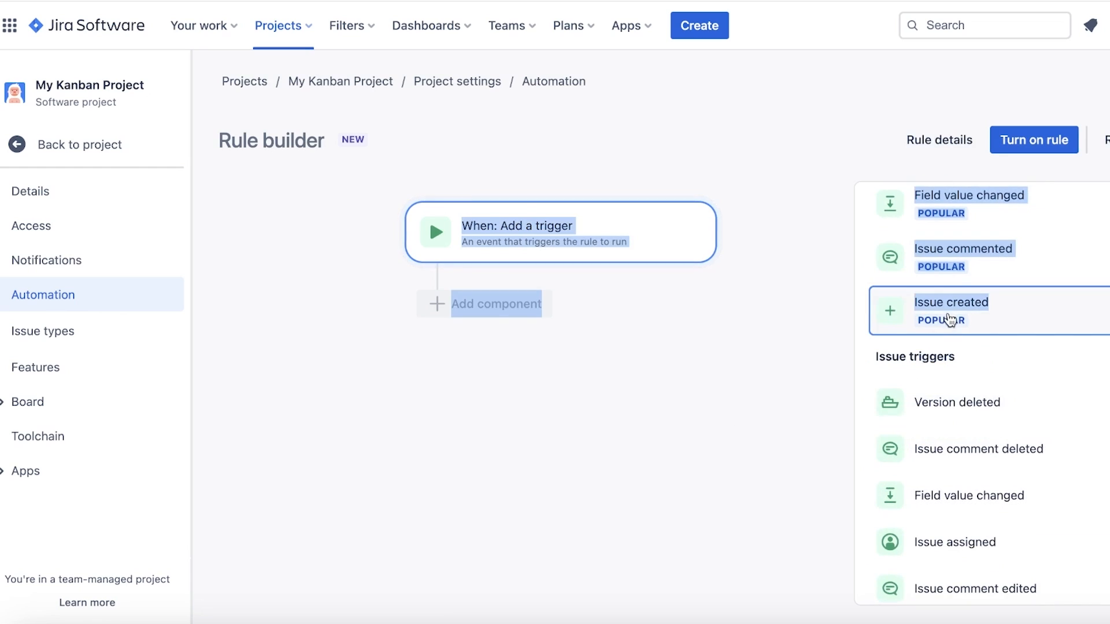
- Add a THEN component below the trigger, browse the available actions and choose Send email
click(489, 304)
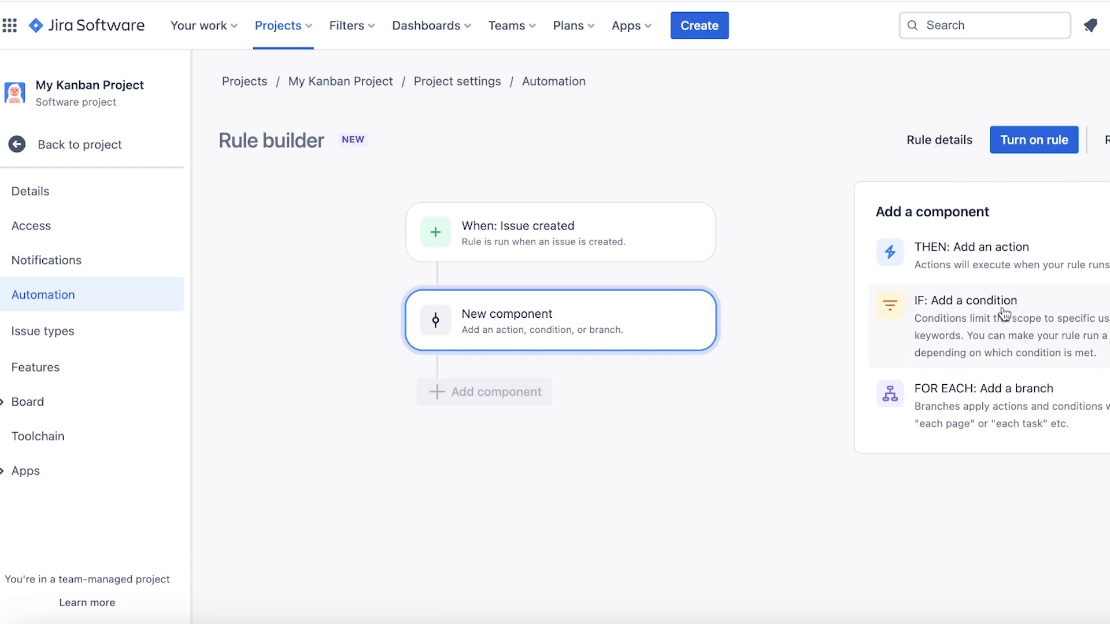
click(995, 261)
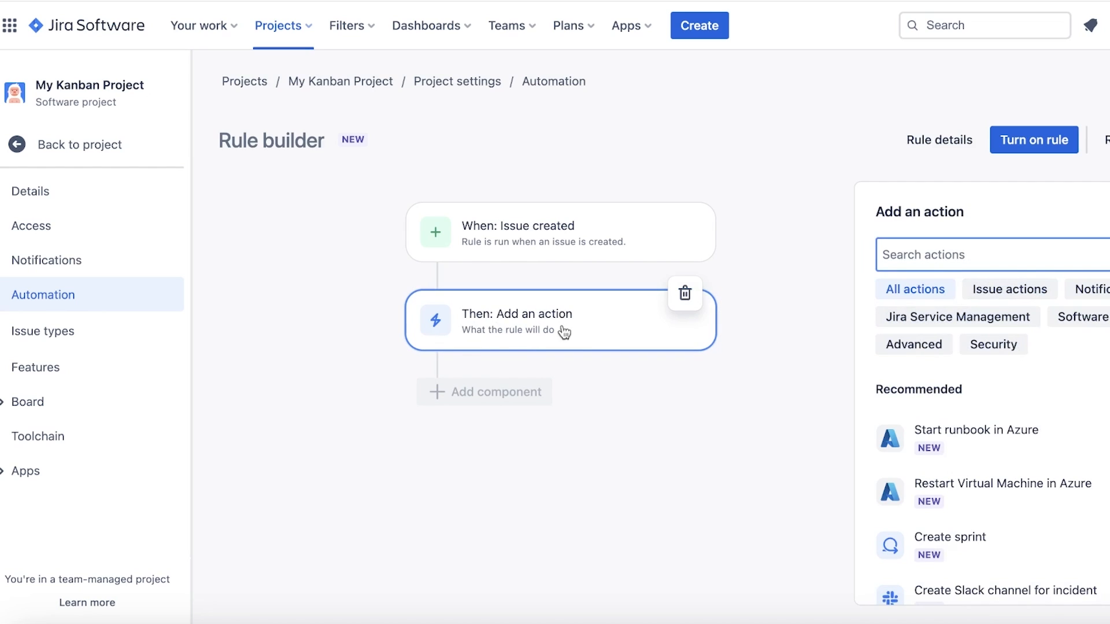
scroll(954, 440, down, 4)
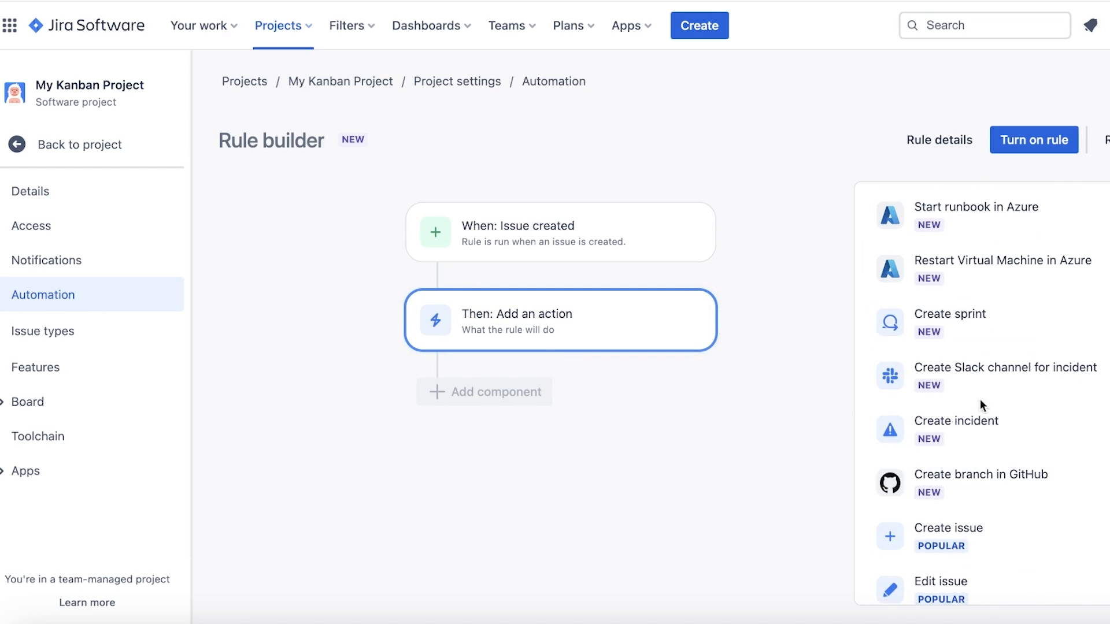
scroll(1001, 397, down, 8)
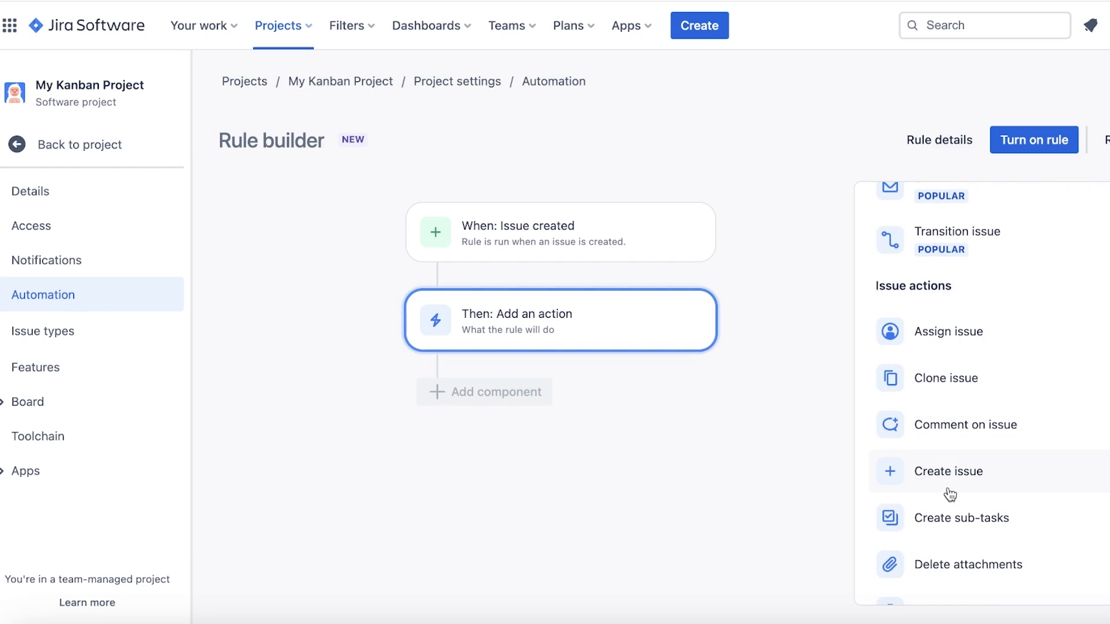
scroll(951, 508, down, 7)
scroll(957, 530, down, 10)
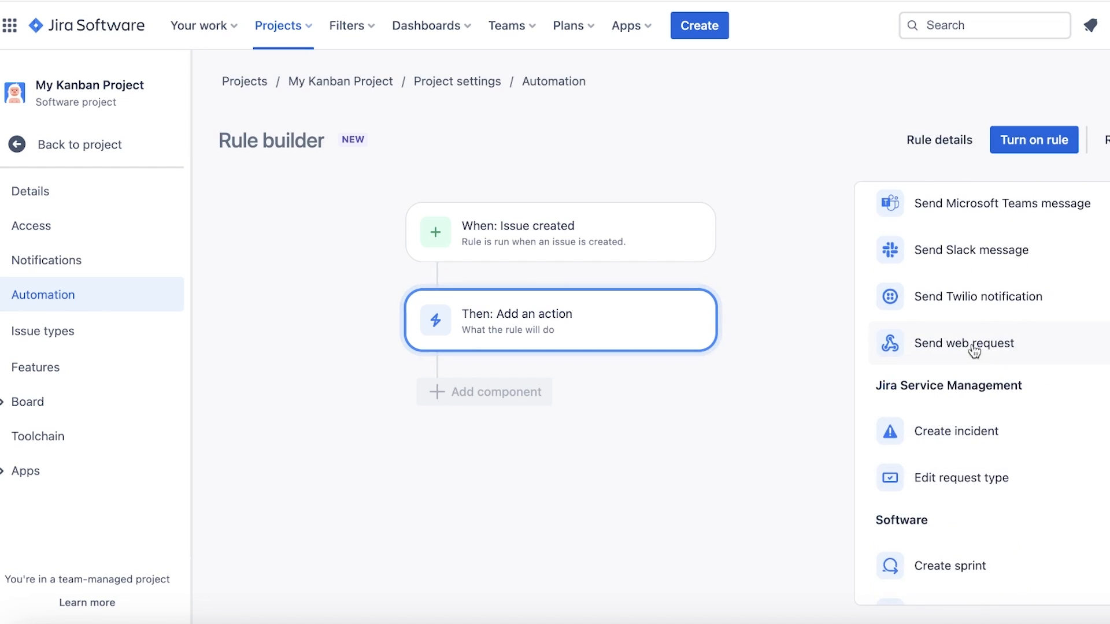
scroll(977, 341, up, 3)
click(961, 305)
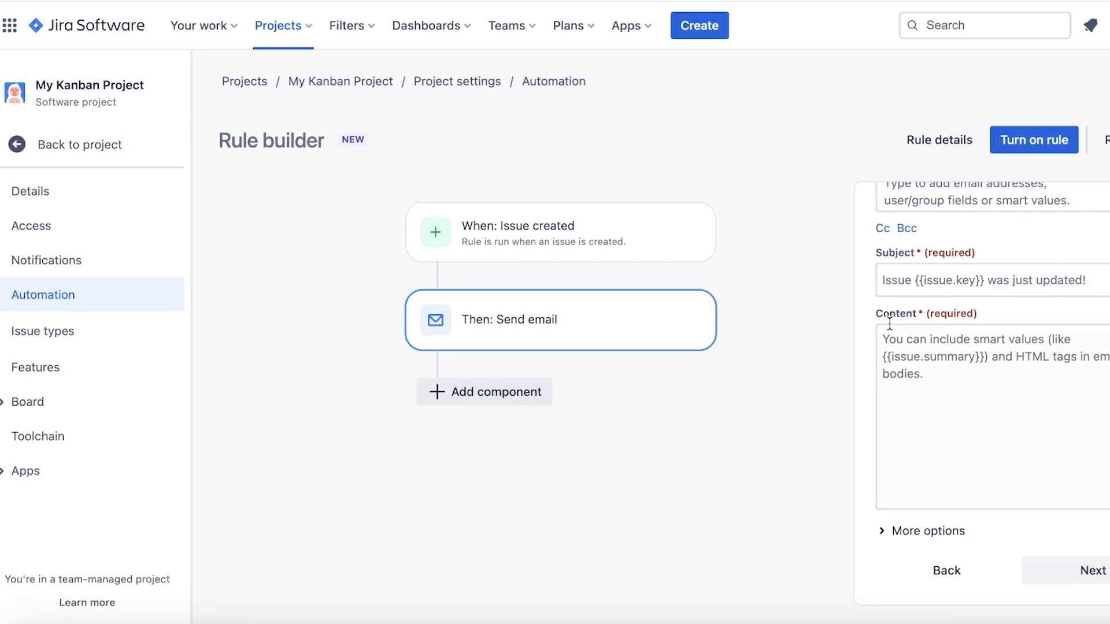
- Review the recipient, subject and content fields of the Send email action and leave the rule builder for the Your work page
click(949, 287)
click(895, 387)
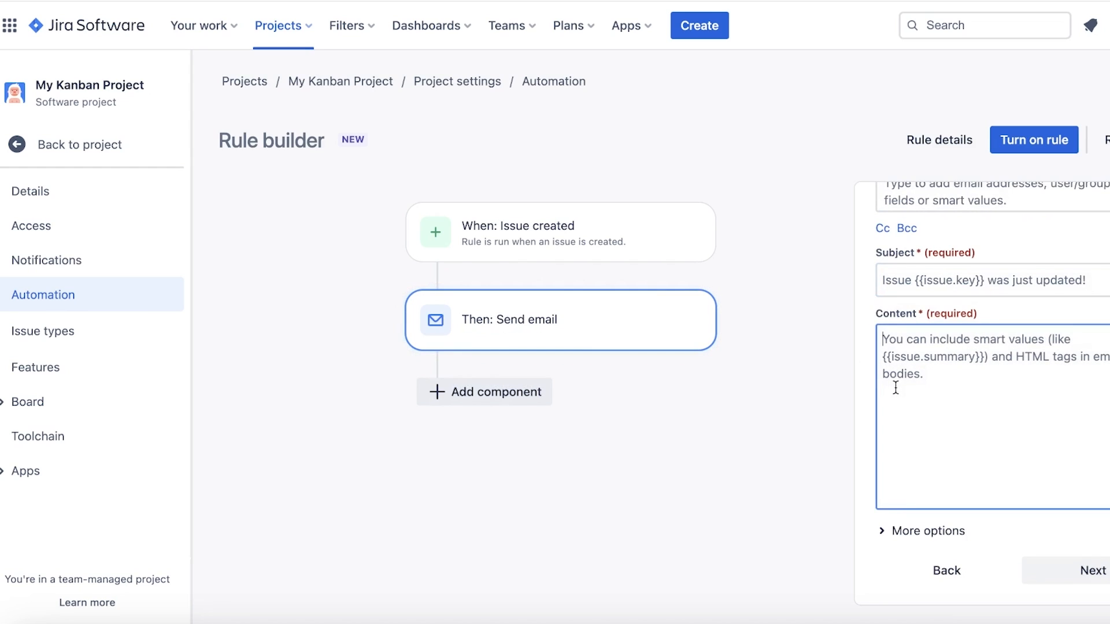
scroll(896, 388, up, 2)
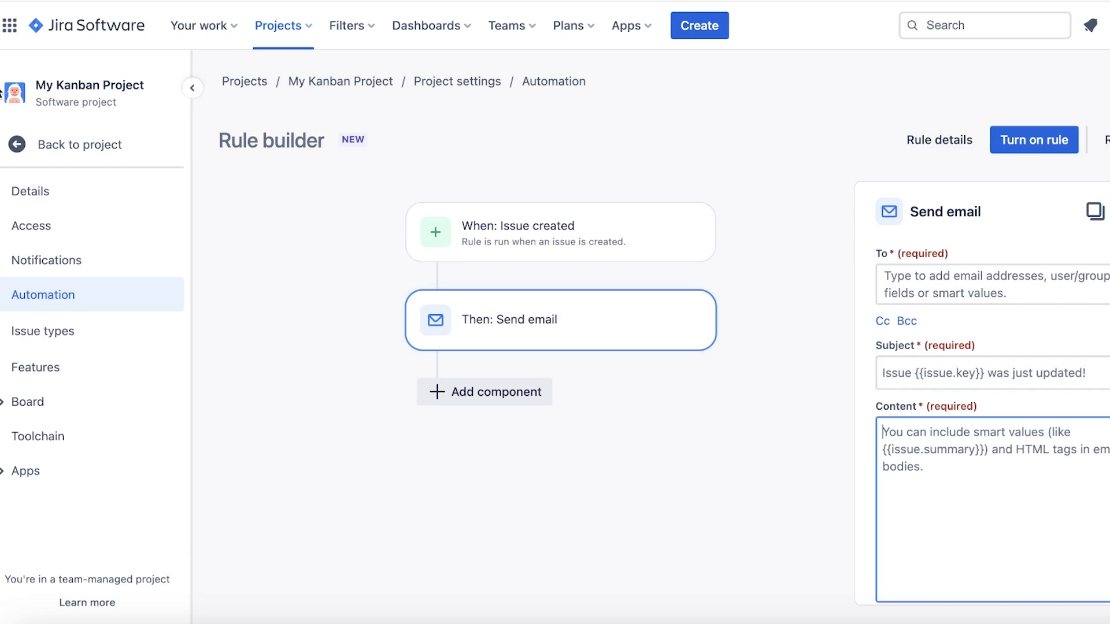
click(43, 39)
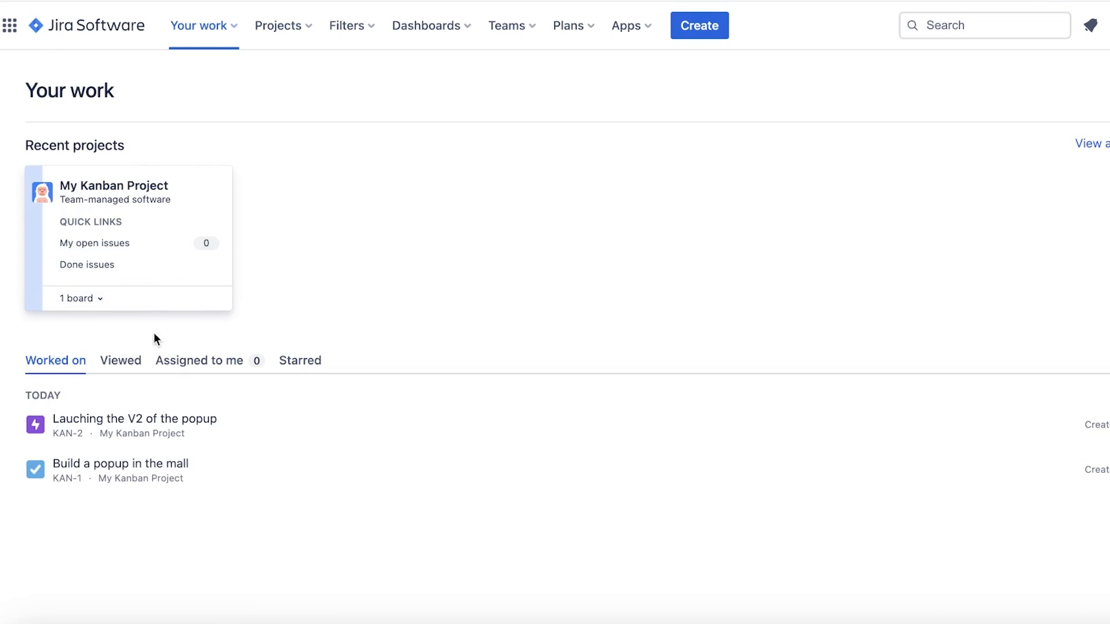
- View the "Lauching the V2 of the popup" epic, return to the My Kanban Project board and check its additional options
click(112, 428)
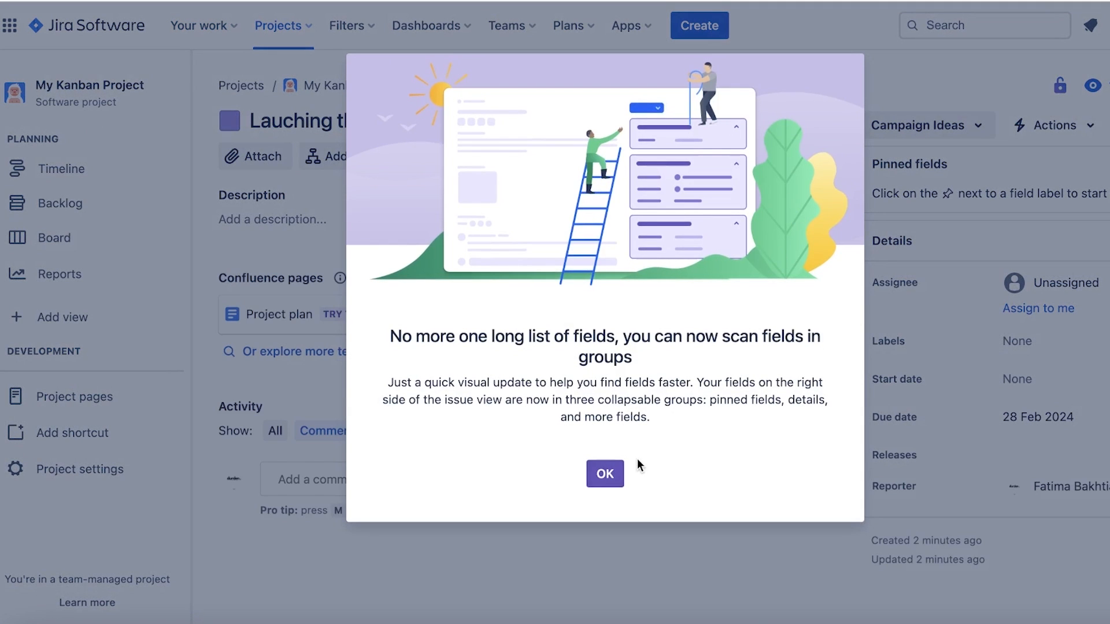
click(607, 475)
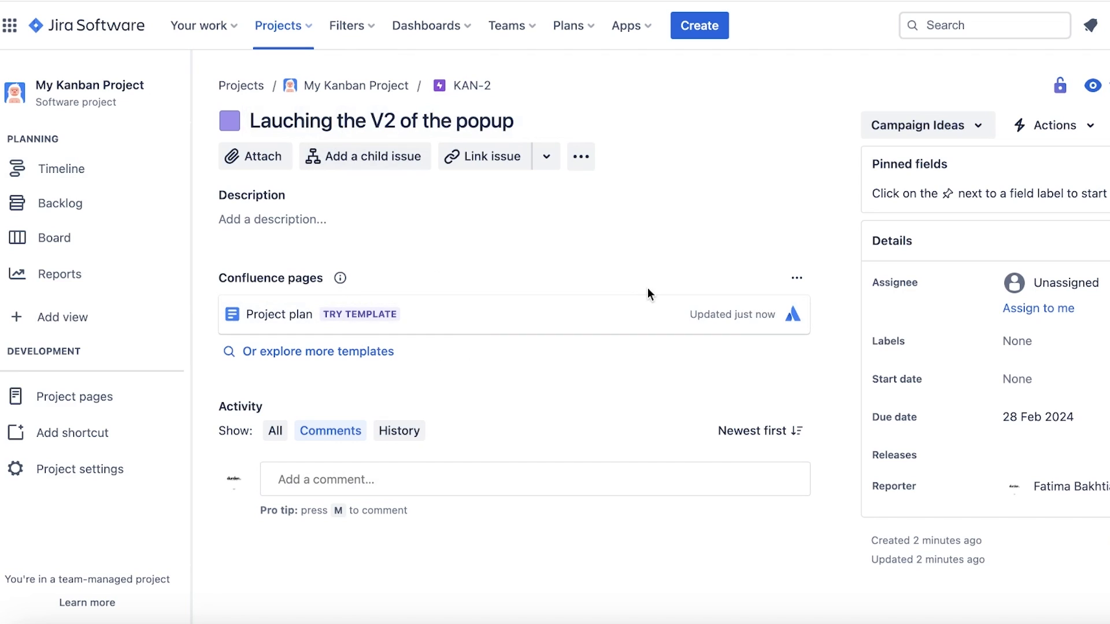
click(356, 87)
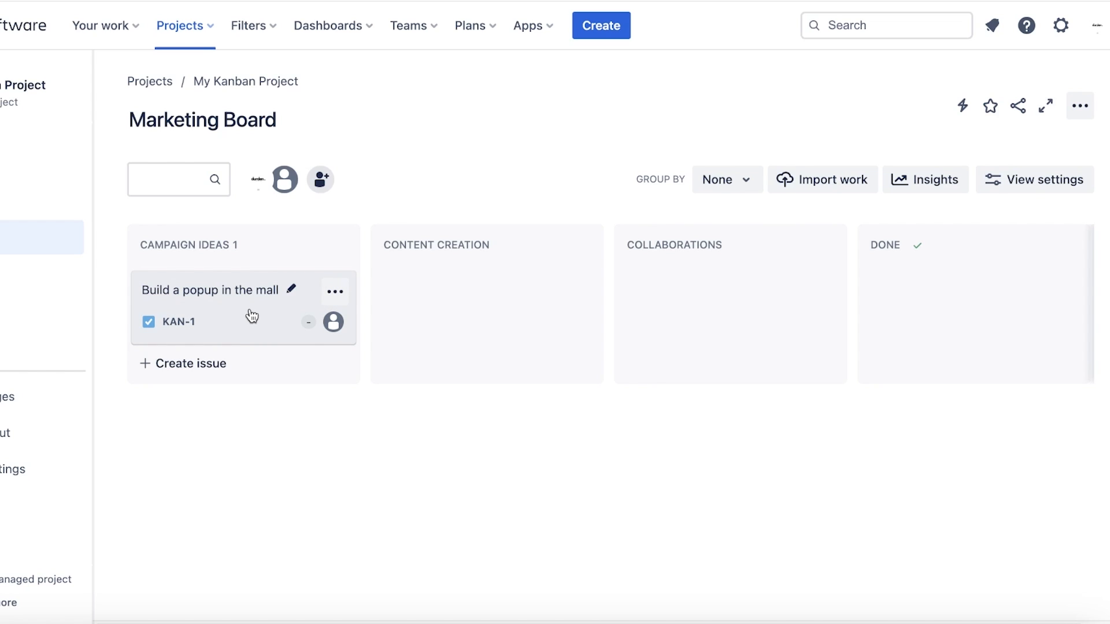
click(1085, 104)
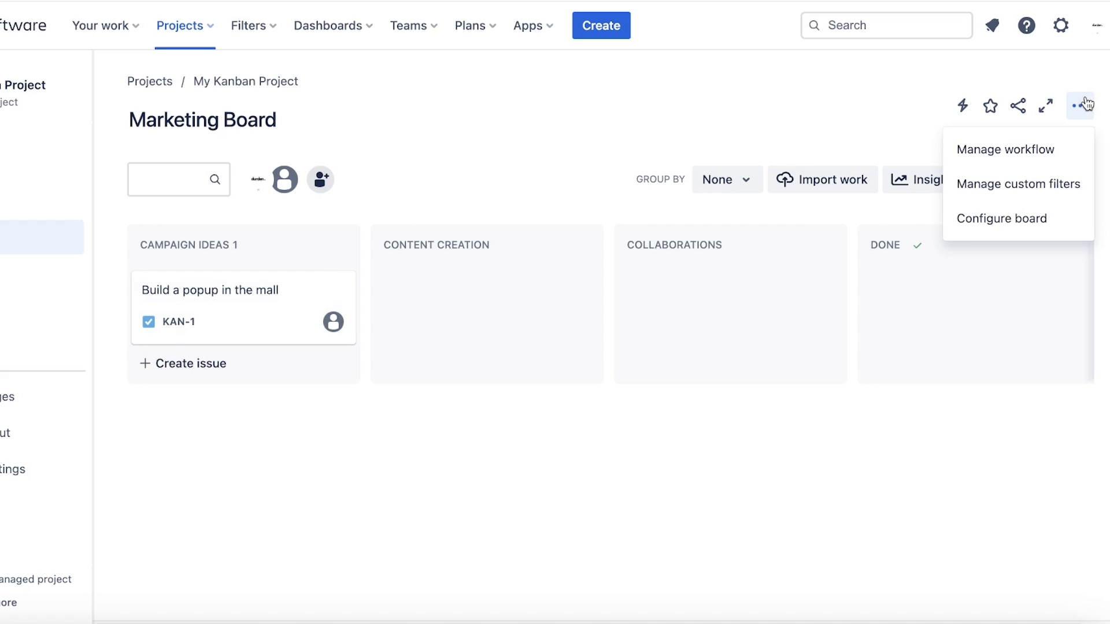
click(614, 217)
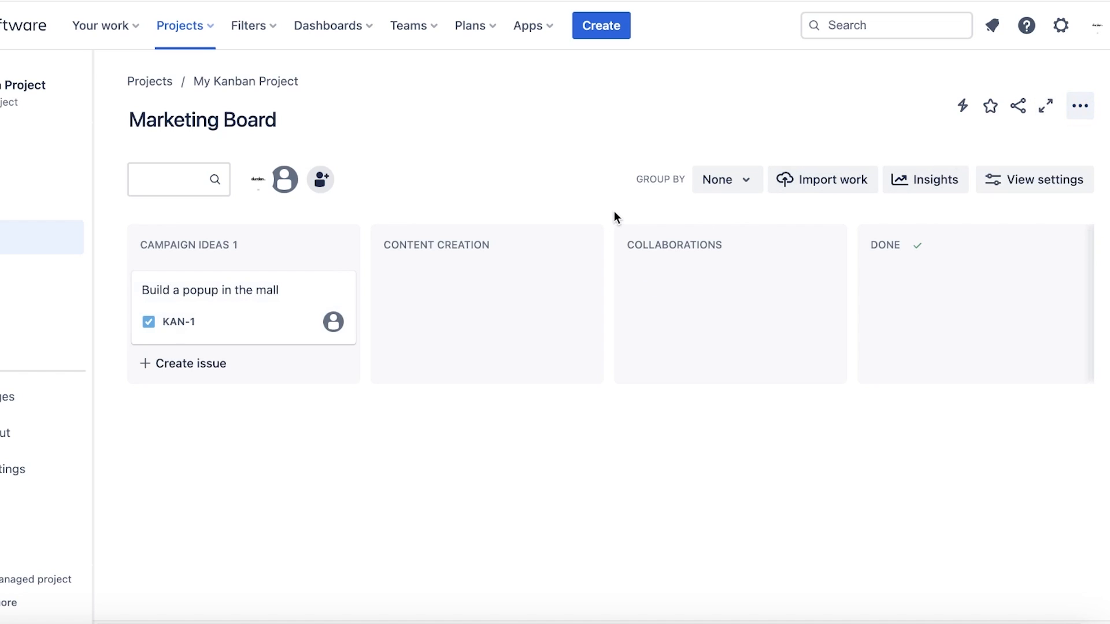
- Turn on opening issues in the sidebar, view "Build a popup in the mall" there, and turn the setting off again
click(982, 181)
click(1058, 227)
click(484, 199)
click(252, 332)
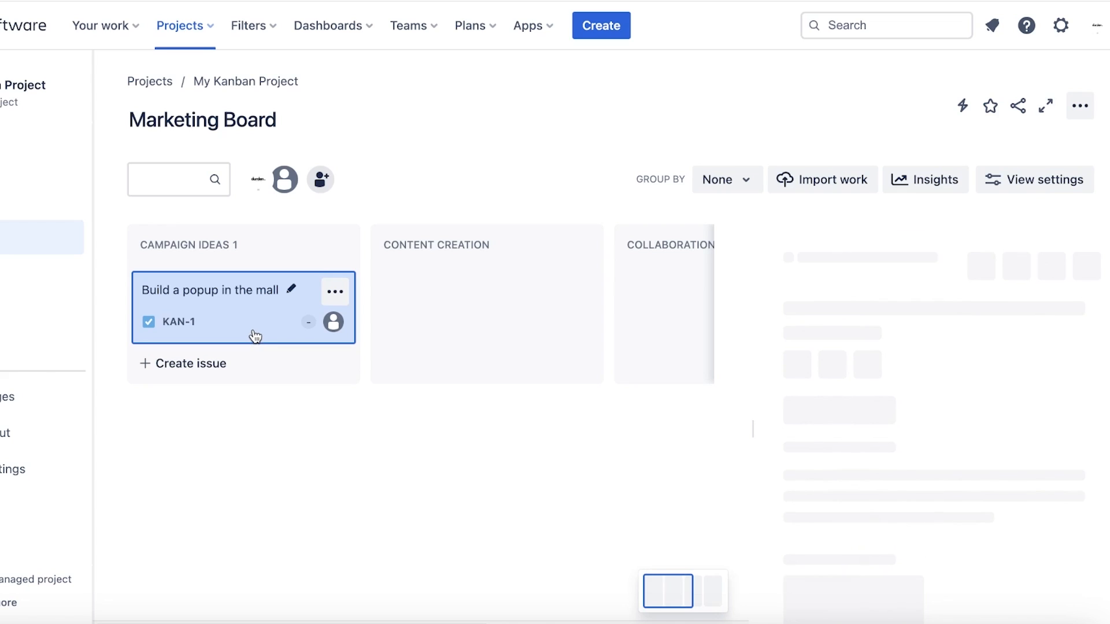
click(1033, 181)
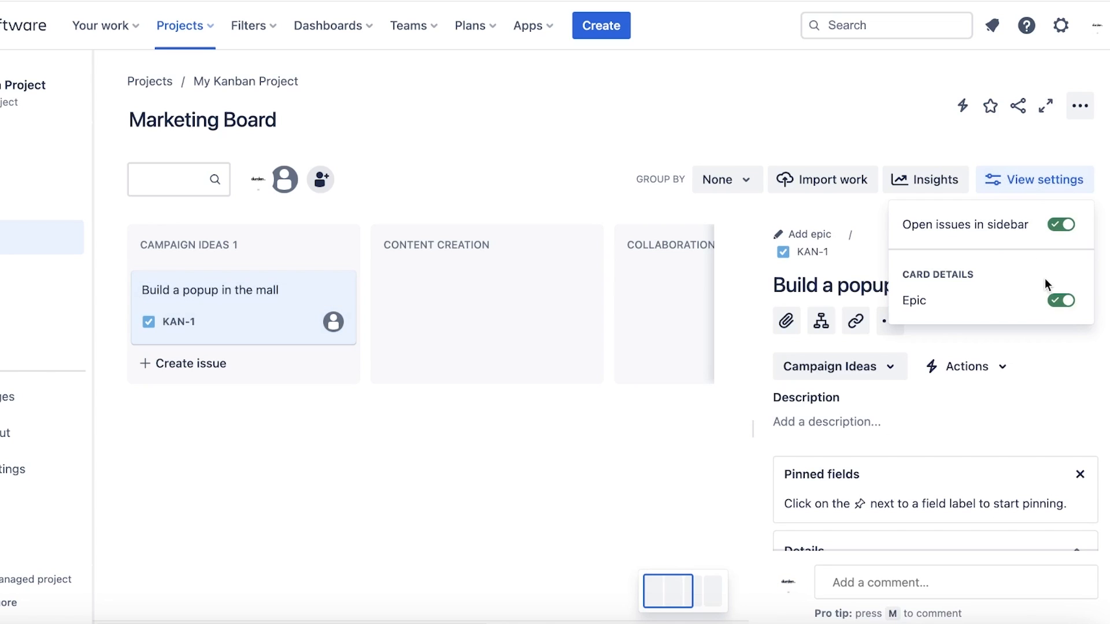
click(1060, 224)
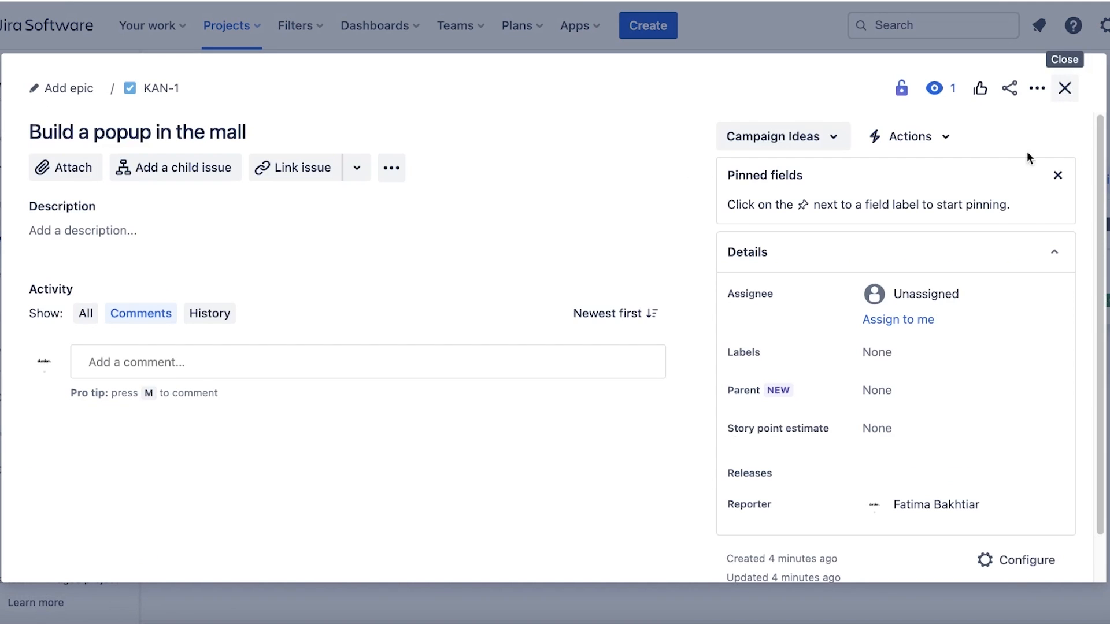
- Add the label print to the "Build a popup in the mall" issue and close the issue
scroll(844, 275, down, 2)
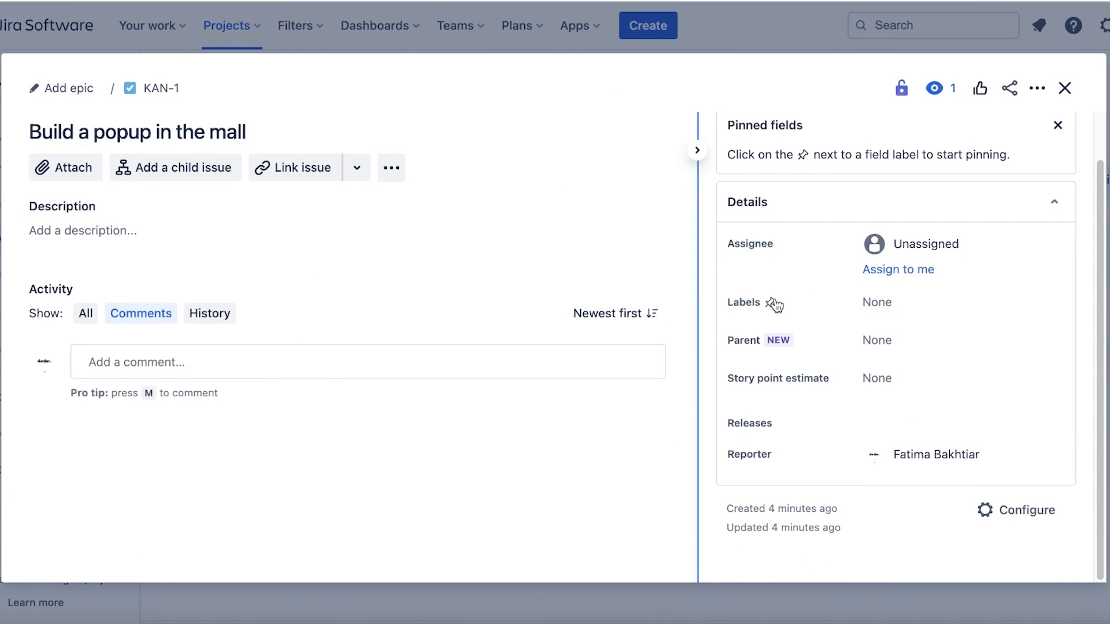
click(890, 305)
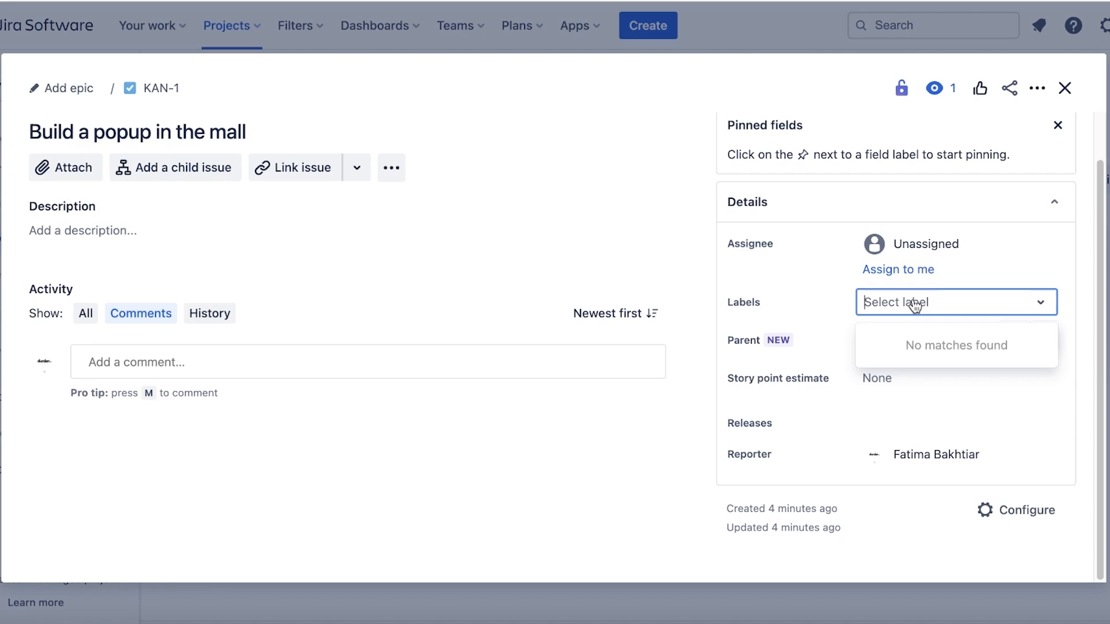
text(d)
key(BackSpace)
text(Print)
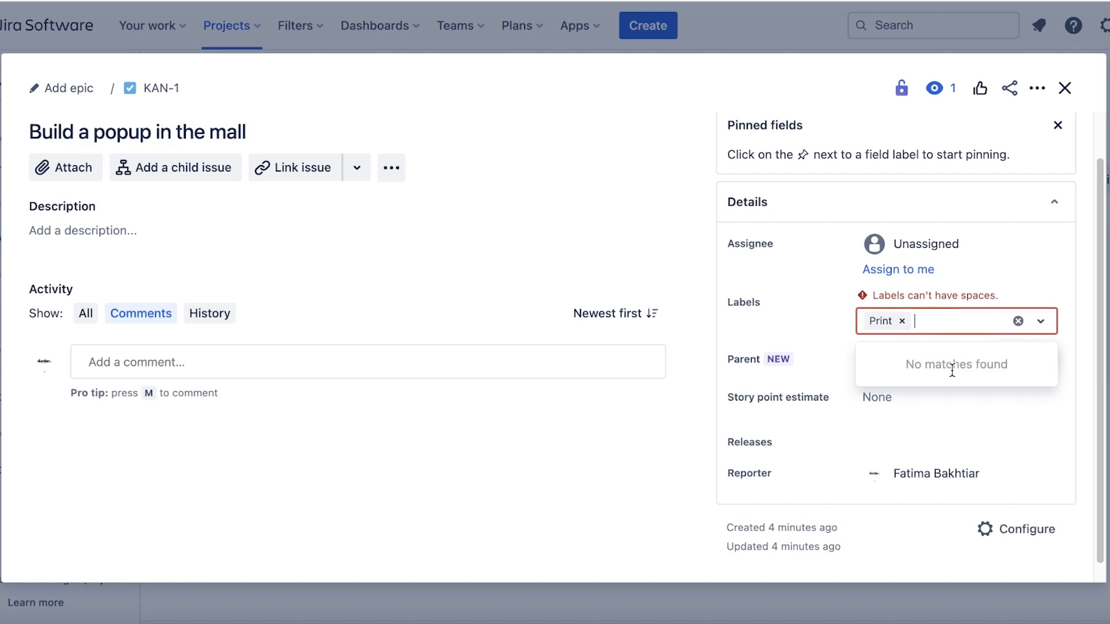
click(900, 322)
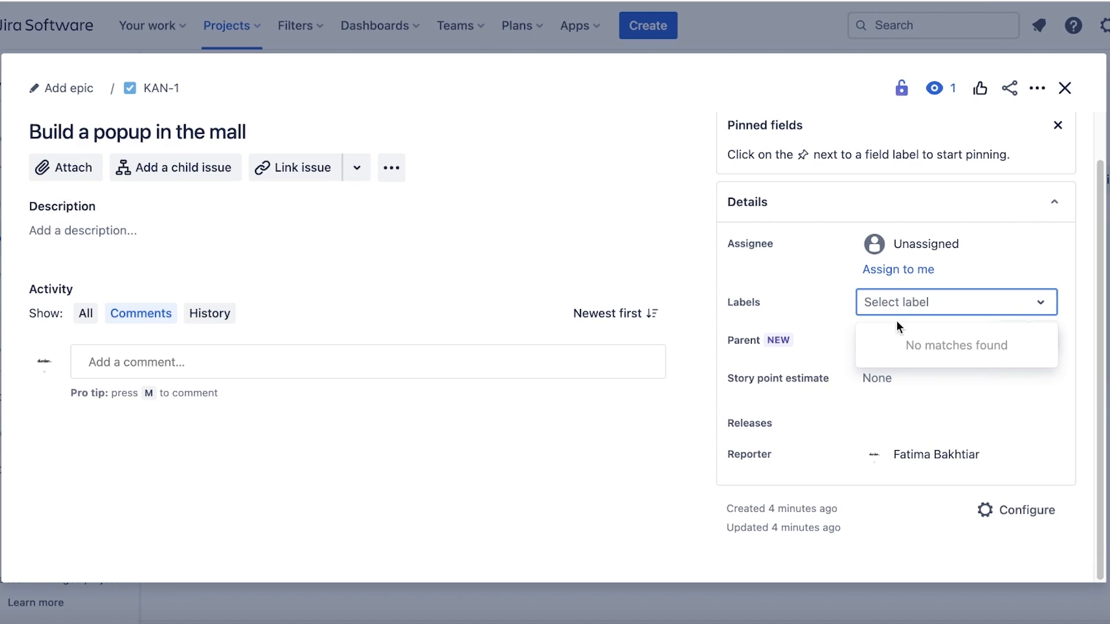
text(print)
key(Return)
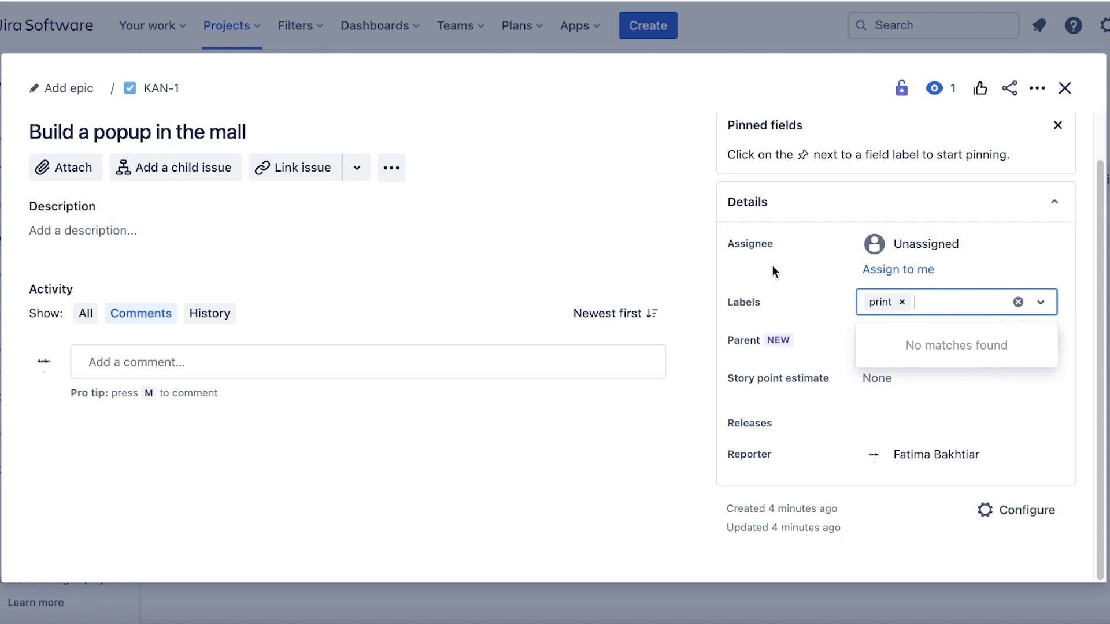
click(791, 277)
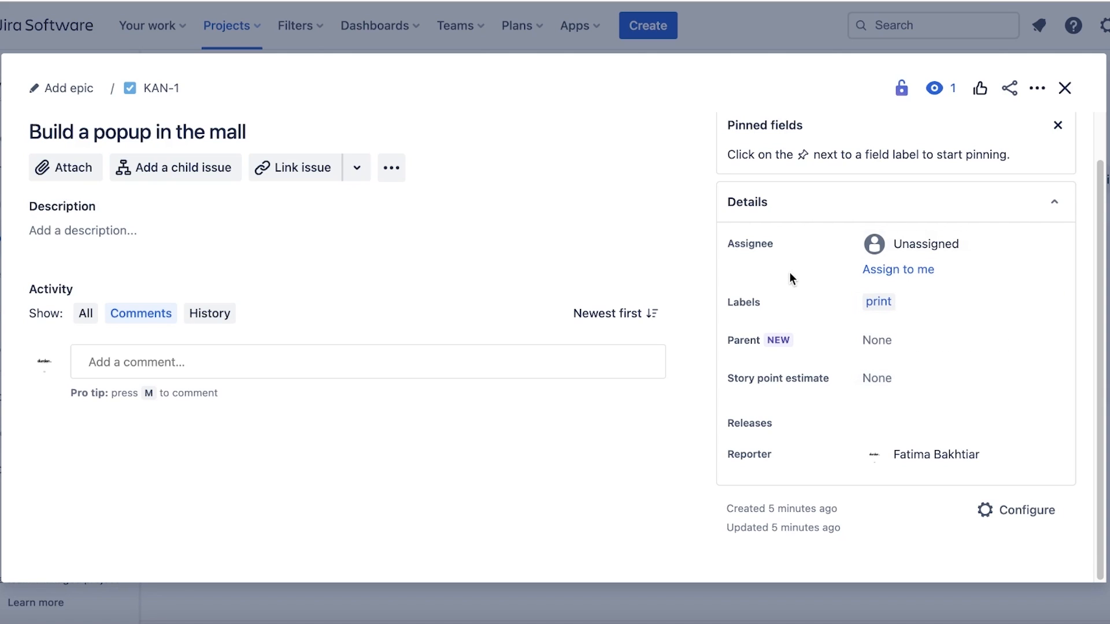
click(1064, 88)
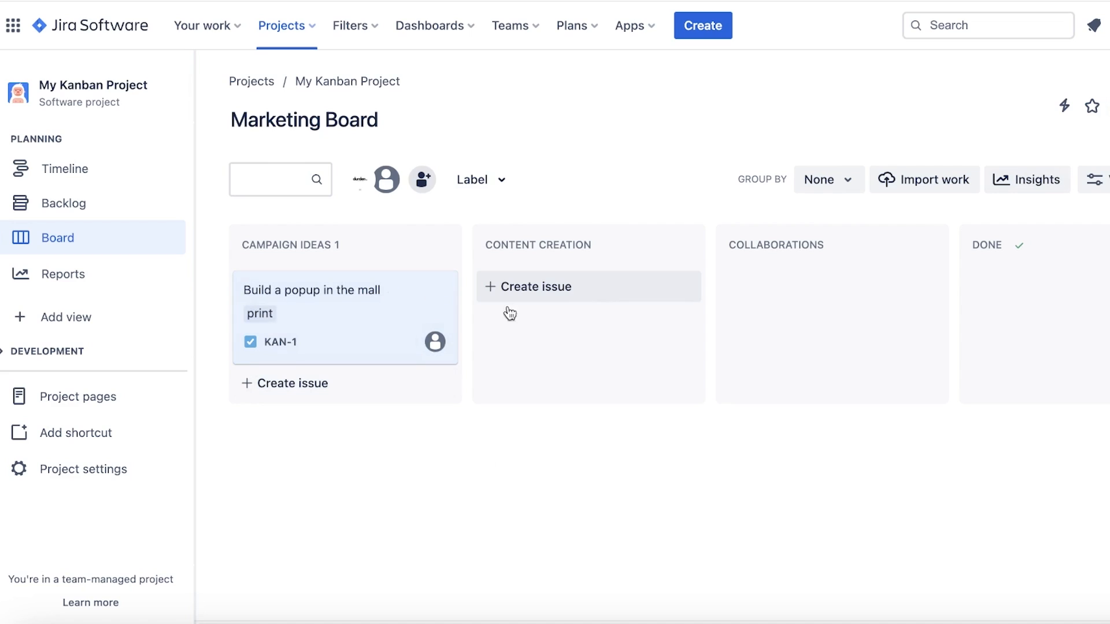
- Create an issue named "build a landing page for our new arrival" in the Campaign Ideas column
click(300, 383)
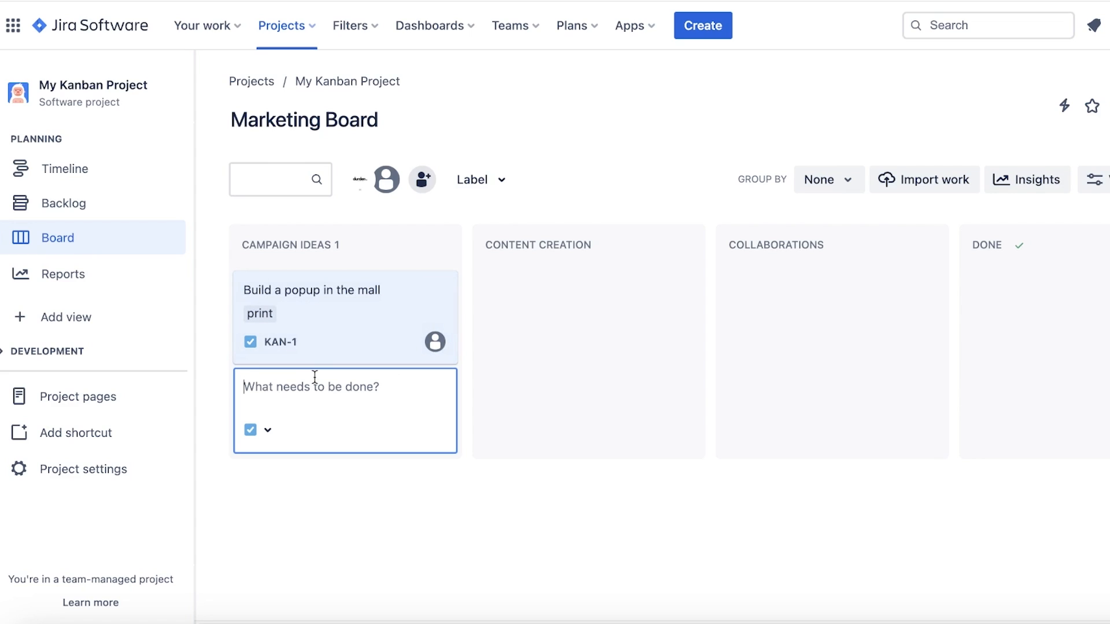
text(build )
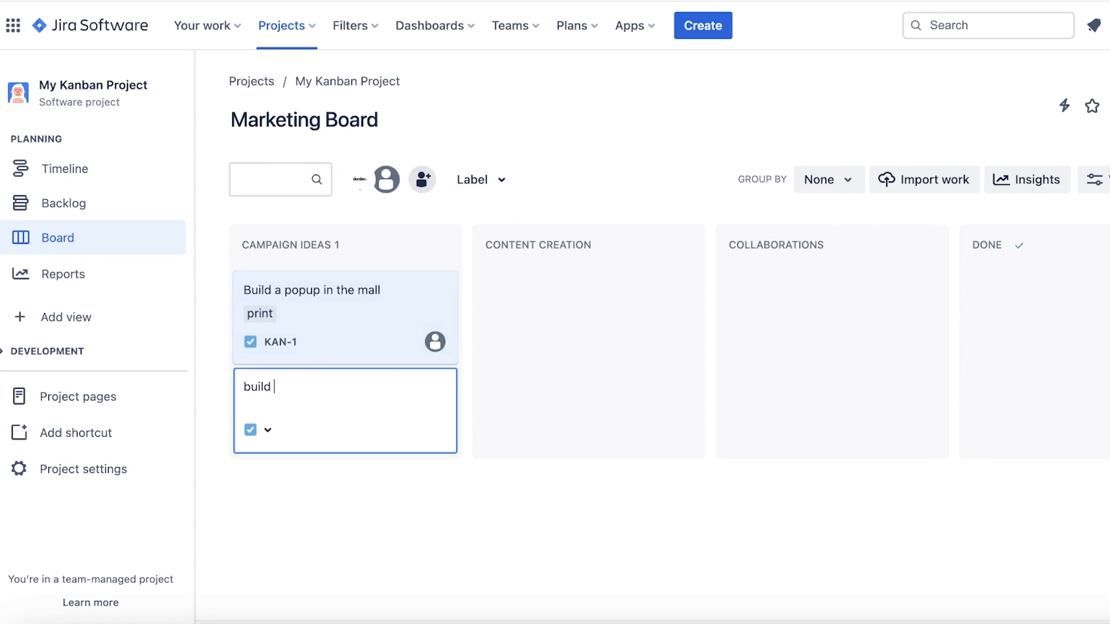
text(a landing page fo)
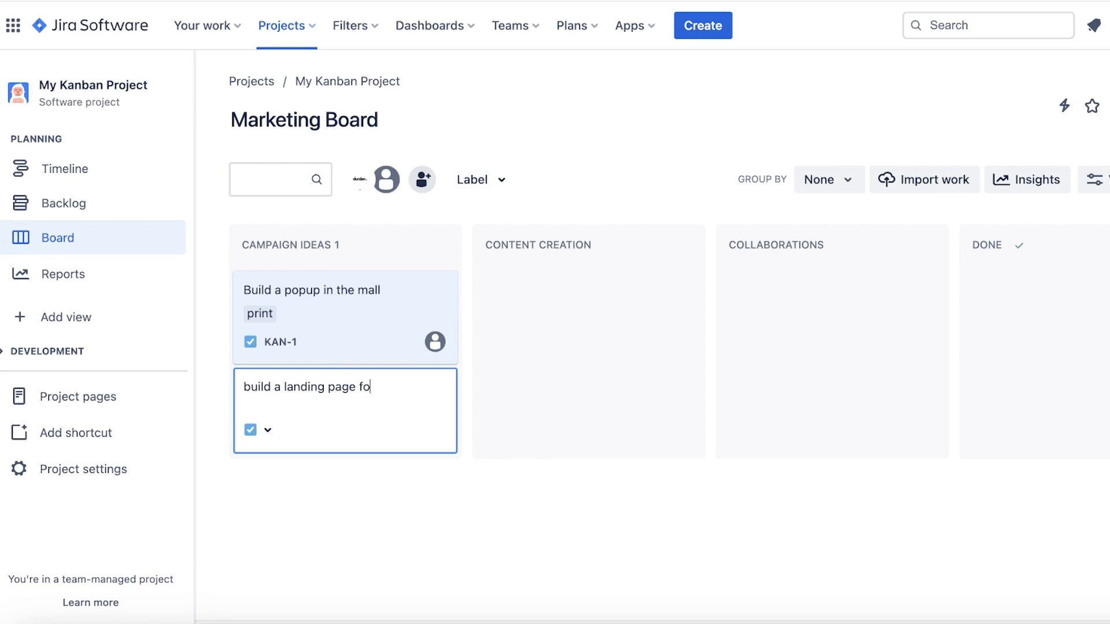
text(r ourne)
text( new arrival)
key(Return)
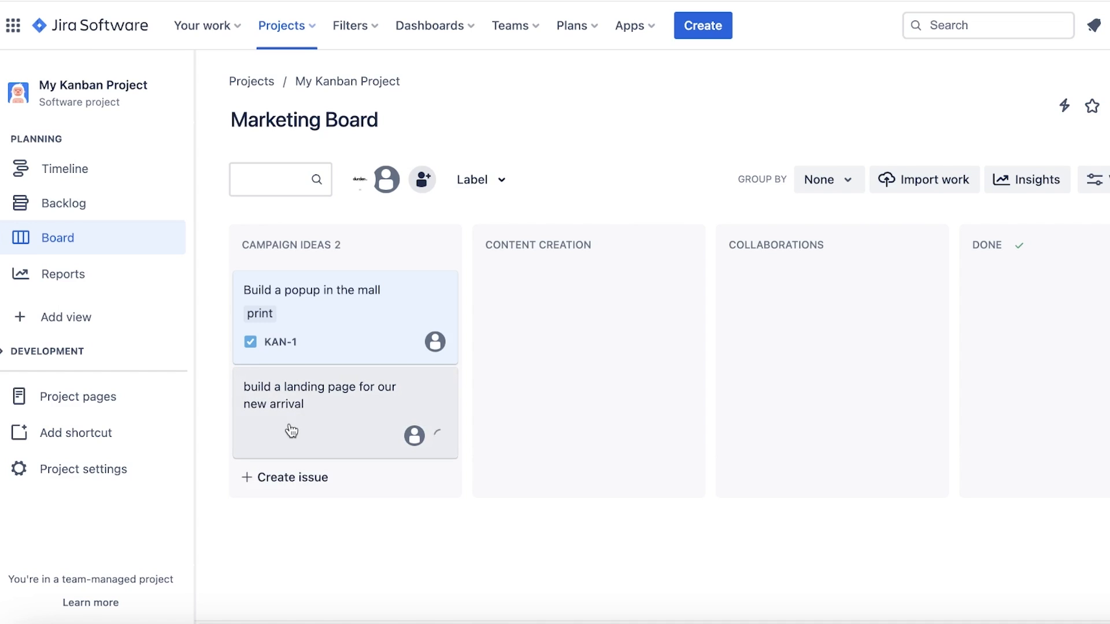
- Add the label digital to the "build a landing page for our new arrival" issue and return to the board
click(370, 417)
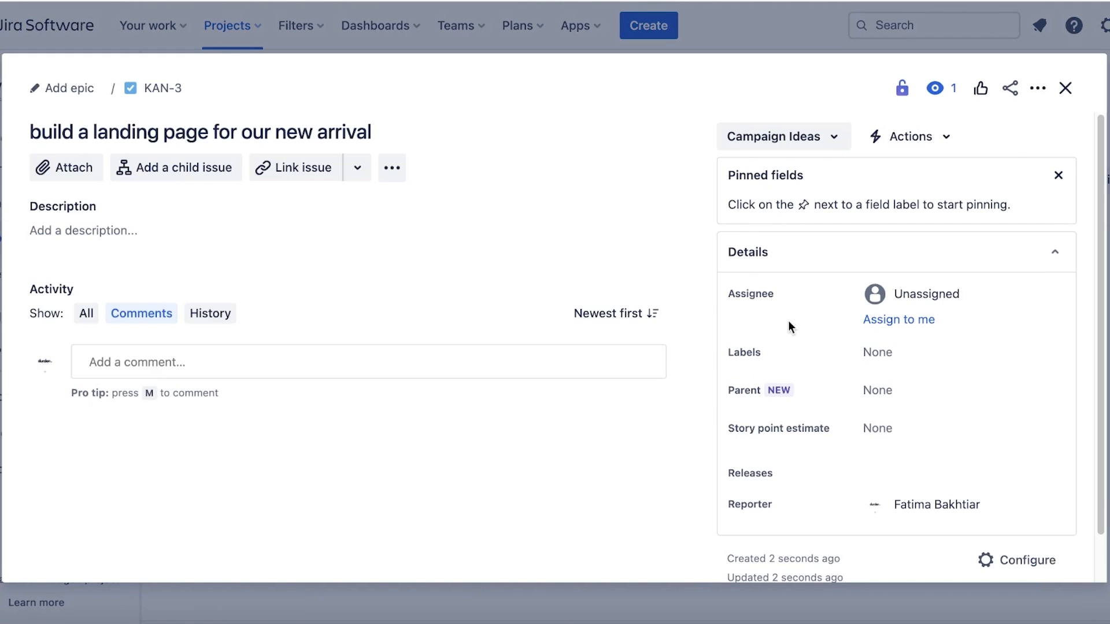
click(886, 351)
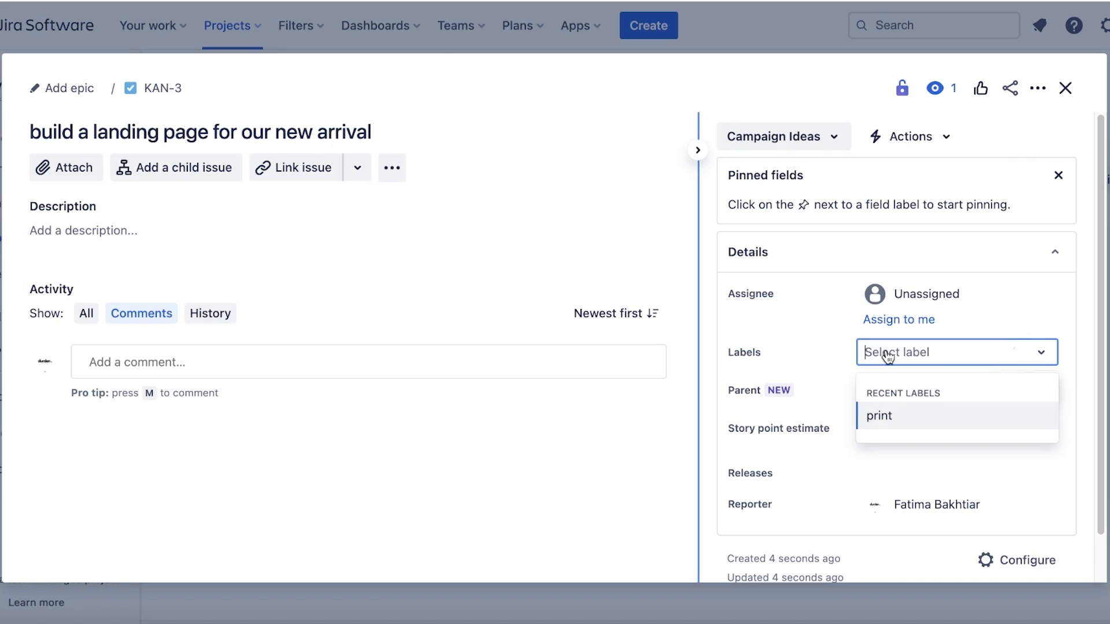
text(digital)
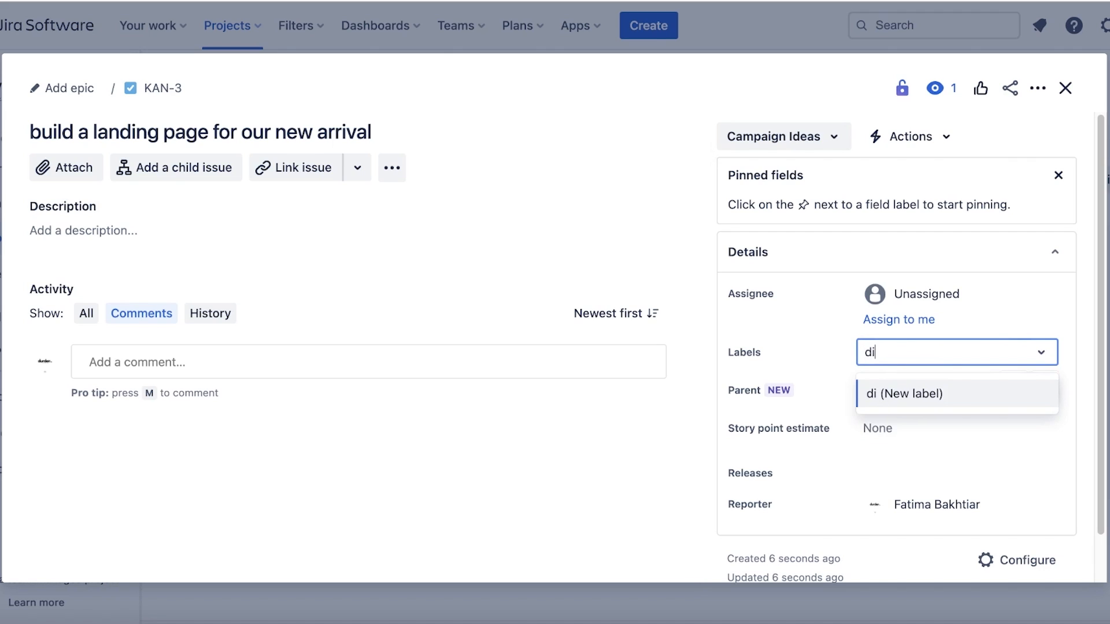
key(Return)
key(Return)
key(Escape)
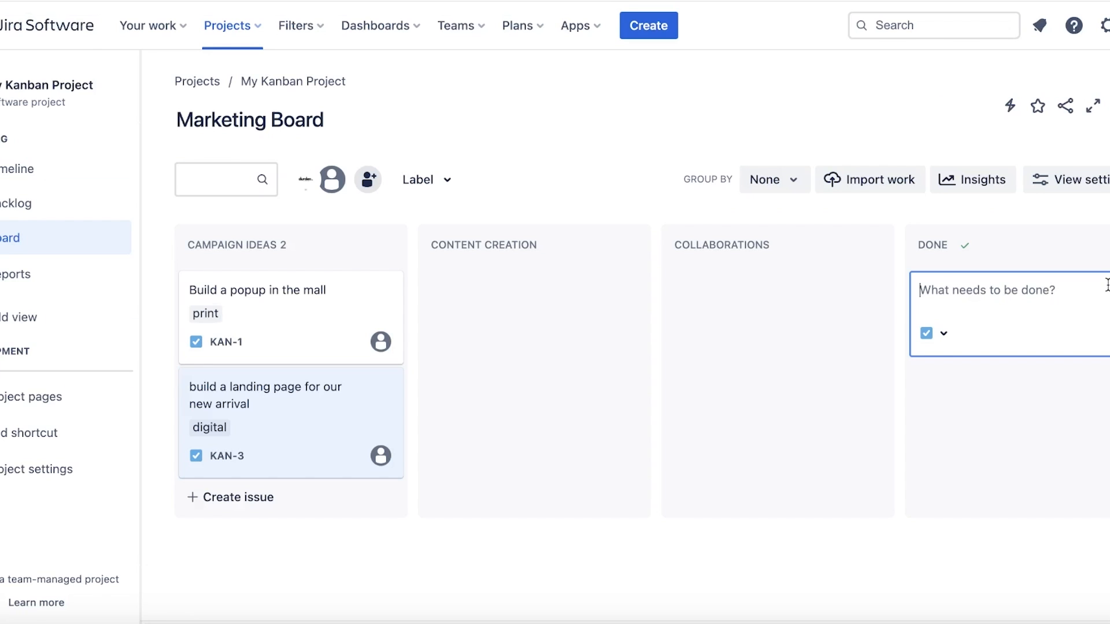
- Review the landing page issue's details, and assign the issue to yourself from its card on the board
click(232, 456)
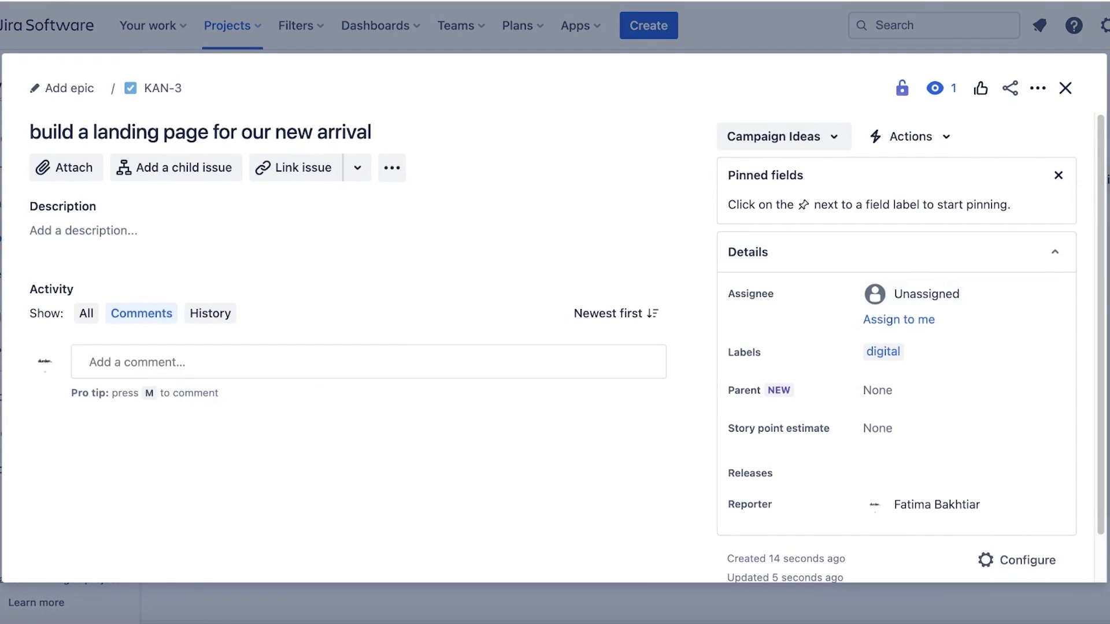
key(Escape)
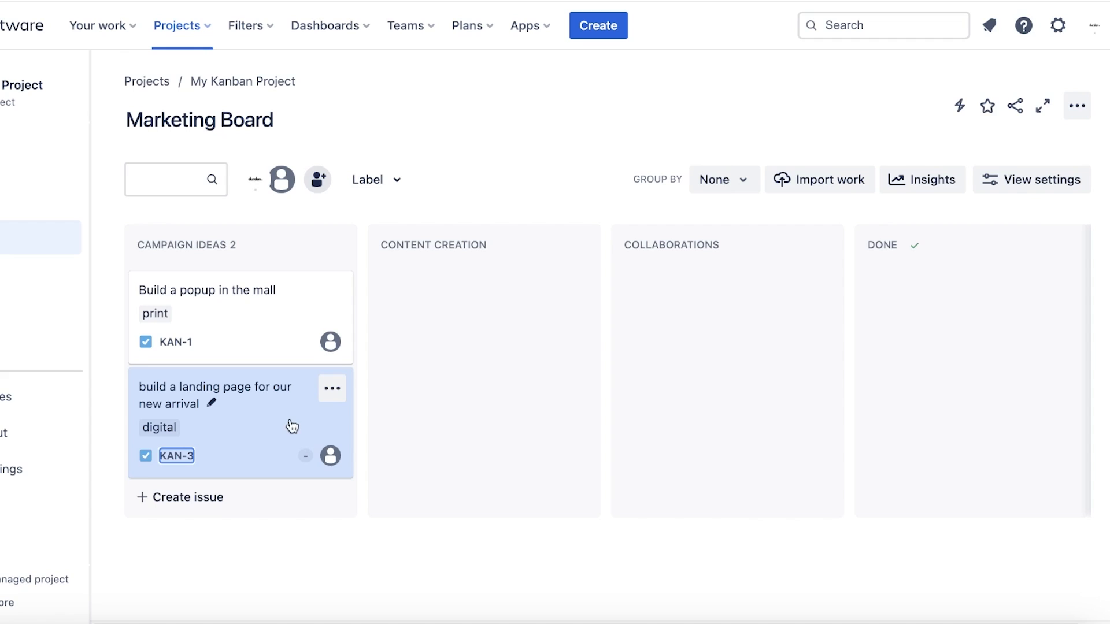
click(331, 458)
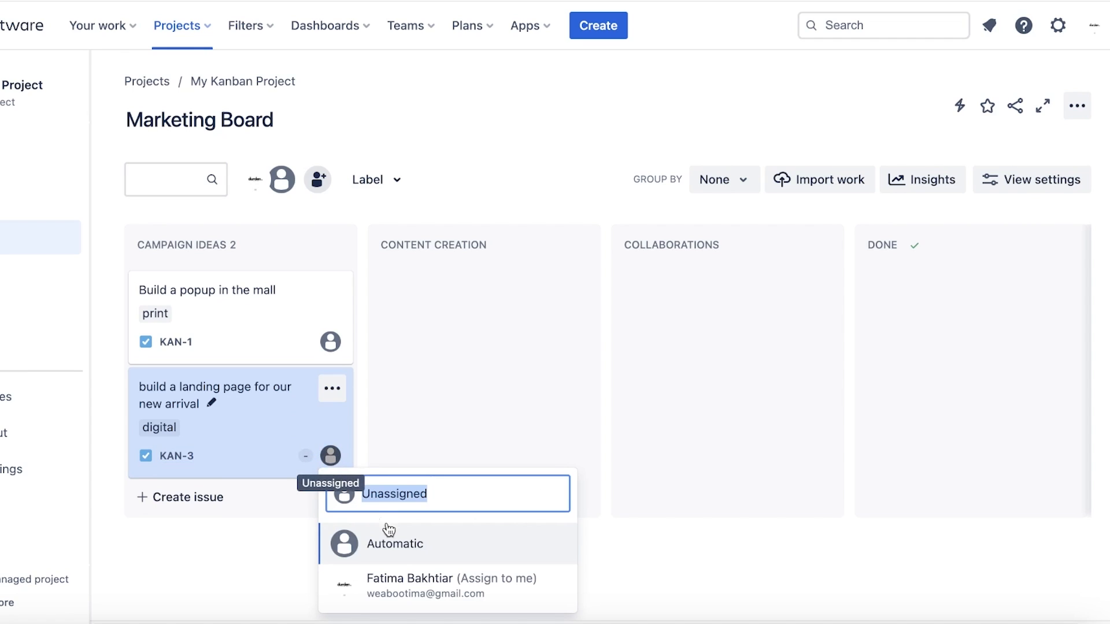
click(398, 581)
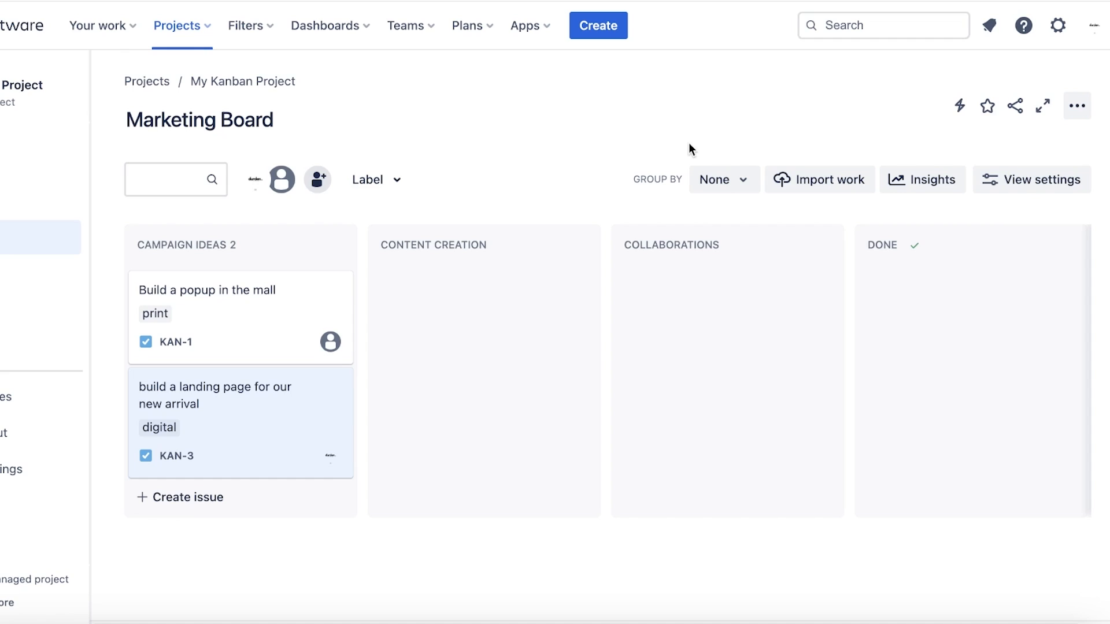
- Bring up the mention suggestions in a new comment on the landing page issue, and close the issue without saving the comment
click(218, 393)
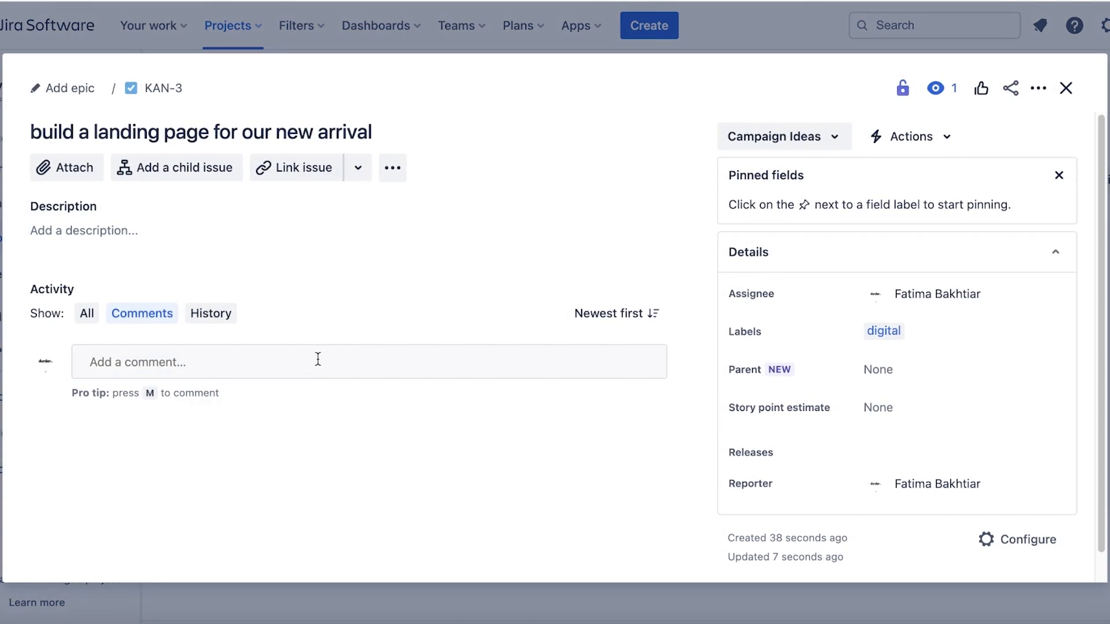
click(318, 359)
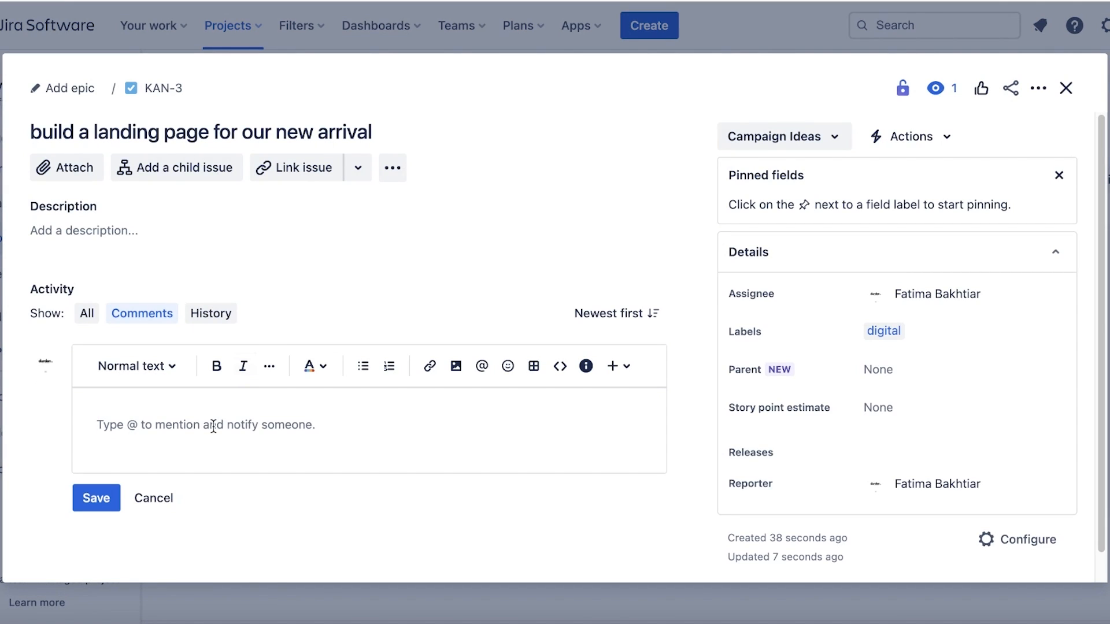
text(@s)
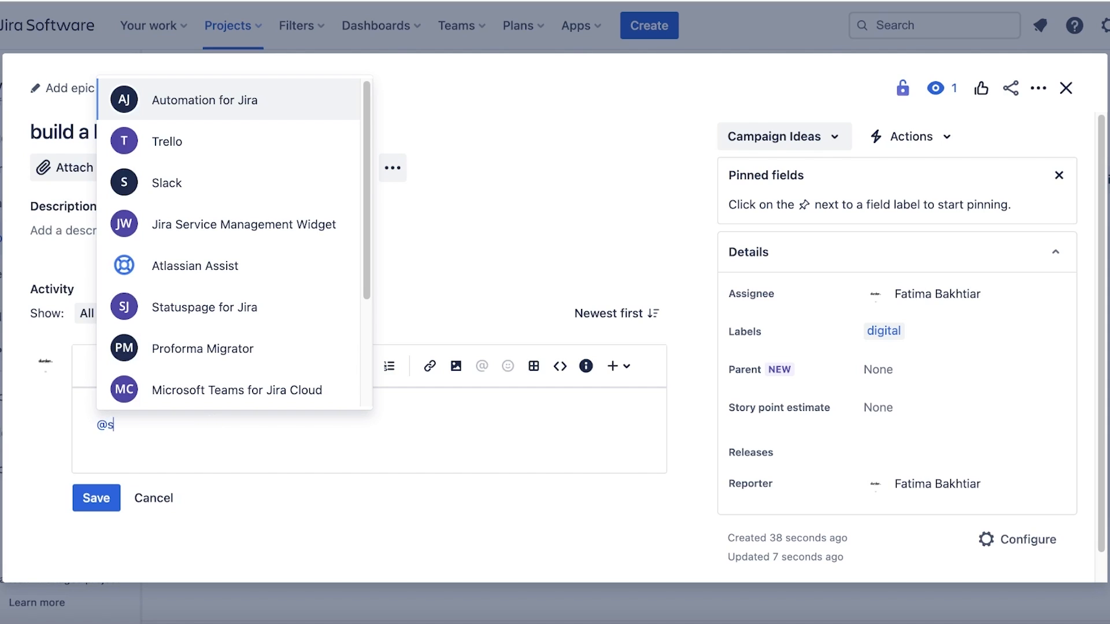
key(BackSpace)
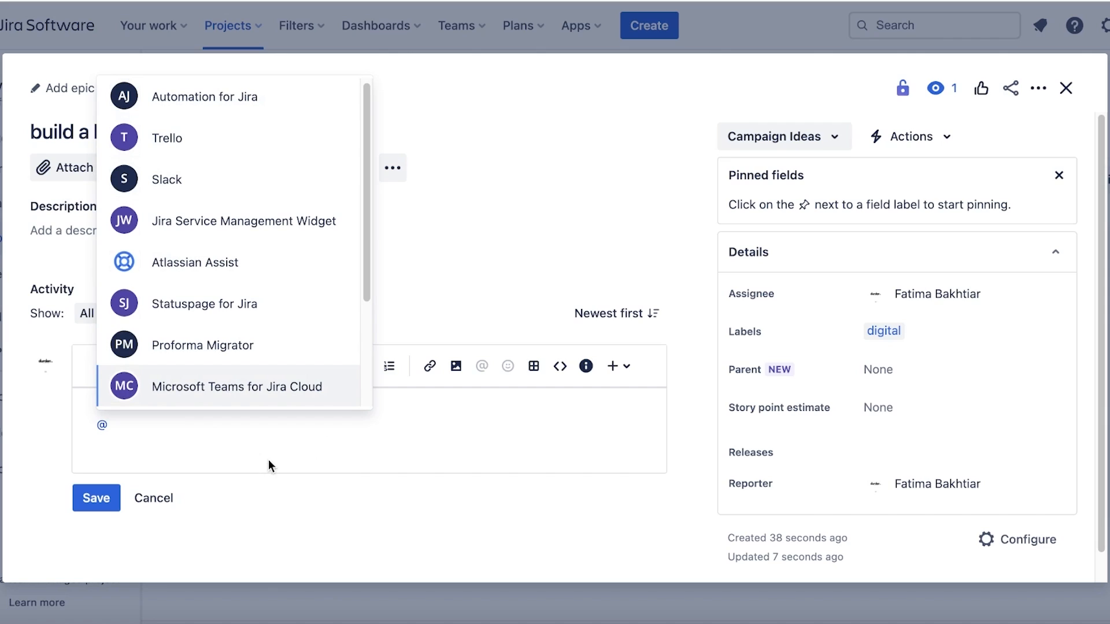
key(Down)
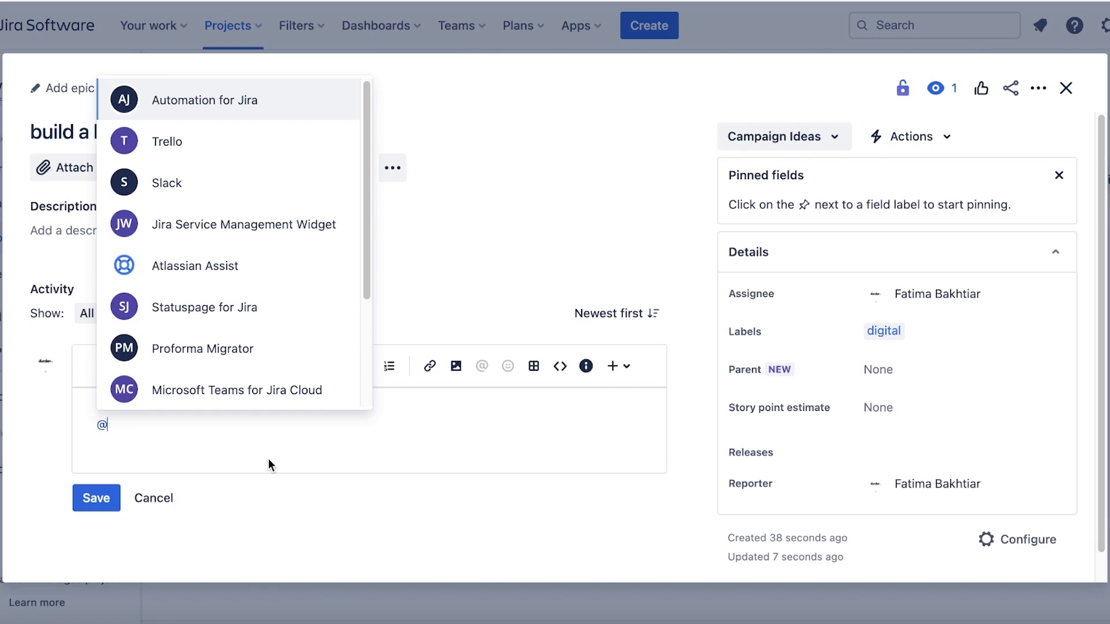
click(1066, 88)
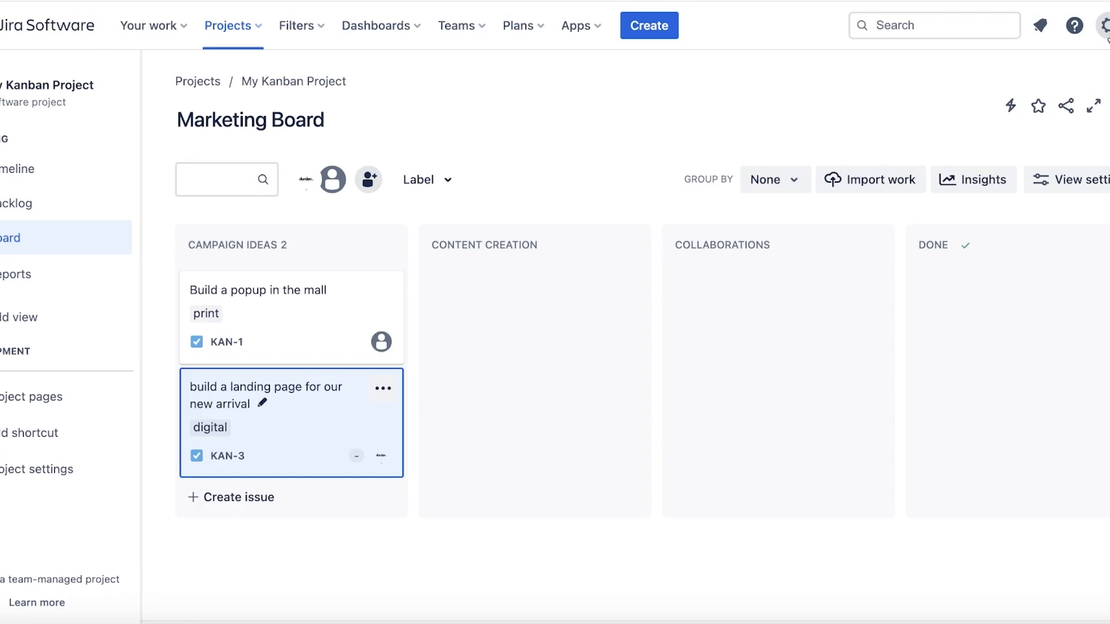
- Review the Jira project administration, including the project categories, and open My Kanban Project from the managed projects
click(1104, 26)
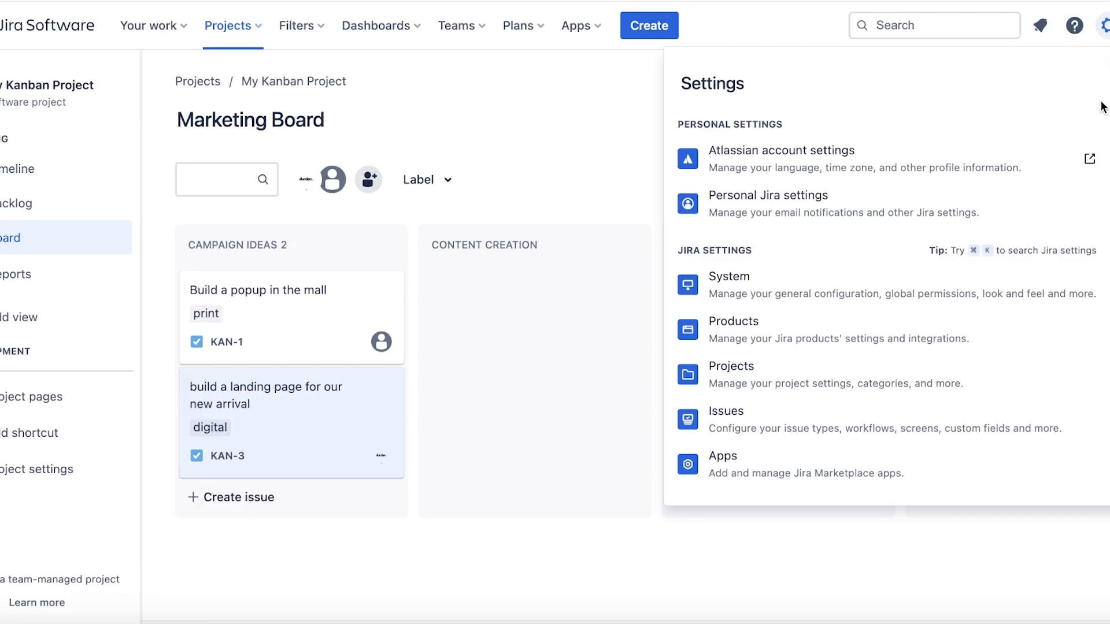
click(722, 372)
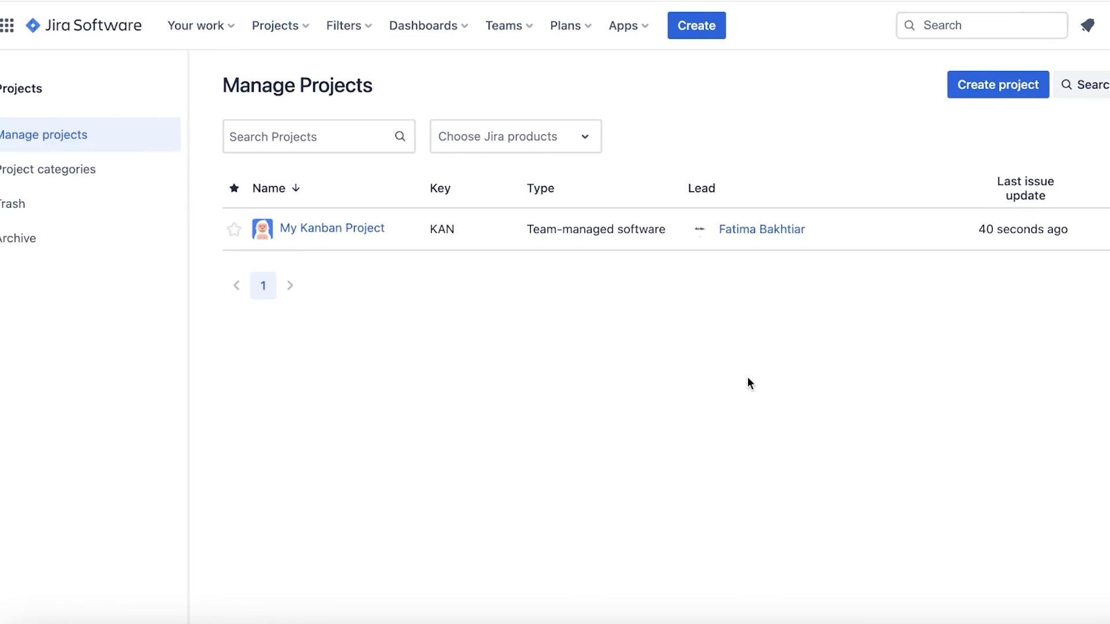
click(27, 179)
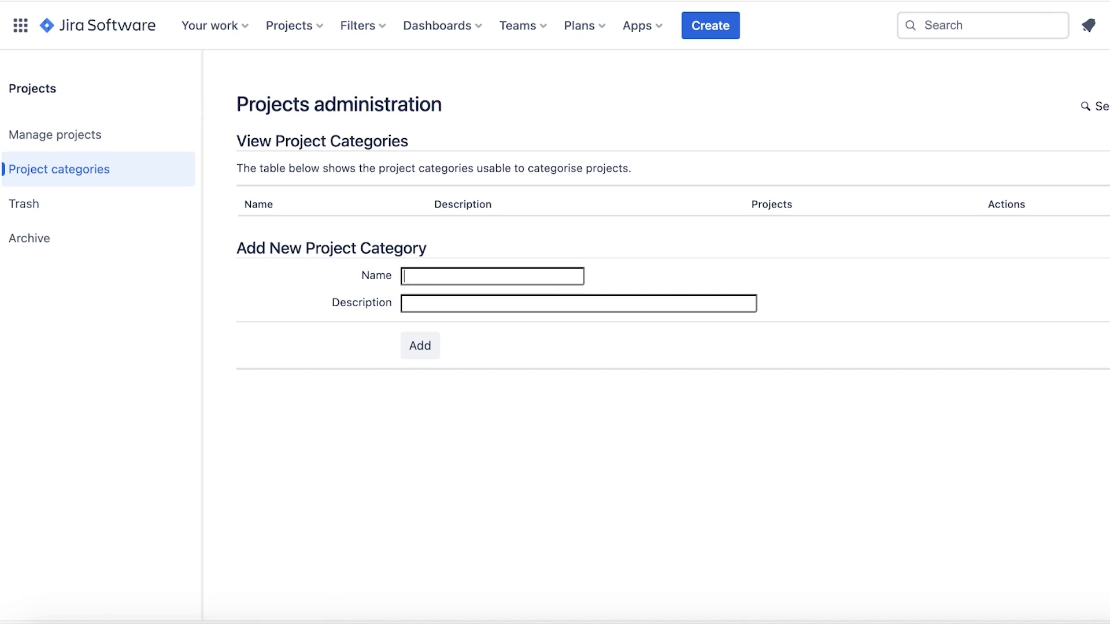
click(111, 141)
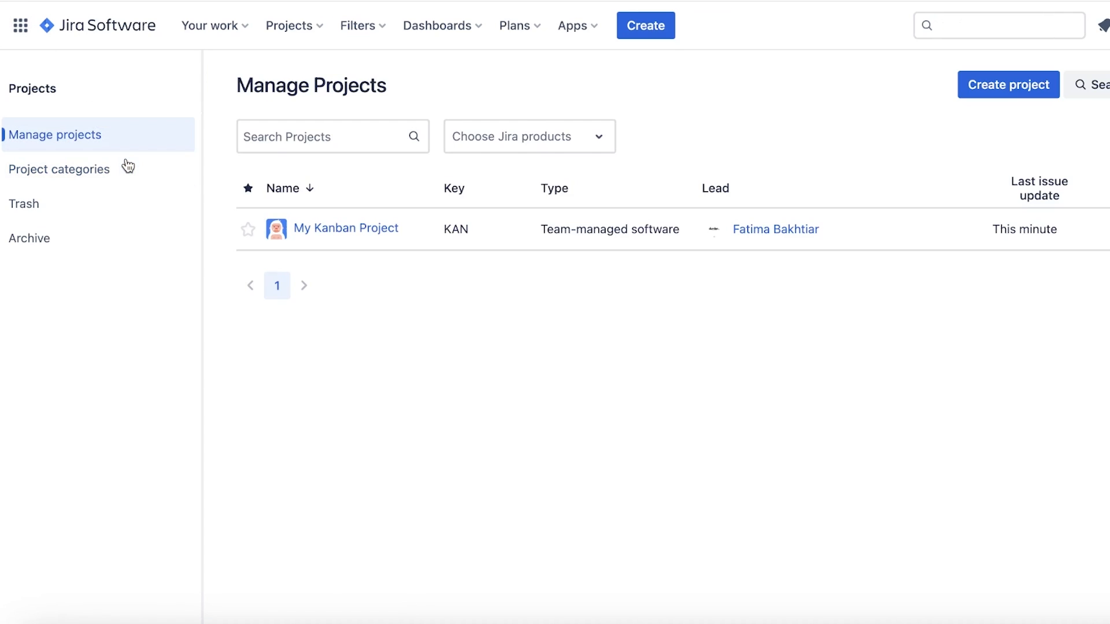
click(326, 228)
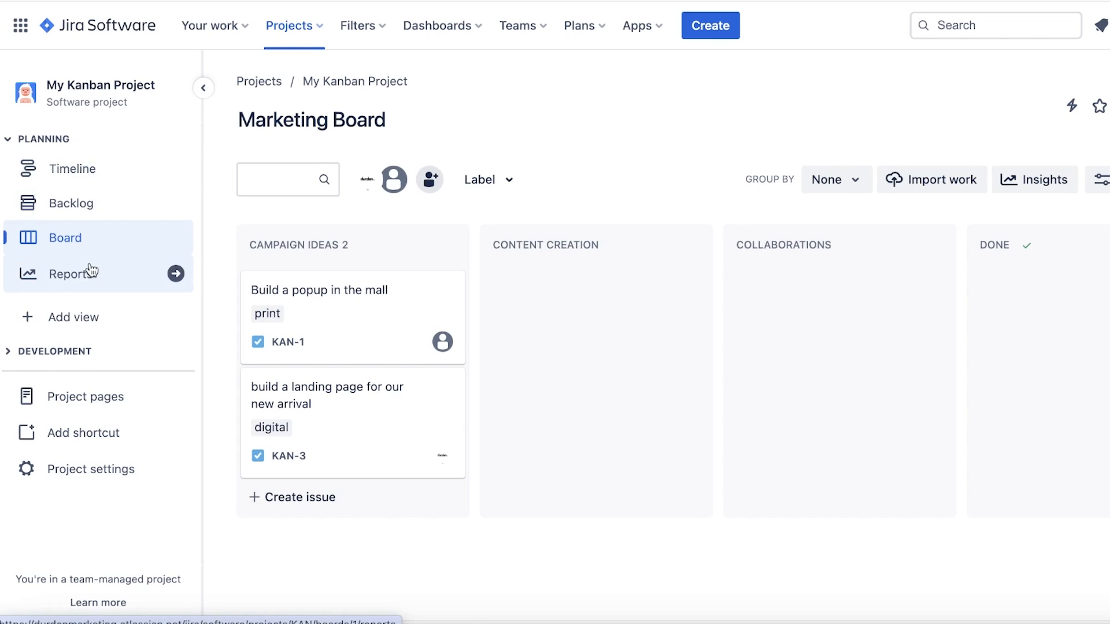
- Open the project's reports overview, review the available reports, and glance at the Jira settings options
click(67, 280)
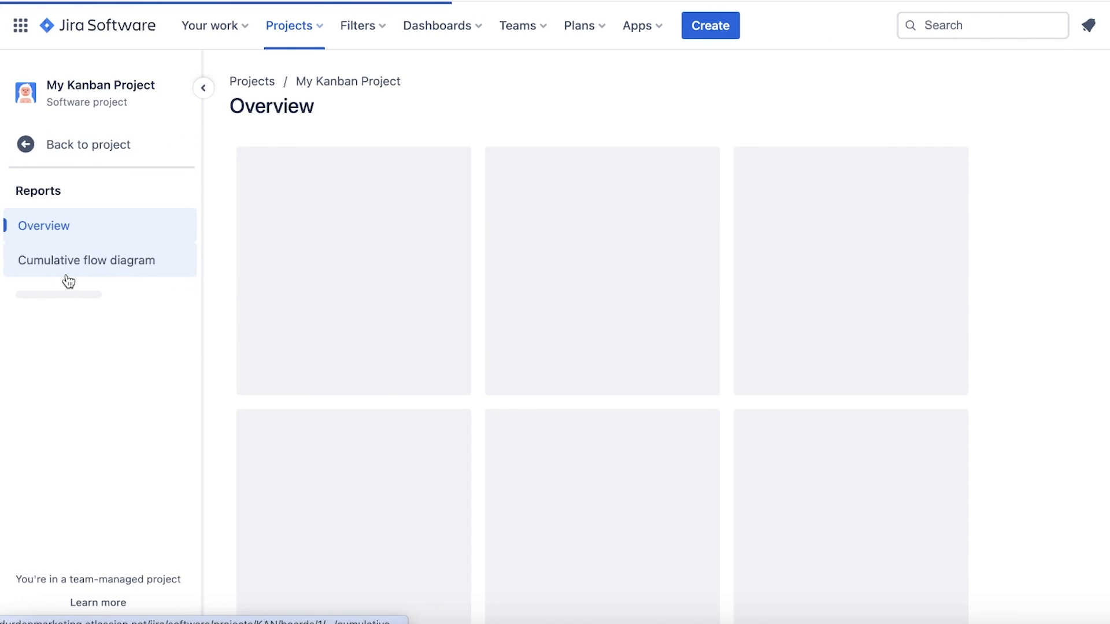
scroll(988, 219, down, 1)
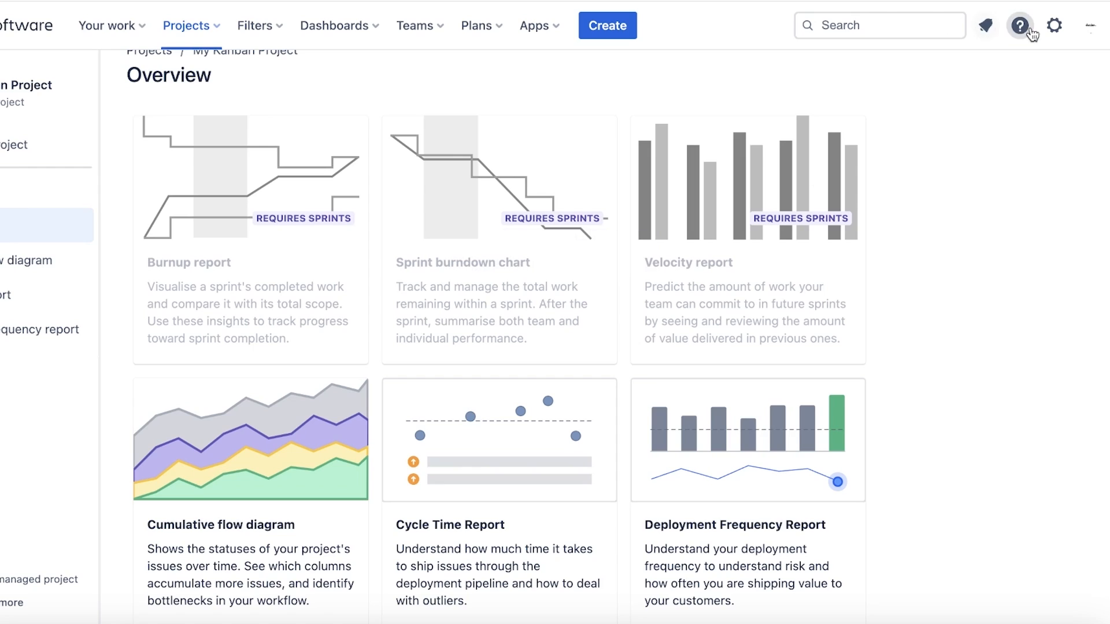
click(1063, 27)
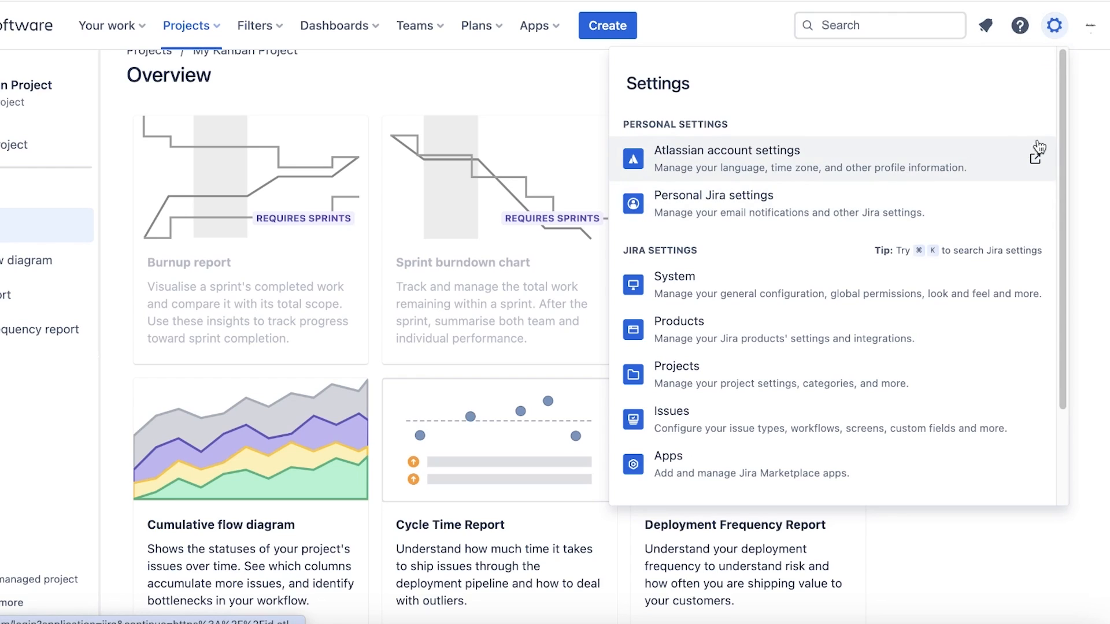
click(132, 242)
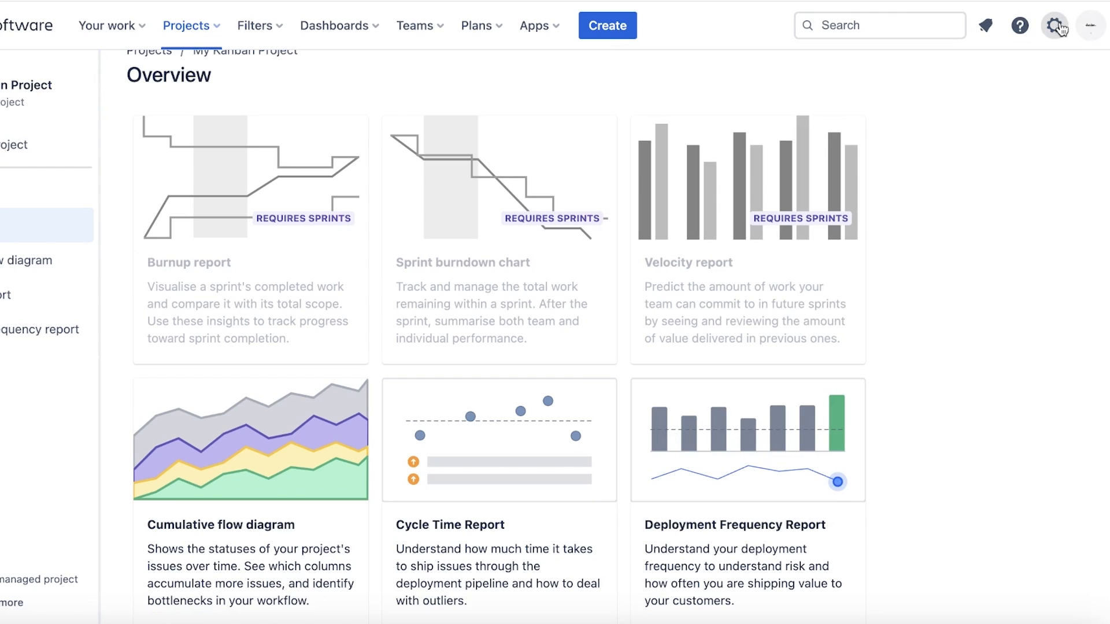
- Open the personal Jira settings and review the general, email notification, theme and Jira labs options
click(1090, 26)
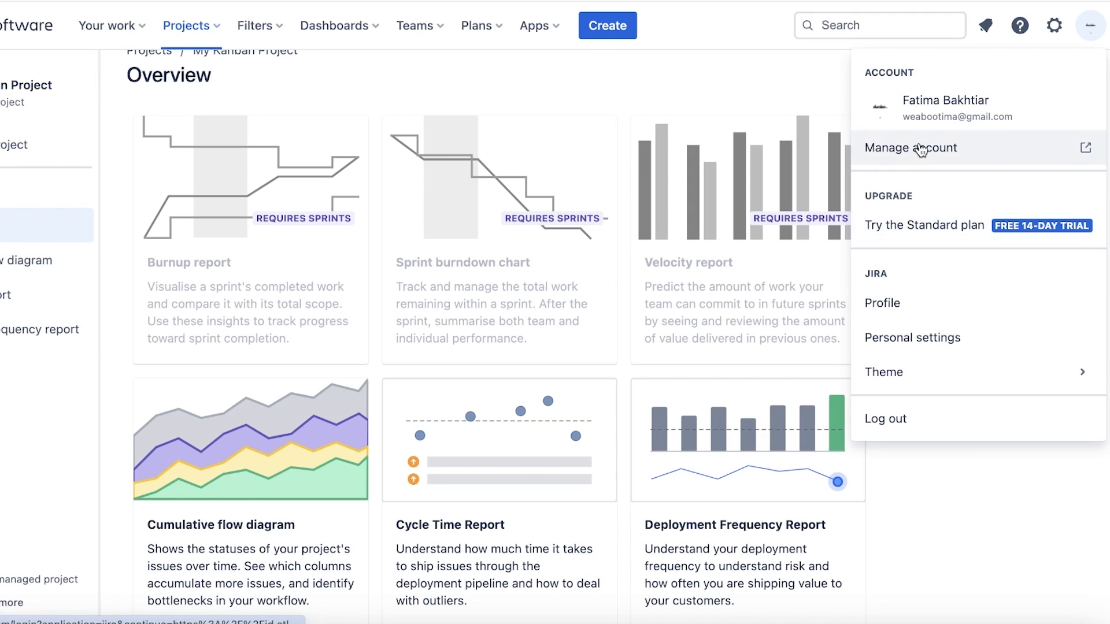
click(910, 337)
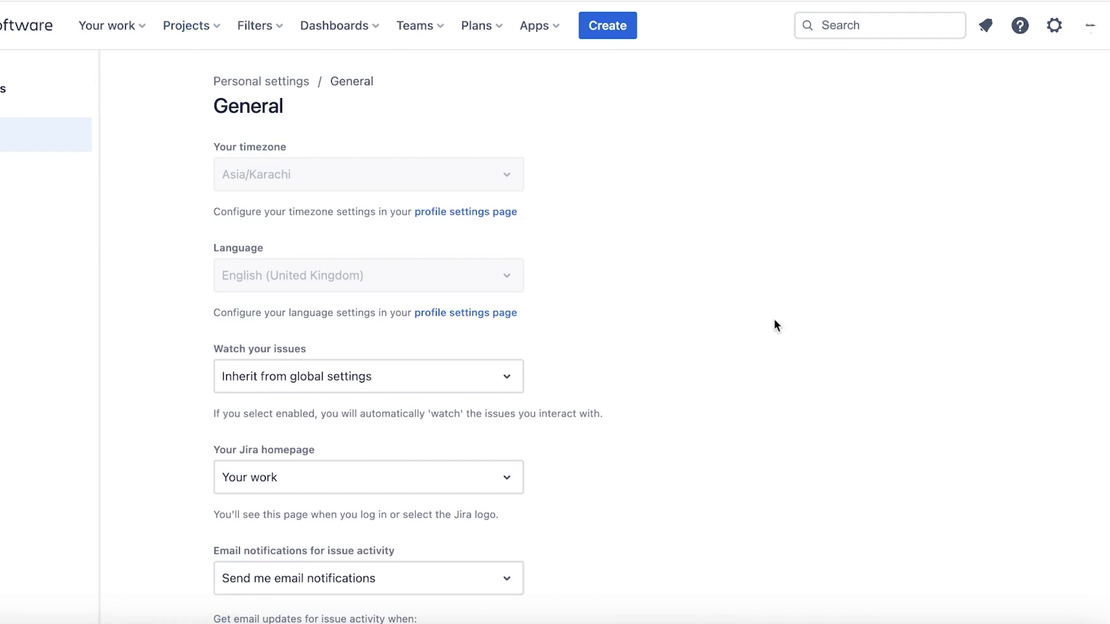
scroll(577, 230, down, 15)
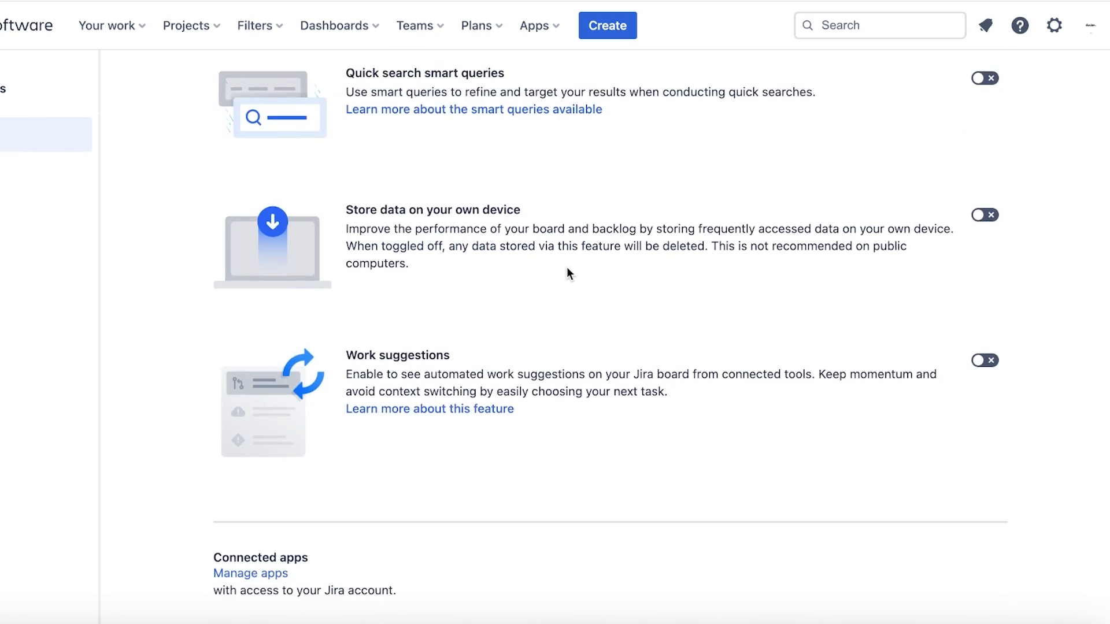
scroll(566, 271, up, 10)
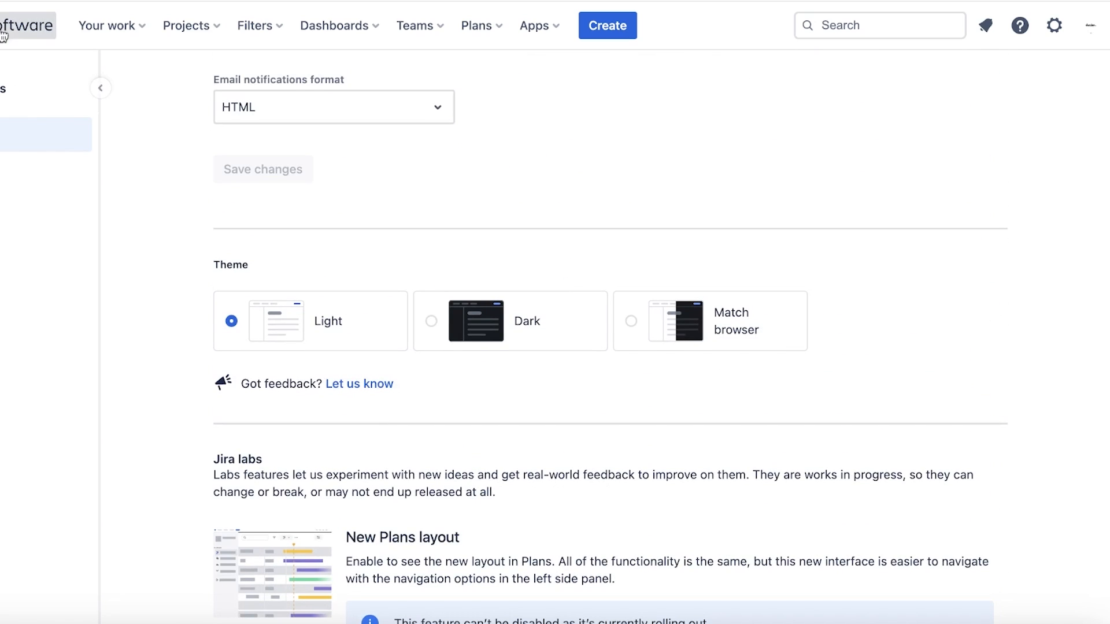
click(217, 26)
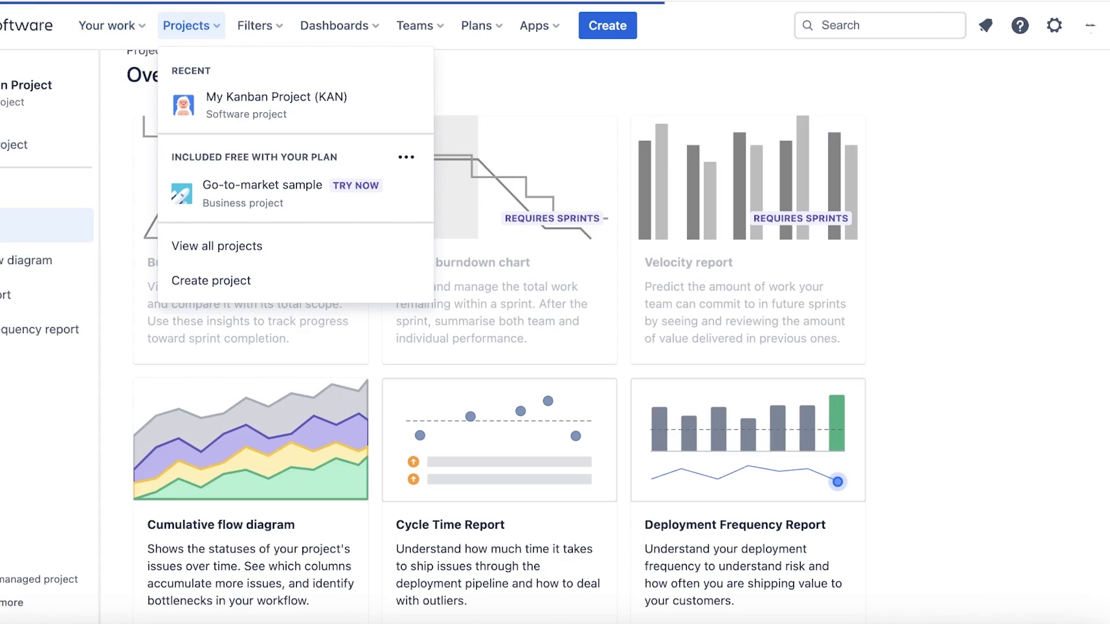
click(499, 25)
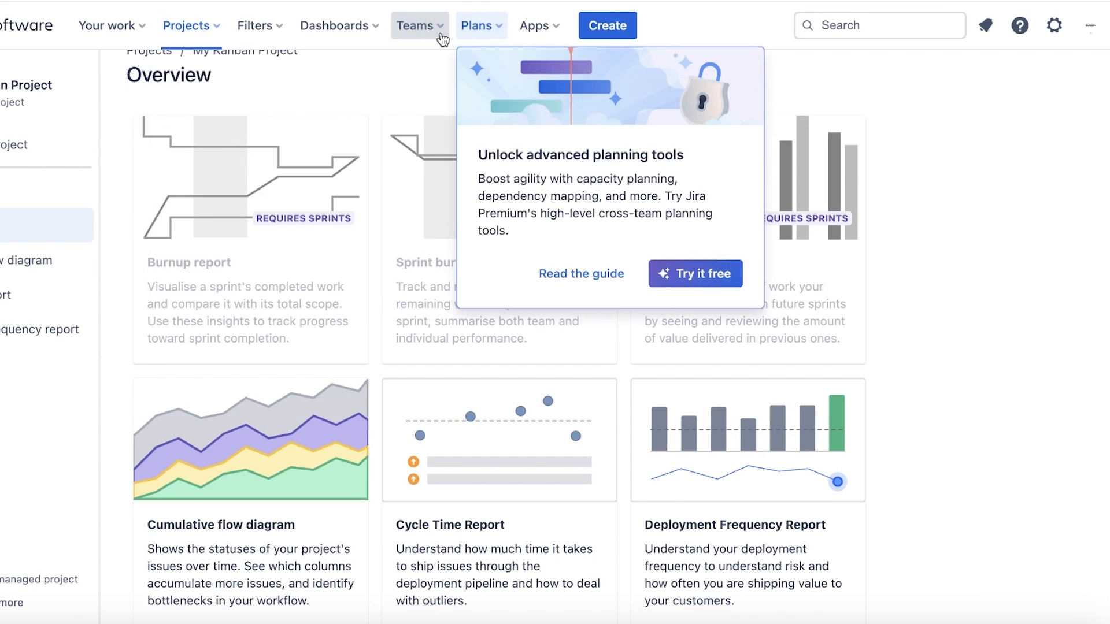
click(531, 34)
click(960, 202)
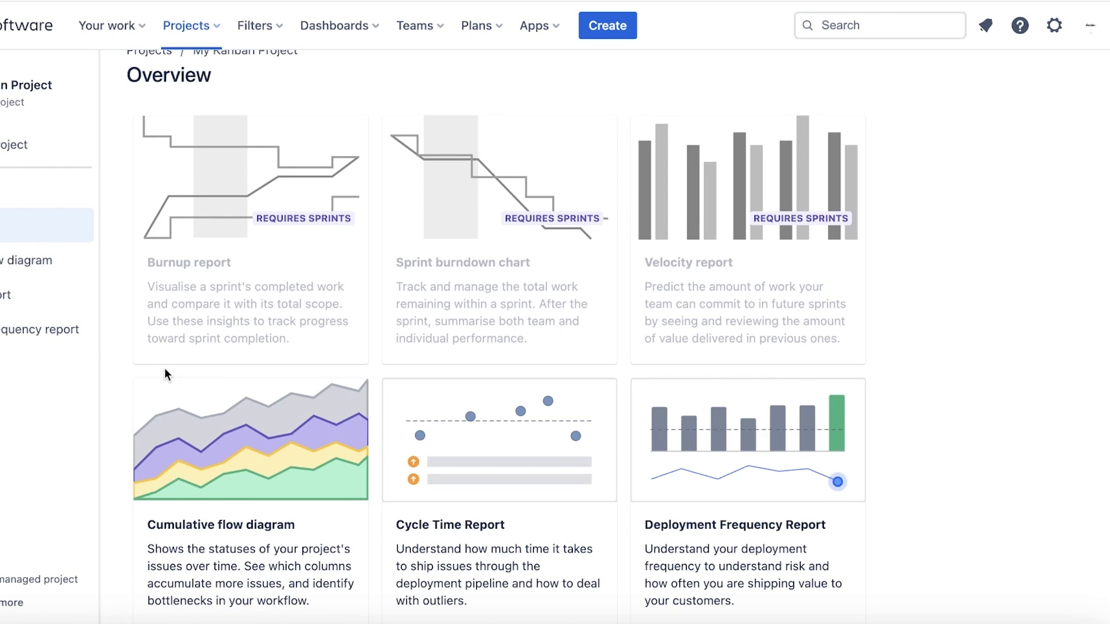
- Return to the Marketing Board and start creating a new automation rule from it
click(24, 155)
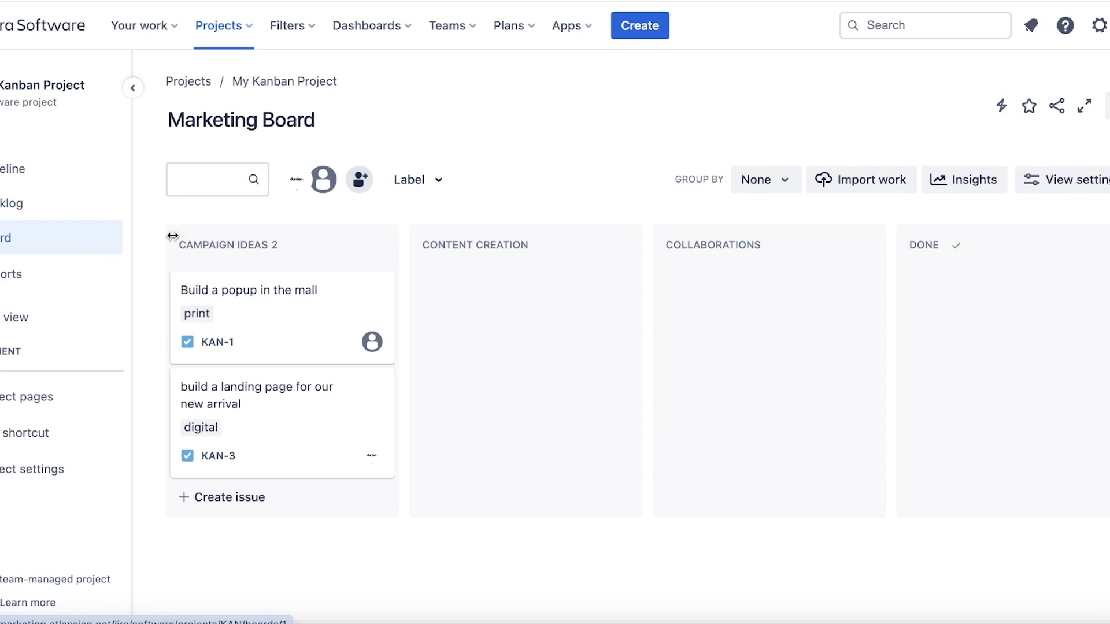
click(1003, 106)
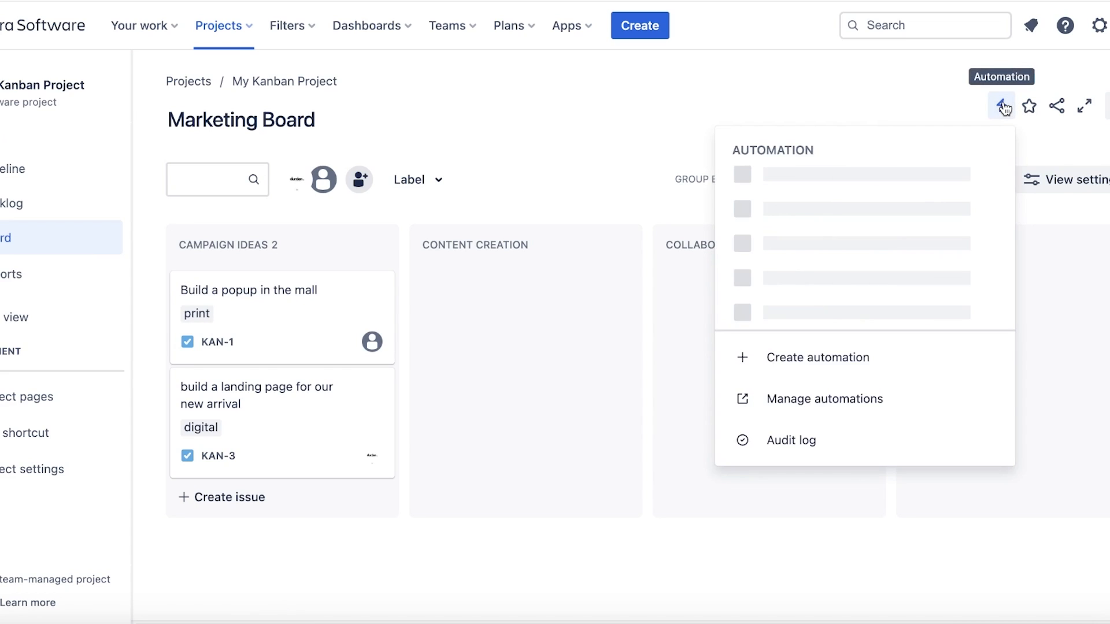
click(802, 451)
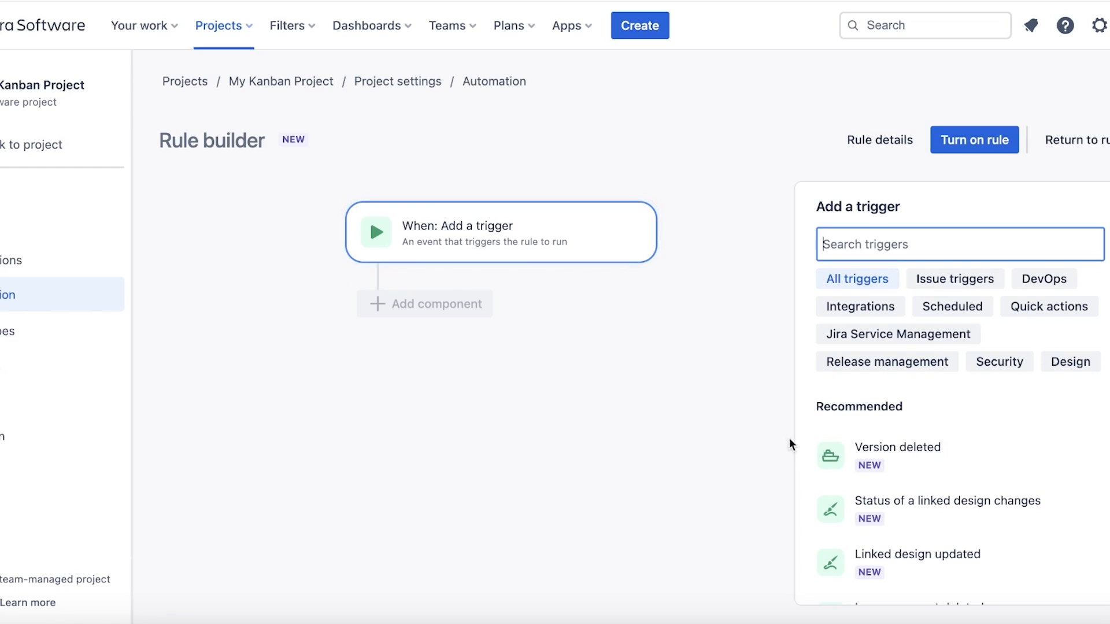
- Look through the available triggers and set Issue transitioned as the automation rule's trigger
scroll(884, 317, down, 8)
scroll(884, 317, up, 4)
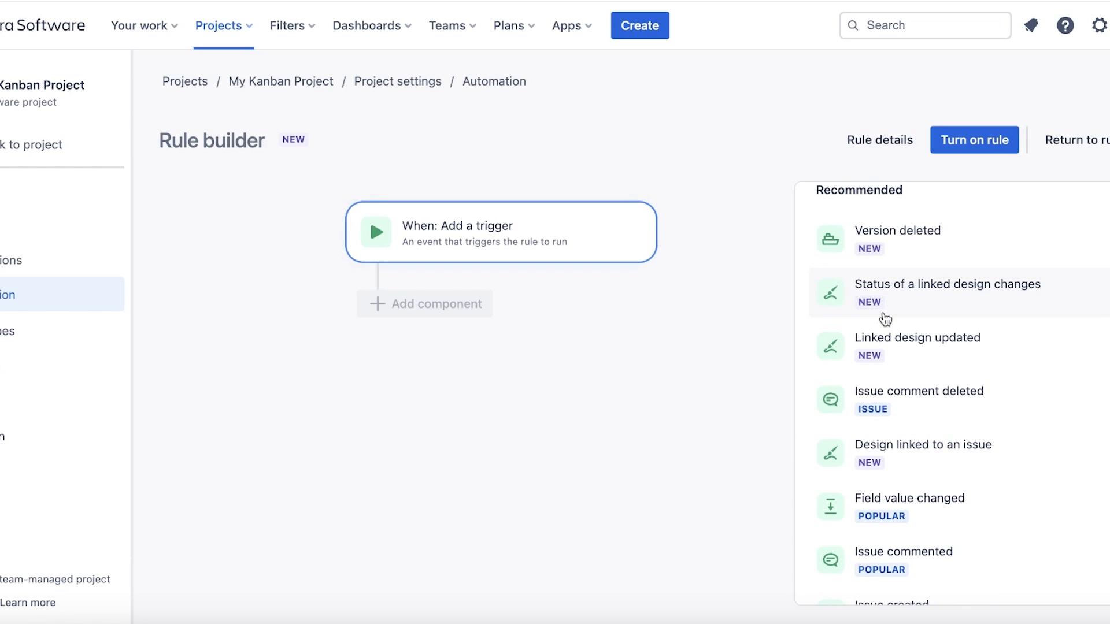
scroll(881, 328, up, 4)
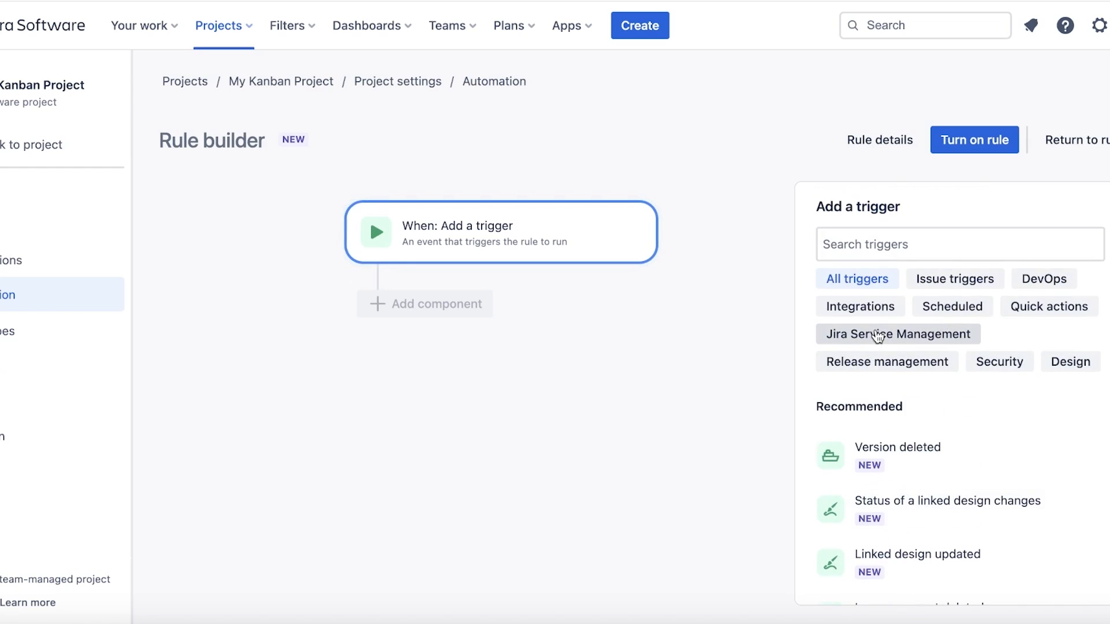
click(877, 335)
click(867, 306)
click(873, 280)
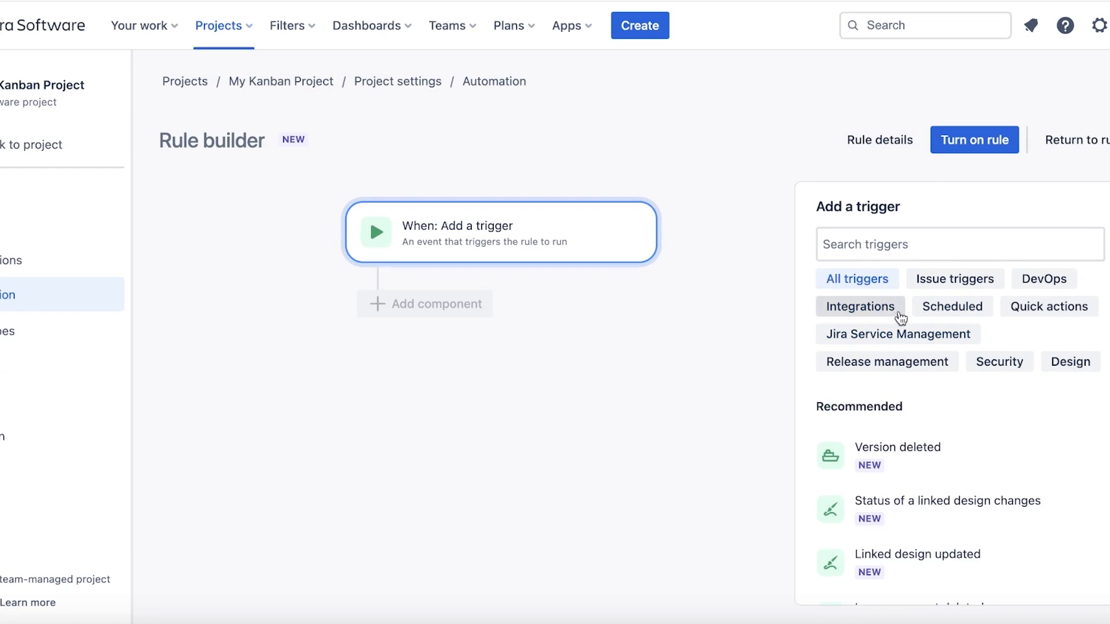
scroll(904, 421, down, 5)
scroll(923, 431, down, 4)
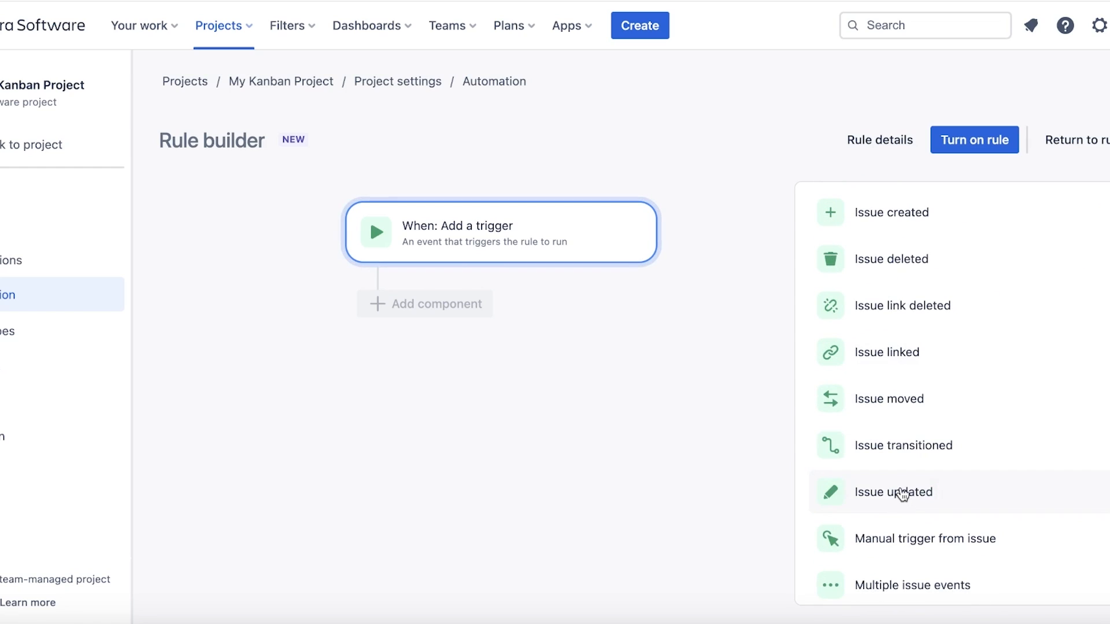
scroll(900, 460, up, 1)
click(904, 498)
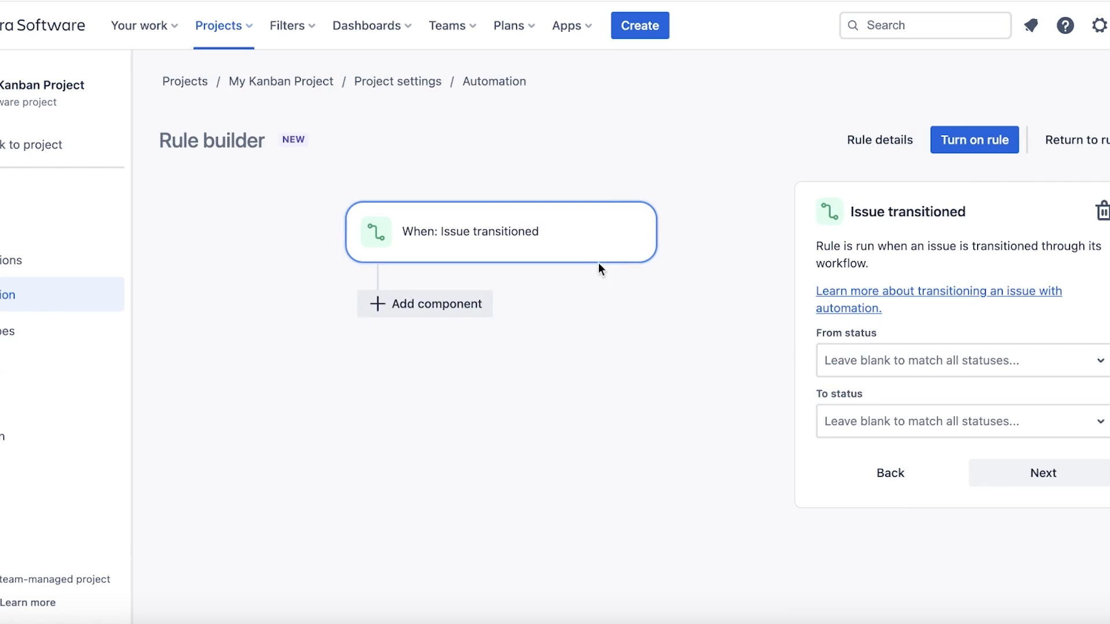
- Add a component to the rule with the Create sprint action
click(444, 305)
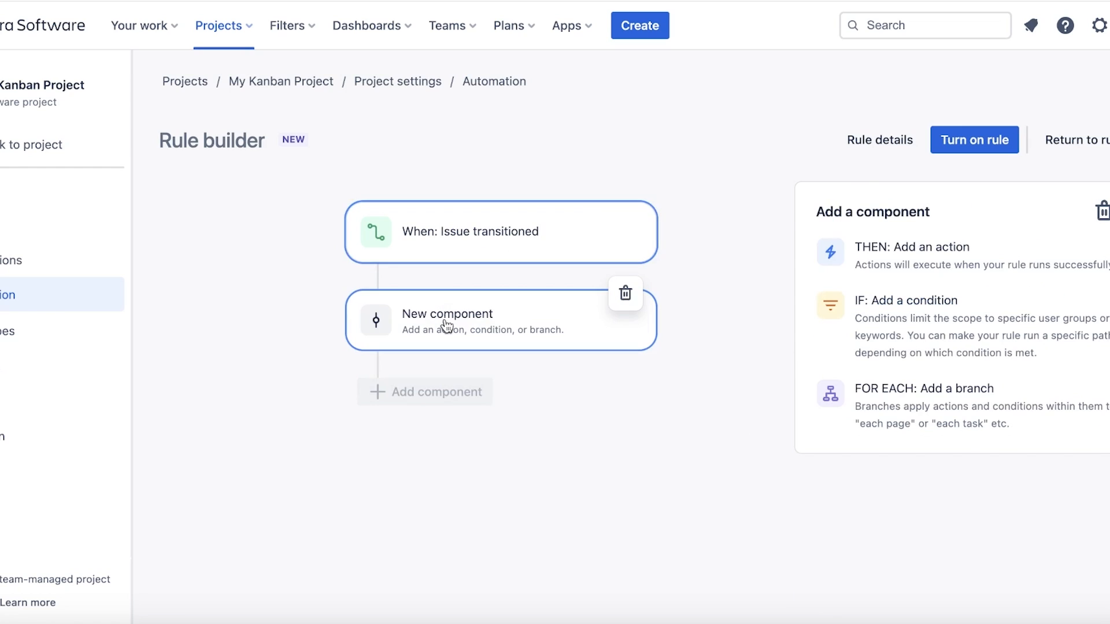
click(911, 259)
scroll(1019, 393, down, 4)
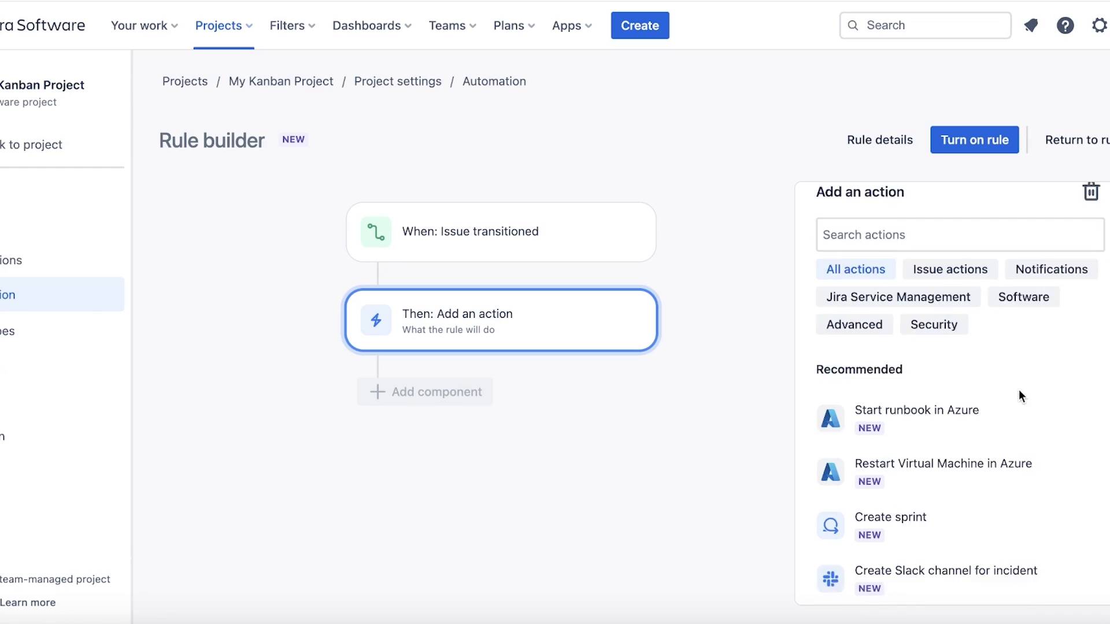
click(905, 353)
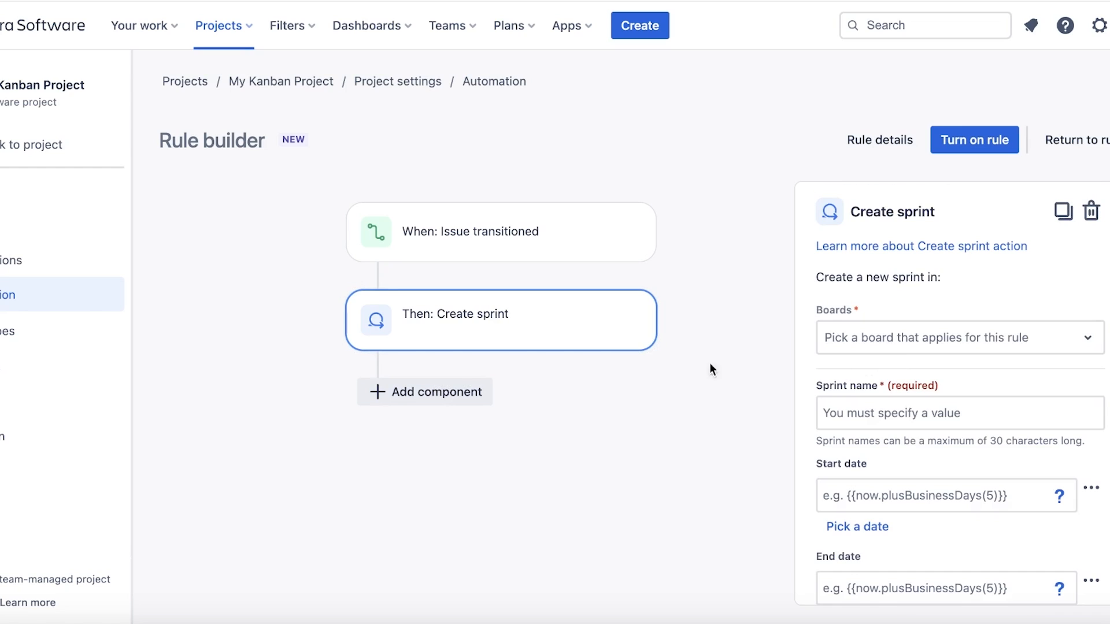
- Set the Create sprint action's board to Marketing Board and its sprint name to "Notif"
click(959, 338)
click(922, 379)
click(922, 405)
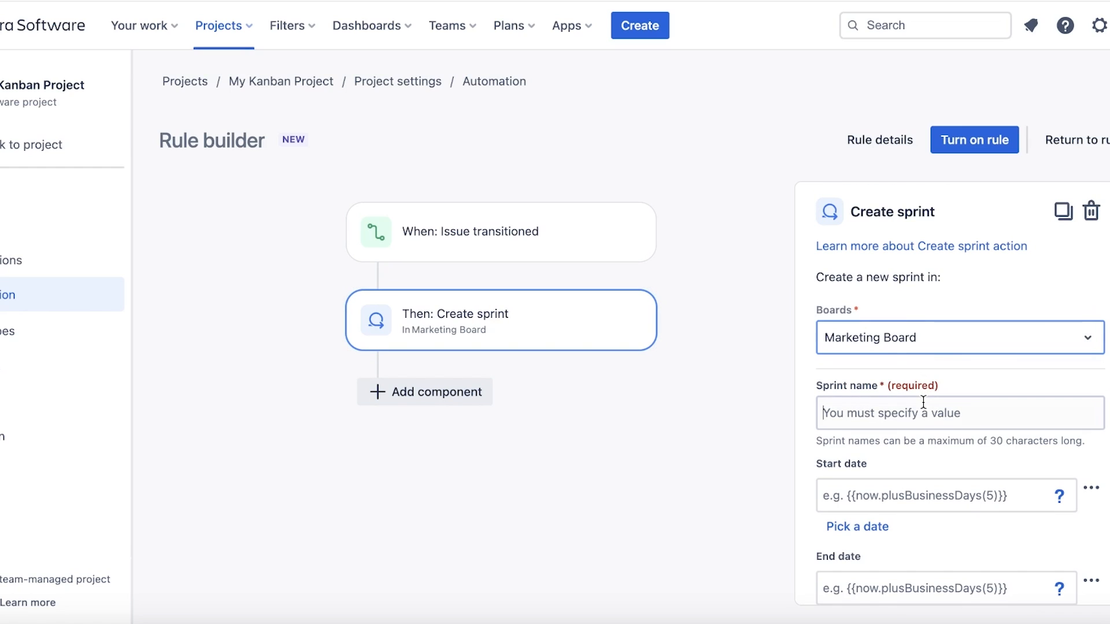
text(A)
key(BackSpace)
text(Notif)
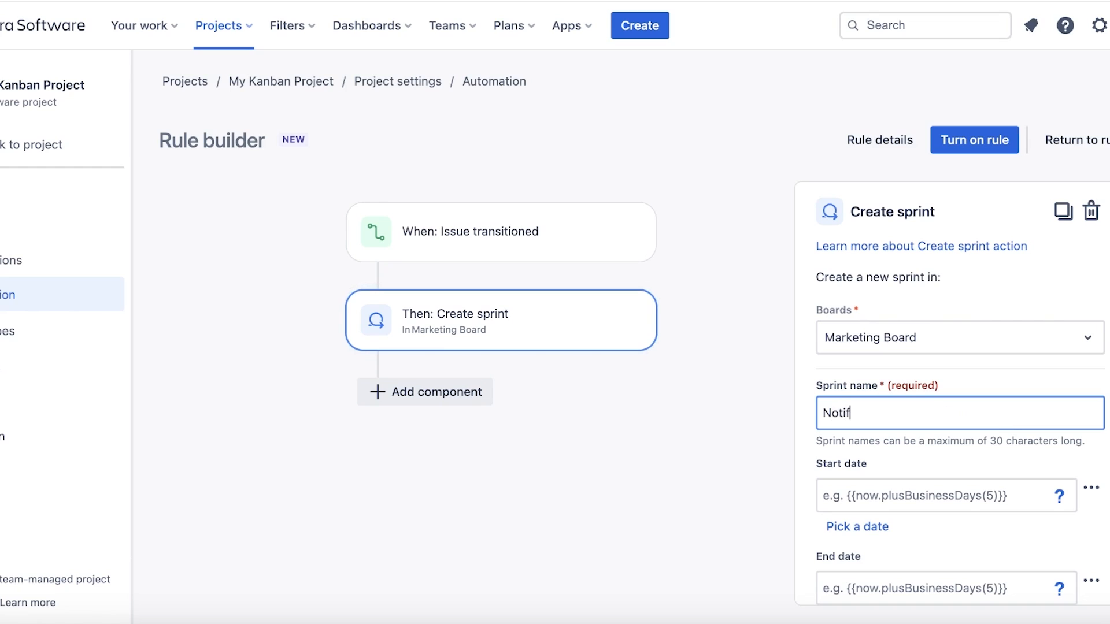
- Switch the sprint's start and end dates to date picking, enter the sprint goal "Complete the task" and confirm the action
click(953, 483)
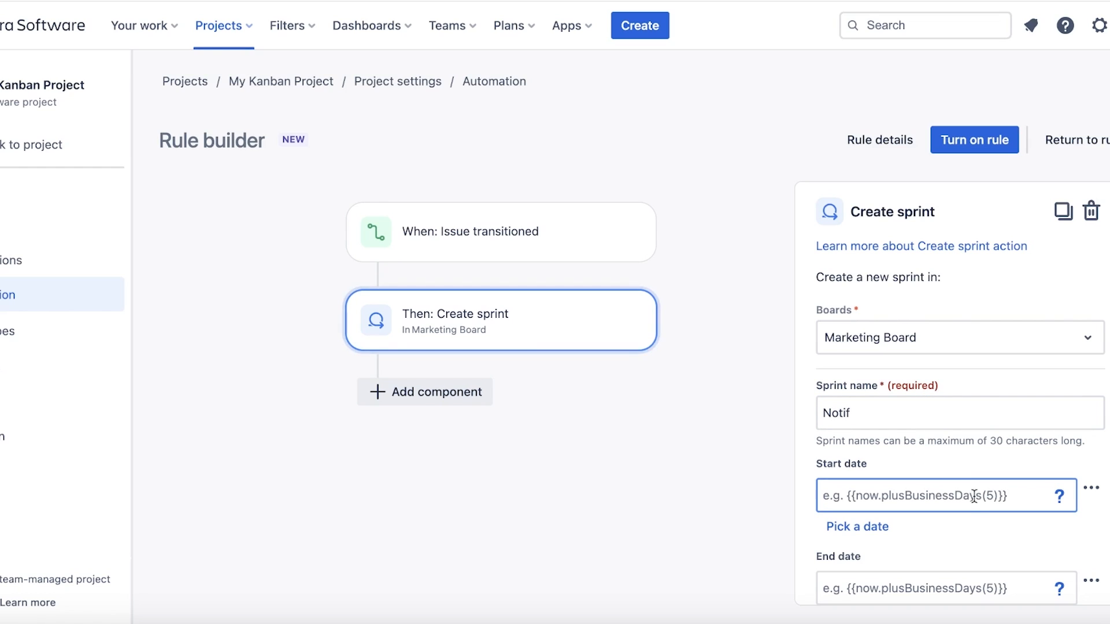
click(885, 527)
scroll(884, 528, down, 3)
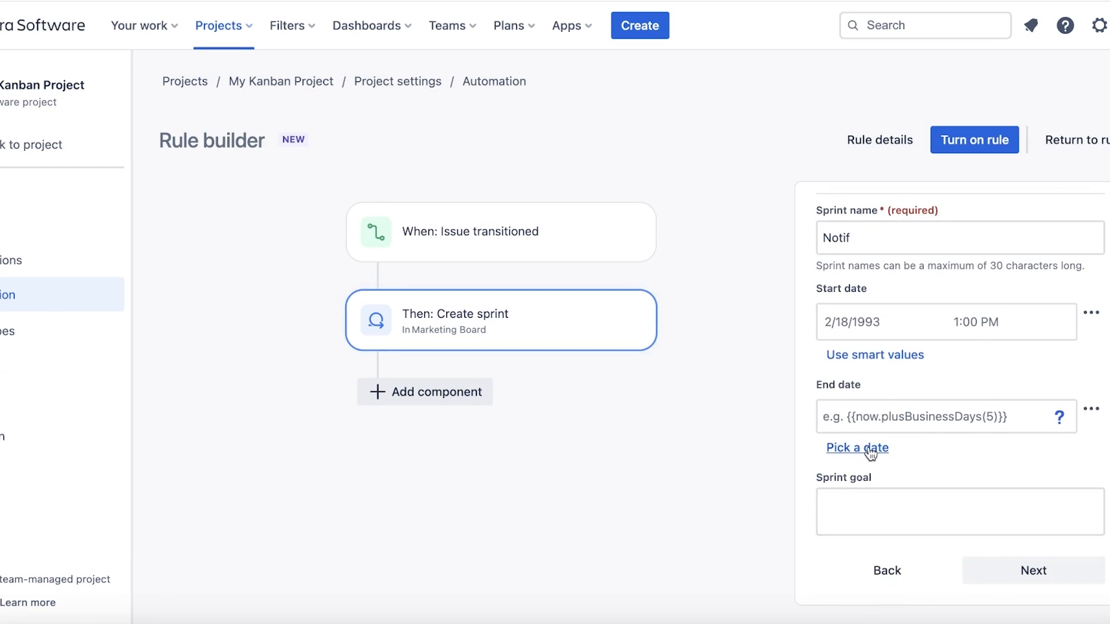
click(873, 449)
click(887, 517)
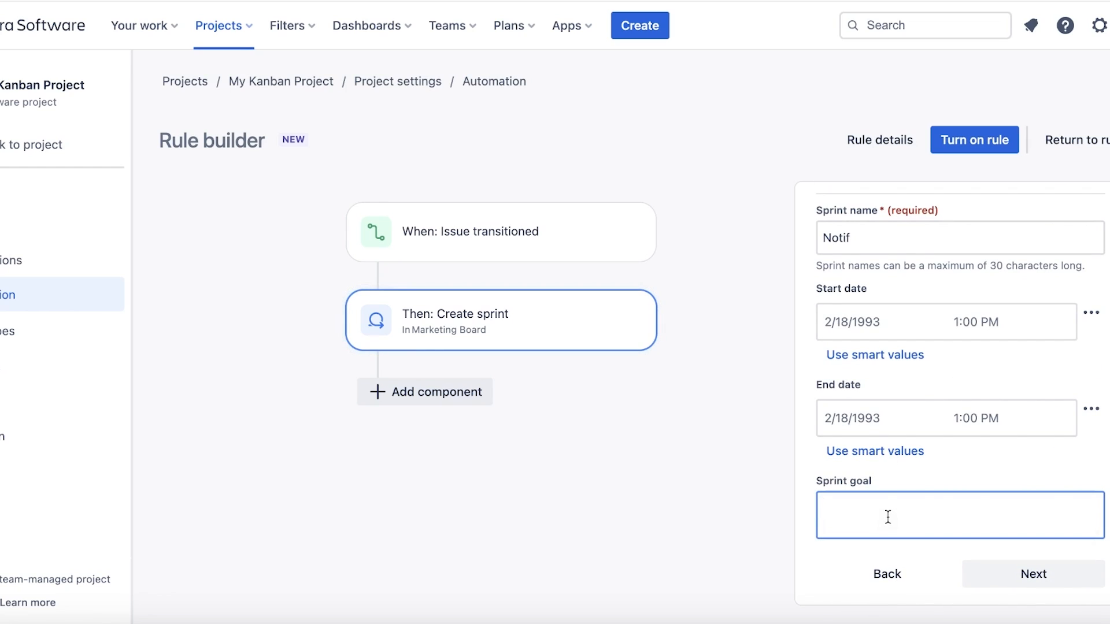
text(Complete the )
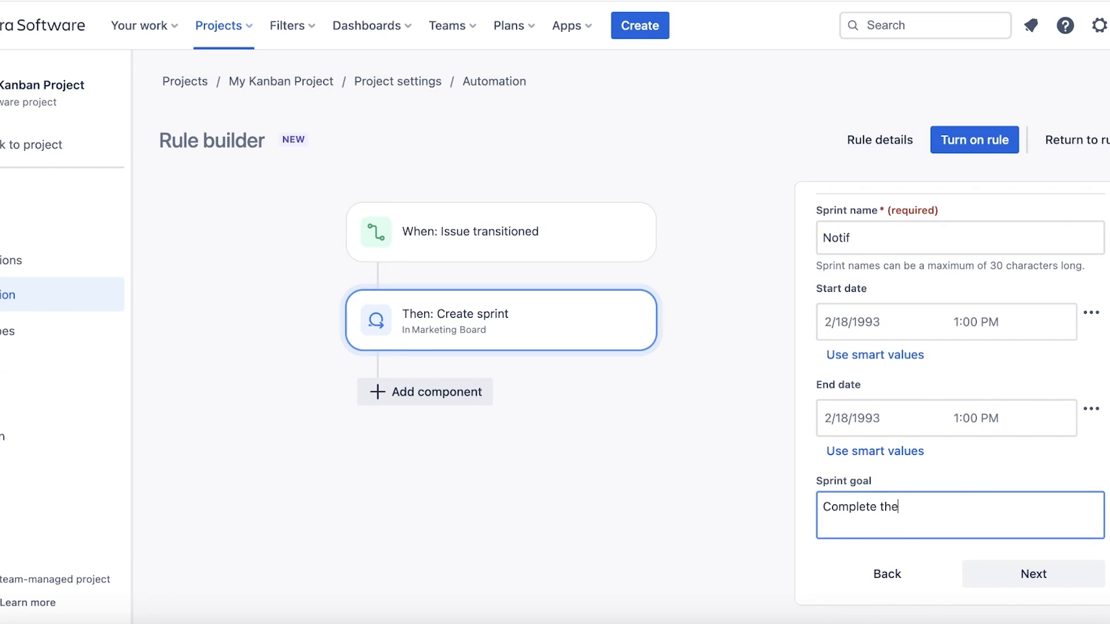
text(task)
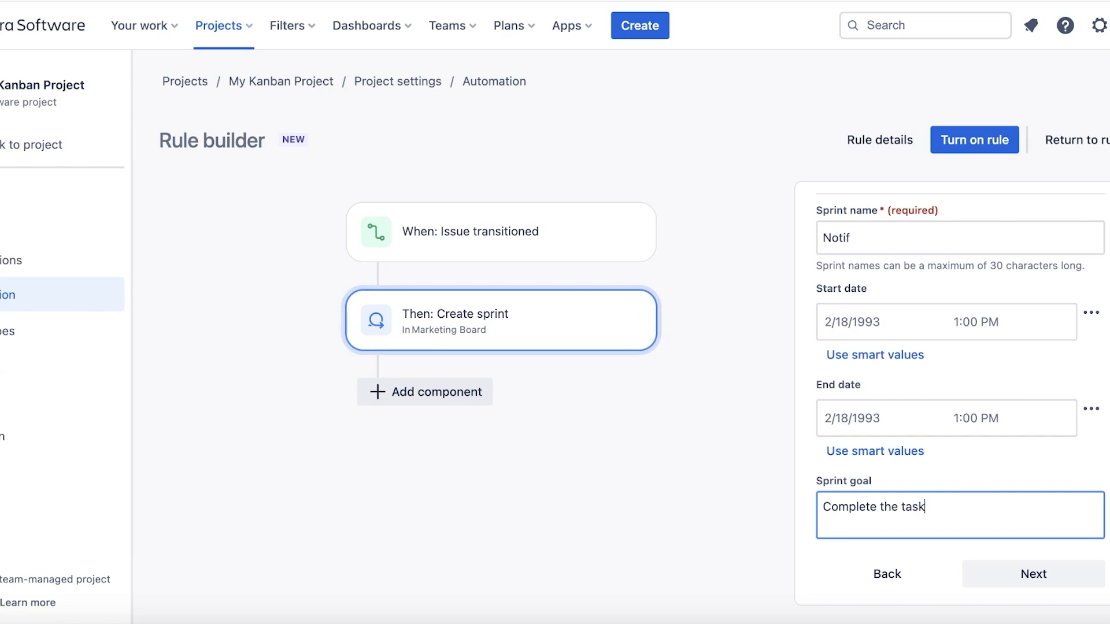
click(1049, 572)
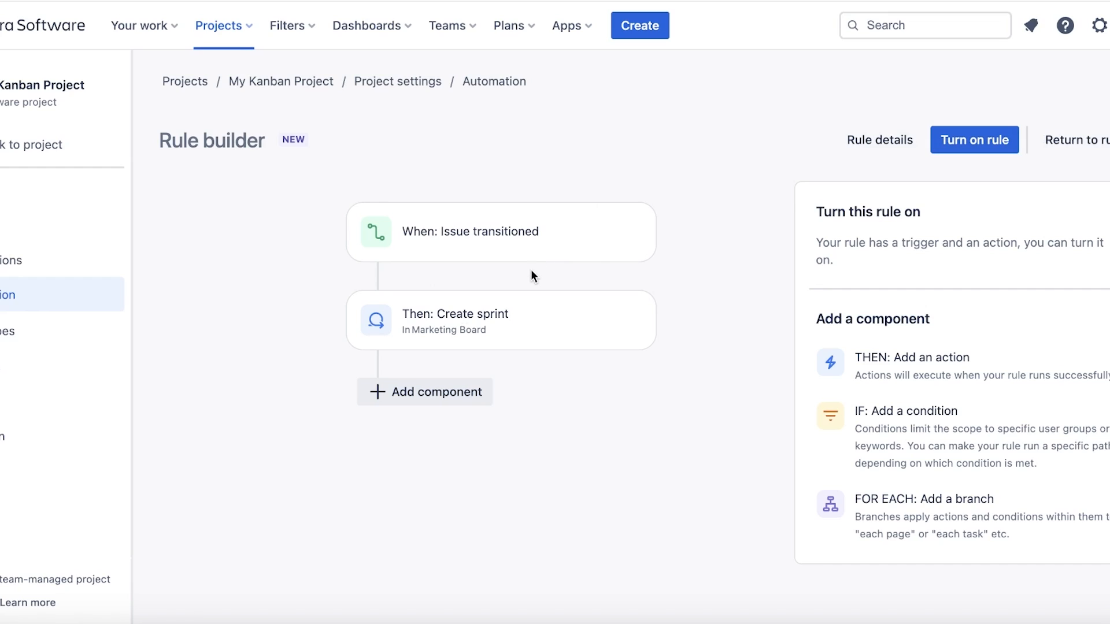
- Set the Issue transitioned trigger to run from the Content Creation status to the Collaborations status
mouse_move(510, 255)
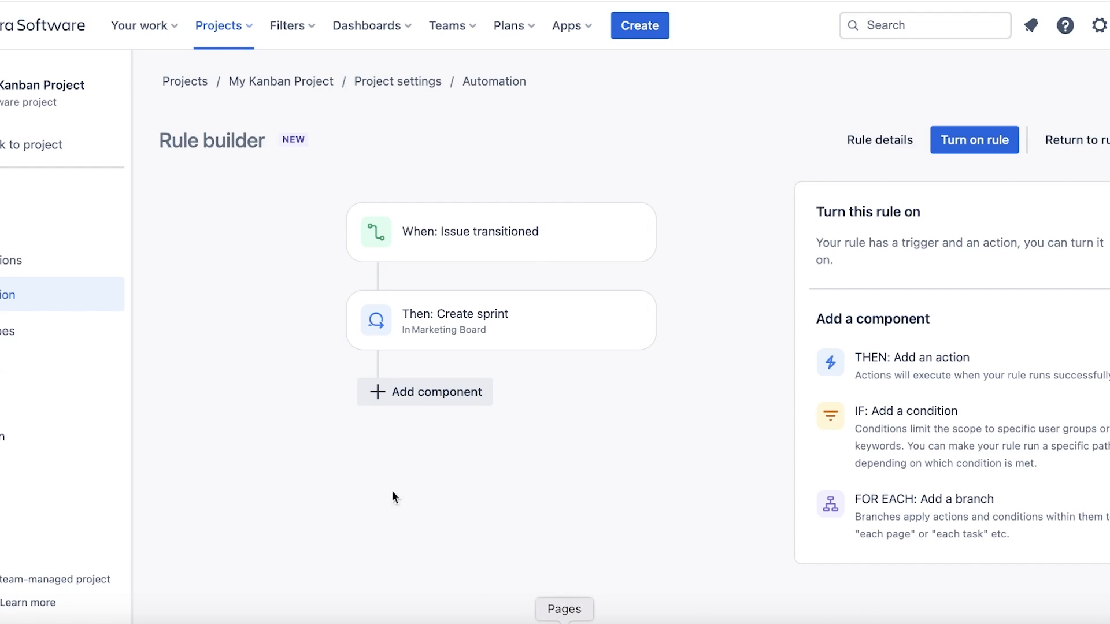
click(419, 255)
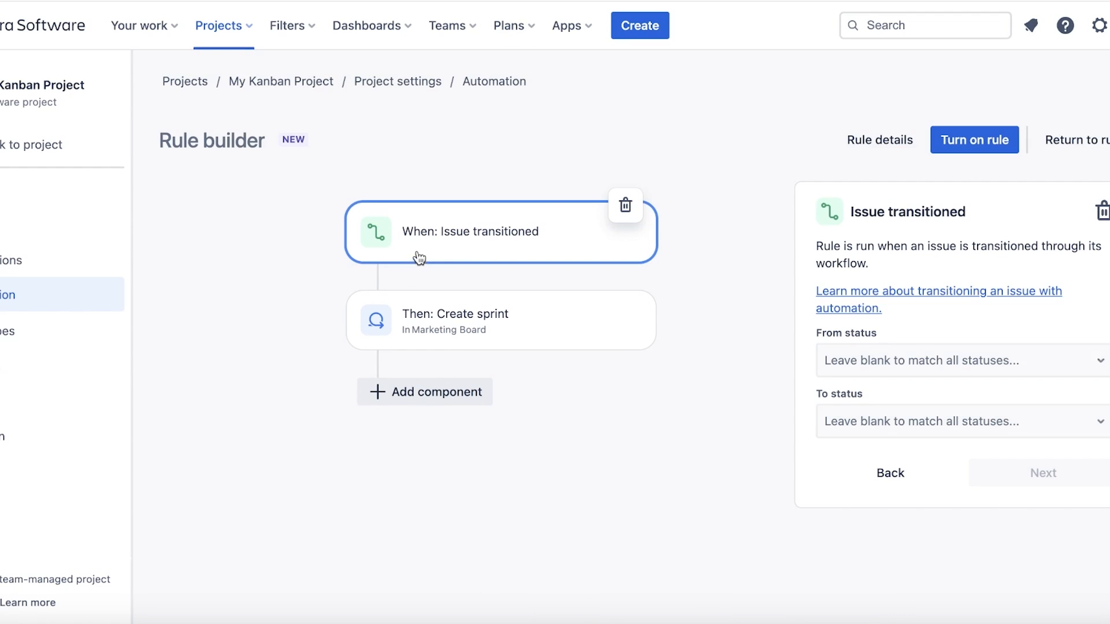
click(934, 360)
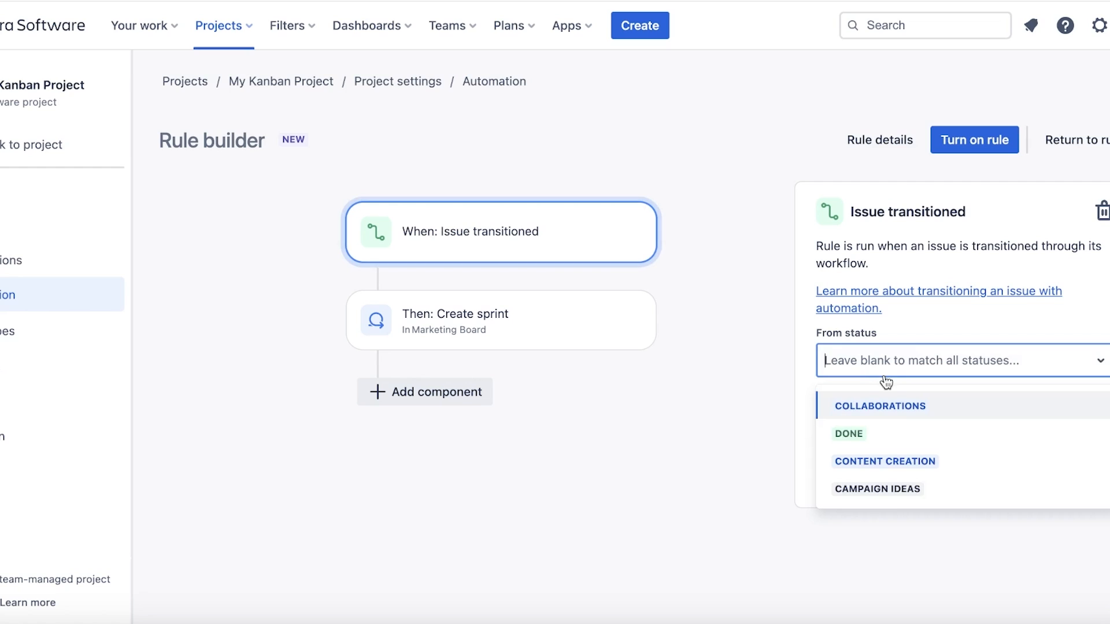
click(893, 466)
click(838, 422)
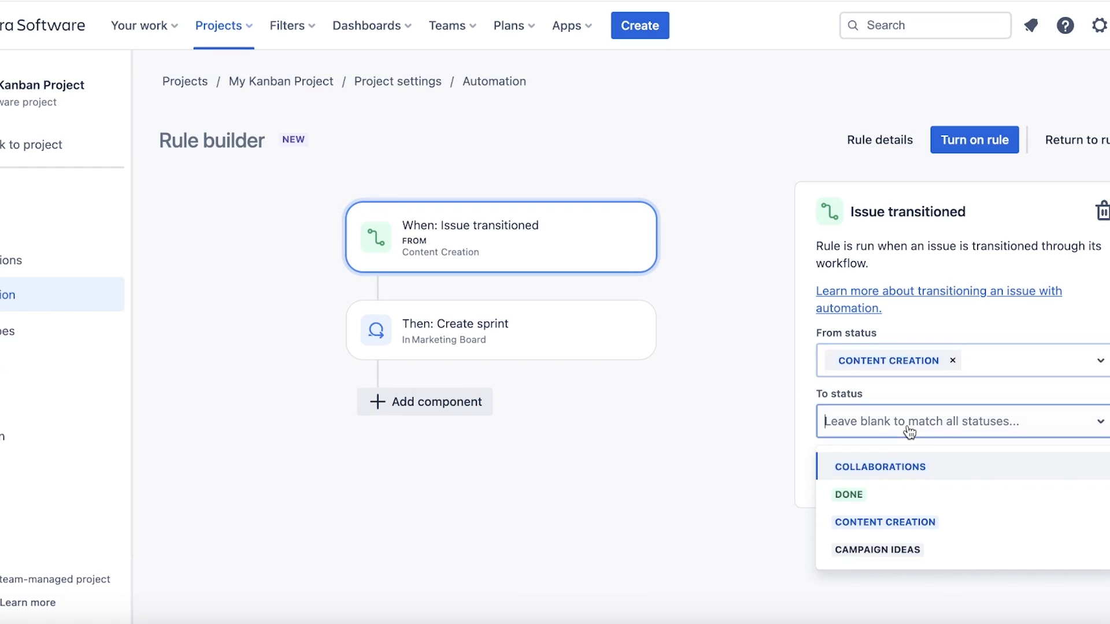
click(890, 467)
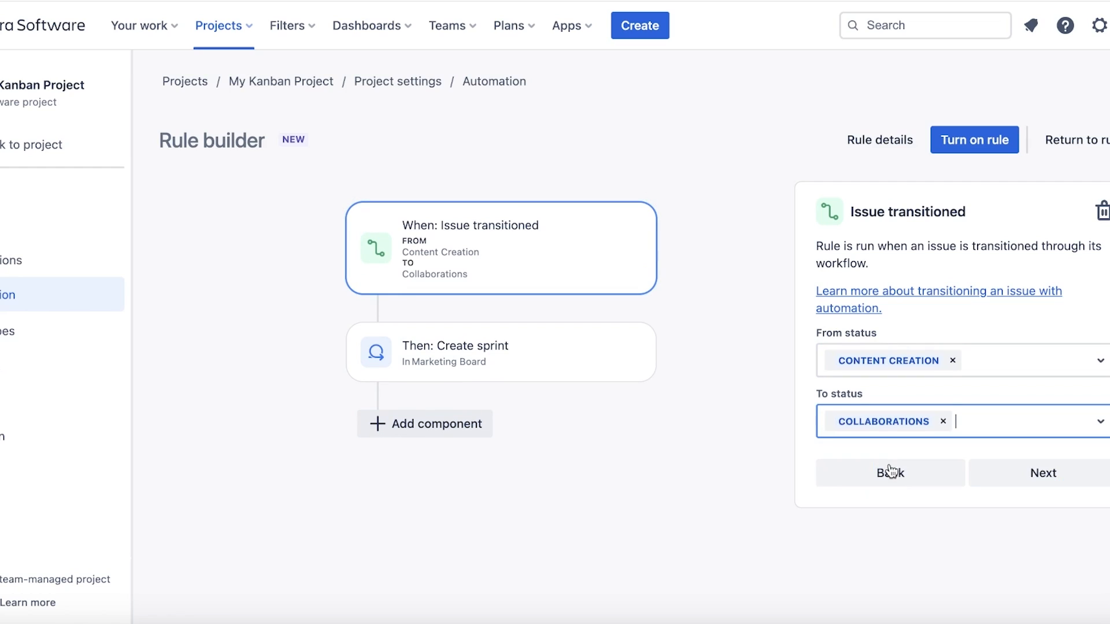
- Add Campaign Ideas as a second from status of the Issue transitioned trigger and confirm it
click(969, 370)
click(926, 459)
click(1017, 380)
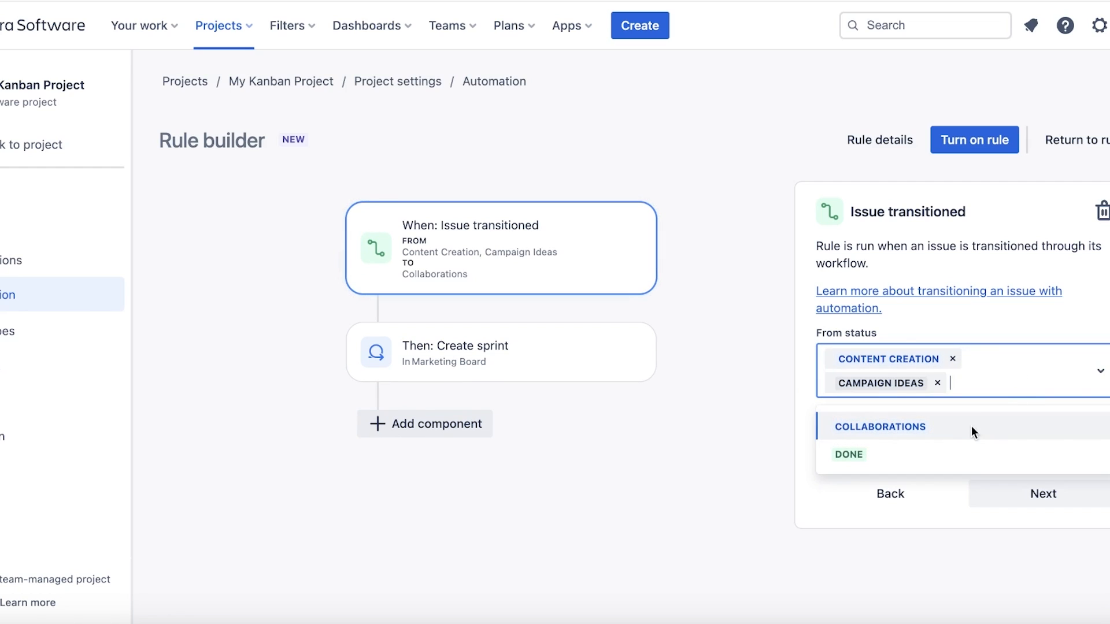
click(1032, 319)
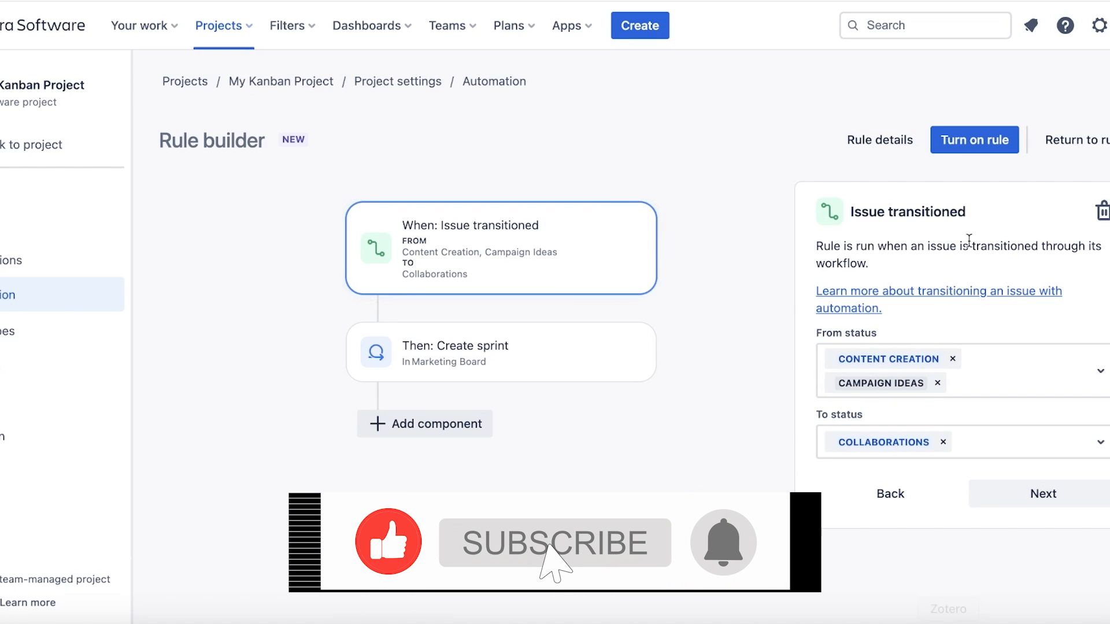
click(1044, 495)
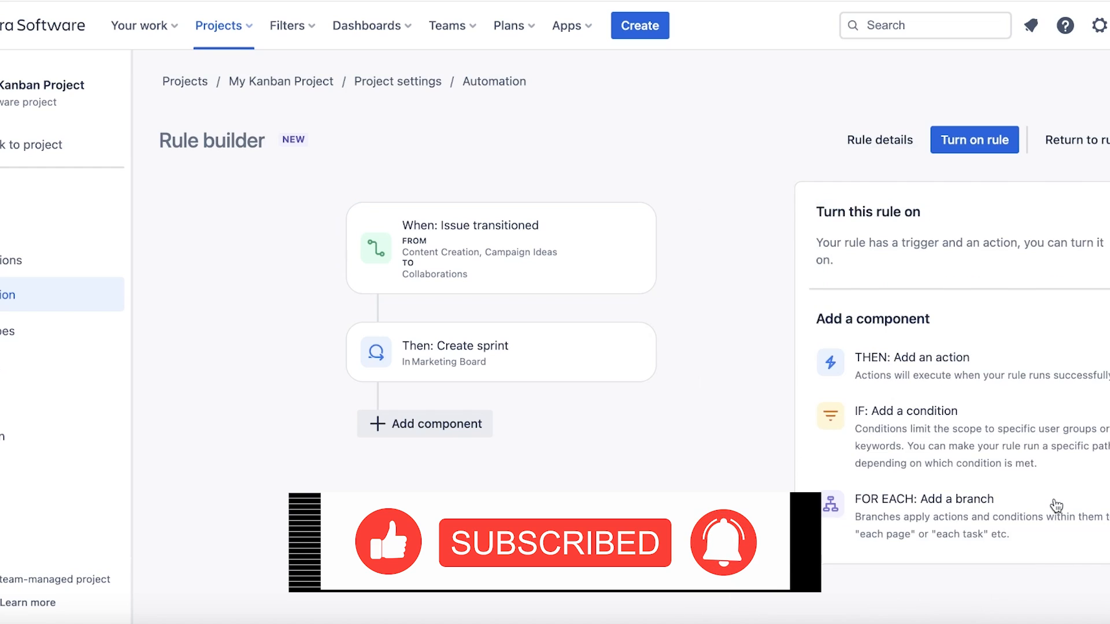
- Name the automation rule "Influecer SPrint" and turn it on, keeping it editable by all admins
click(948, 144)
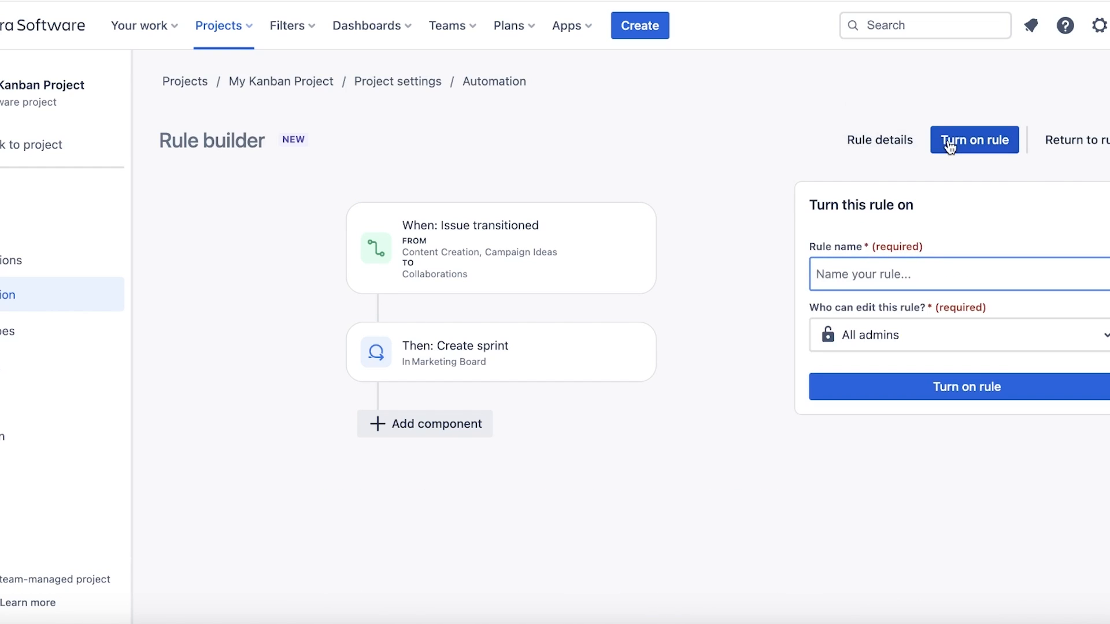
text(Influe)
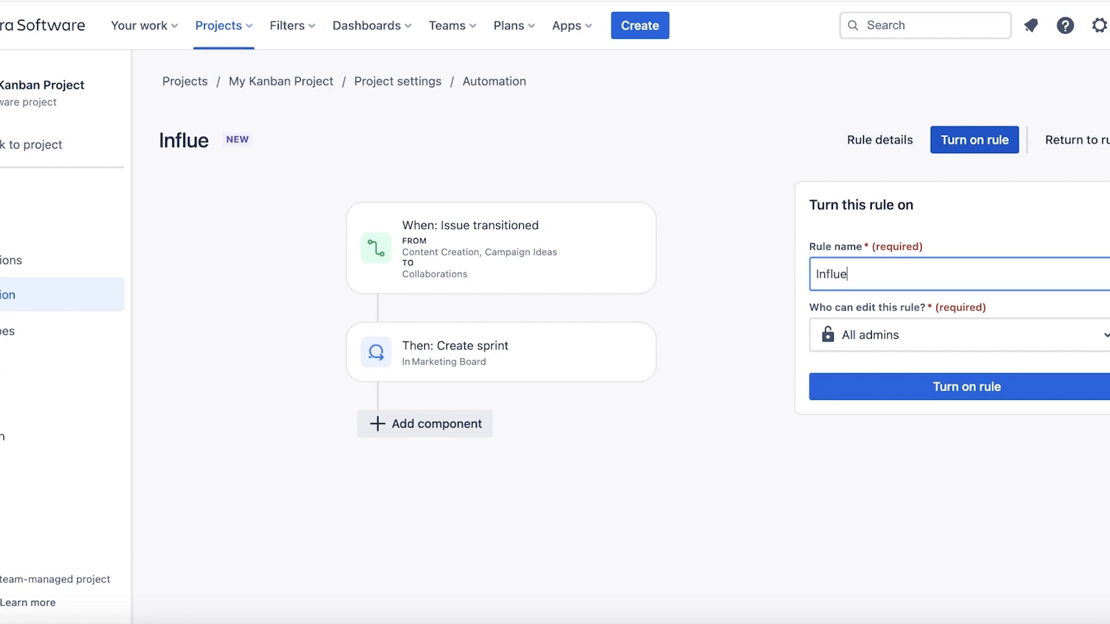
text(cer SPrint)
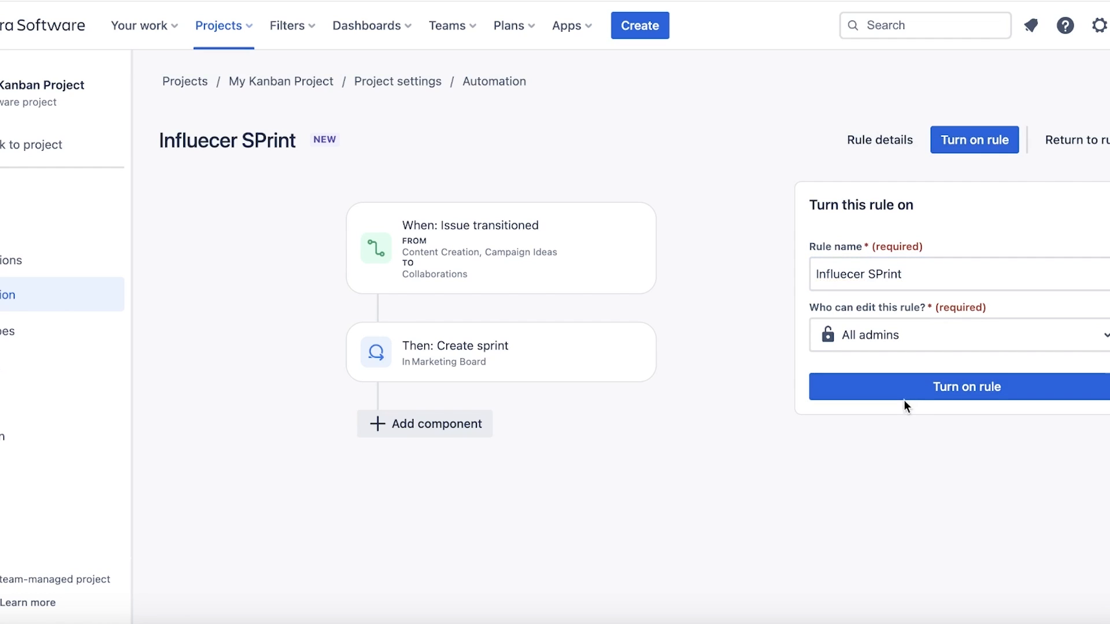
click(901, 382)
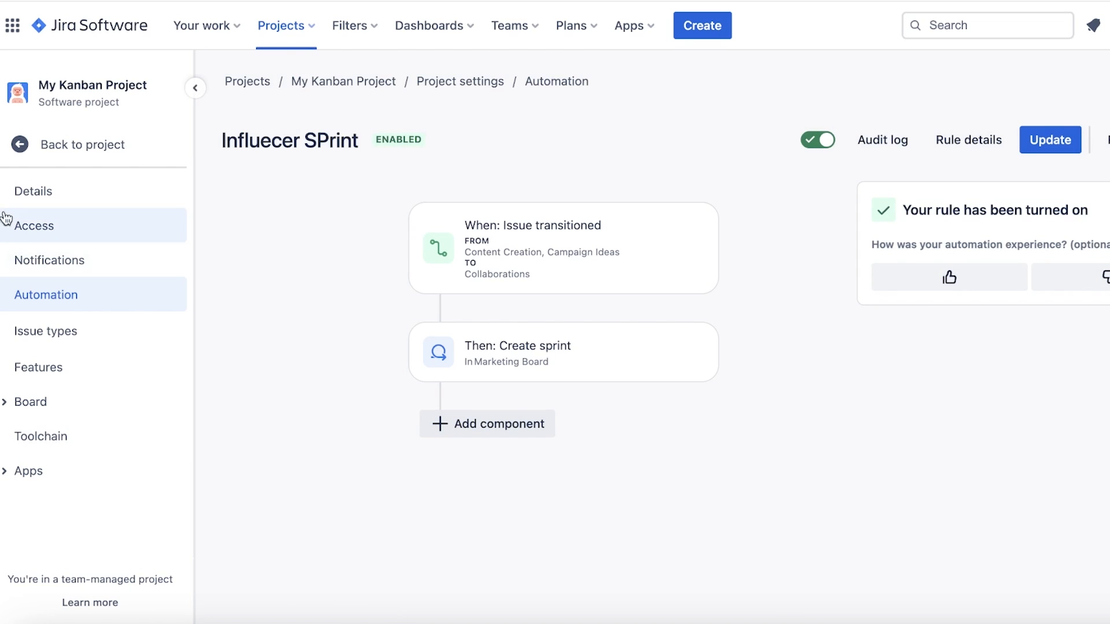
- Return to the Marketing Board and start creating a new dashboard
click(21, 143)
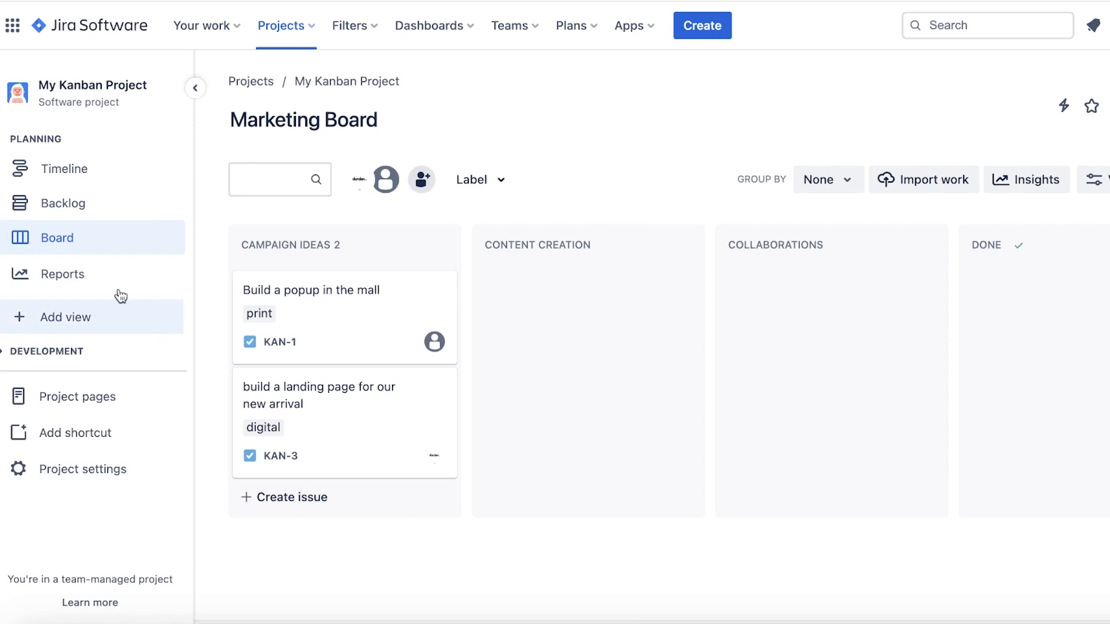
click(422, 30)
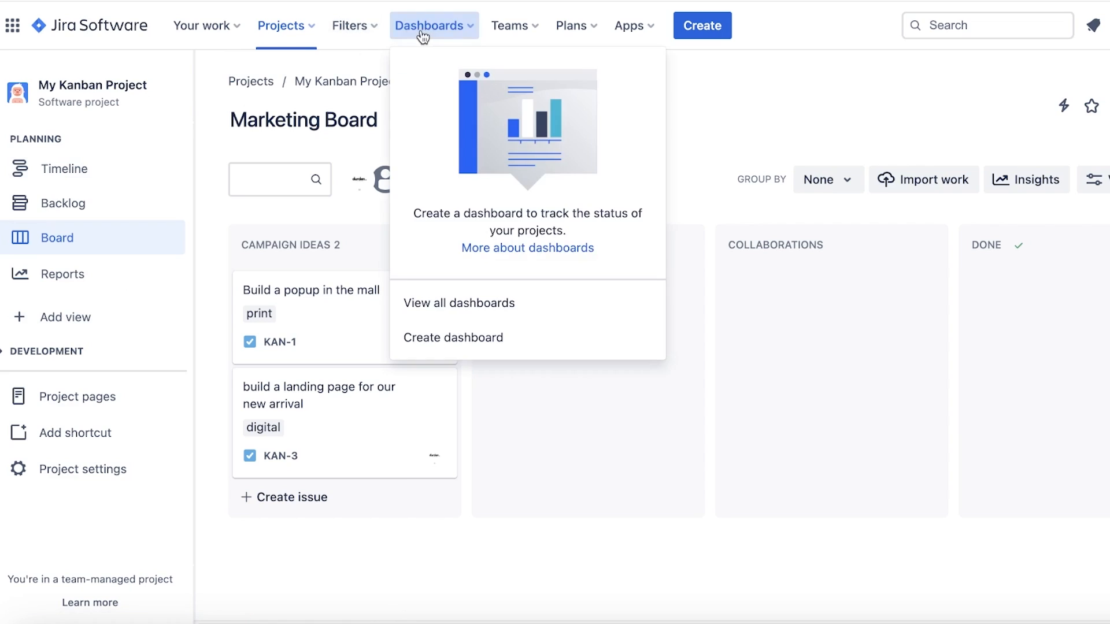
click(352, 30)
click(429, 29)
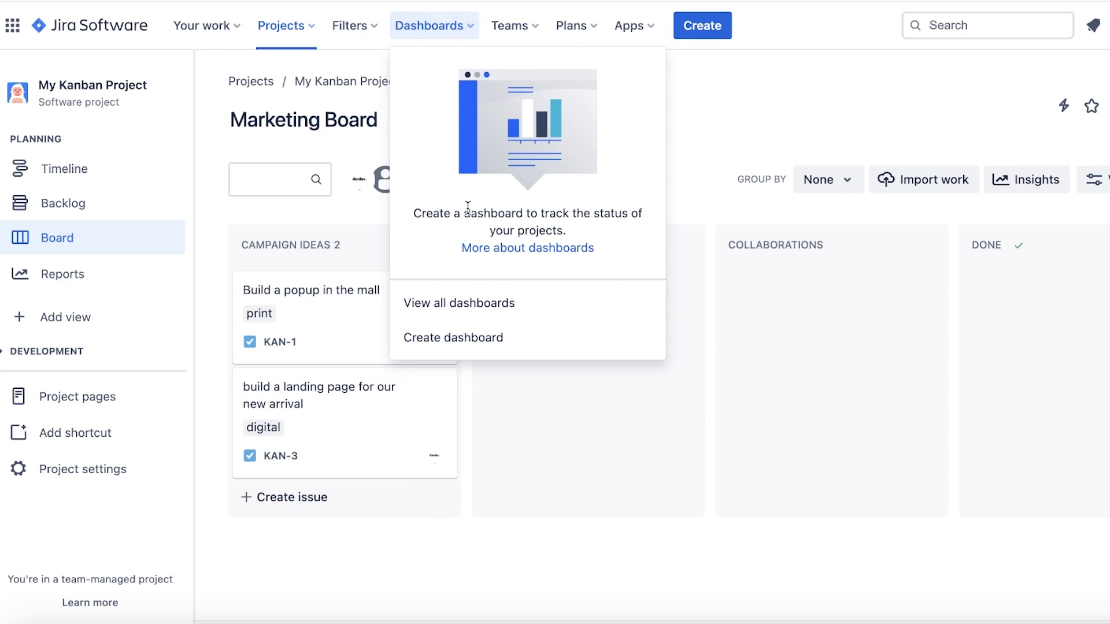
click(463, 337)
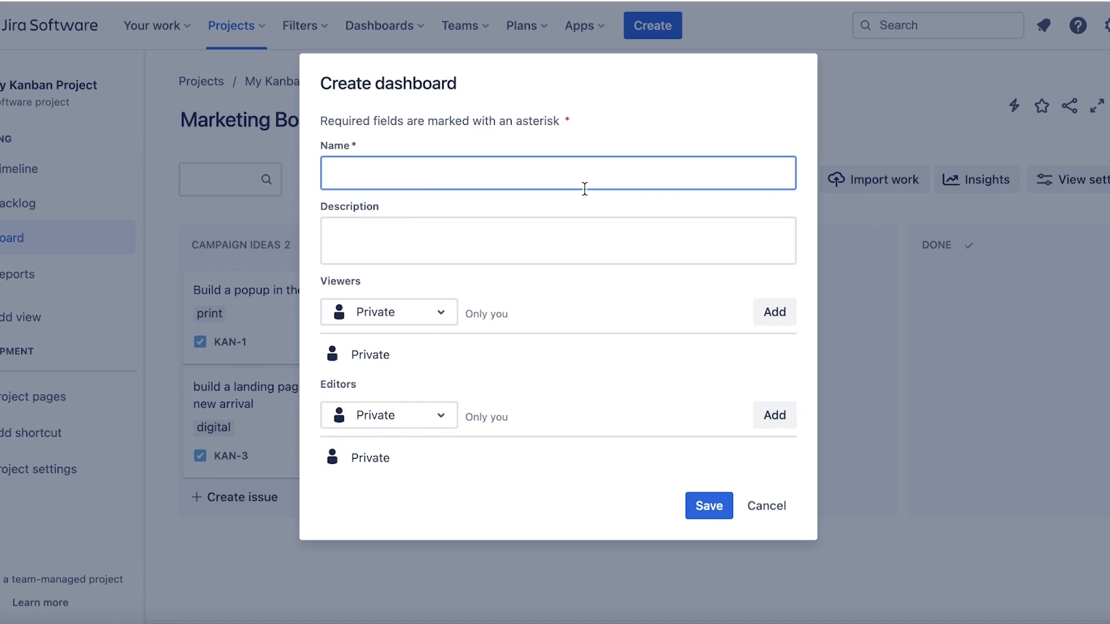
- Name the new dashboard "Brids Eye" and describe it as "Agency A Markeing"
text(Brids Eye)
click(570, 238)
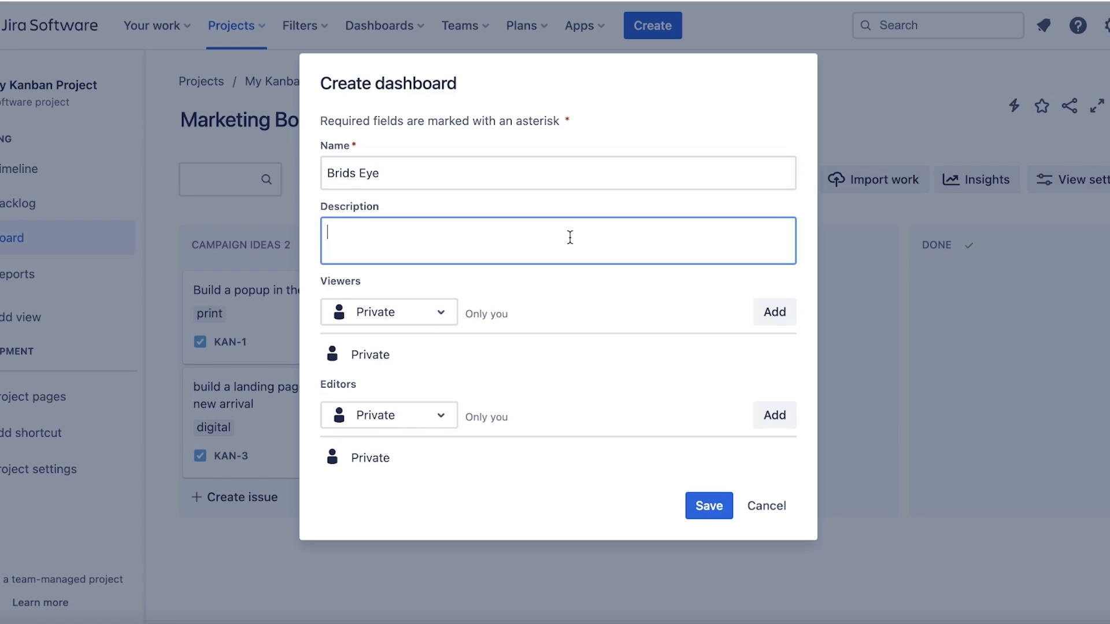
text(Agency A Markeing)
click(373, 233)
text(A Markeing)
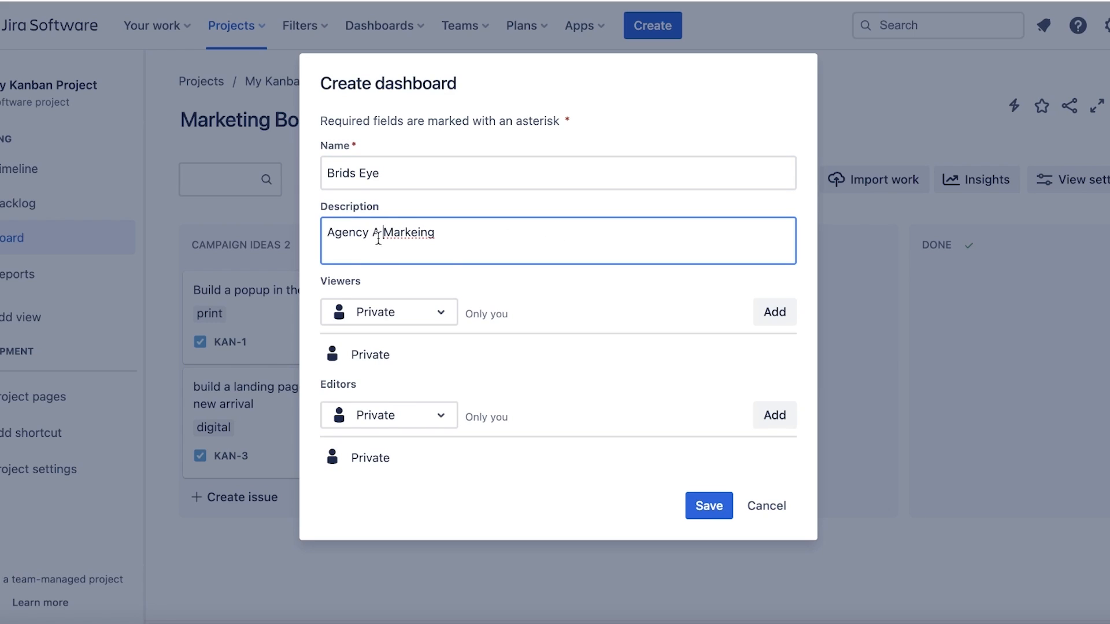
- Add My Kanban Project with all roles as the dashboard's viewers, keep the editors private and save the dashboard
click(438, 311)
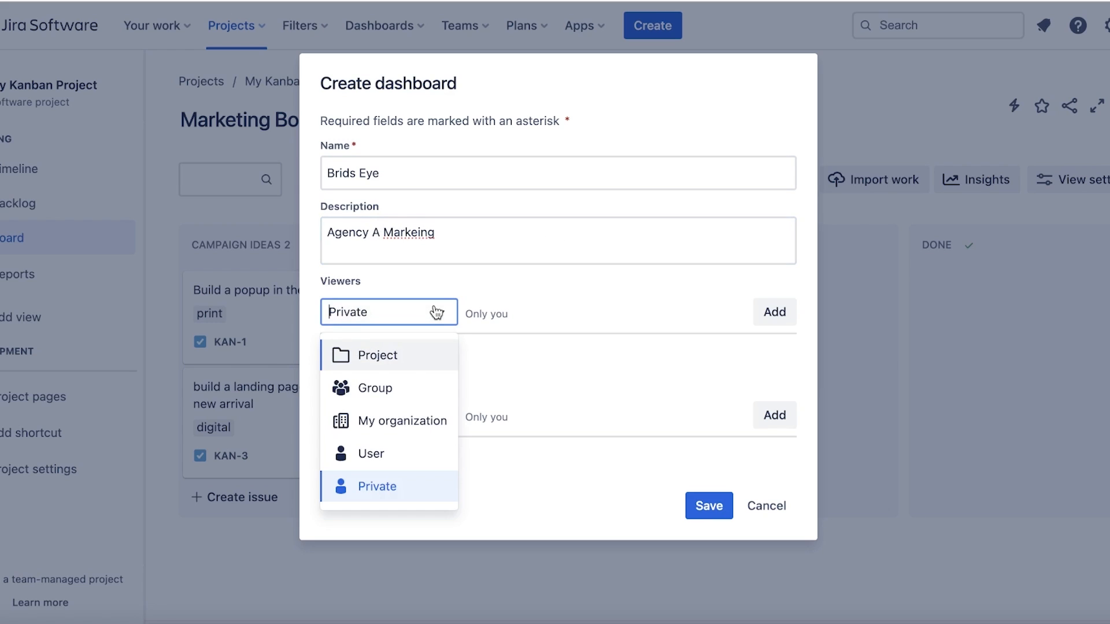
click(413, 357)
click(489, 312)
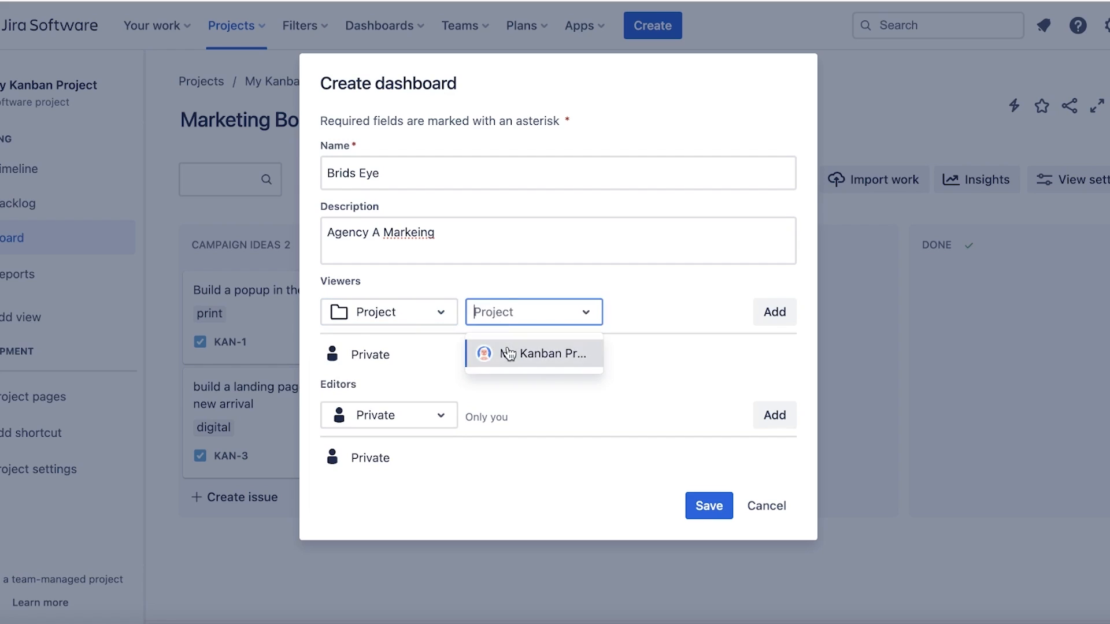
click(503, 354)
click(373, 306)
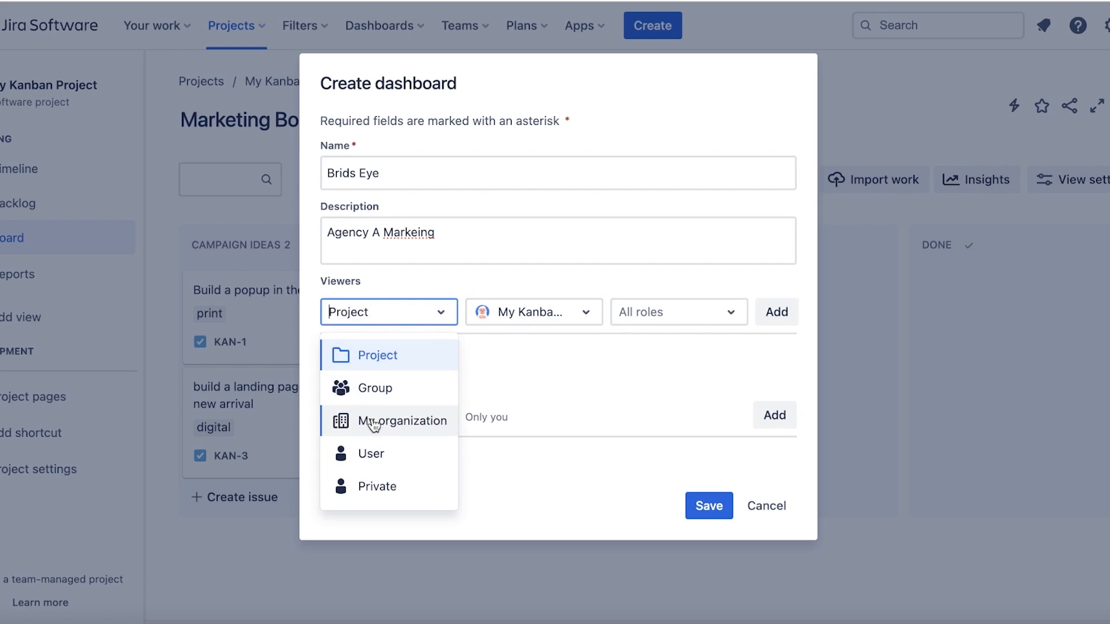
click(634, 374)
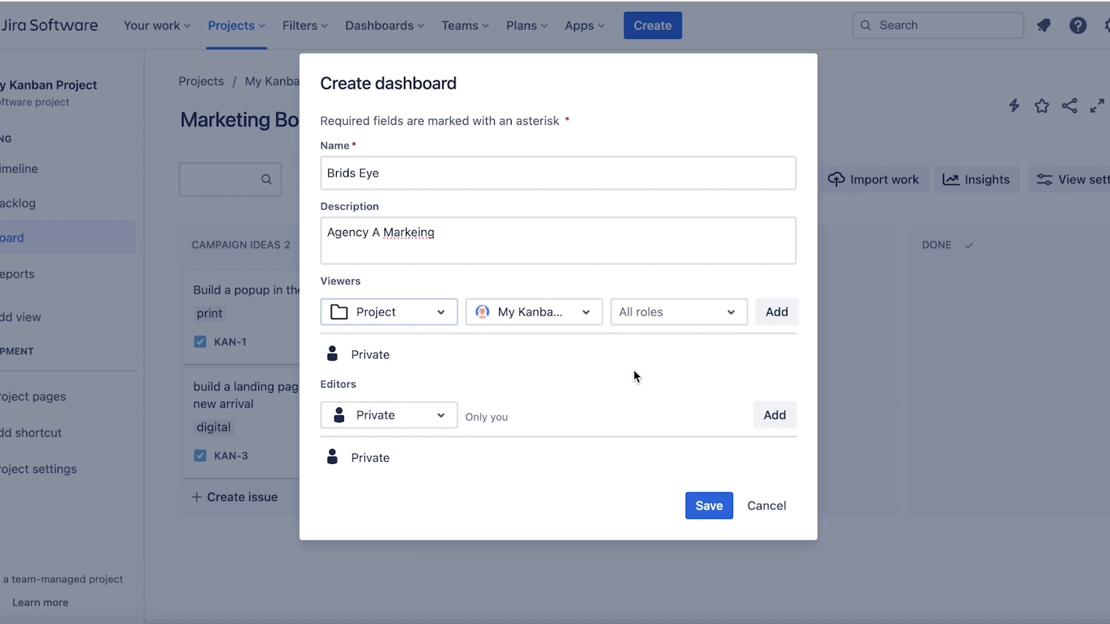
click(777, 312)
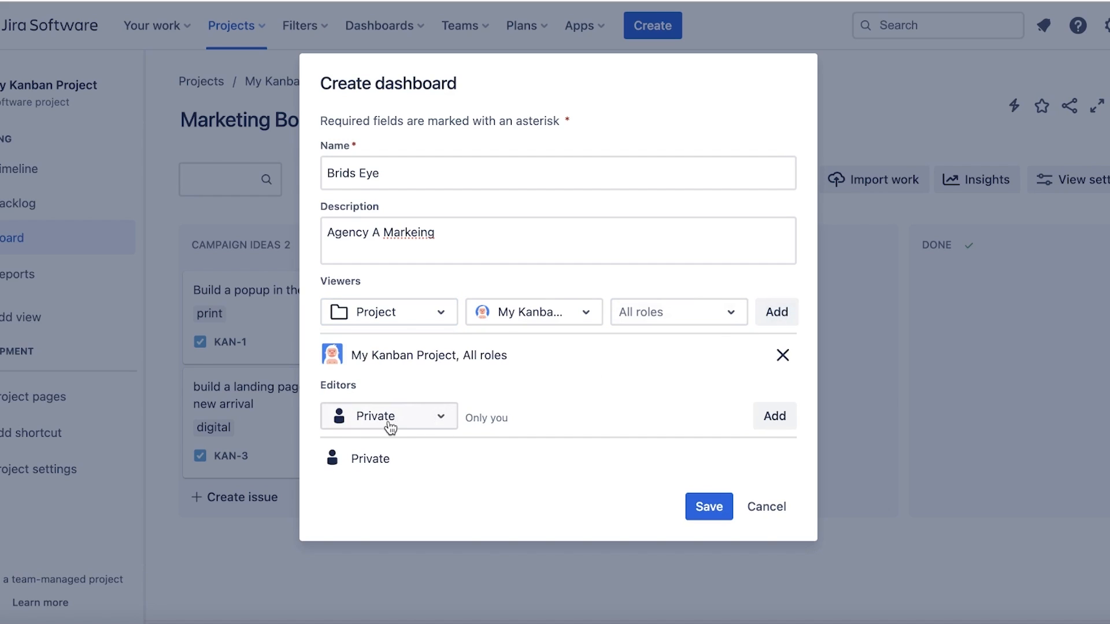
click(699, 506)
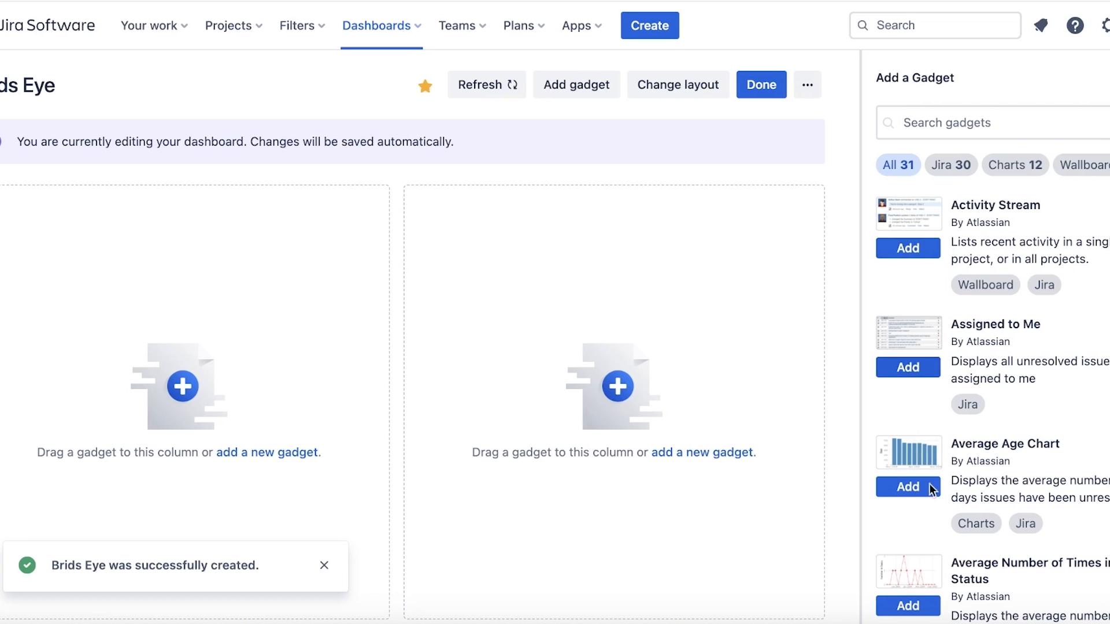
- Look through the list of gadgets that can be added to the dashboard
scroll(918, 346, down, 8)
scroll(912, 379, up, 8)
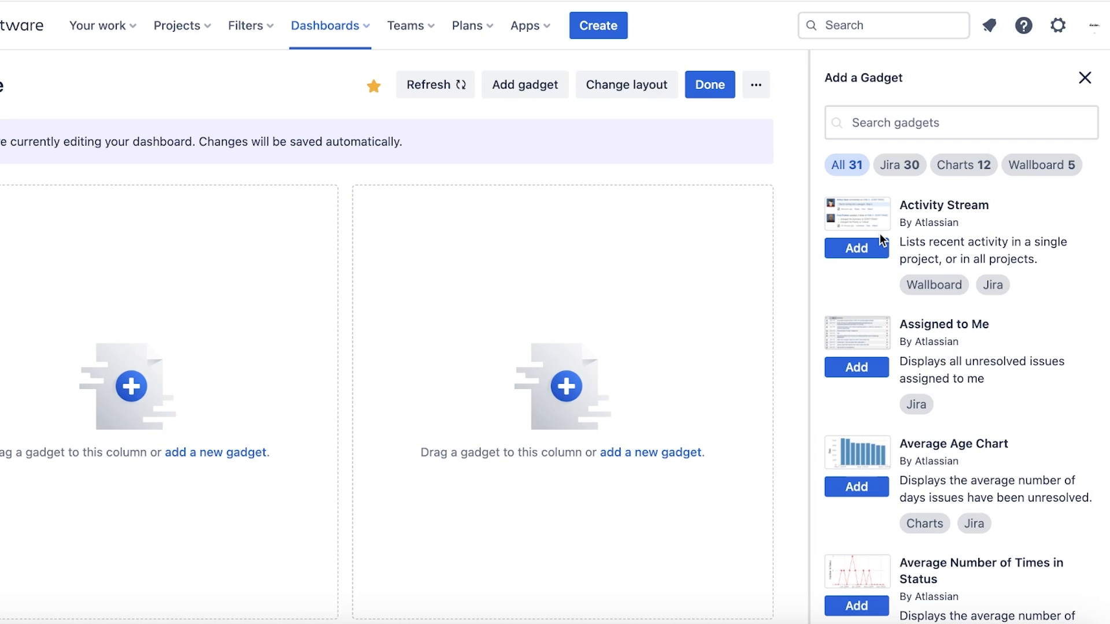
click(855, 247)
scroll(832, 376, down, 10)
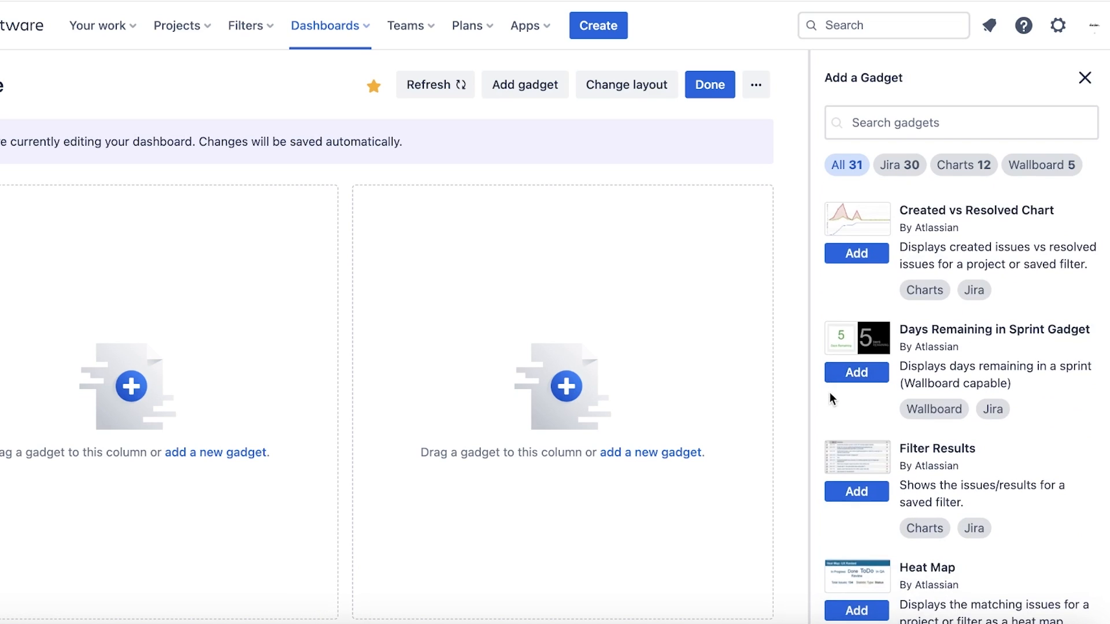
scroll(830, 394, up, 6)
scroll(855, 410, down, 12)
scroll(880, 426, up, 15)
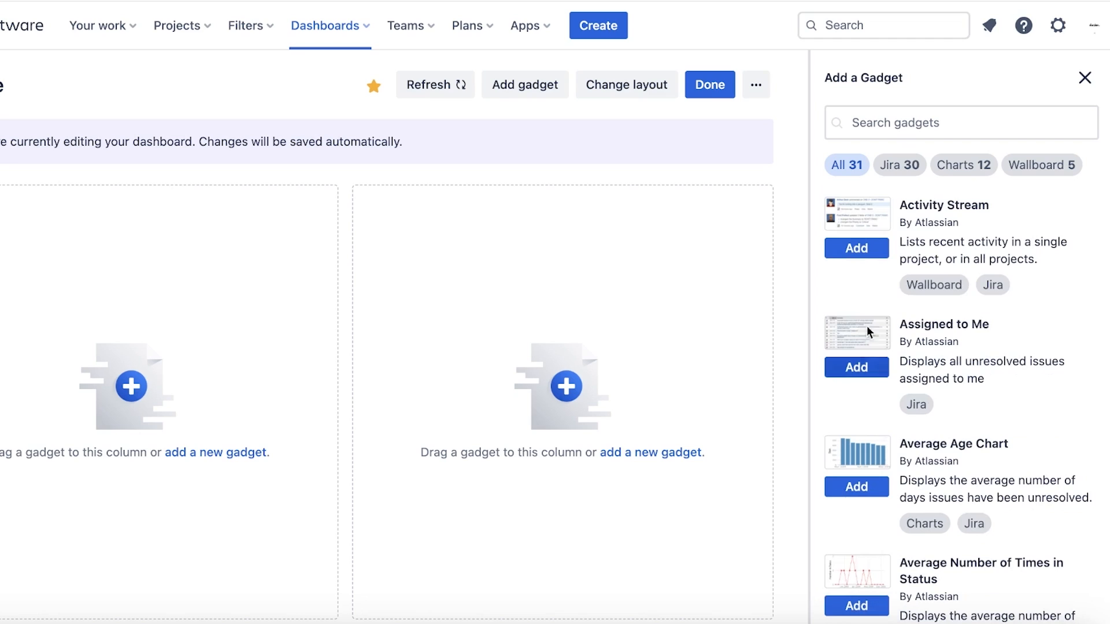
- Add the Activity Stream gadget to the Brids Eye dashboard and review its recent activity entries
drag(874, 340, 667, 358)
click(1028, 342)
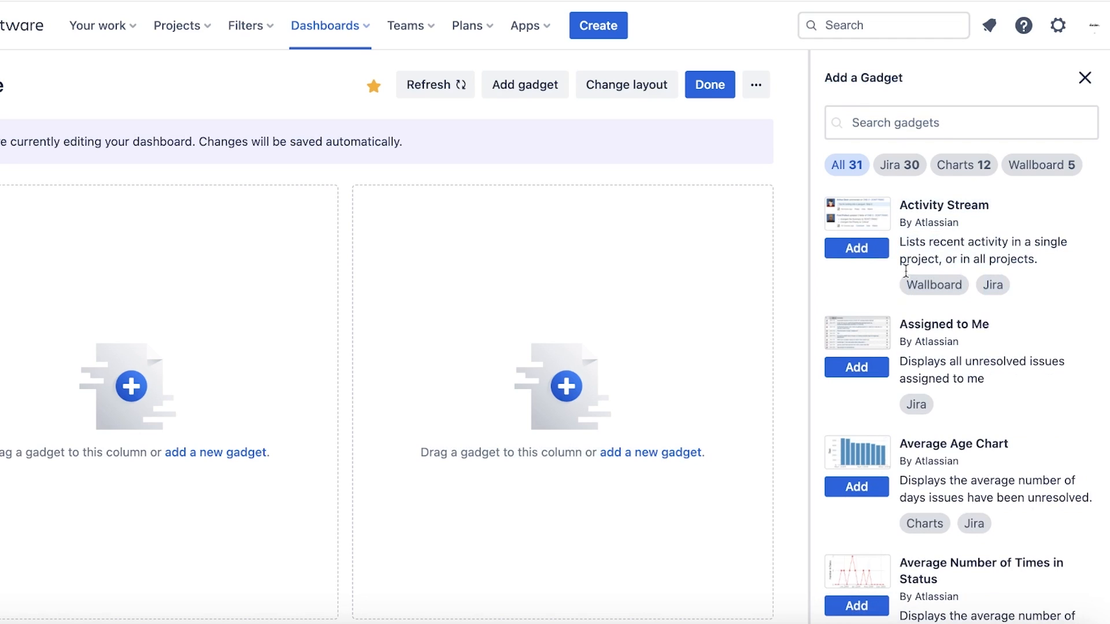
click(865, 250)
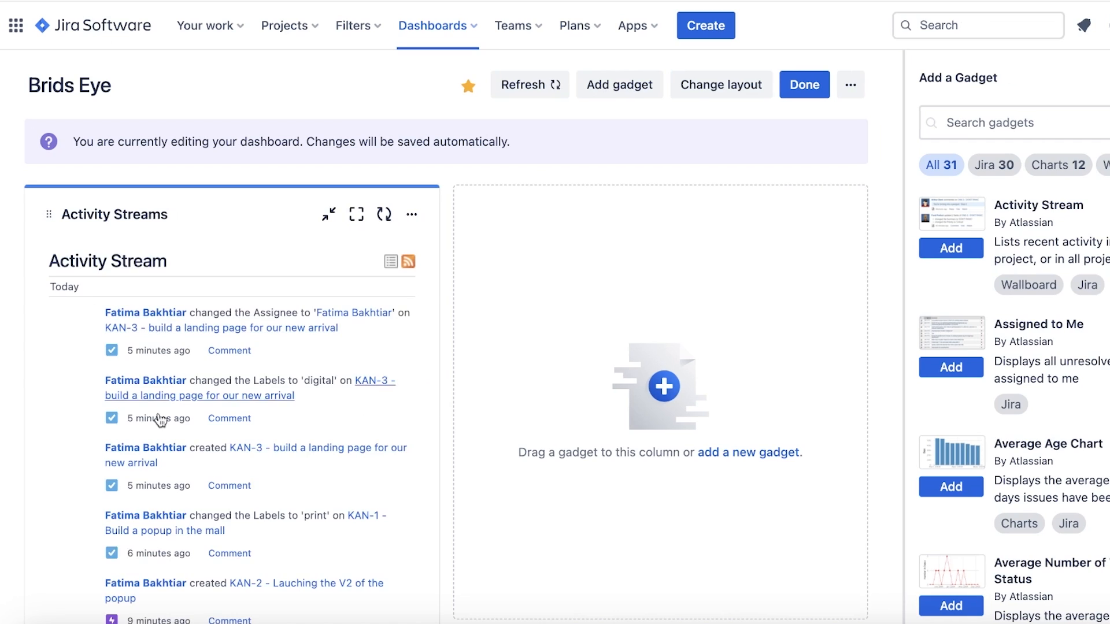
scroll(203, 425, down, 3)
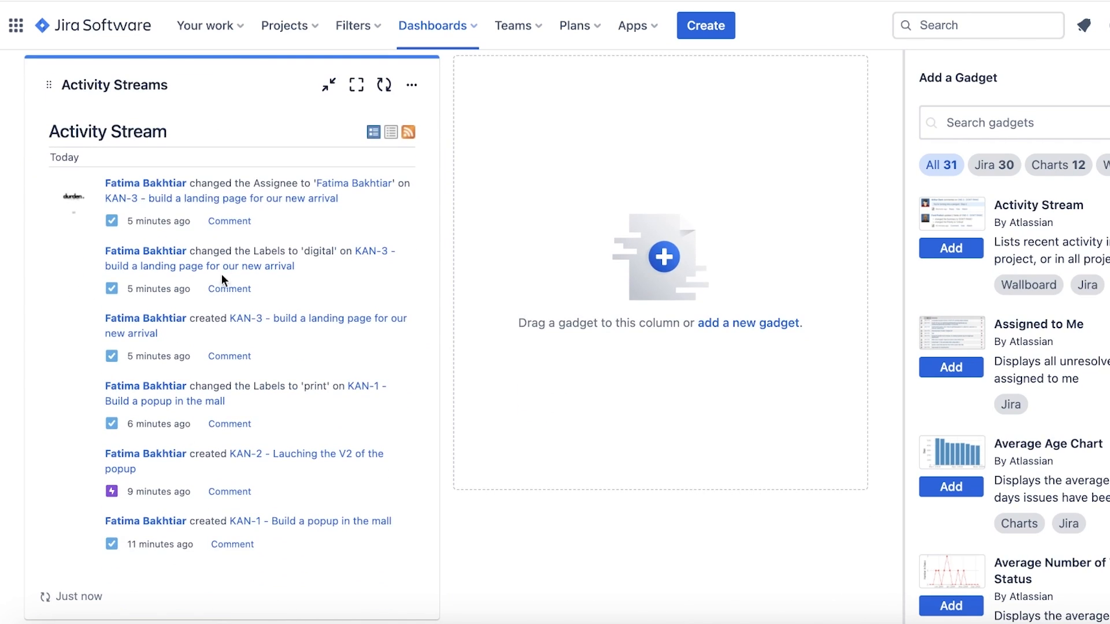
scroll(223, 280, up, 3)
- Add the Created vs Resolved Chart gadget to the dashboard and review its configuration fields
scroll(1057, 357, down, 3)
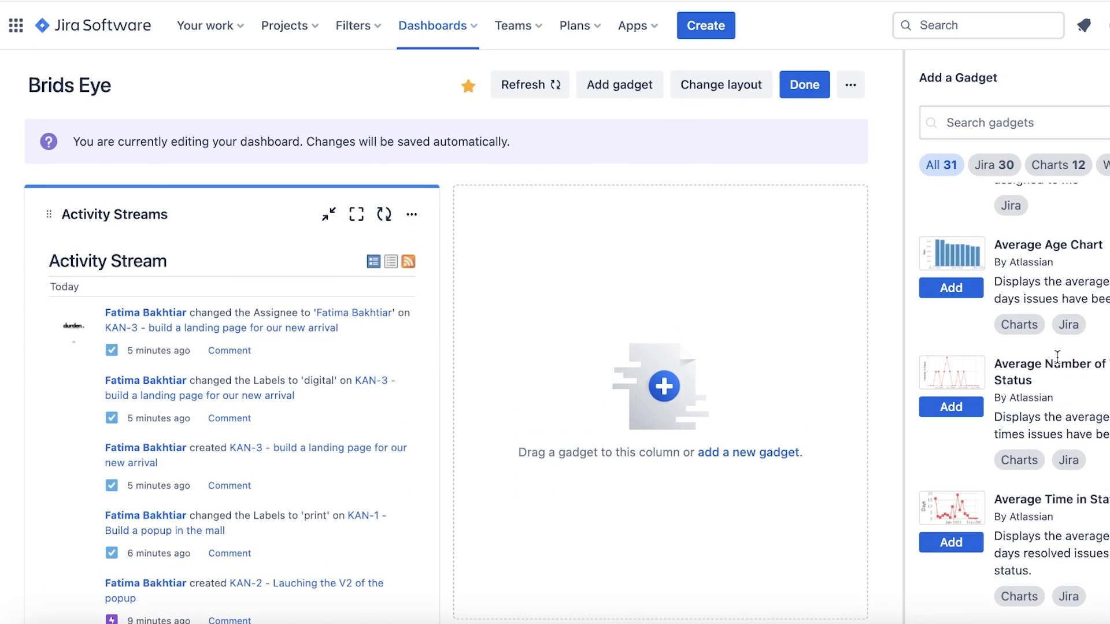
scroll(1014, 297, down, 4)
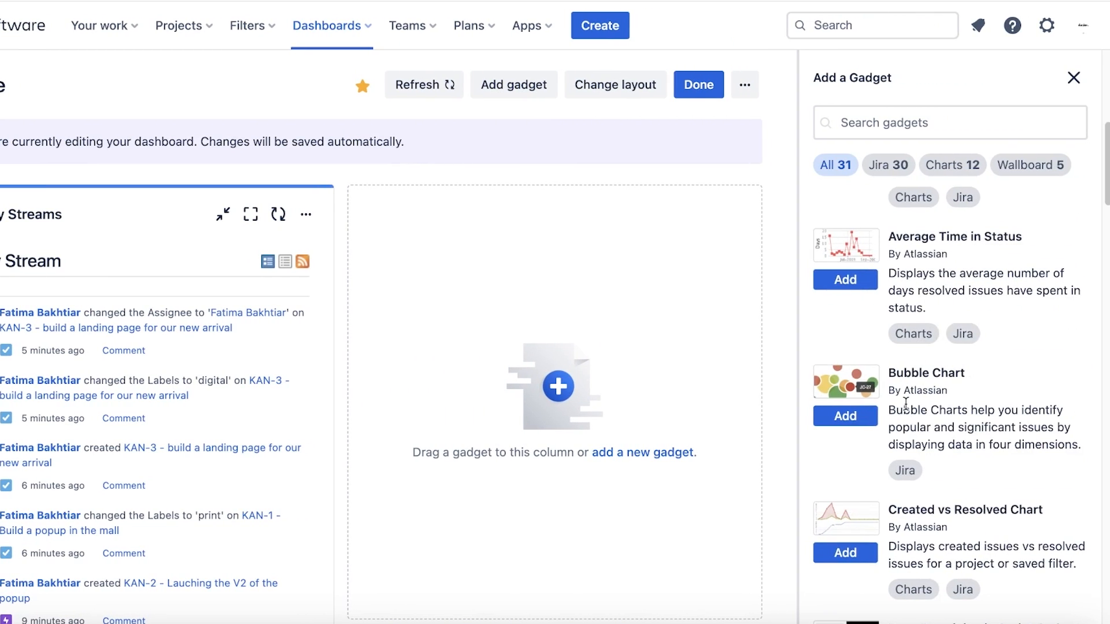
scroll(906, 403, down, 5)
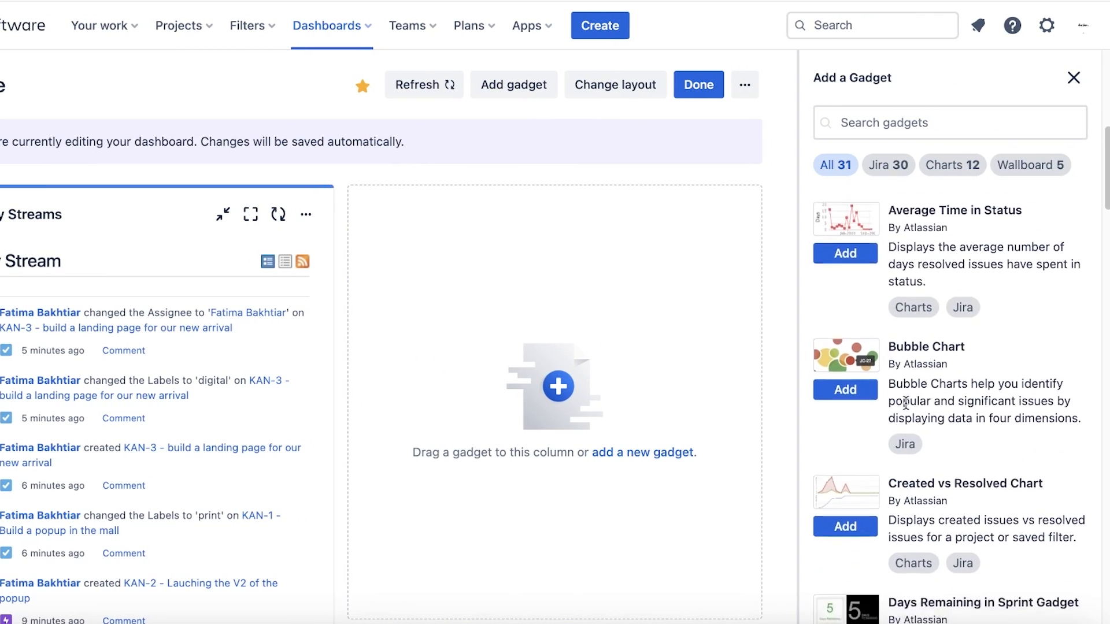
click(871, 273)
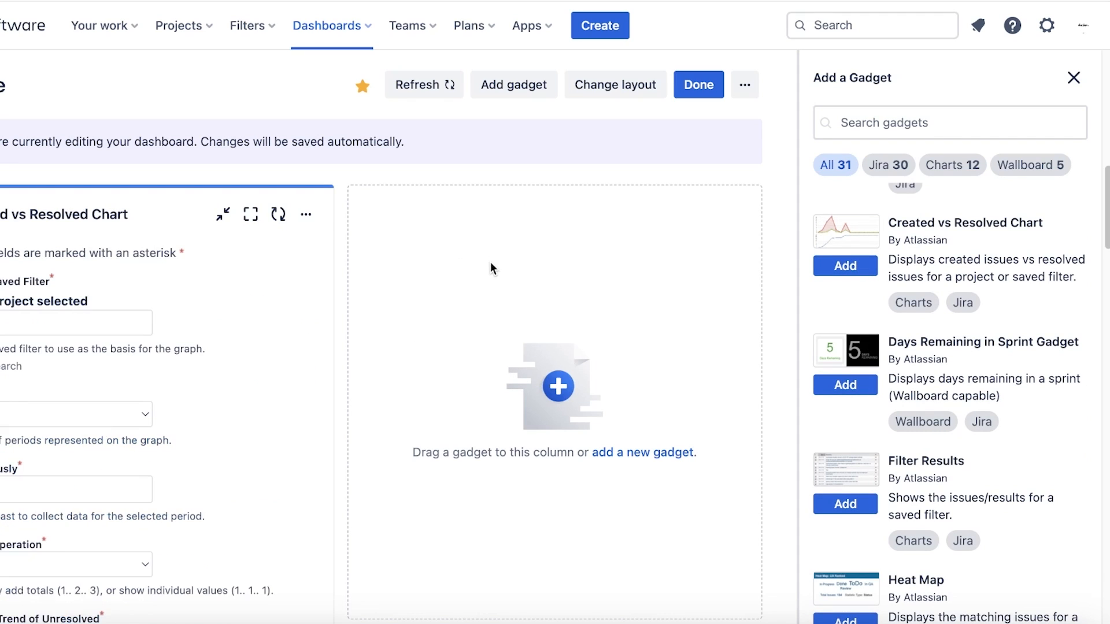
scroll(122, 318, down, 8)
scroll(116, 308, up, 7)
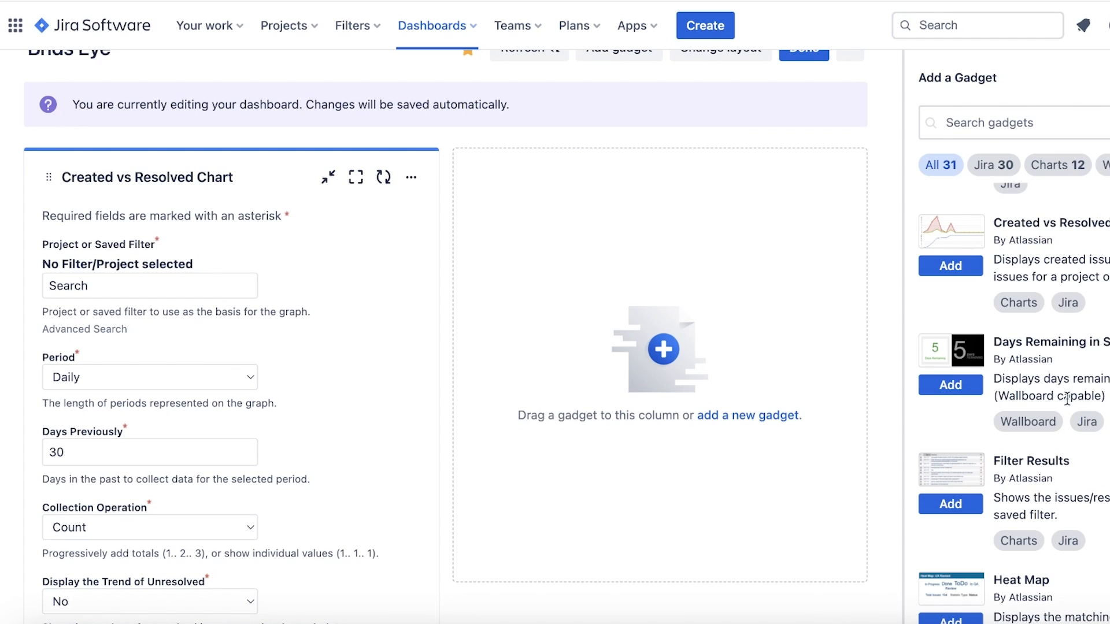
- Add the Voted Issues gadget and move it into the dashboard's empty second column
scroll(1066, 399, down, 7)
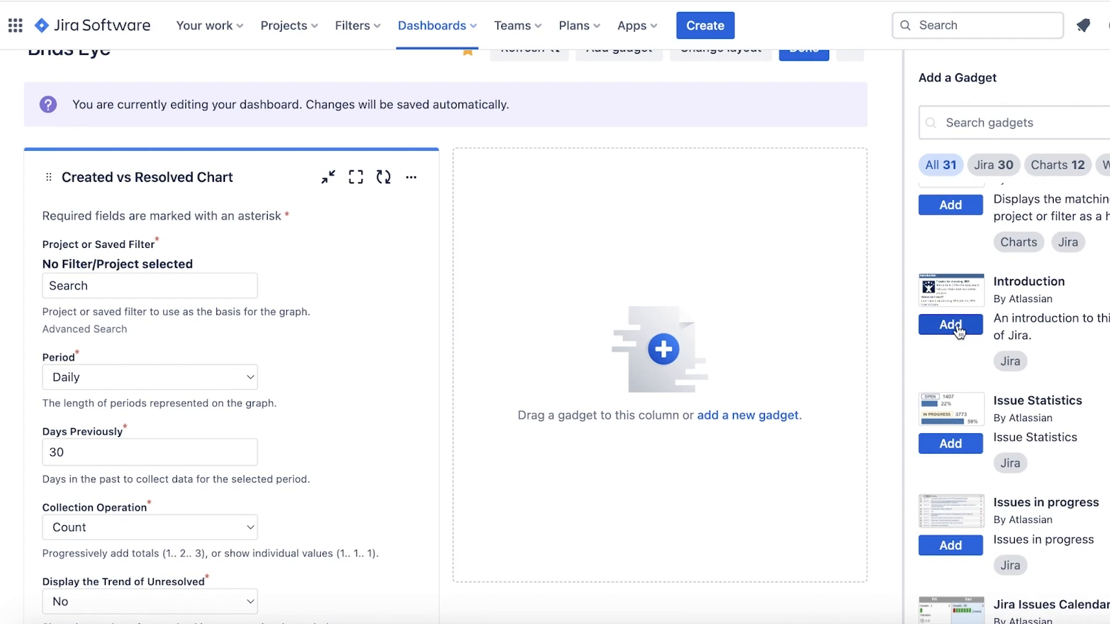
scroll(948, 347, down, 10)
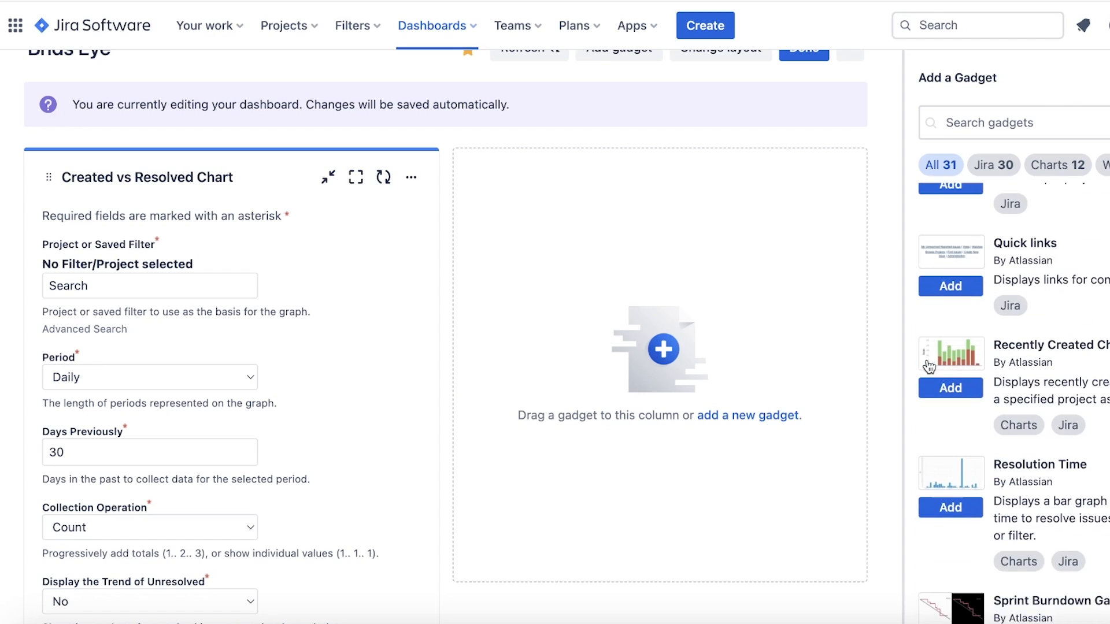
scroll(833, 526, down, 3)
scroll(992, 470, down, 6)
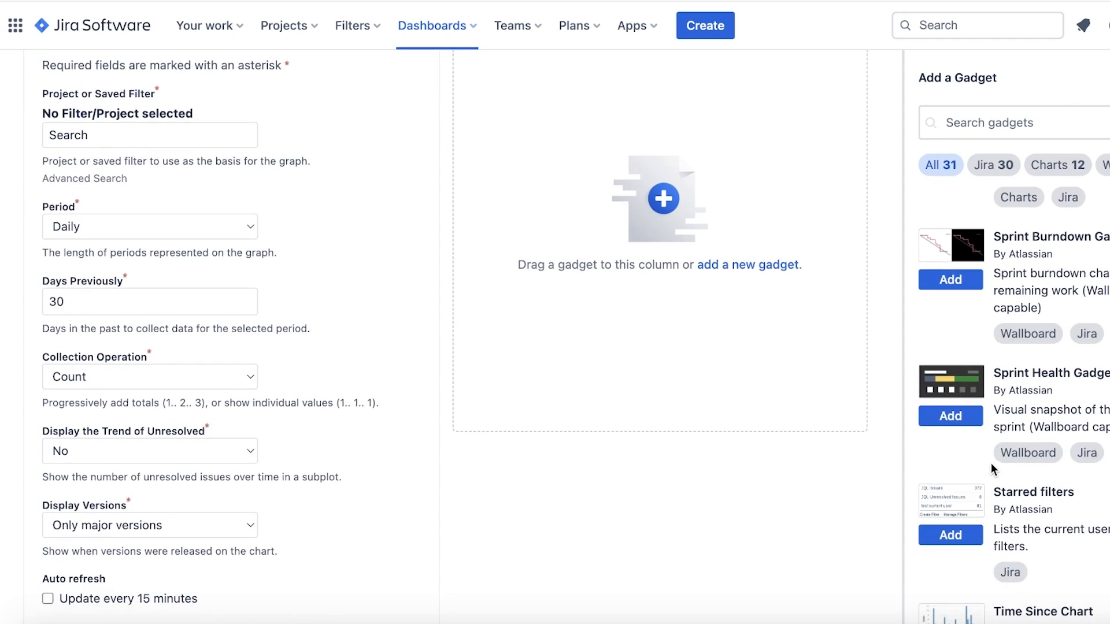
scroll(993, 469, up, 3)
scroll(976, 520, down, 10)
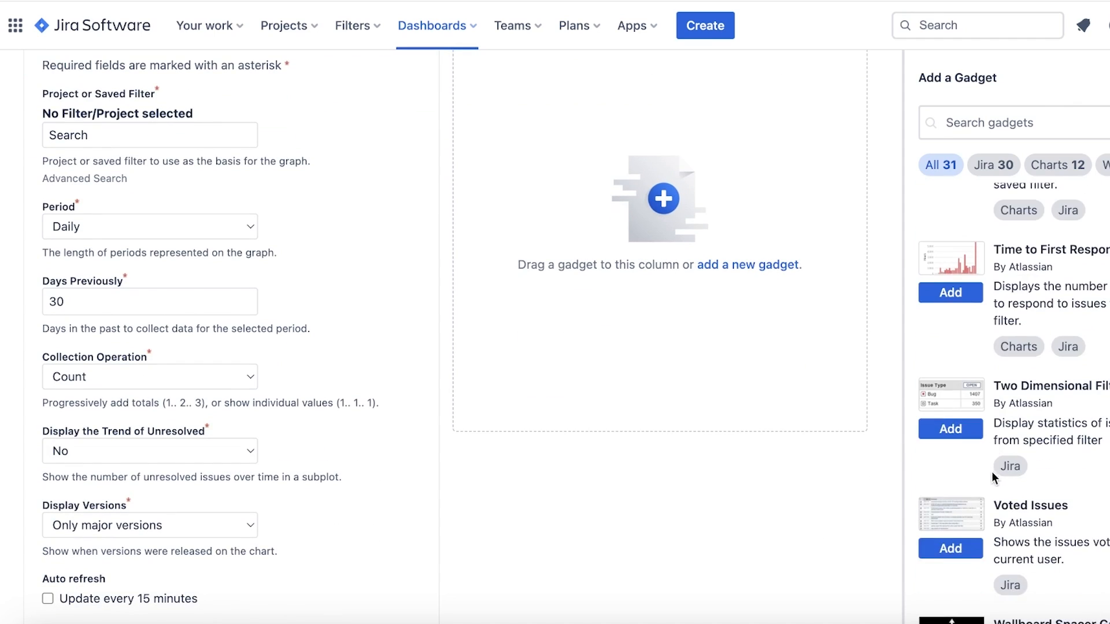
scroll(566, 404, up, 3)
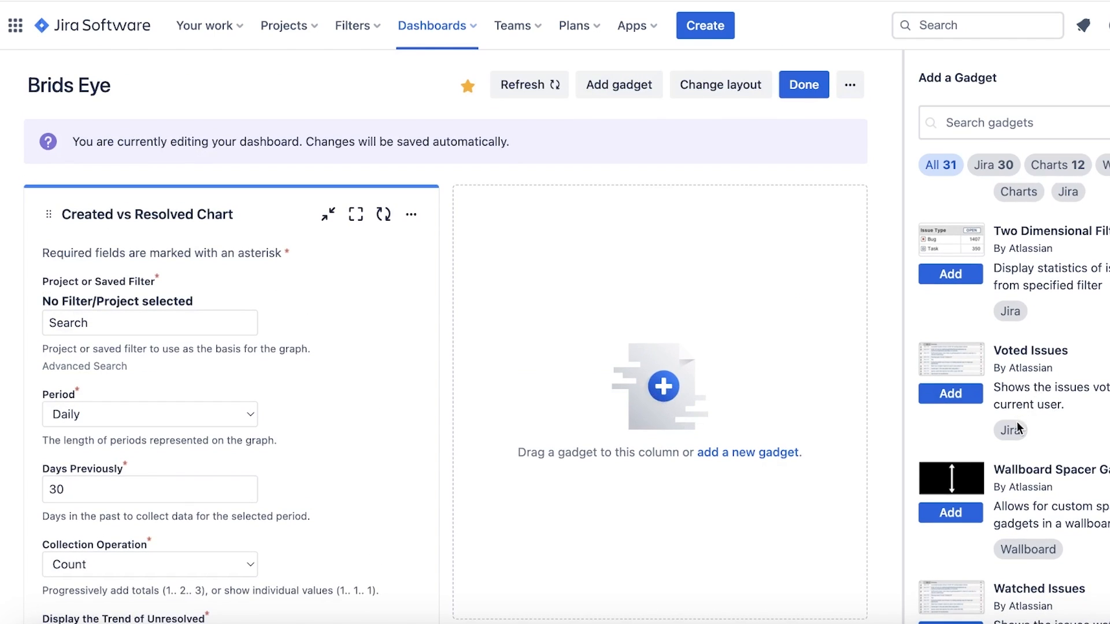
scroll(1016, 421, down, 3)
click(961, 237)
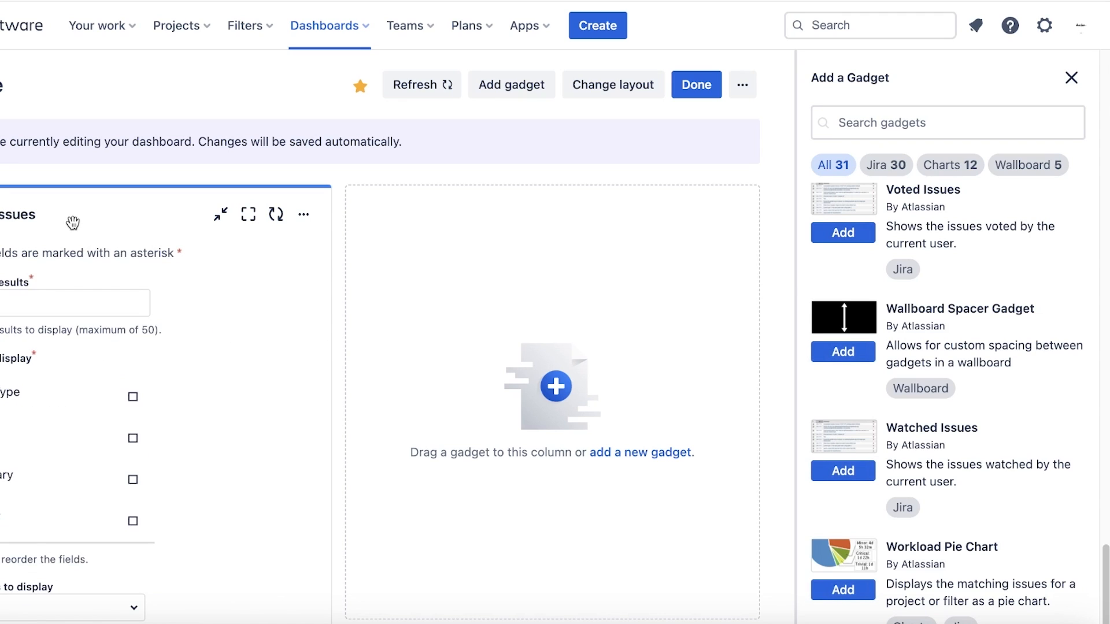
drag(72, 220, 579, 386)
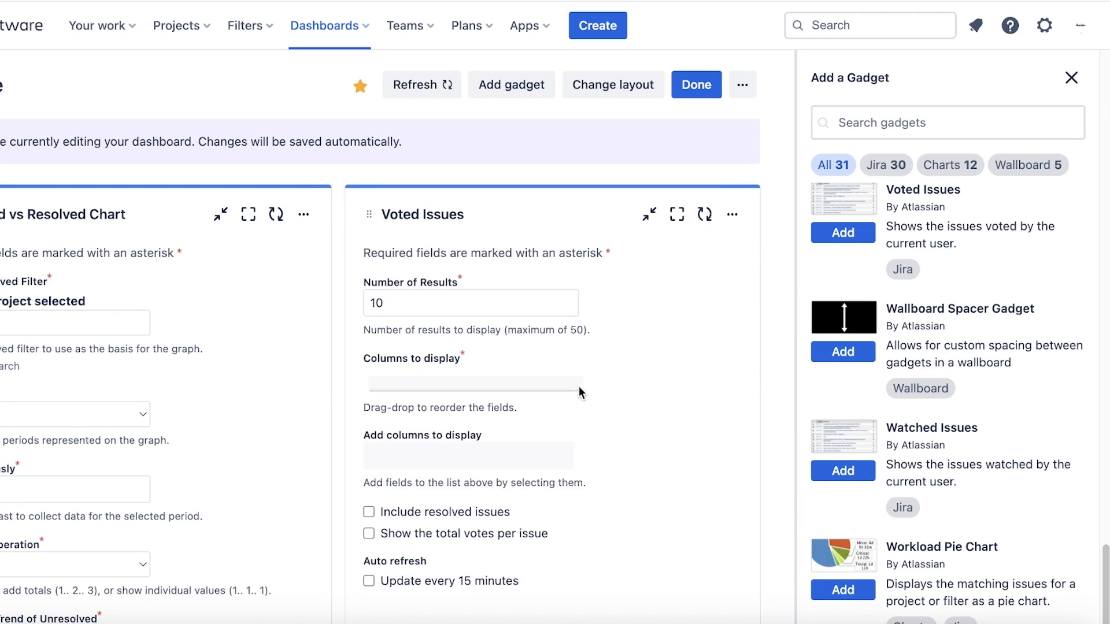
- Examine the Voted Issues gadget's settings for number of results, displayed columns and auto refresh
click(500, 302)
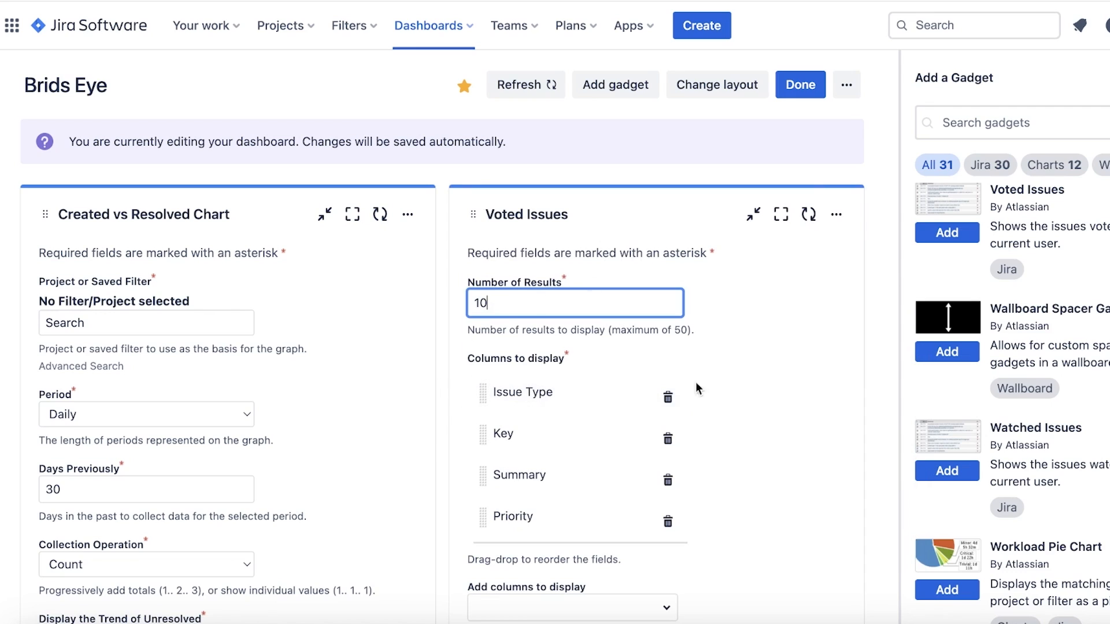
scroll(702, 324, down, 6)
scroll(595, 268, up, 3)
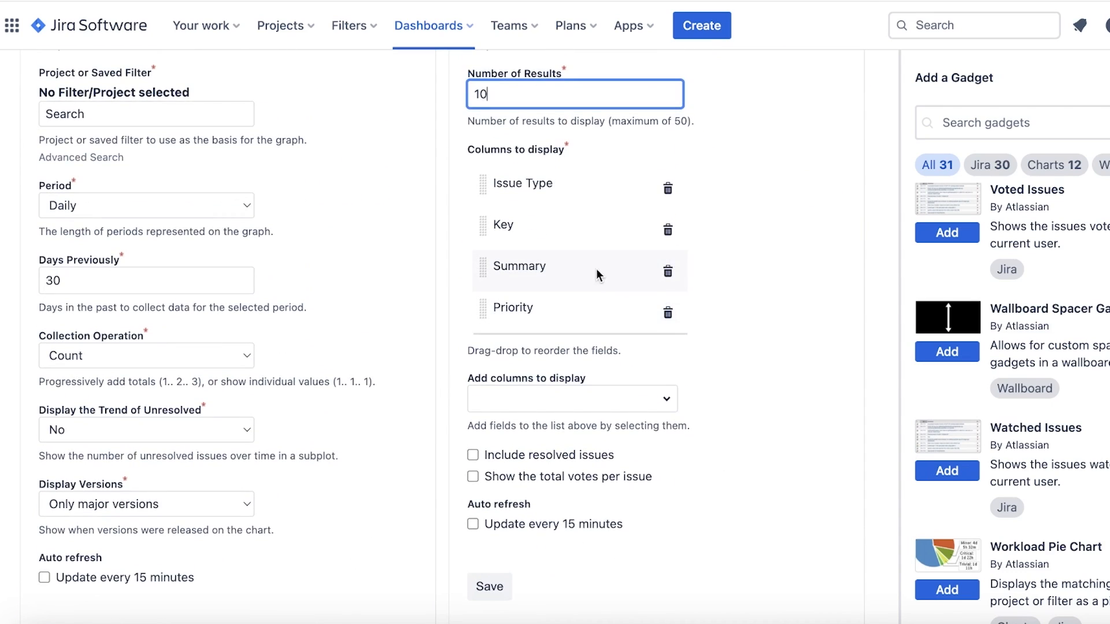
scroll(507, 472, down, 2)
scroll(507, 480, up, 5)
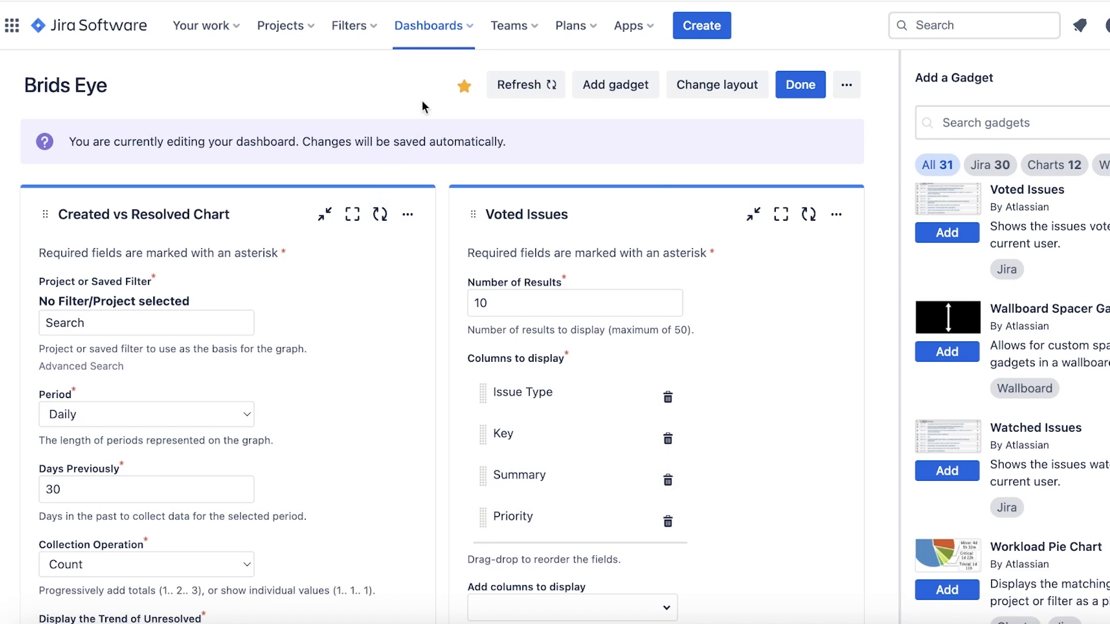
- Explore more apps in the Atlassian Marketplace and browse the apps and integrations offered for Jira
click(429, 34)
click(524, 37)
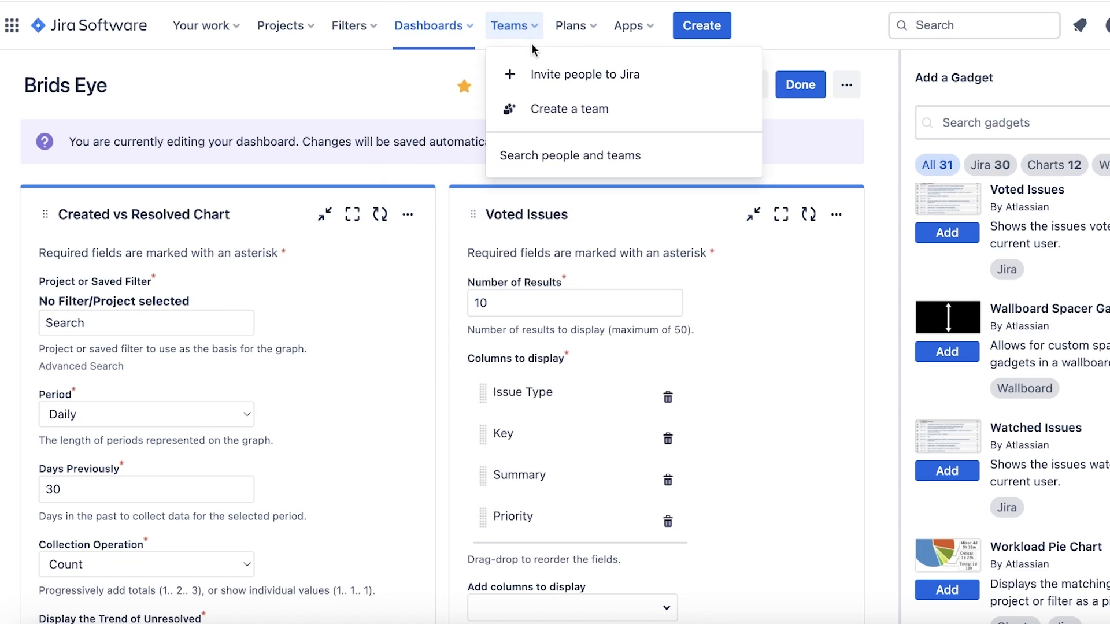
click(569, 34)
click(628, 25)
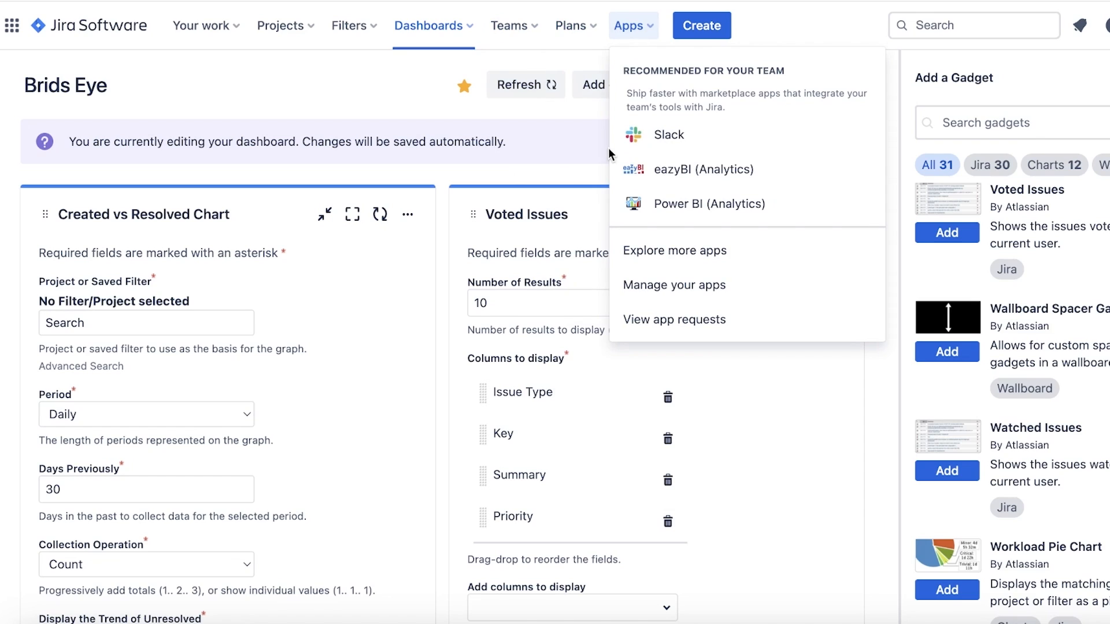
click(637, 247)
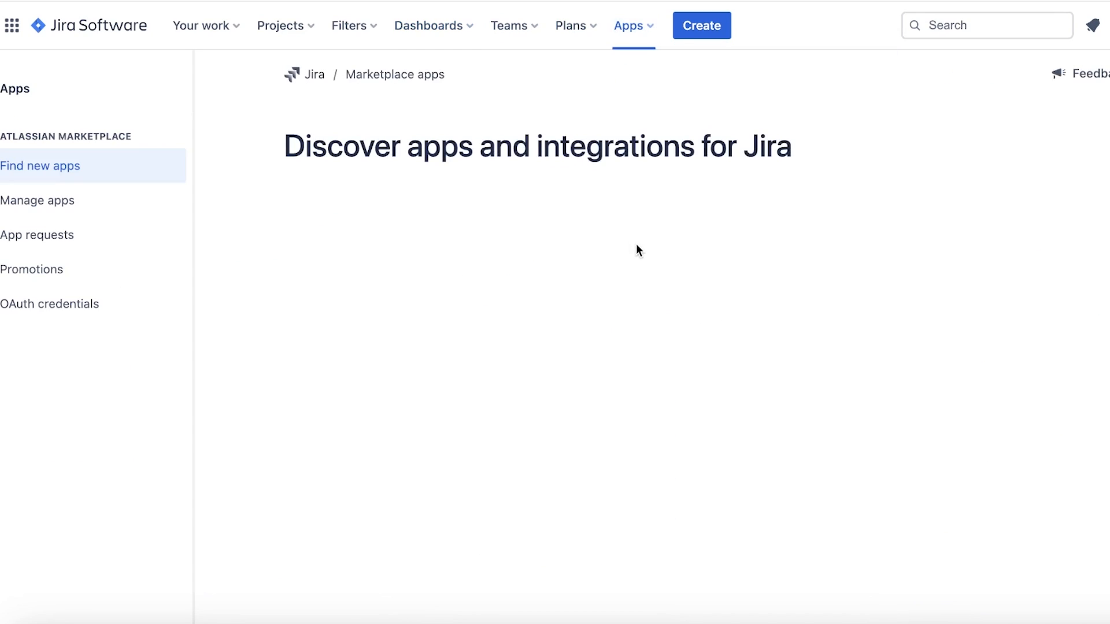
scroll(616, 261, down, 5)
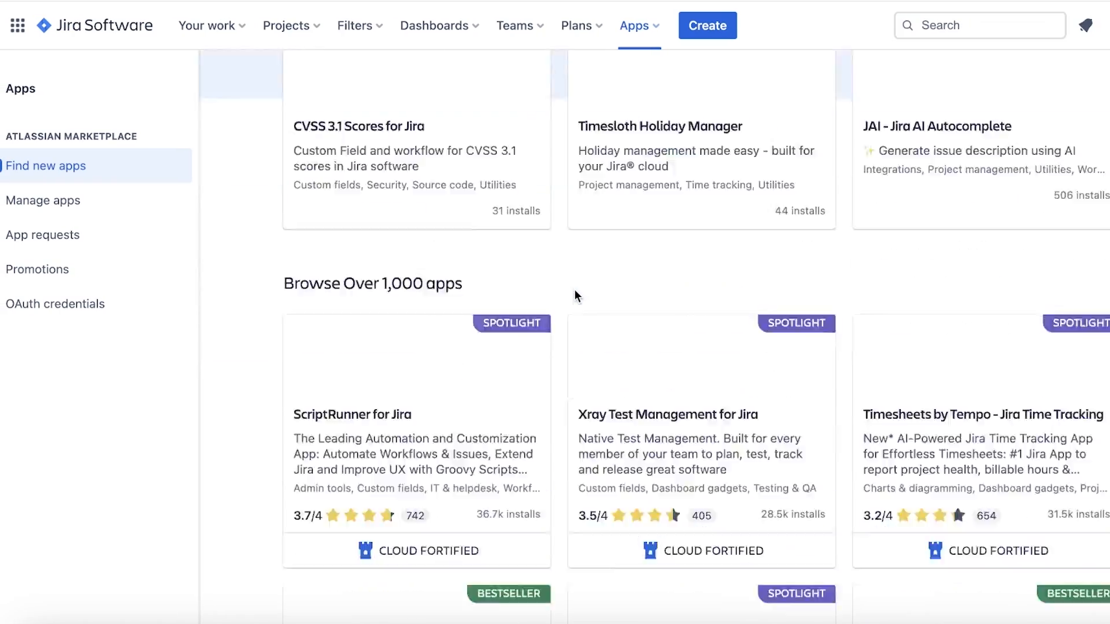
scroll(515, 349, down, 4)
scroll(468, 384, up, 9)
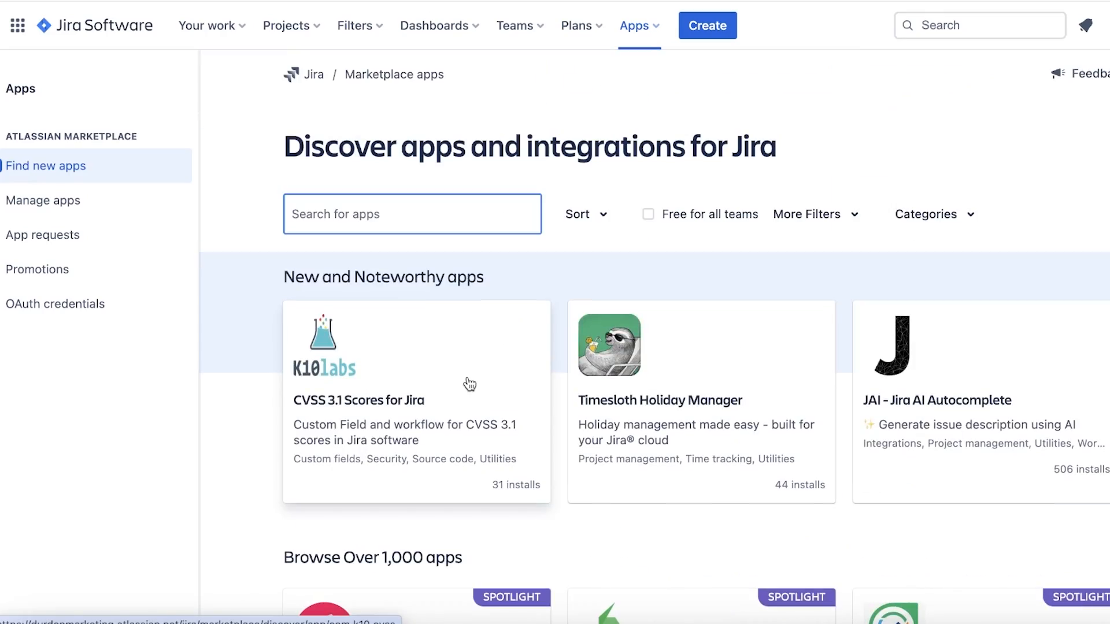
scroll(470, 384, down, 6)
scroll(469, 384, up, 9)
scroll(457, 379, down, 12)
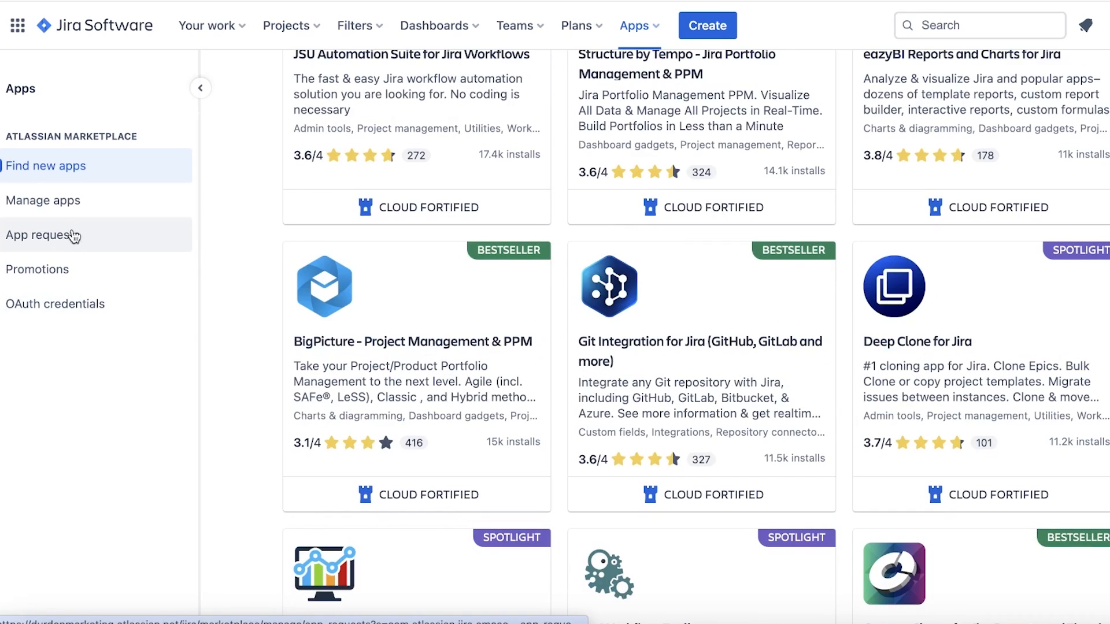
- Check the user-installed apps on the Manage apps page and return to finding new apps
click(69, 206)
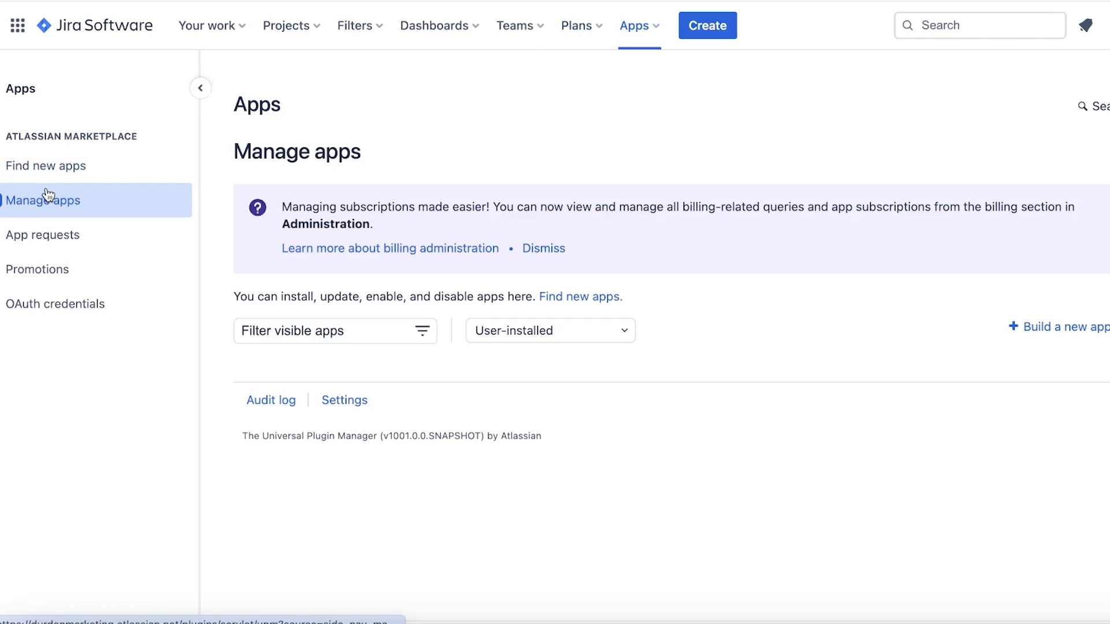
click(61, 200)
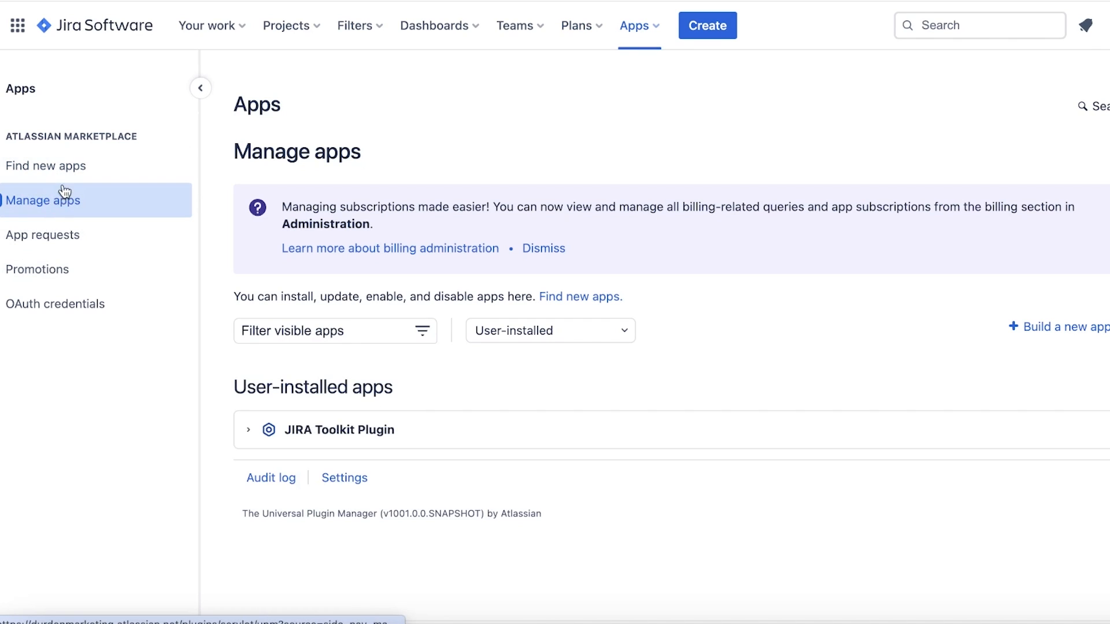
click(13, 175)
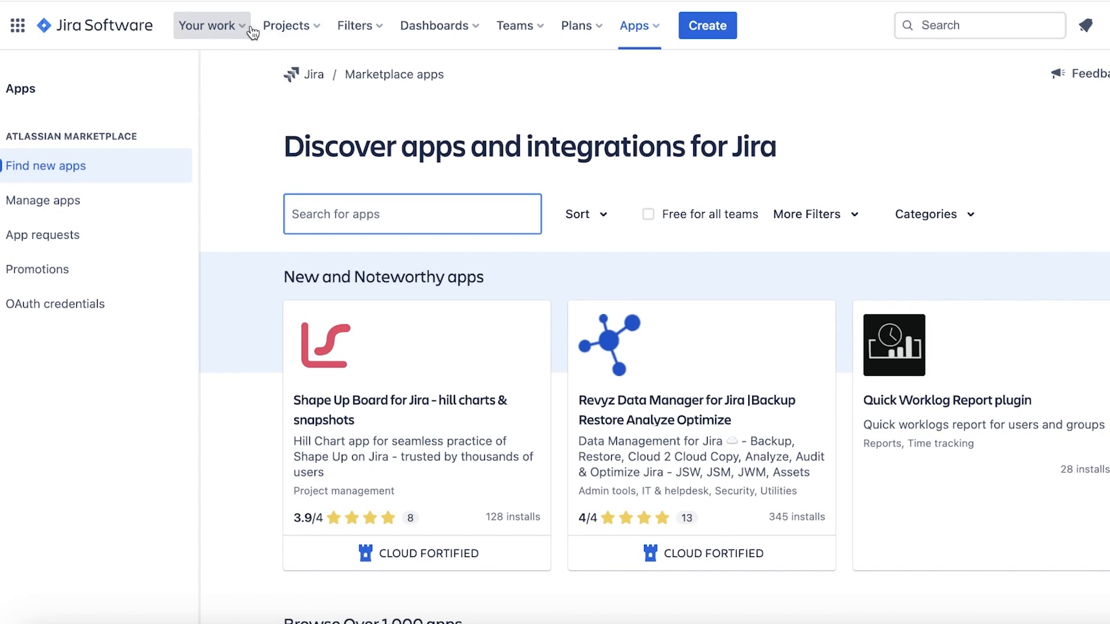
- Return to My Kanban Project's Marketing Board and show its additional board management options
click(289, 27)
click(306, 115)
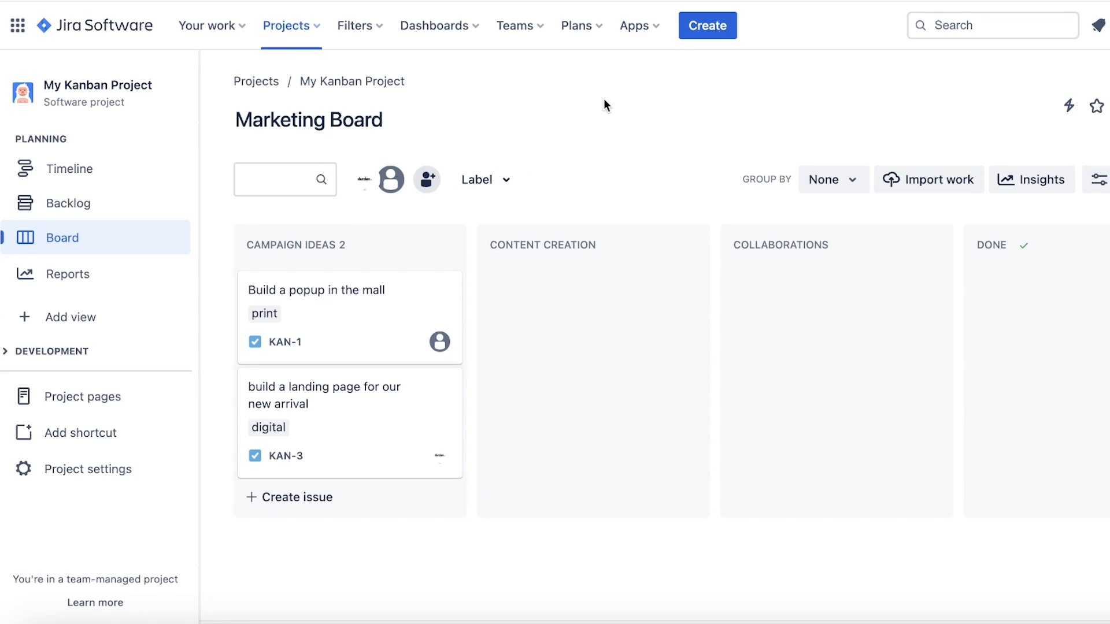
click(1073, 107)
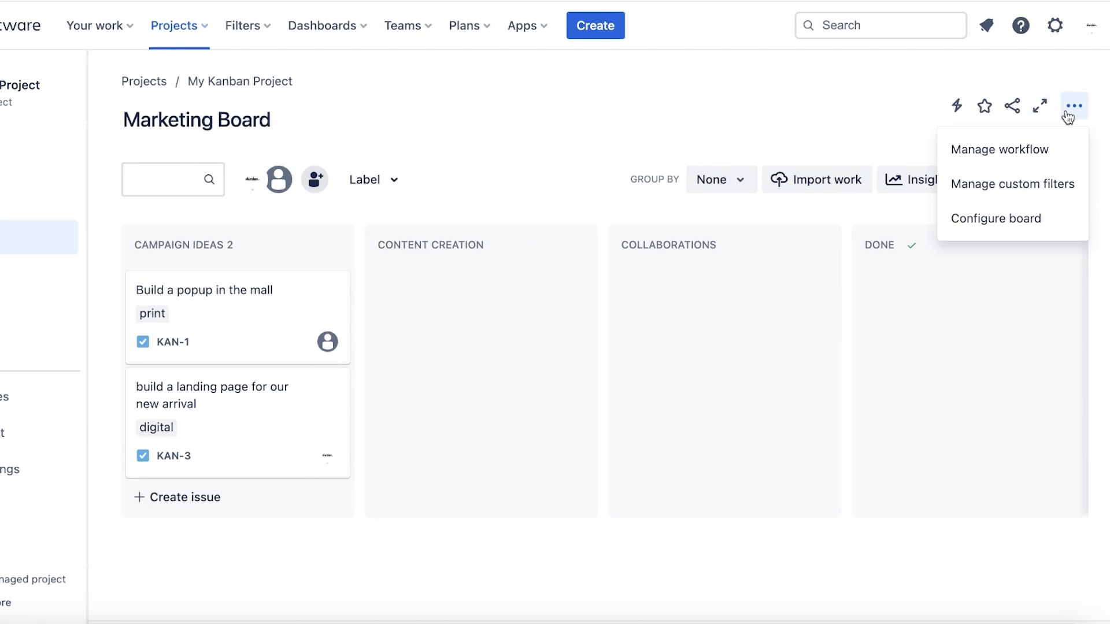
click(595, 26)
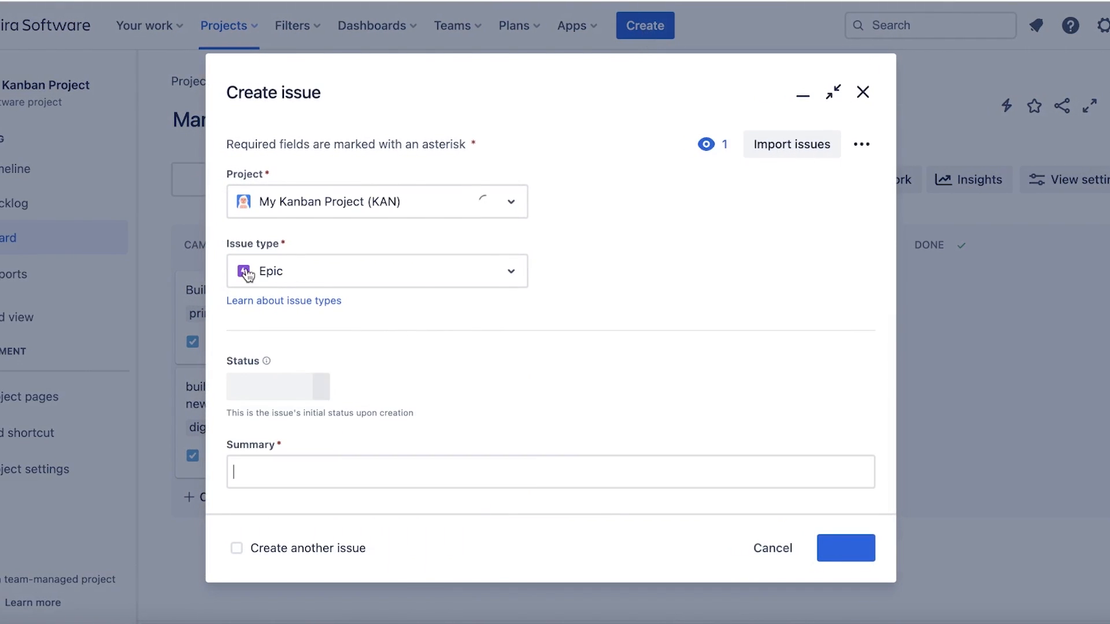
click(293, 211)
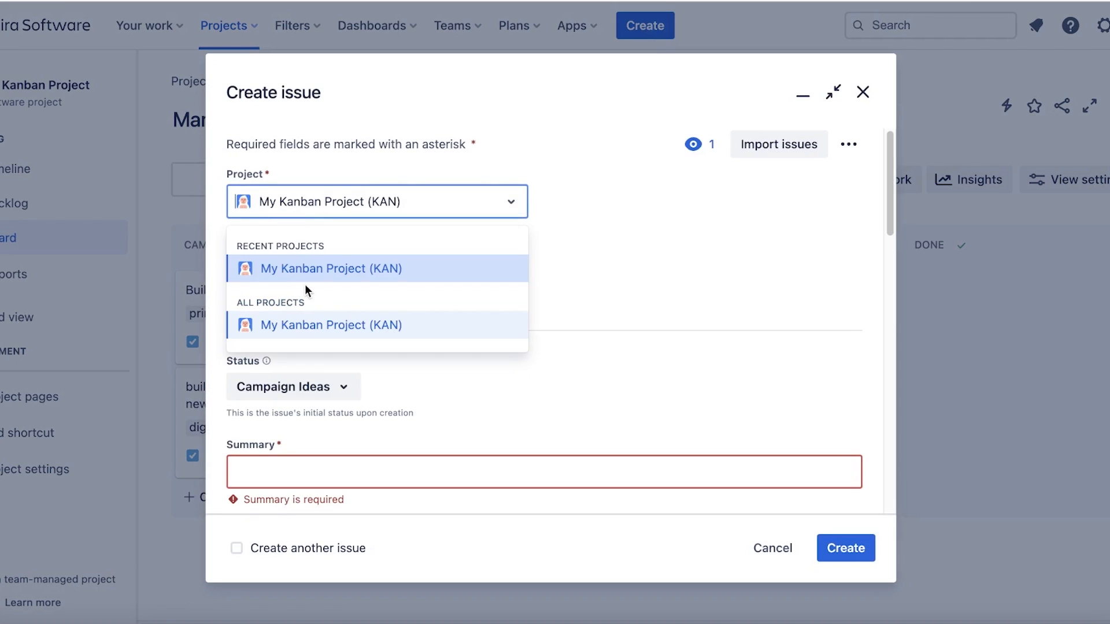
click(862, 92)
- Start creating a project and look through the Product management, Service management, Software development, Bundles, Marketing and Finance template categories
click(226, 25)
click(248, 276)
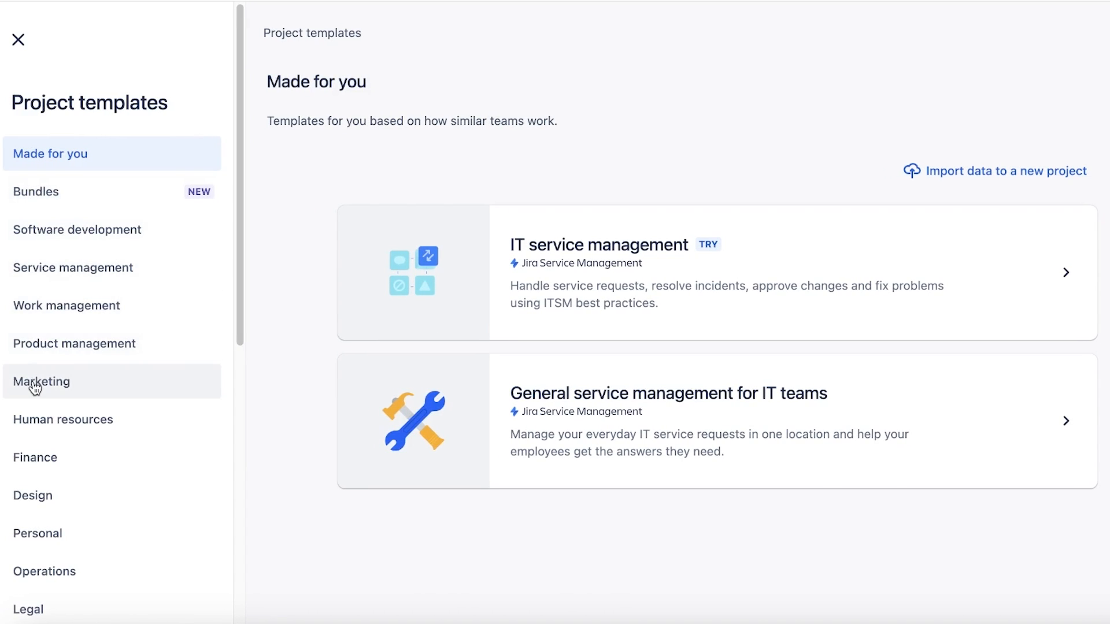
click(42, 343)
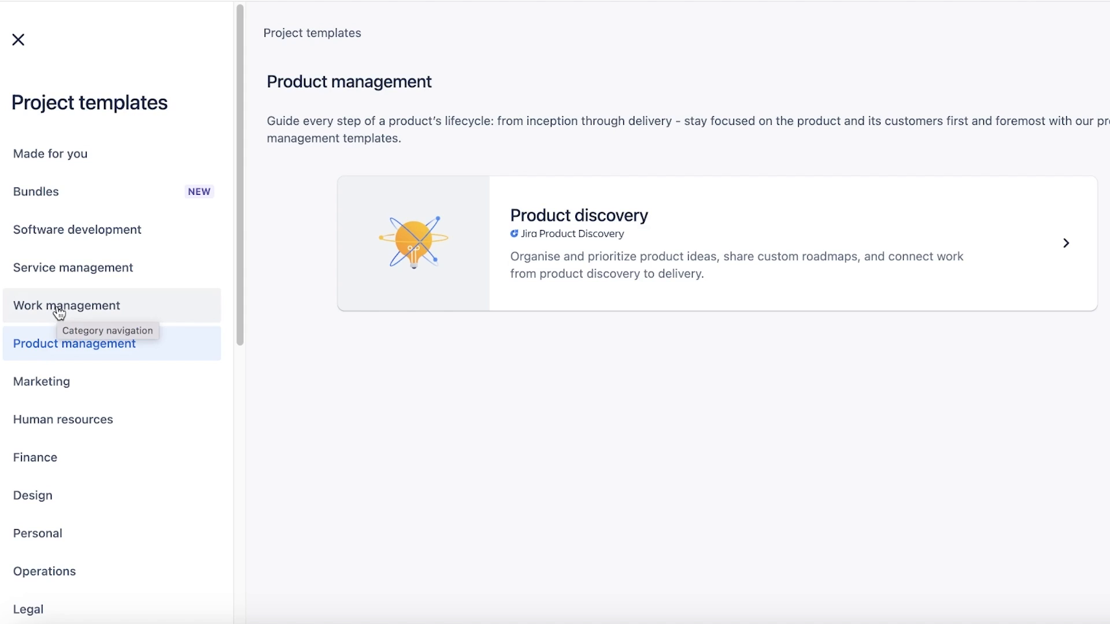
click(64, 270)
click(73, 233)
click(68, 188)
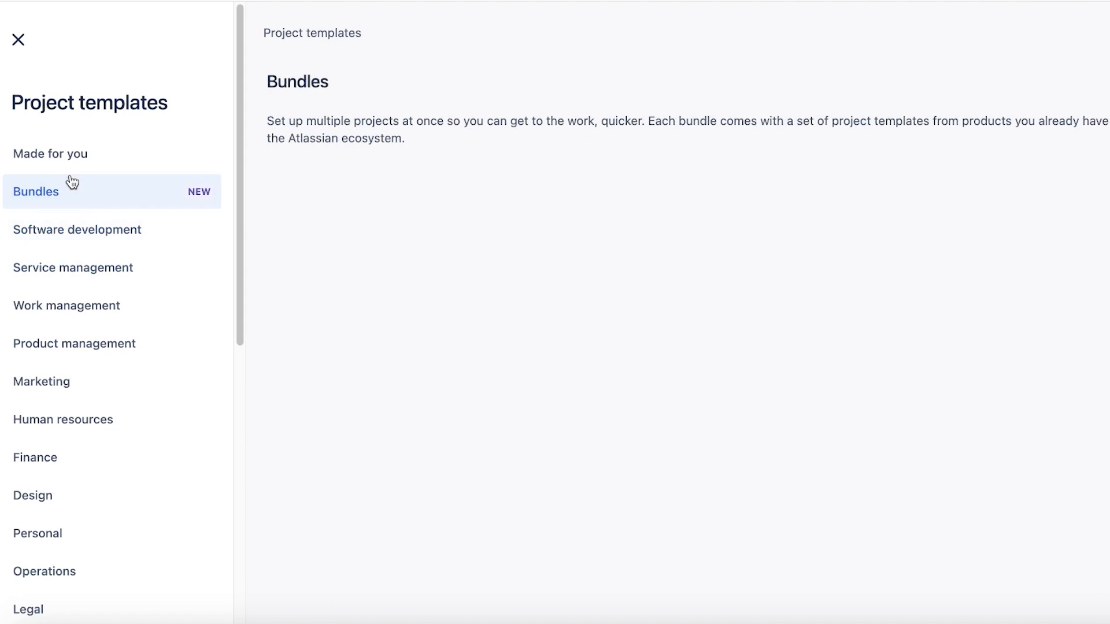
click(55, 382)
click(46, 457)
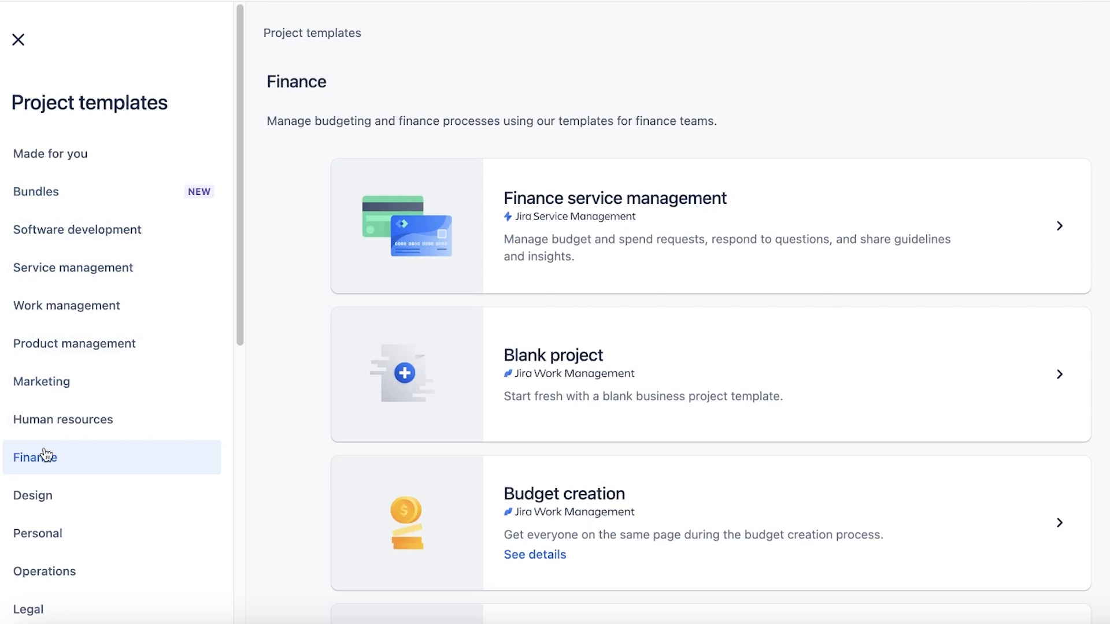
- Look through the Finance, Work management, Product management and Service management project templates and the remaining template categories
scroll(42, 468, down, 8)
scroll(59, 317, up, 10)
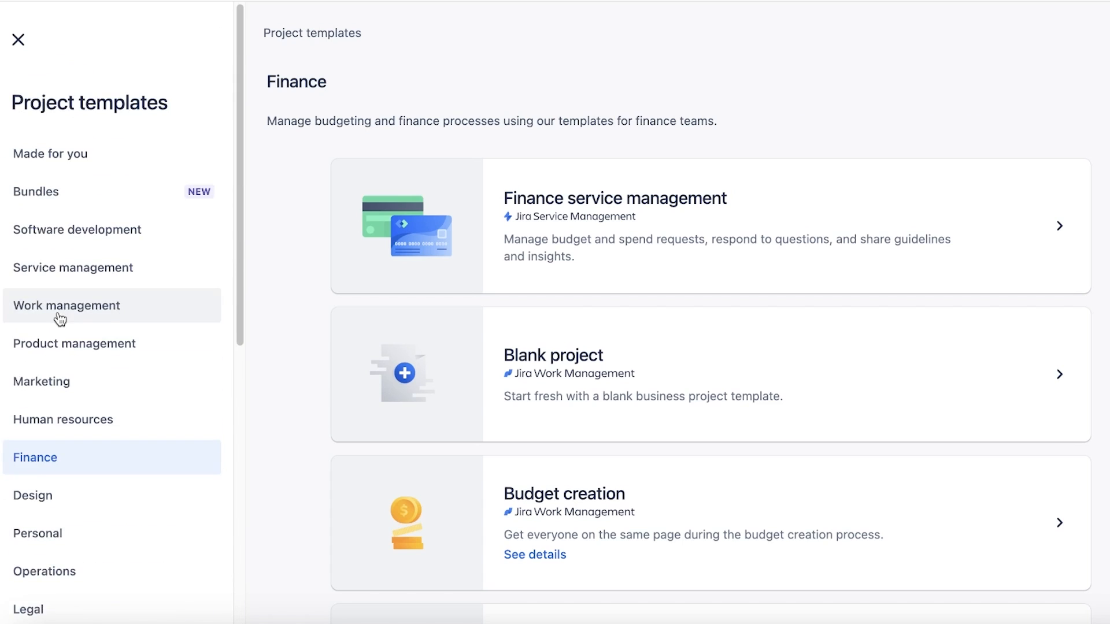
click(57, 310)
click(50, 340)
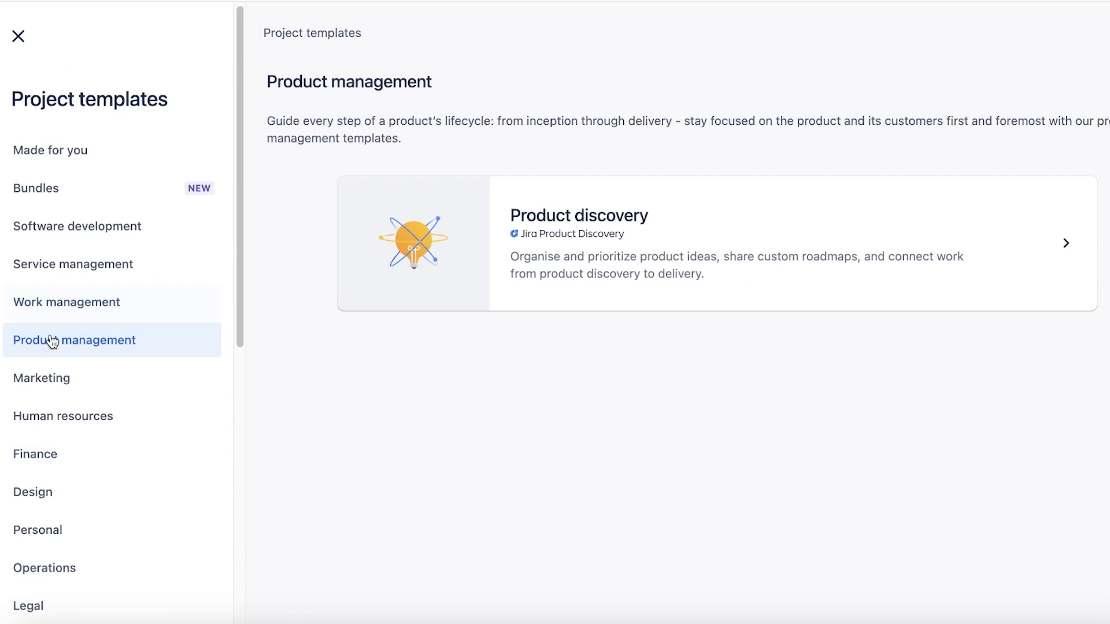
click(45, 280)
scroll(33, 231, down, 3)
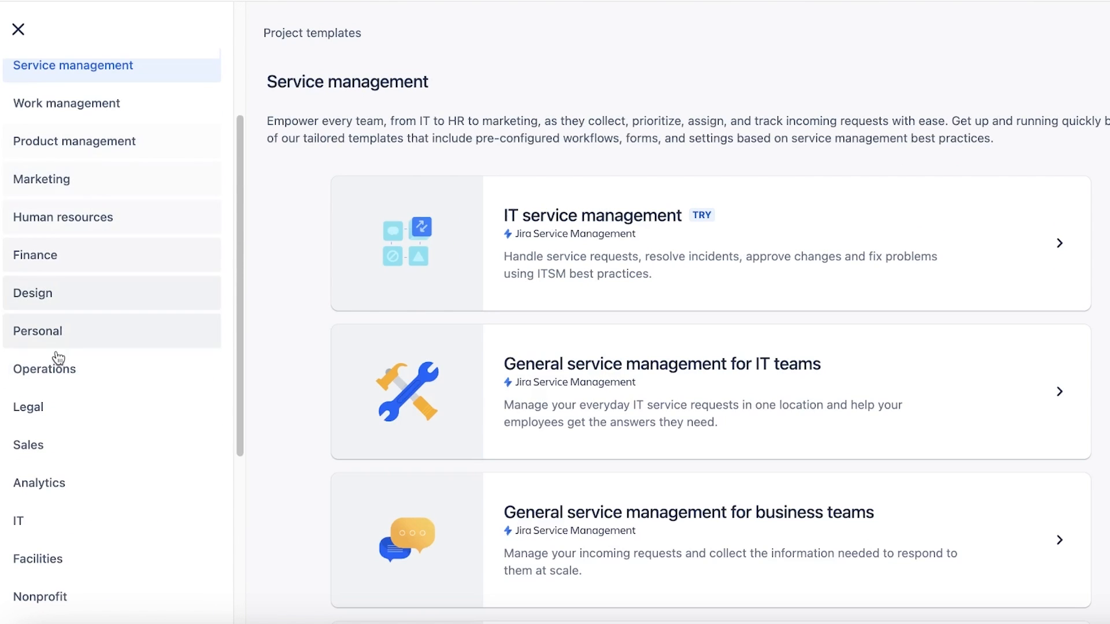
scroll(52, 437, down, 1)
scroll(52, 441, up, 8)
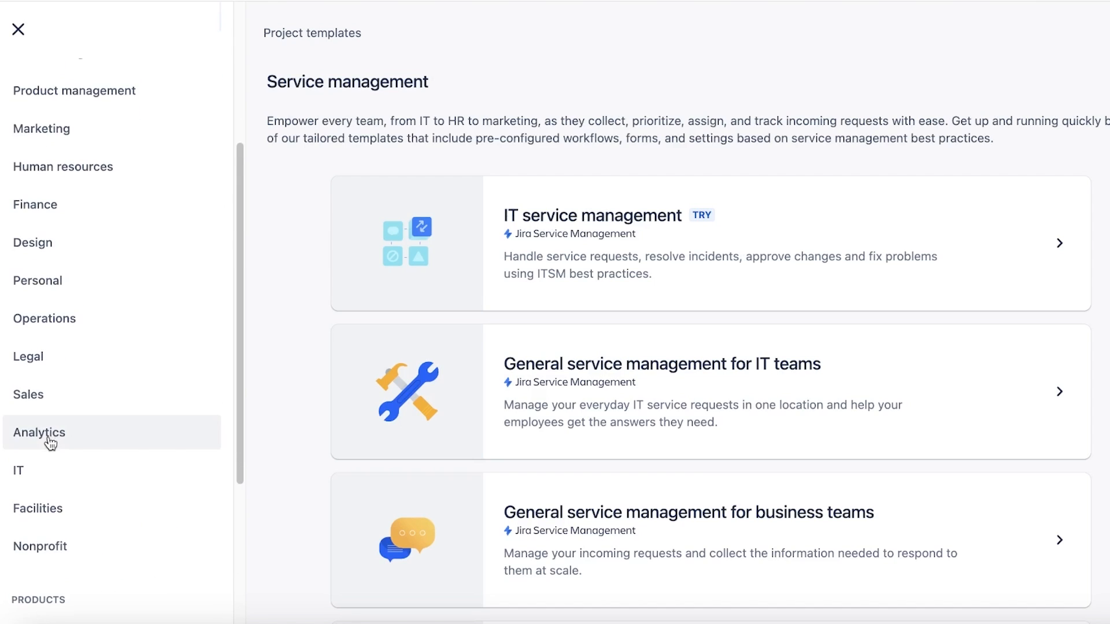
- Create a project named Template from the Project management template in the Work management category
click(81, 305)
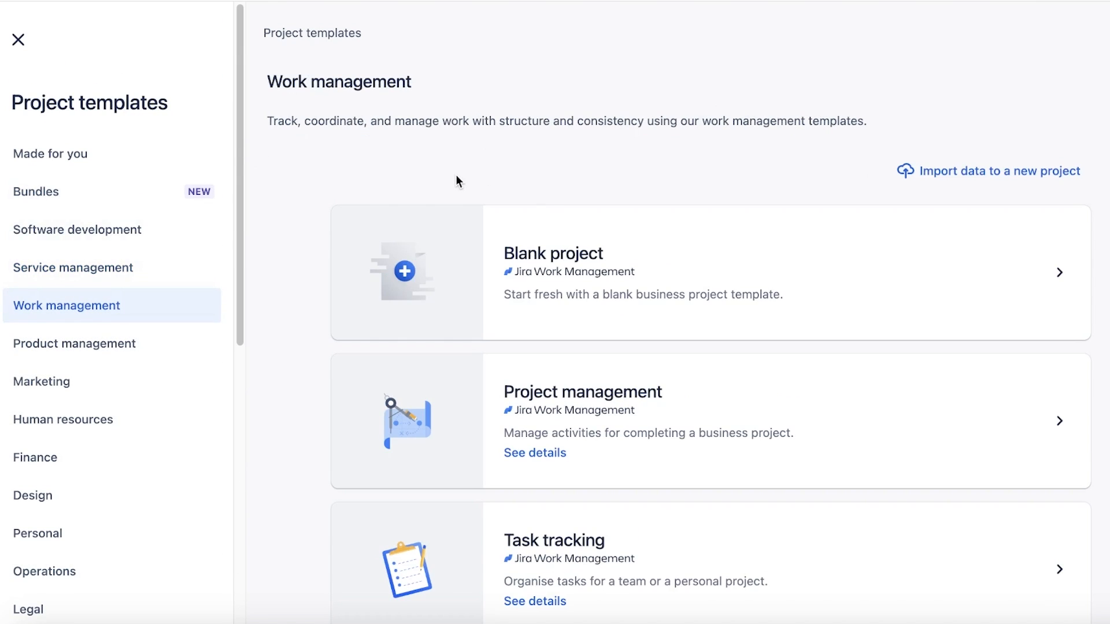
scroll(404, 320, down, 3)
click(407, 307)
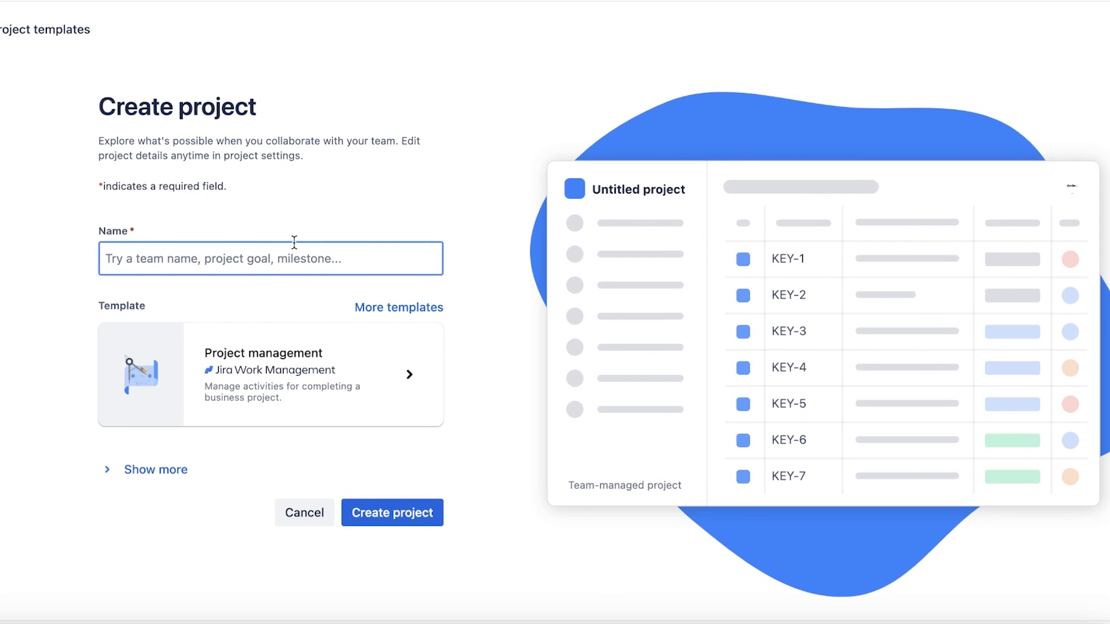
text(Template)
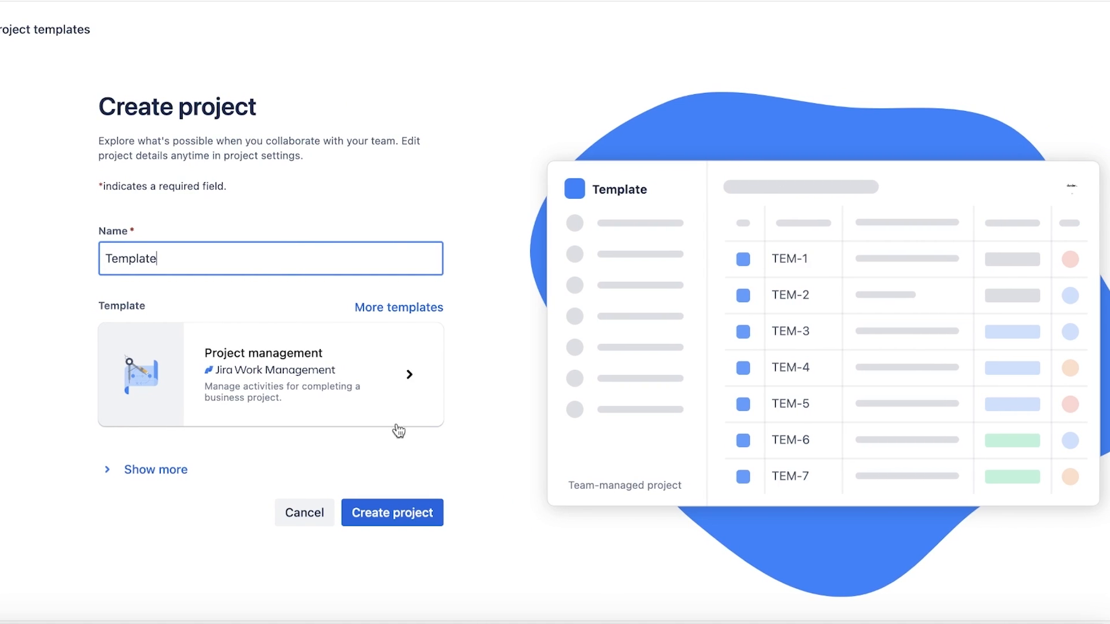
click(395, 511)
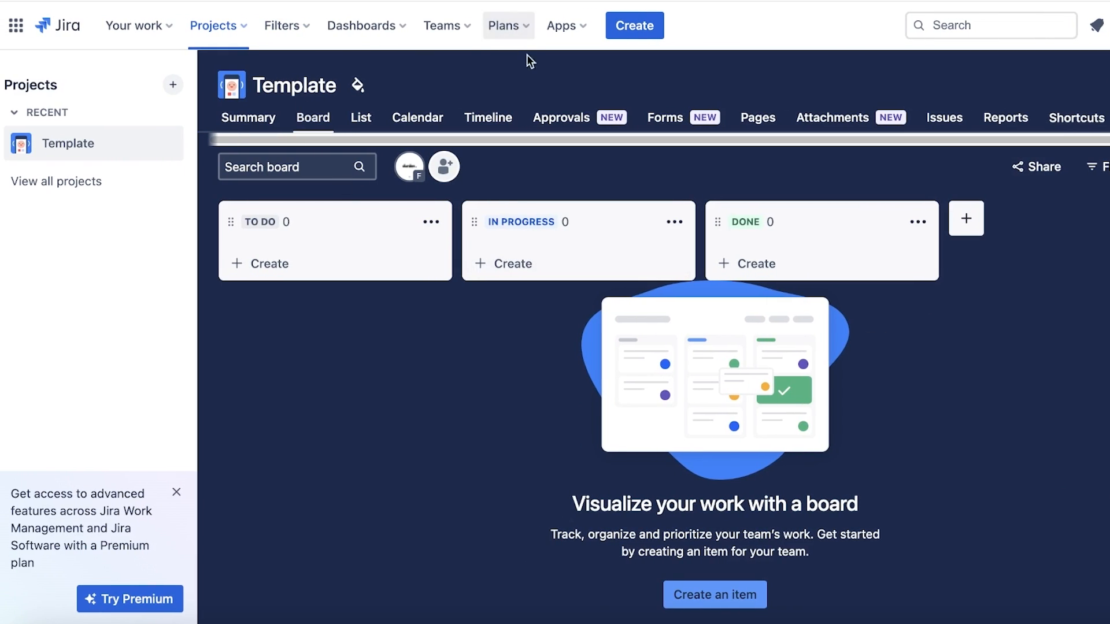
- Collapse the project sidebar and look through the Template project's List, Calendar and Shortcuts views
click(197, 88)
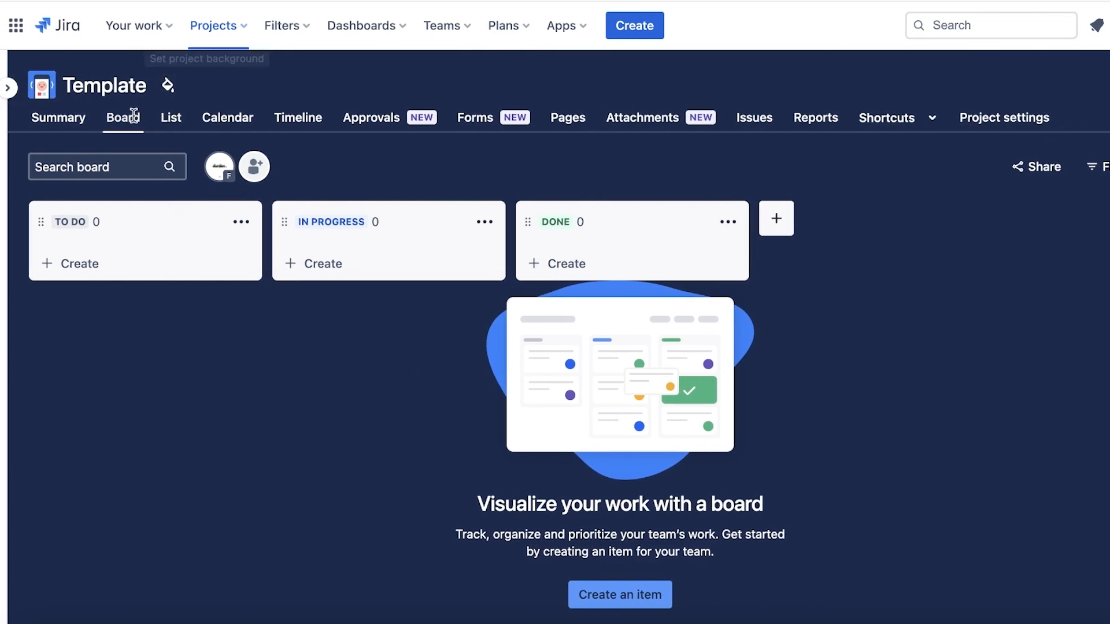
click(167, 122)
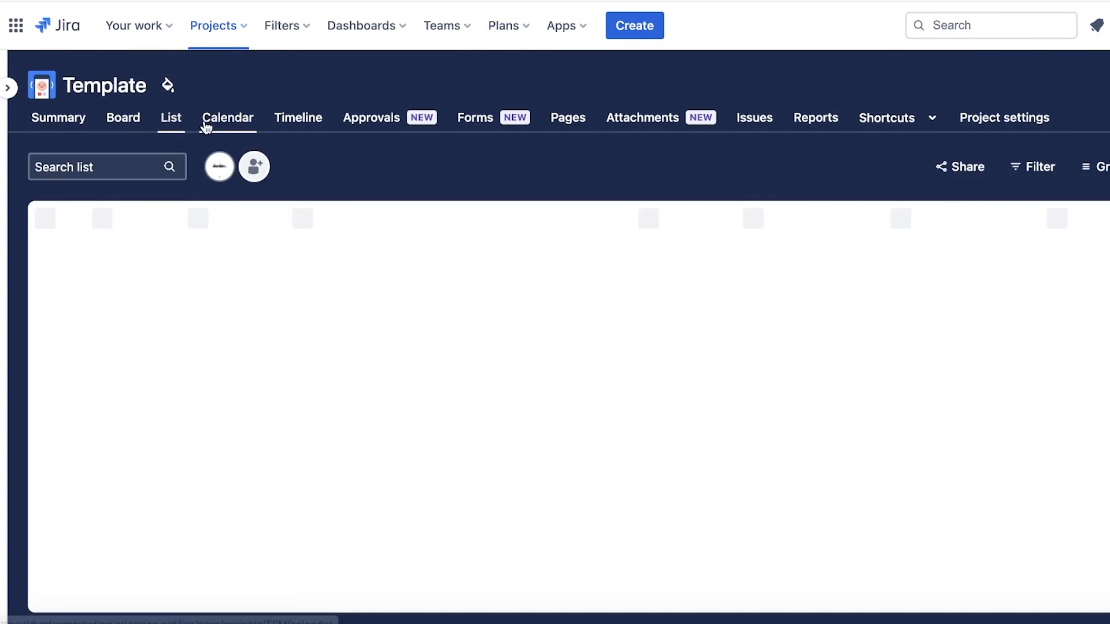
click(259, 122)
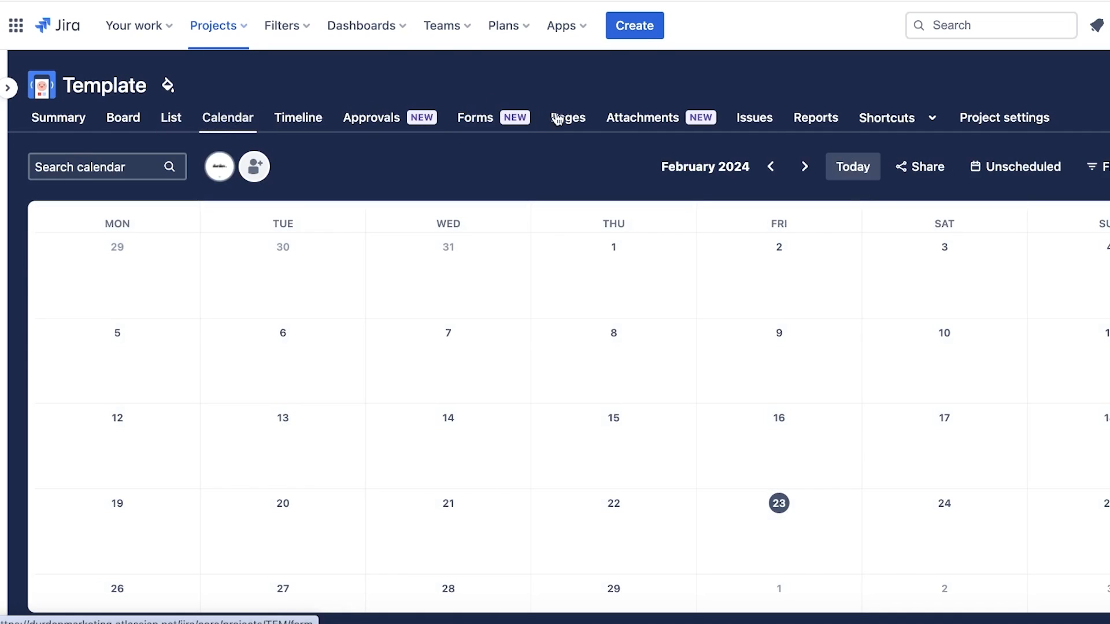
click(872, 120)
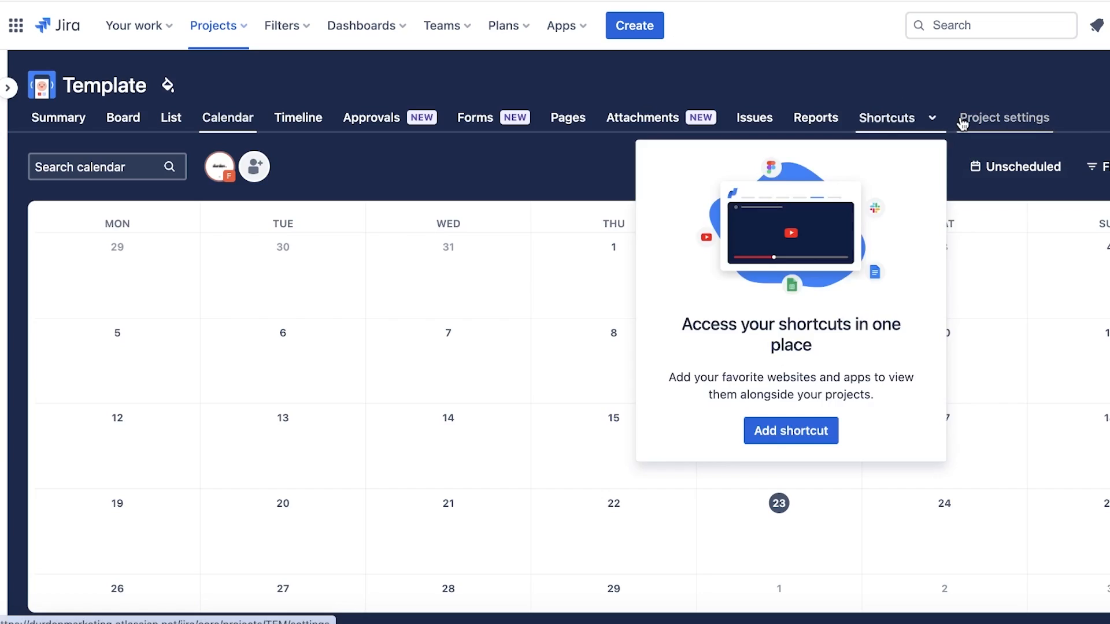
- Rename the Template project as Durden Marketing in its project settings and save the details
click(983, 118)
scroll(444, 233, down, 5)
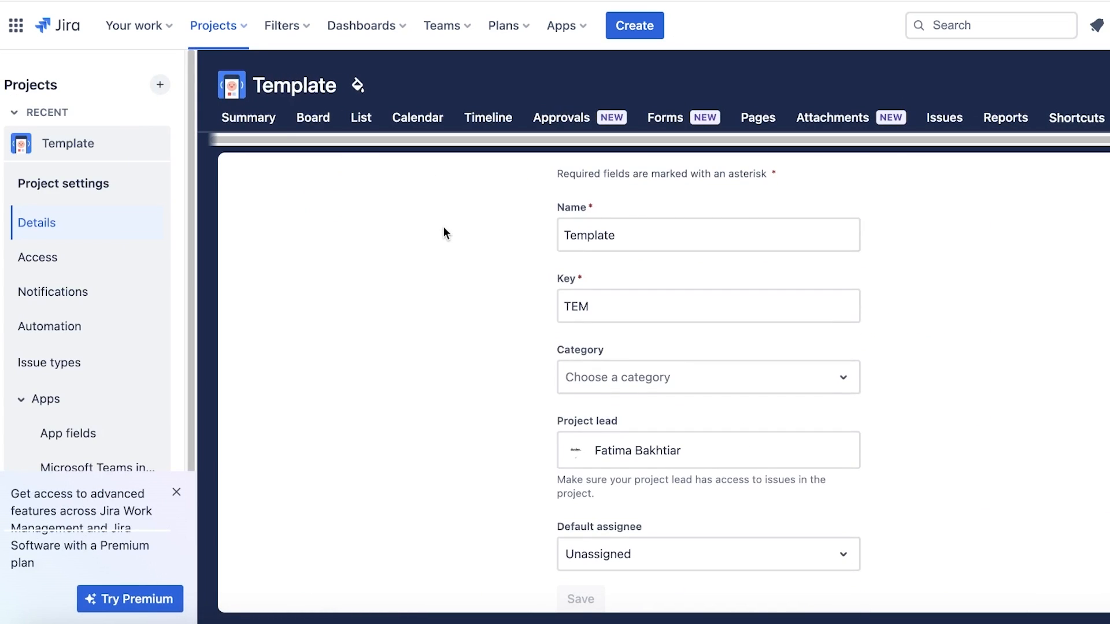
scroll(443, 233, up, 1)
double_click(628, 256)
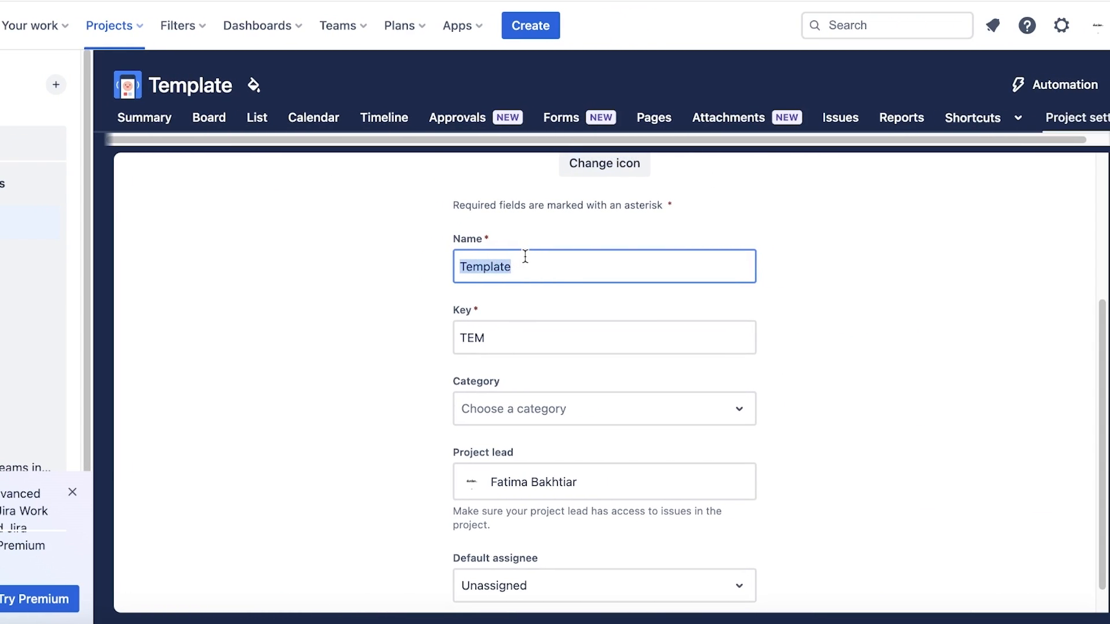
text(A)
text(Dur)
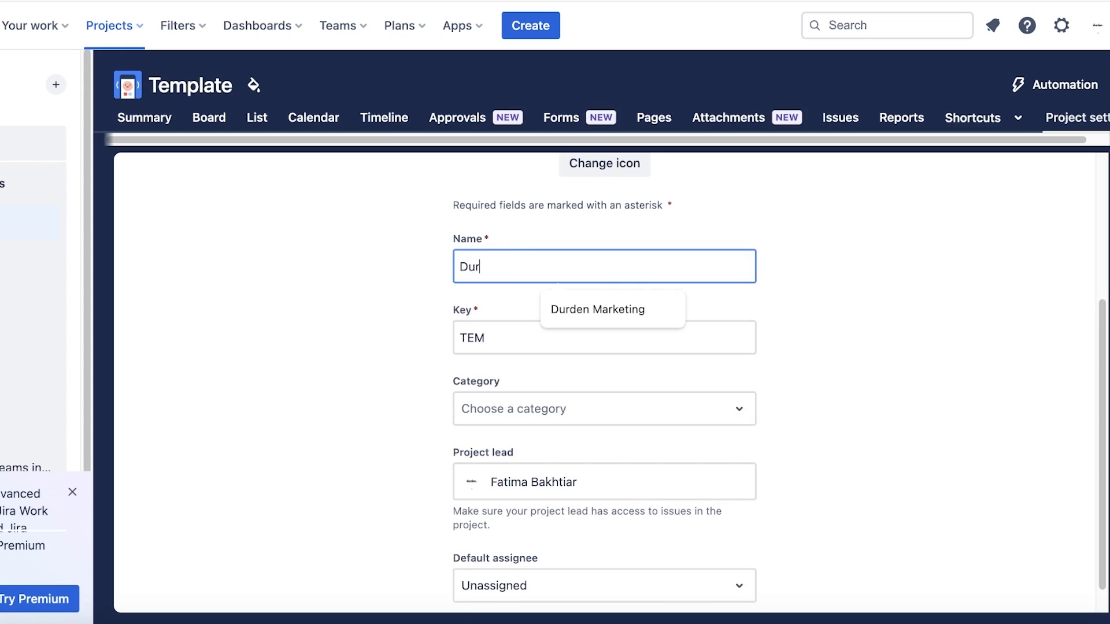
text(den Marketing)
key(Return)
- Go from the project's category setting to the project categories administration and add a category named Digital
click(508, 340)
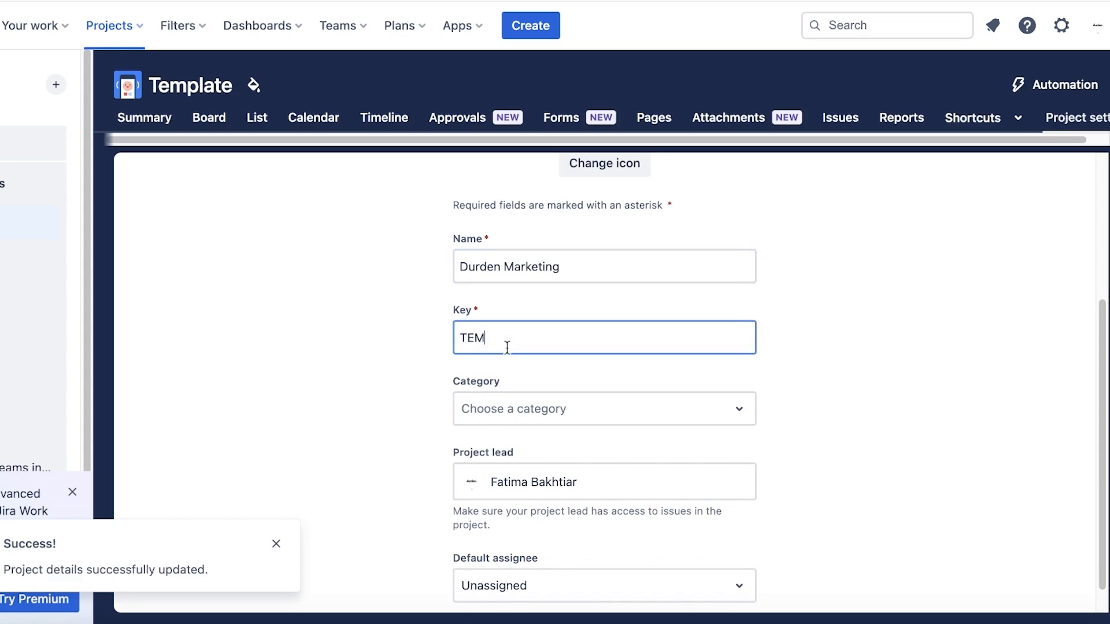
click(487, 408)
click(524, 468)
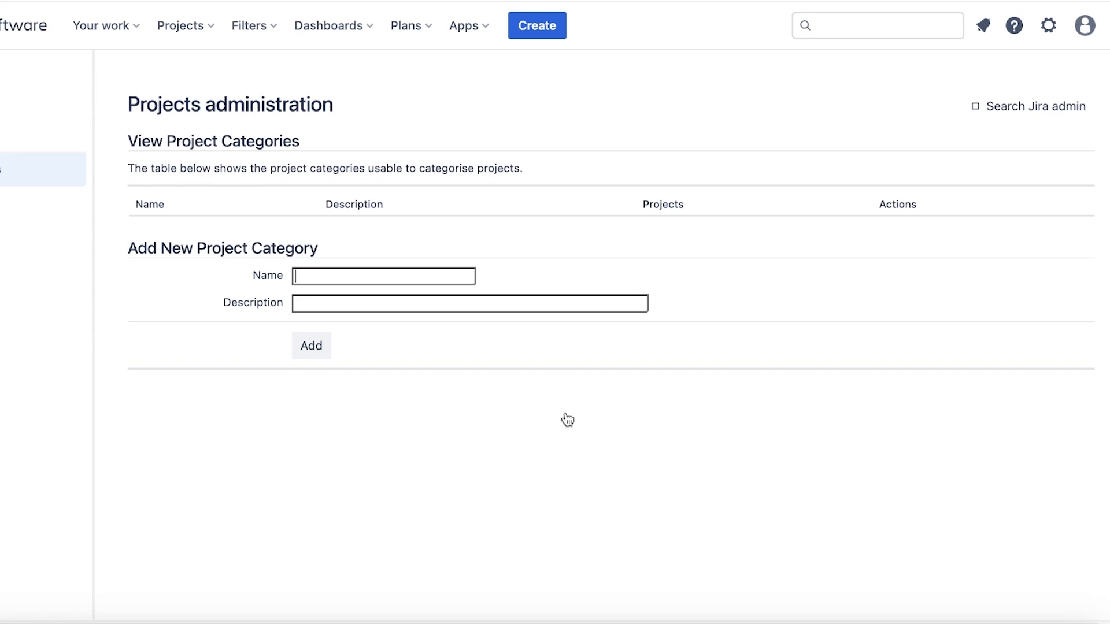
text(A)
key(BackSpace)
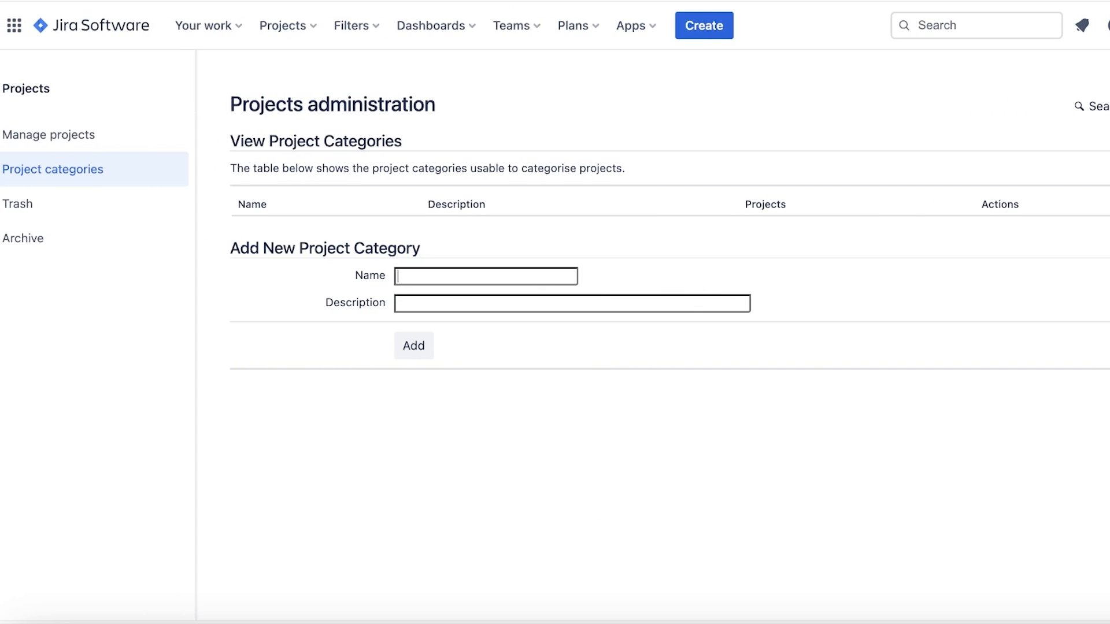
text(A)
key(BackSpace)
text(D)
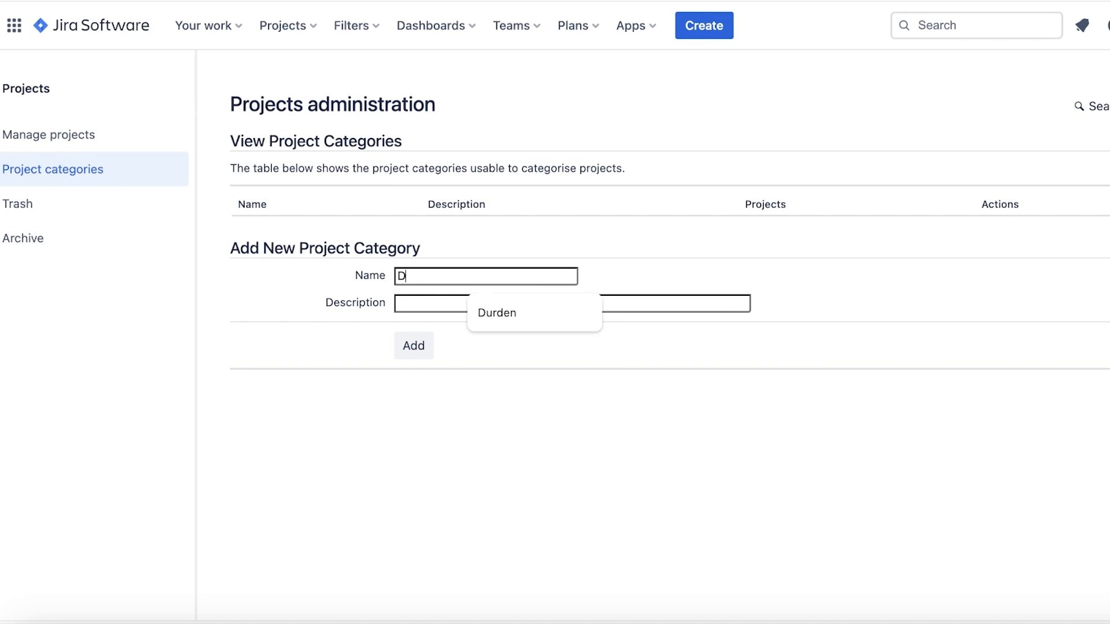
click(518, 304)
key(Return)
- Add a second project category named Print
click(466, 309)
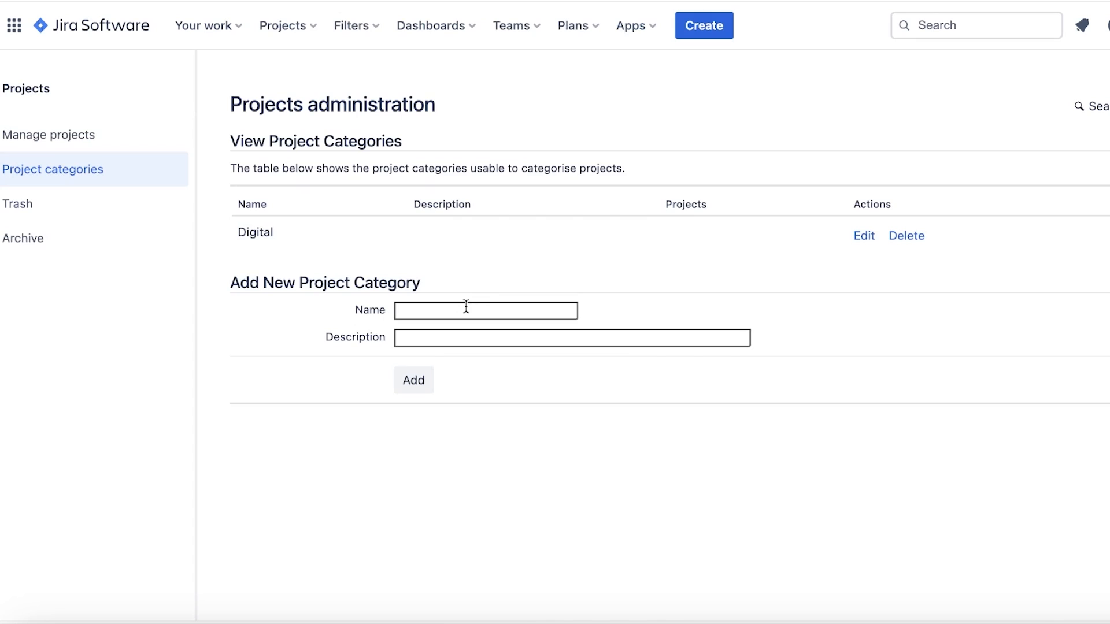
text(A)
key(BackSpace)
text(Print)
key(Return)
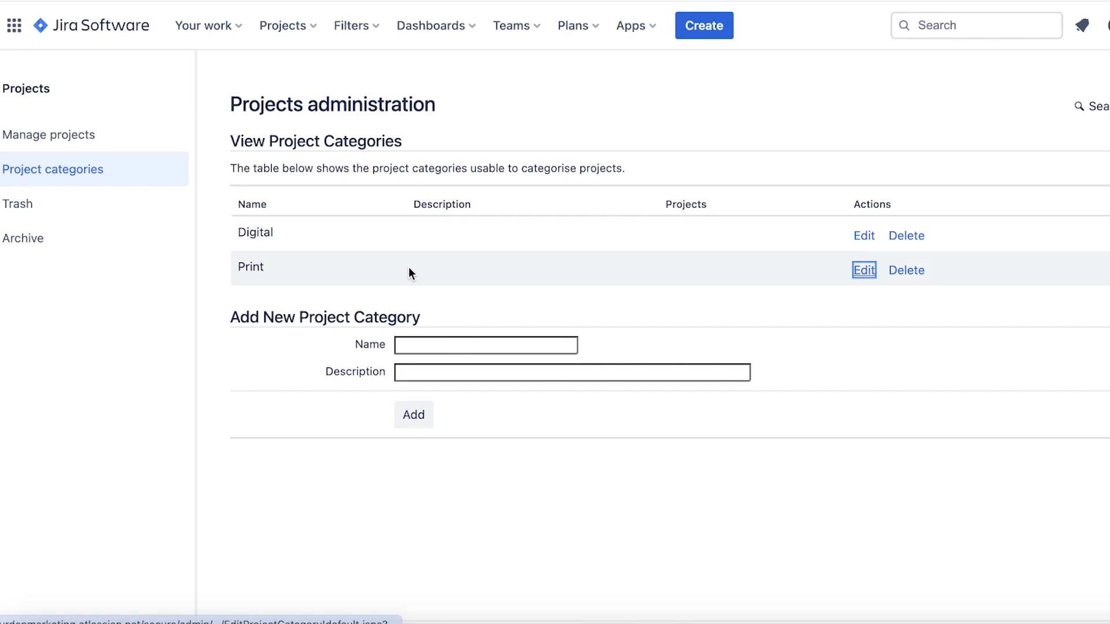
- Rename the Print project category as Physical and update it
key(Return)
text(Physical)
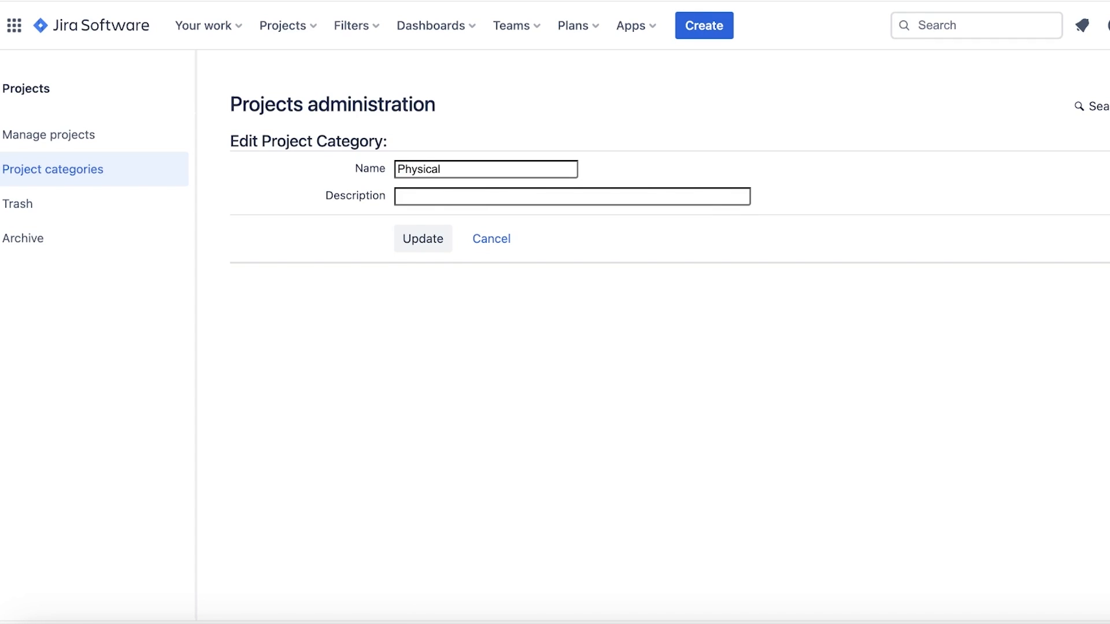
key(Return)
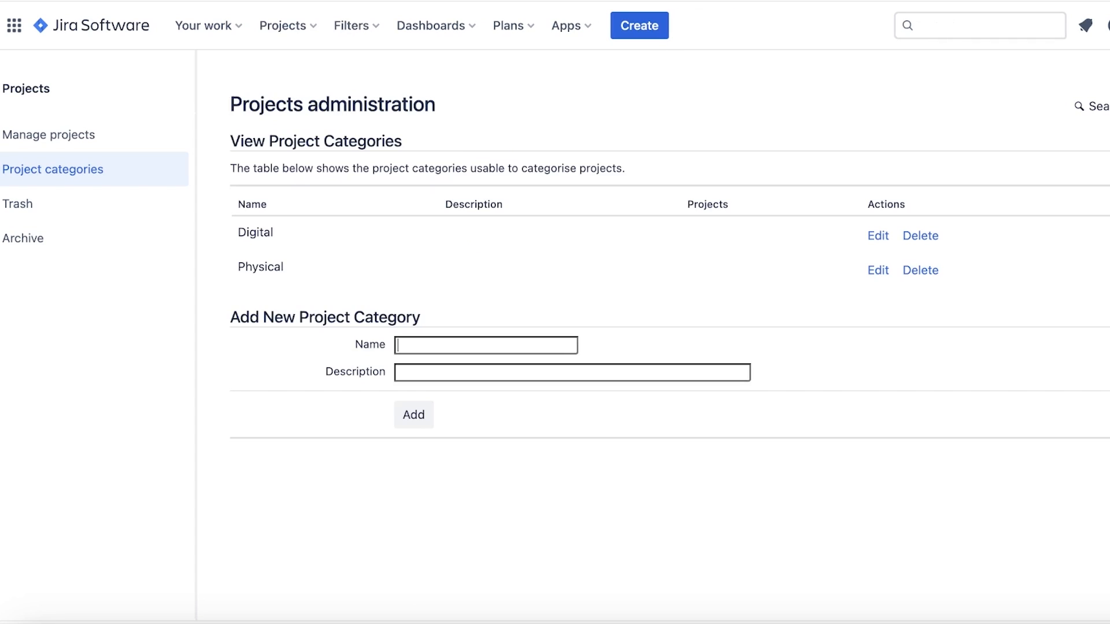
- Open the Durden Marketing board through project management and check that the To Do column's name can be edited
click(29, 136)
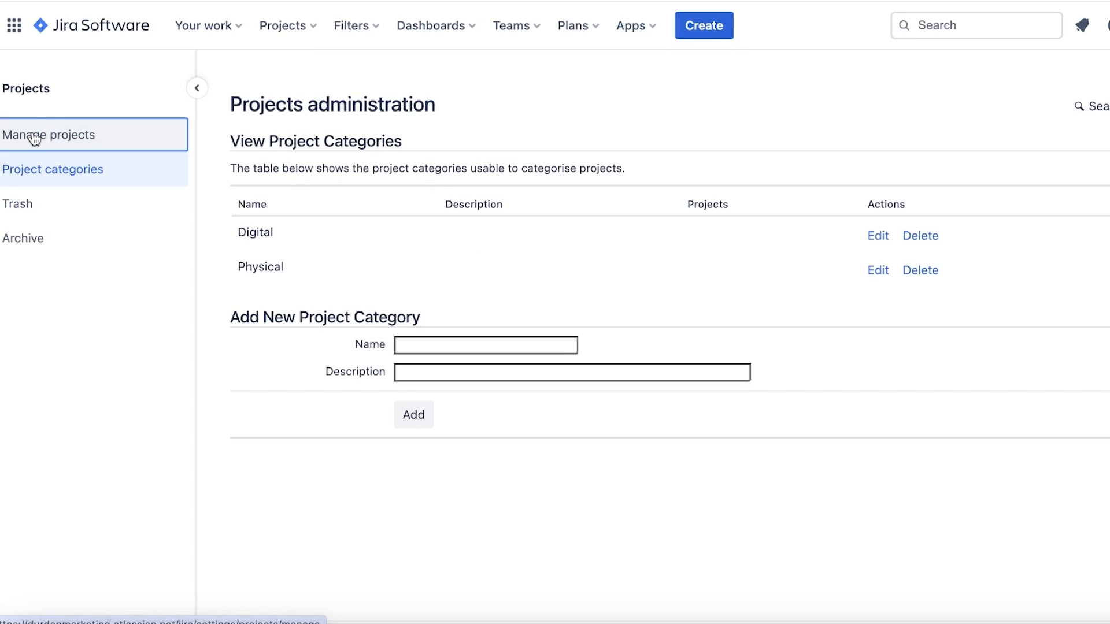
click(289, 228)
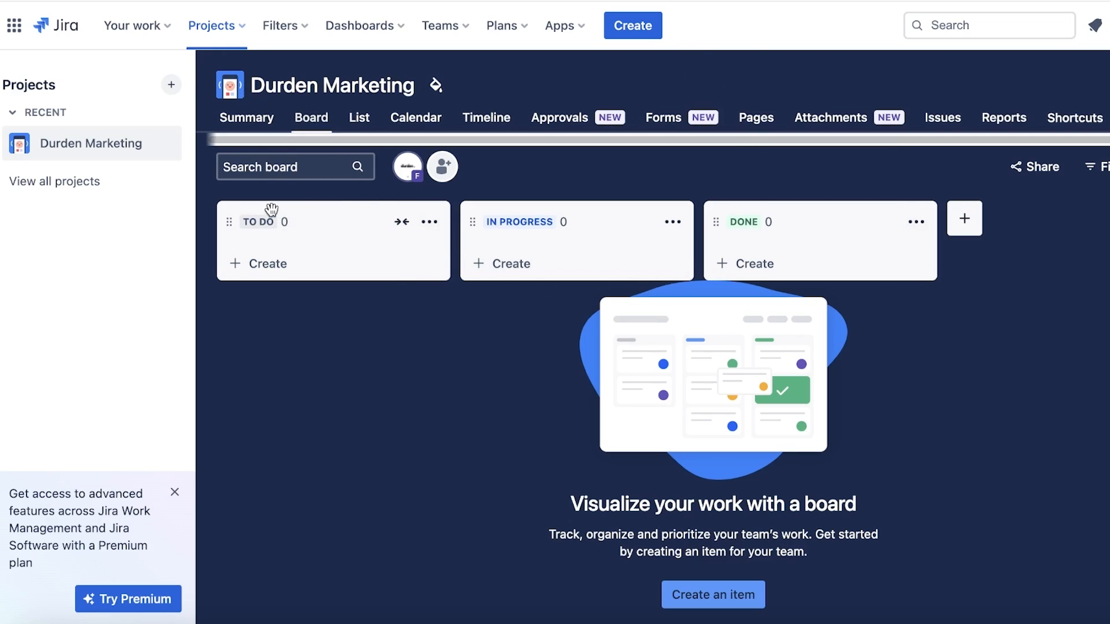
click(265, 221)
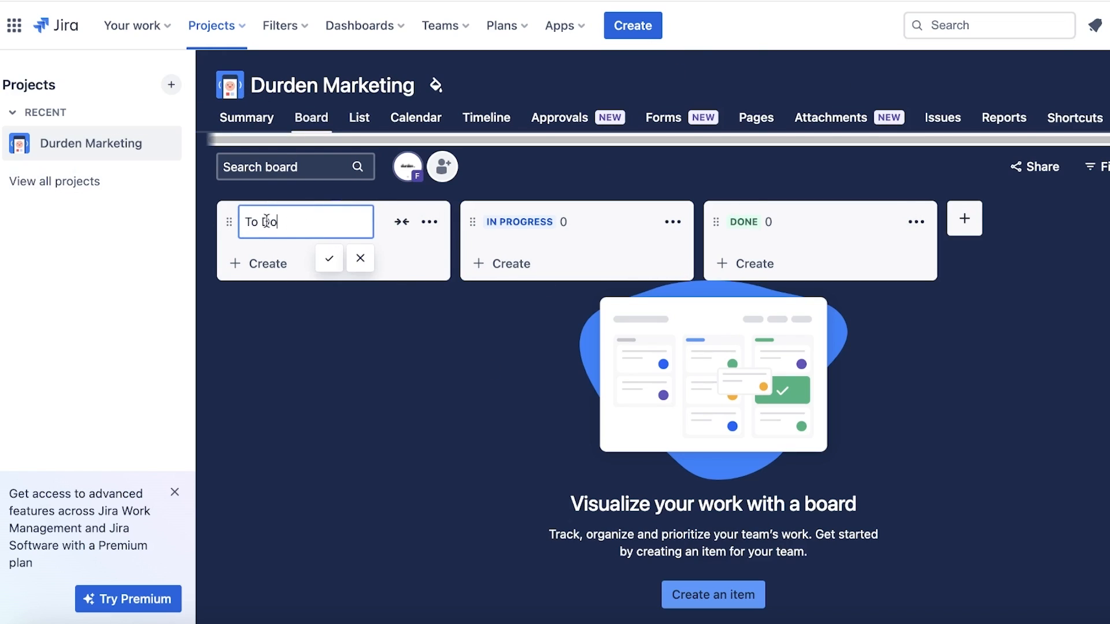
click(328, 257)
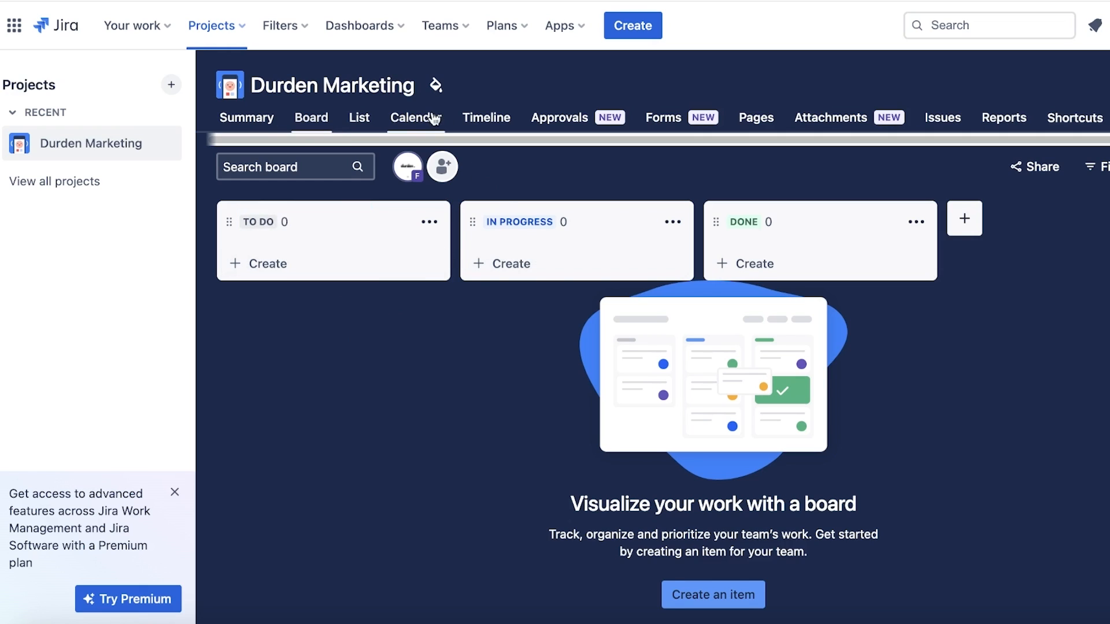
- View the List, Timeline, Approvals and Forms pages of the Durden Marketing project
click(357, 119)
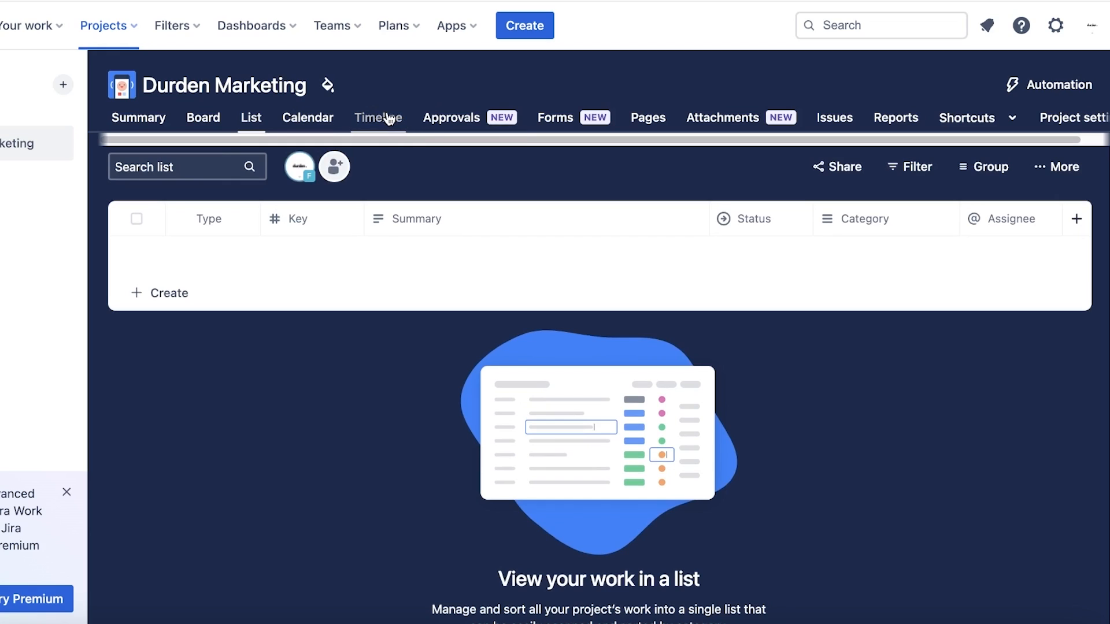
click(378, 120)
click(445, 120)
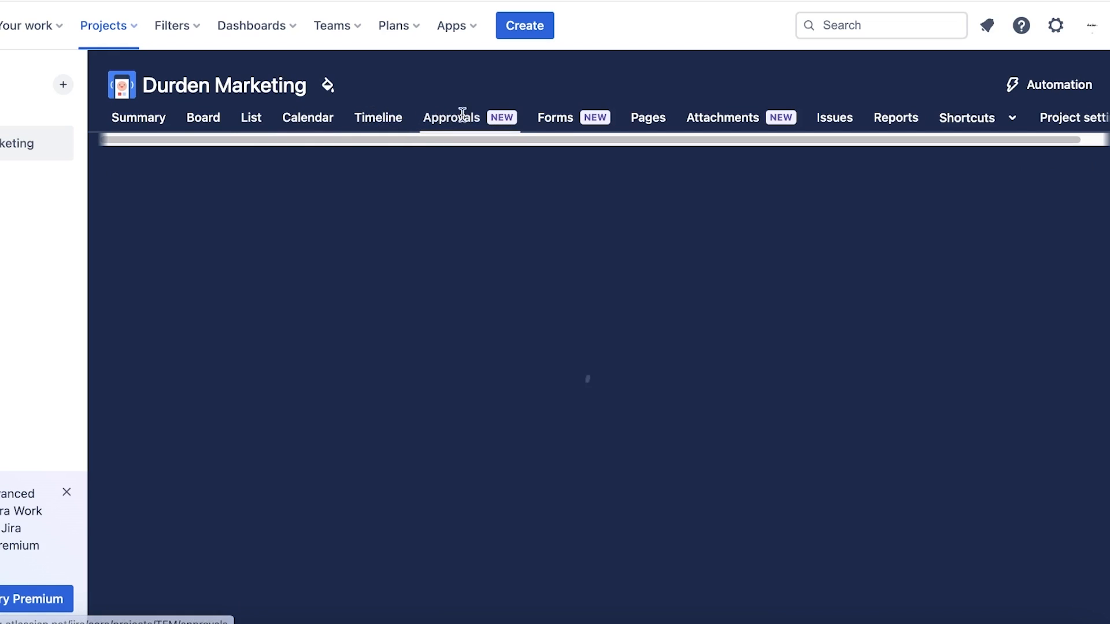
click(555, 118)
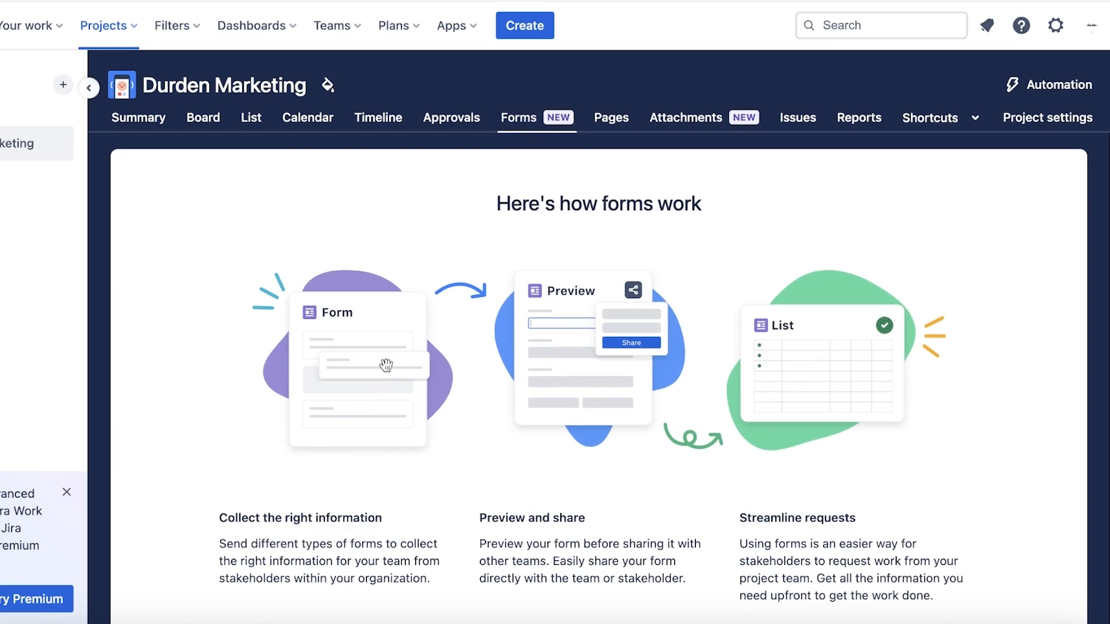
- Reopen Durden Marketing from the list of all projects and view its Summary page
click(30, 193)
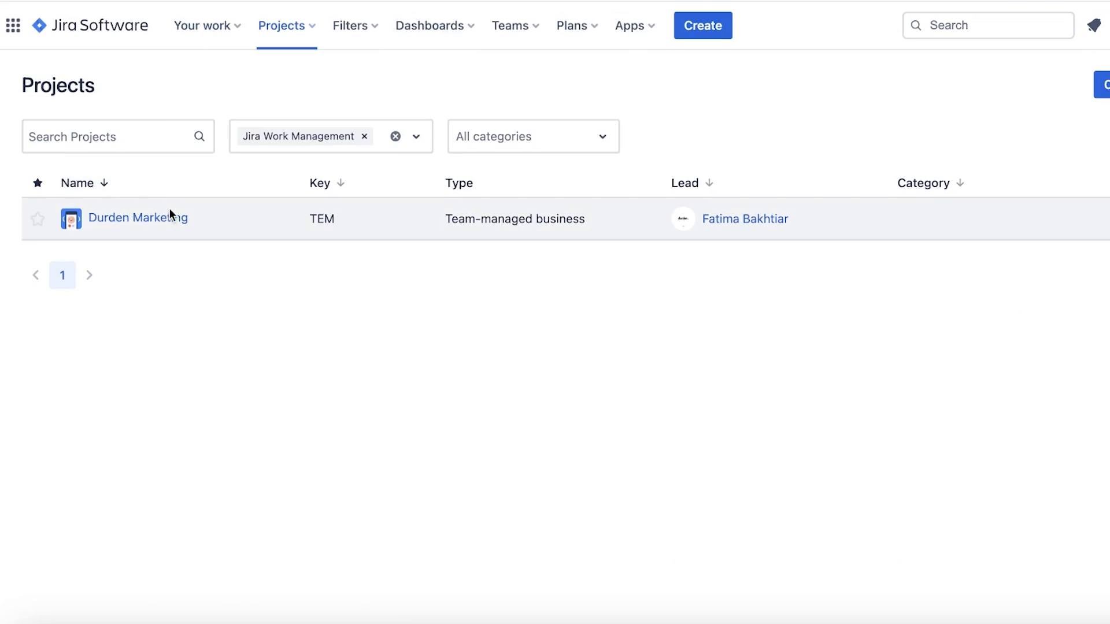
click(158, 222)
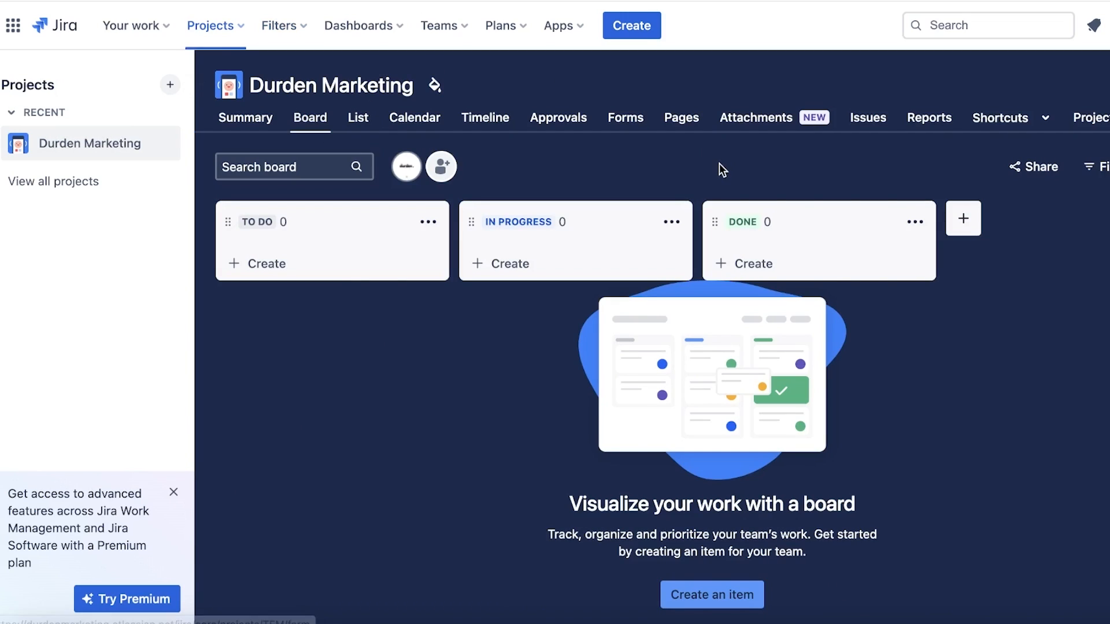
click(257, 118)
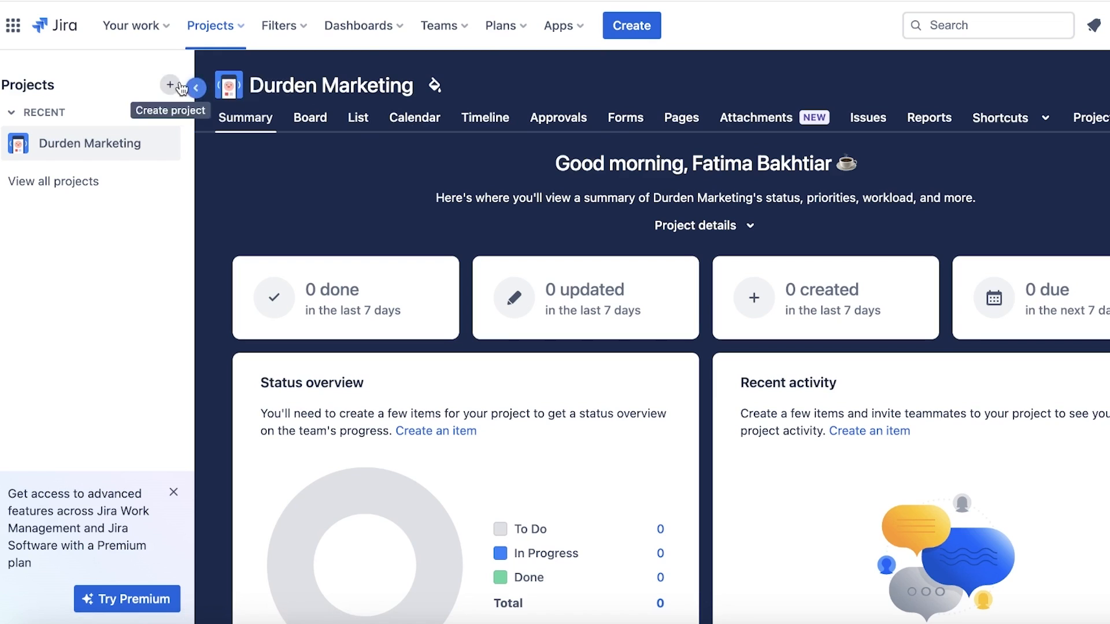
- Switch to My Kanban Project and open the details in its project settings
click(234, 22)
click(222, 145)
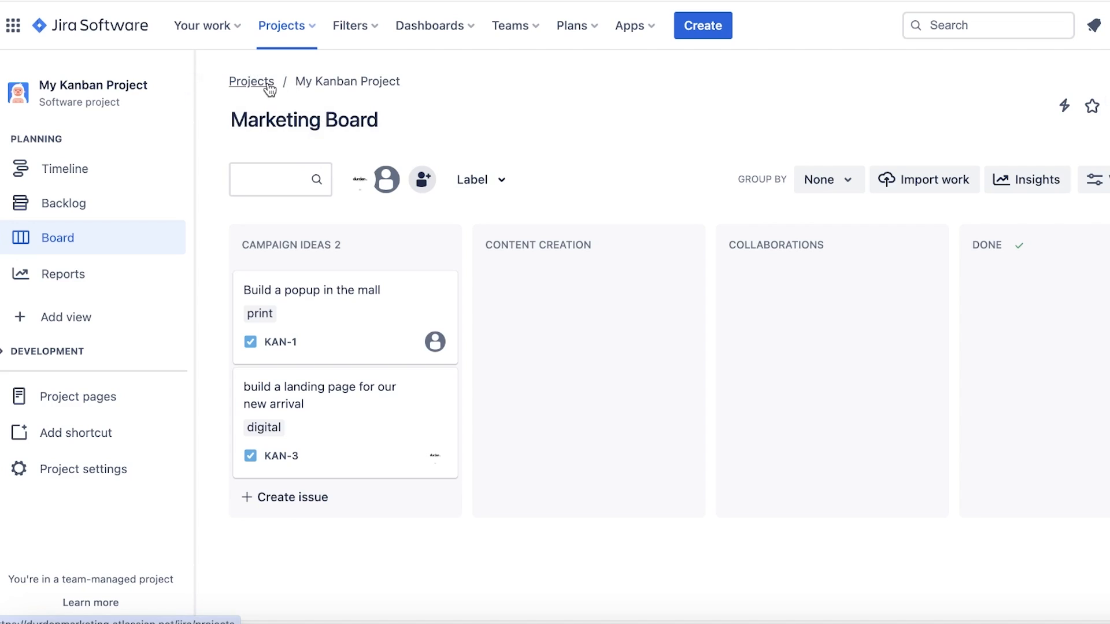
click(49, 470)
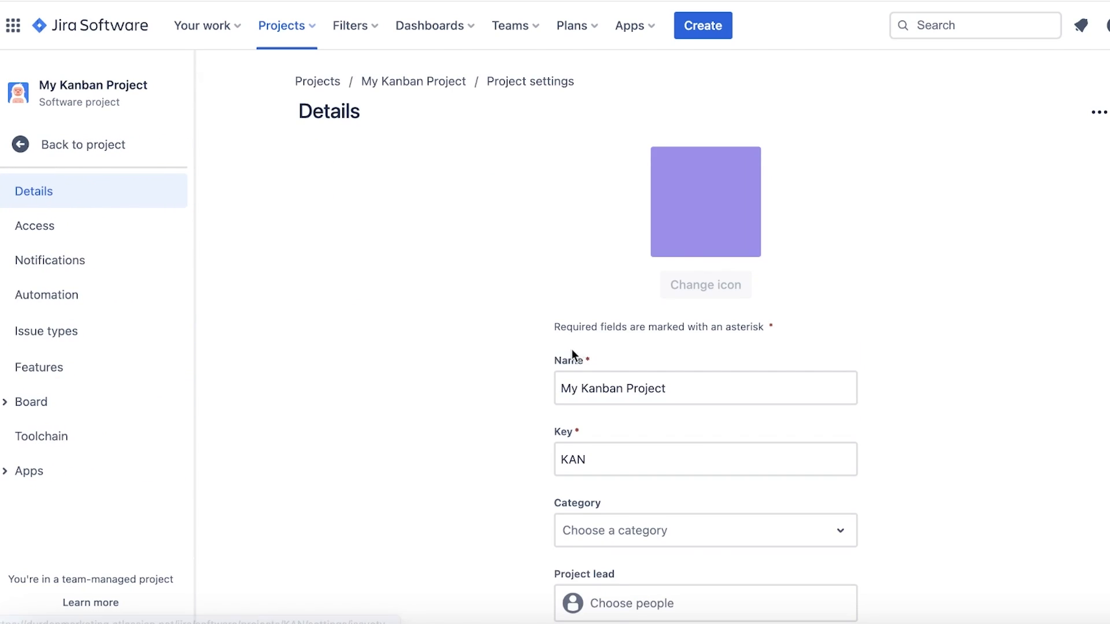
- Review My Kanban Project's details and open the board's Columns and statuses settings
scroll(429, 389, down, 3)
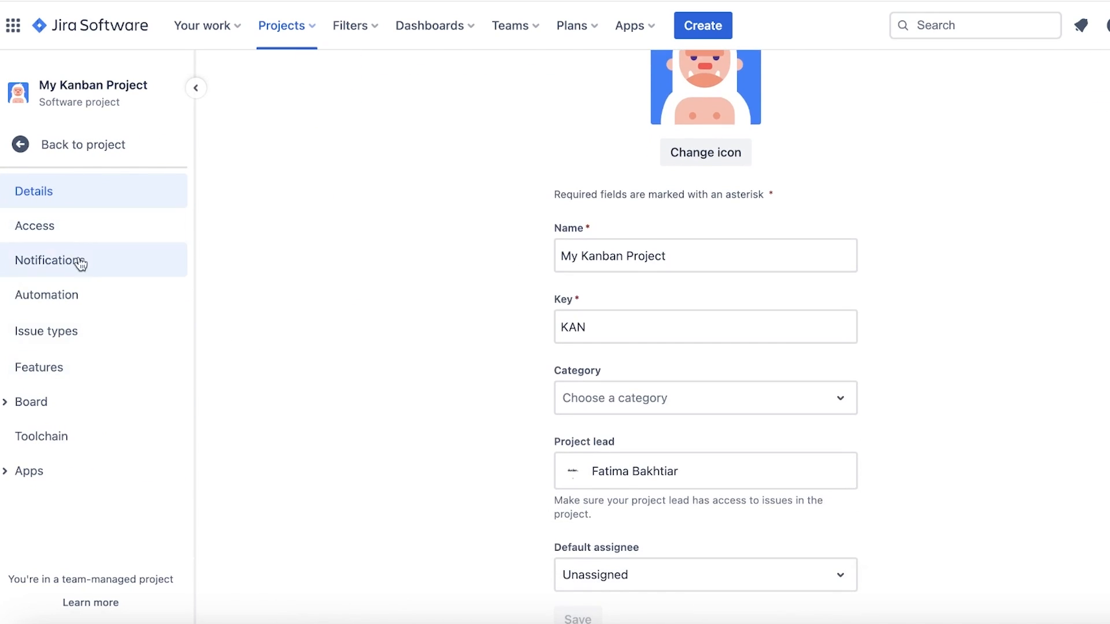
click(8, 405)
scroll(21, 433, down, 2)
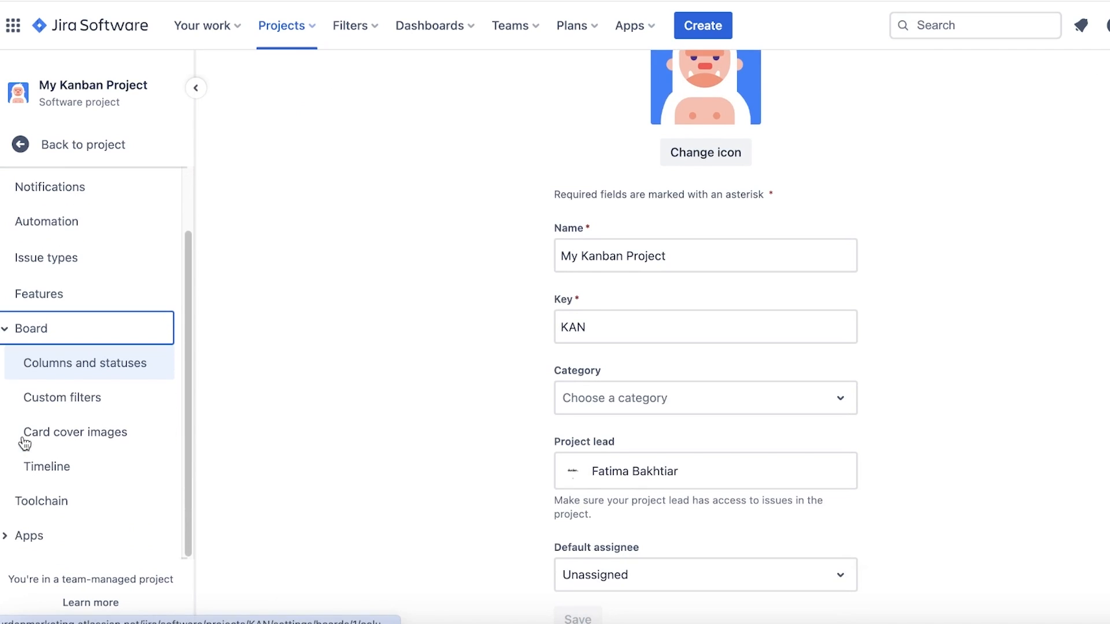
click(38, 373)
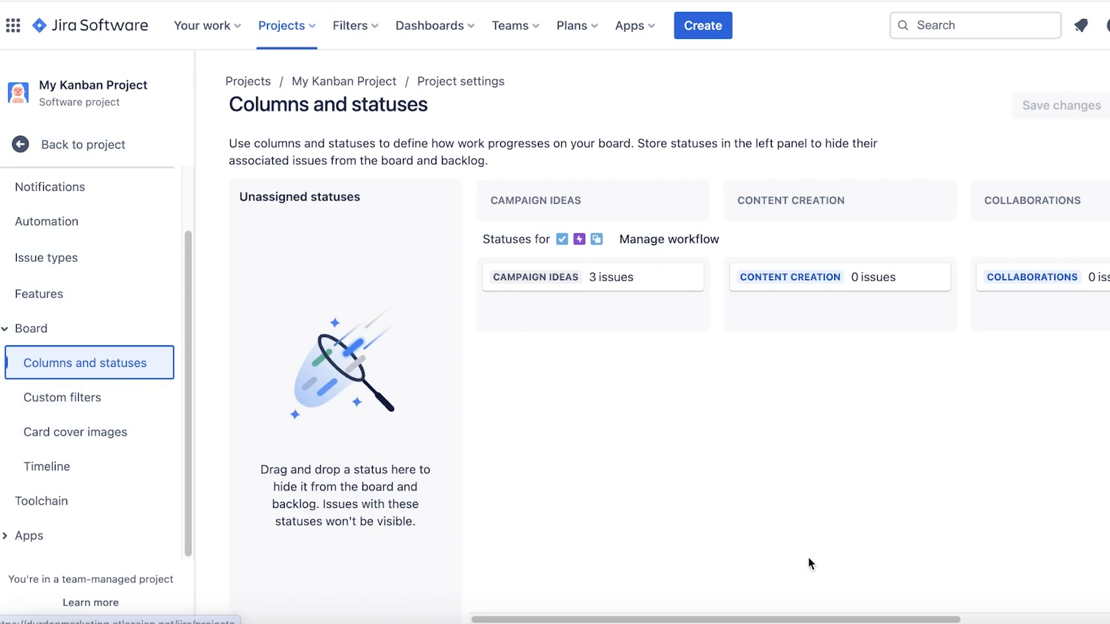
scroll(591, 382, down, 1)
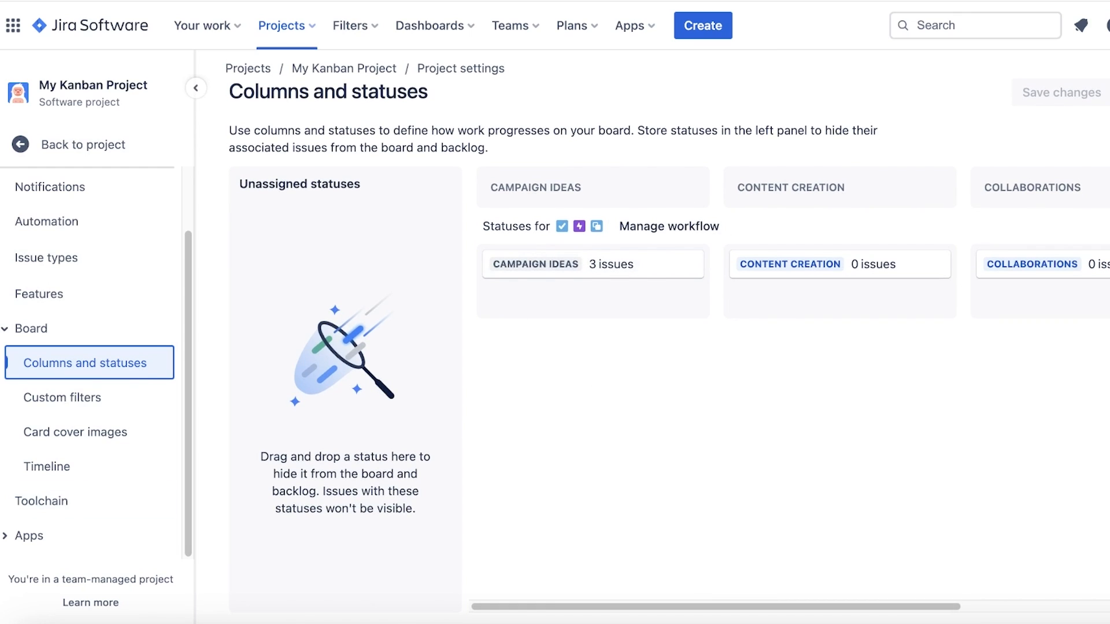
- View the board's Custom filters and Card cover images settings, and the project's Toolchain page
click(71, 410)
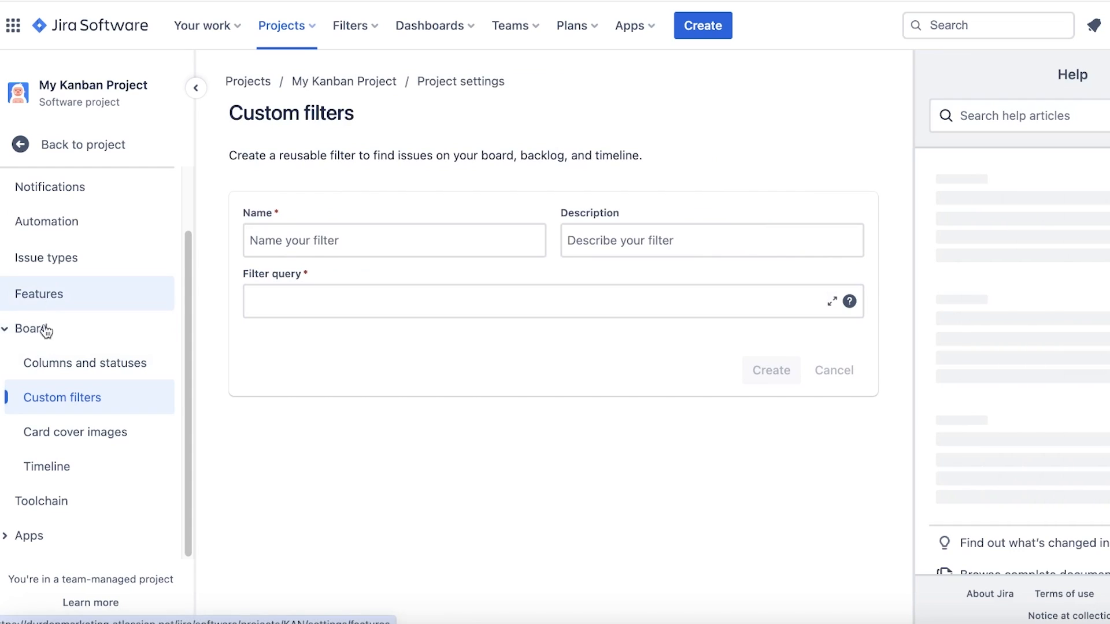
click(47, 443)
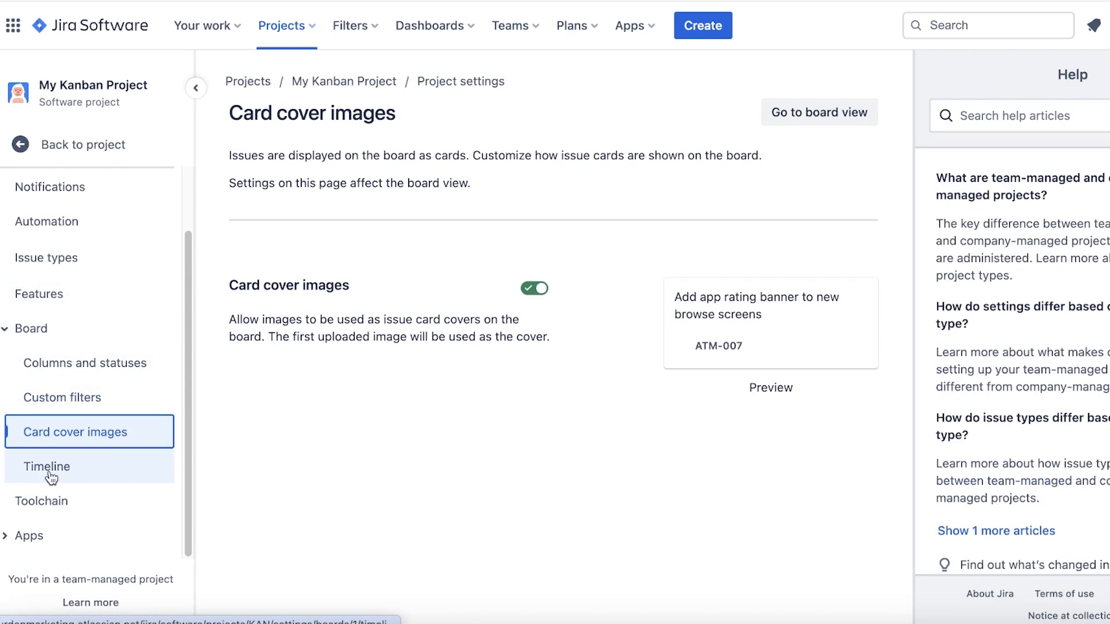
click(47, 516)
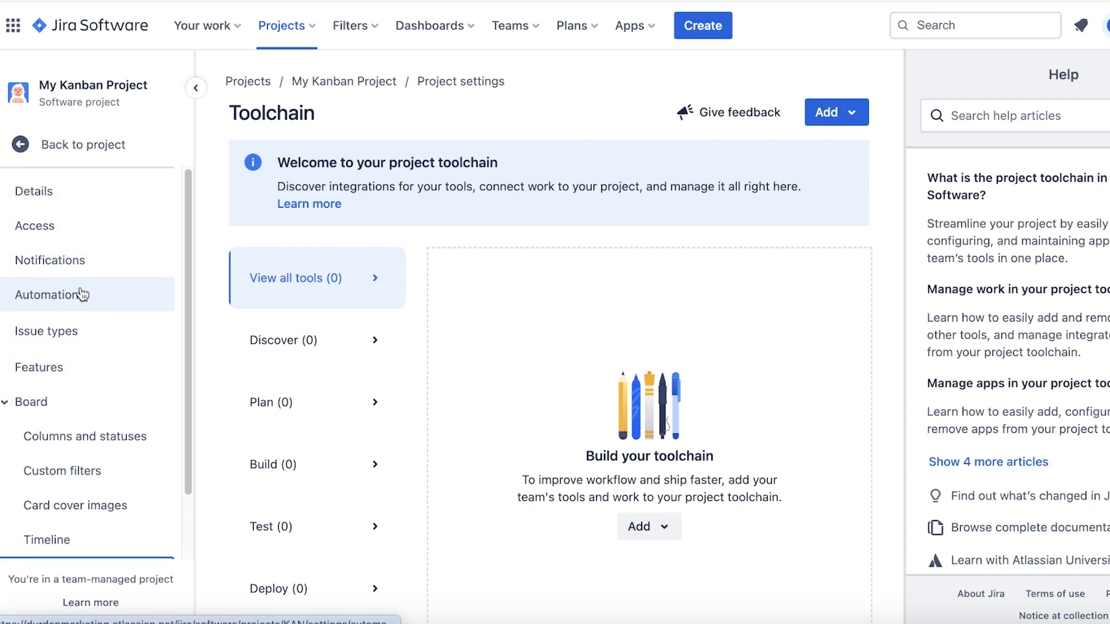
- View the project's Automation and Issue types settings and dismiss the introductory tour of the Task fields
click(74, 297)
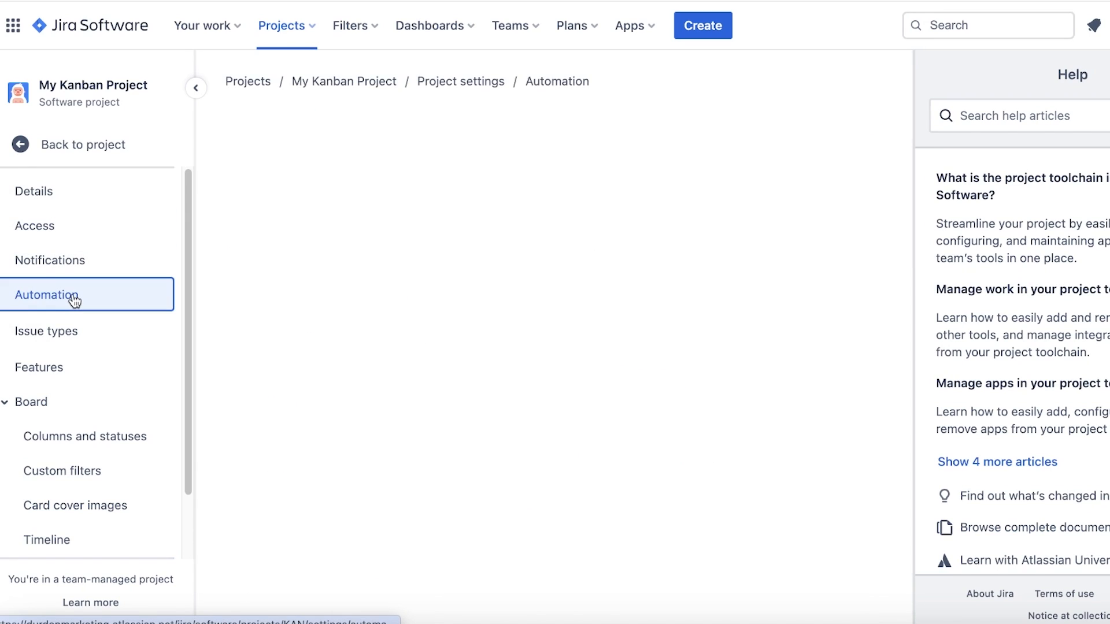
click(75, 338)
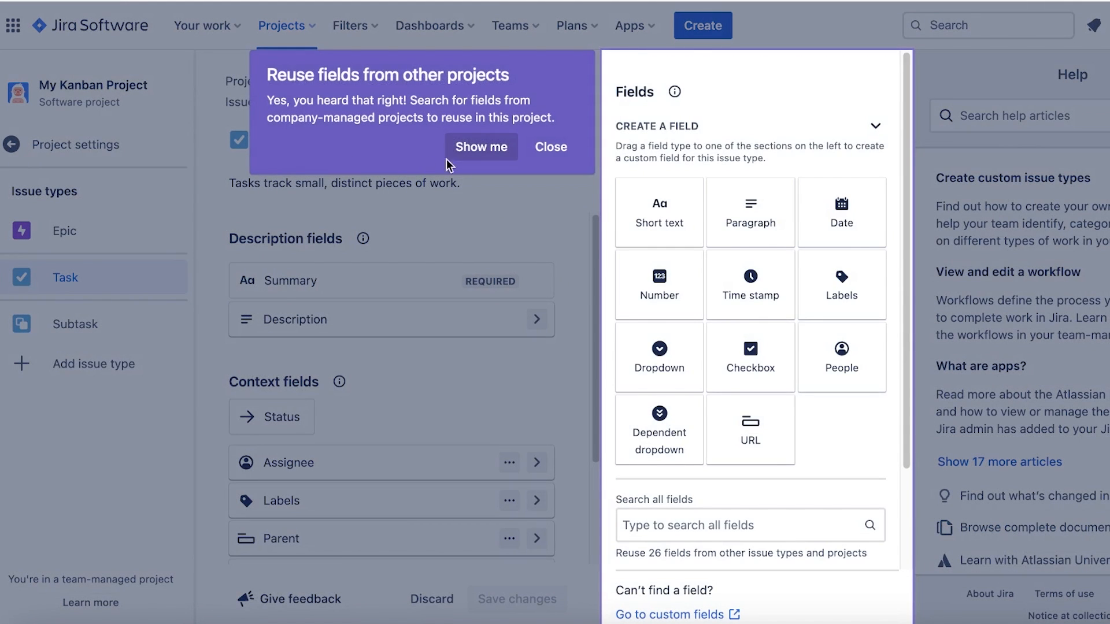
click(528, 146)
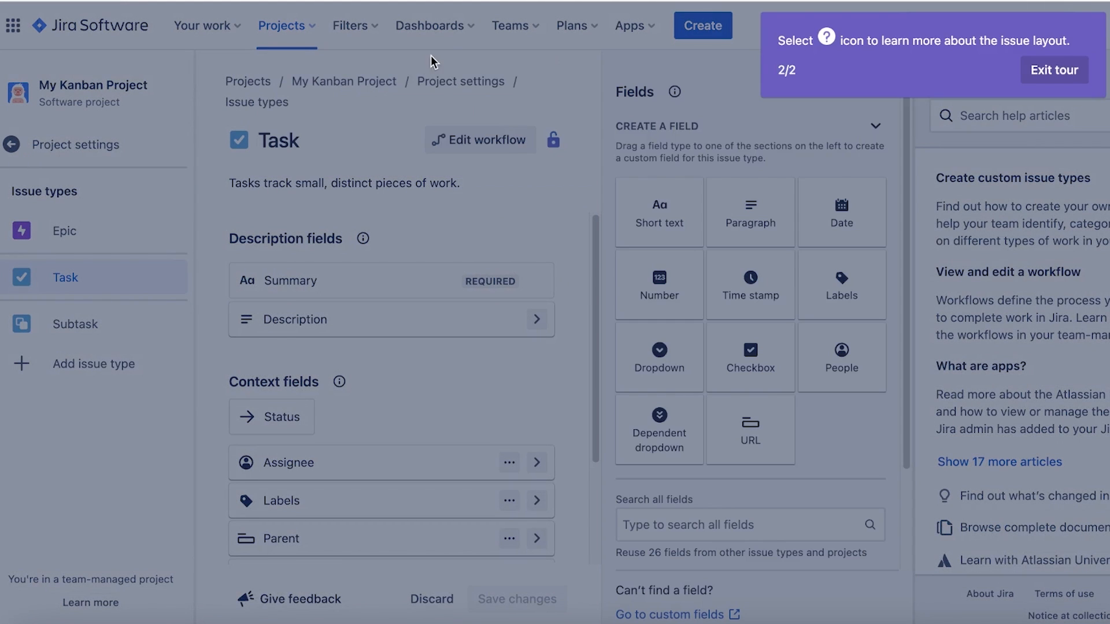
click(1077, 67)
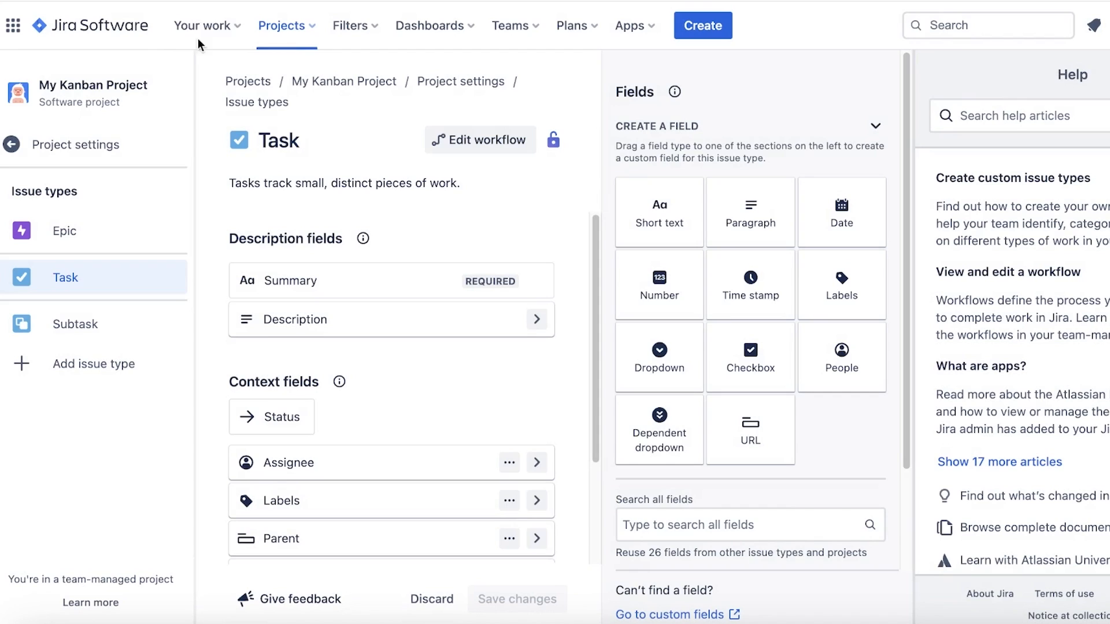
- Open Durden Marketing from the recent projects, close the Help panel and view the project's Approvals page
click(82, 29)
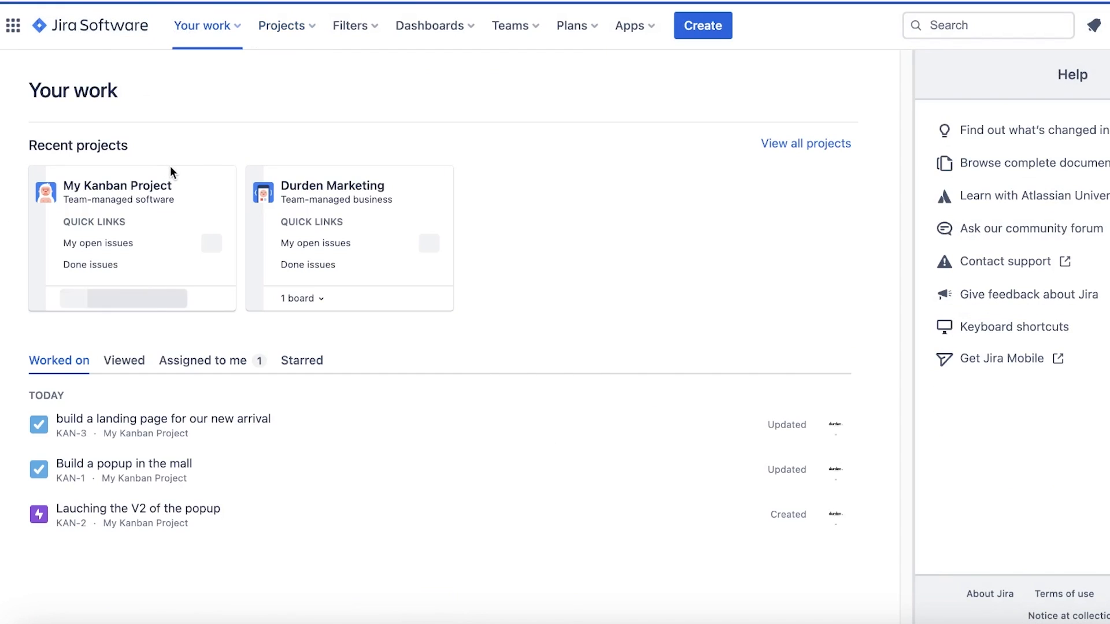
click(319, 190)
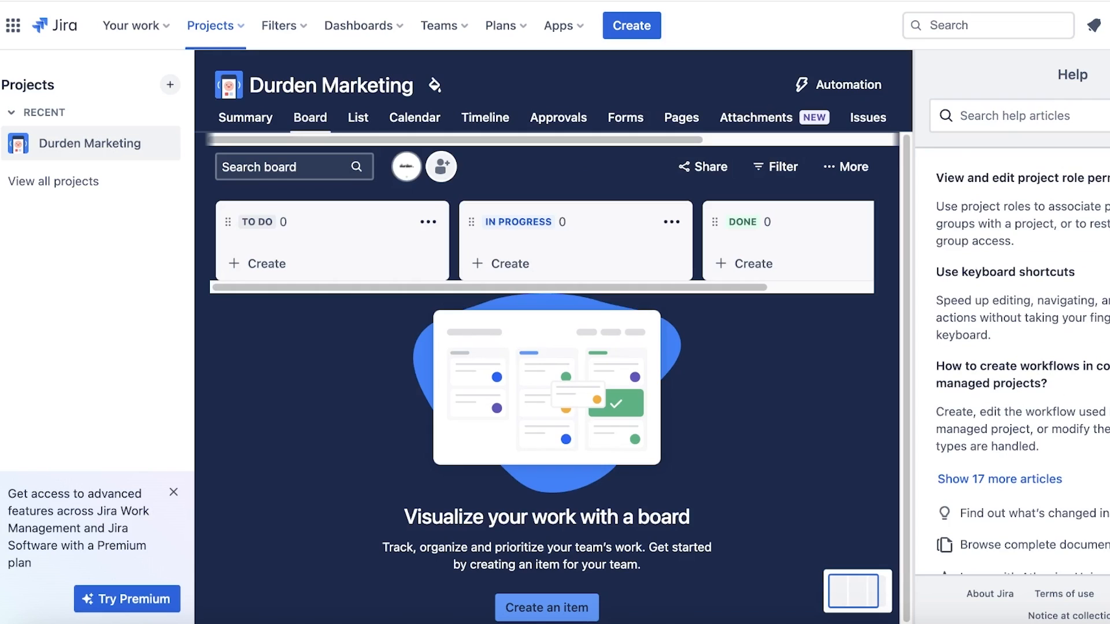
click(1101, 74)
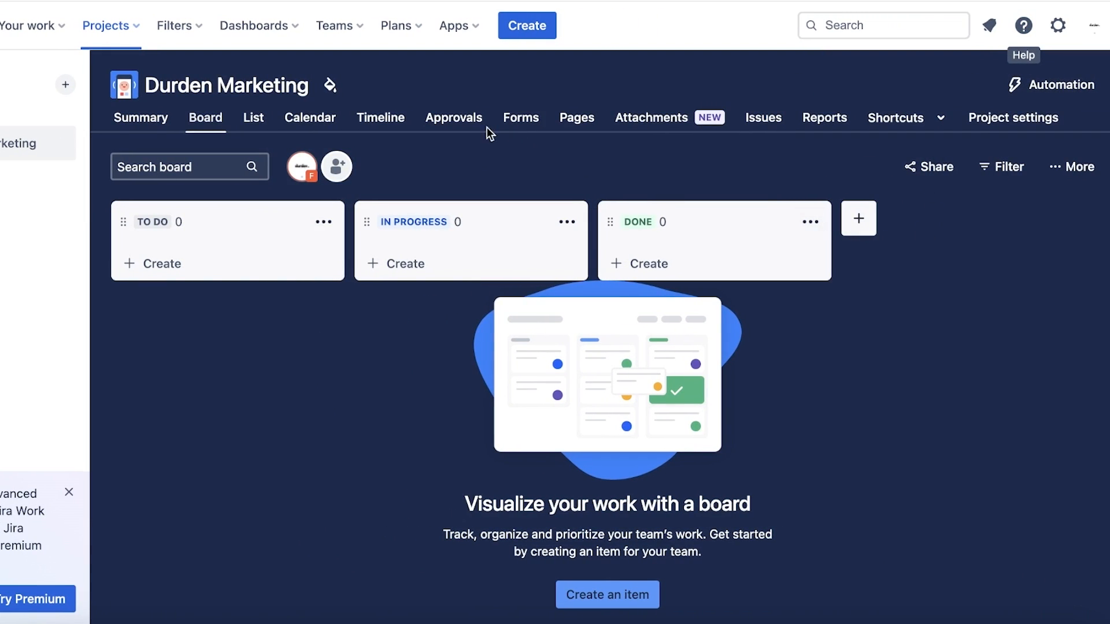
click(464, 129)
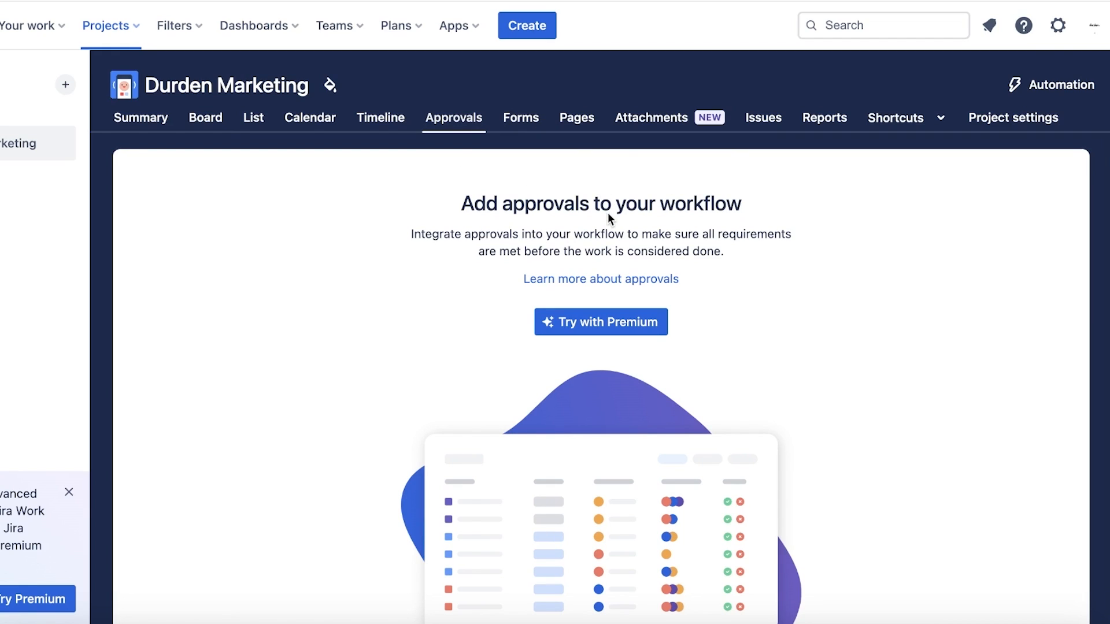
- Open the support article about approvals and look through it
click(635, 279)
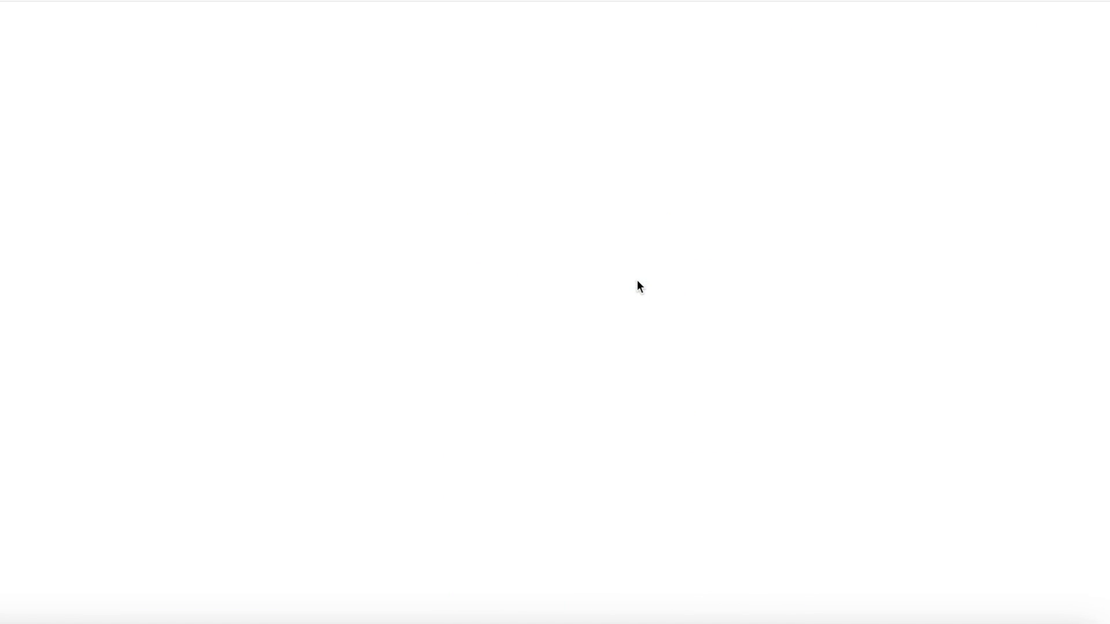
scroll(541, 156, down, 5)
scroll(535, 133, up, 5)
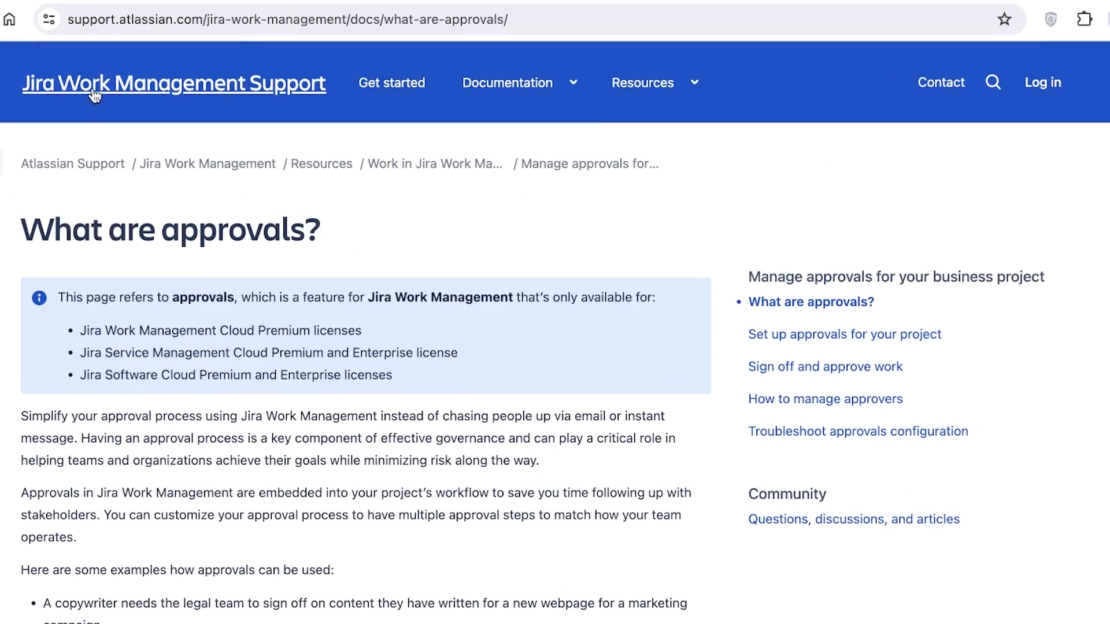
- Search the web for "jira pricing" and open Atlassian's pricing page
click(243, 4)
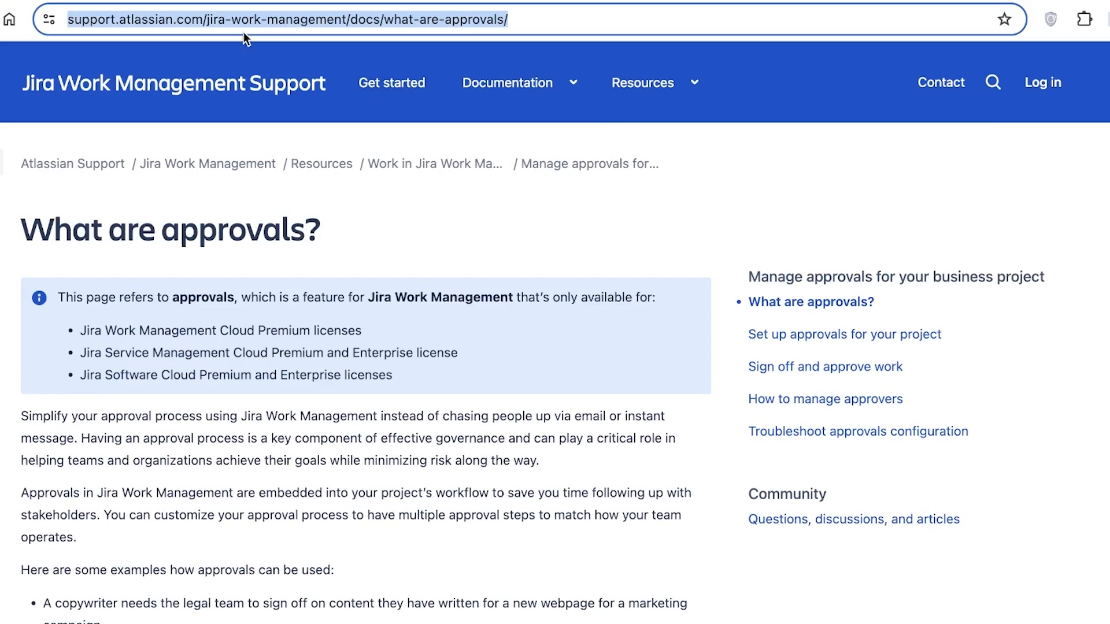
text(jira pricing)
key(Return)
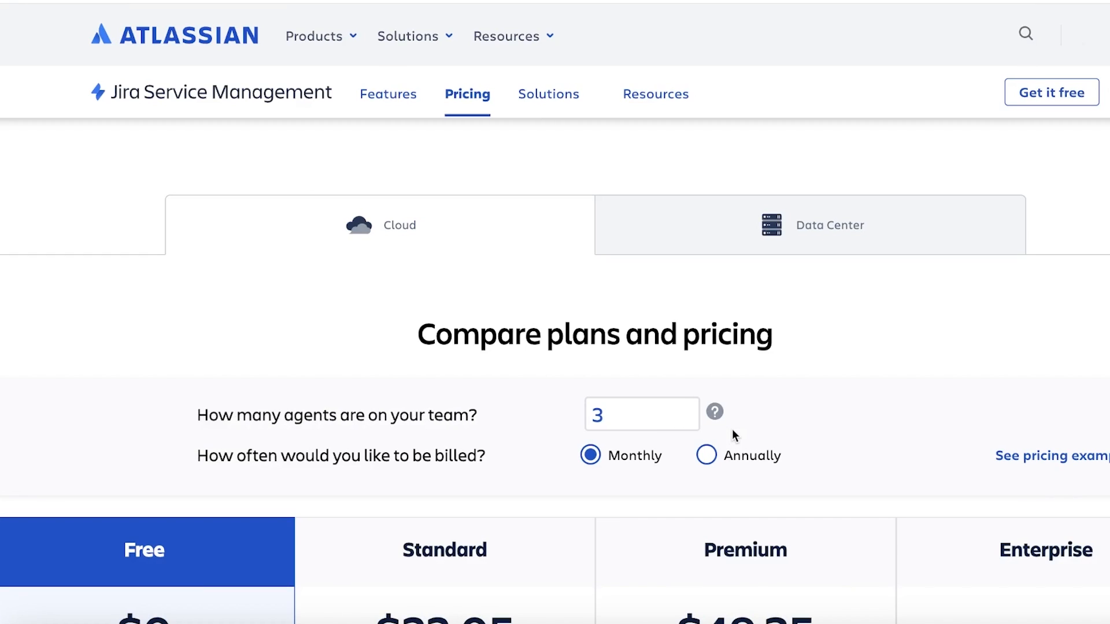
- Switch to the Jira Software product page, look through it and open its pricing
click(344, 38)
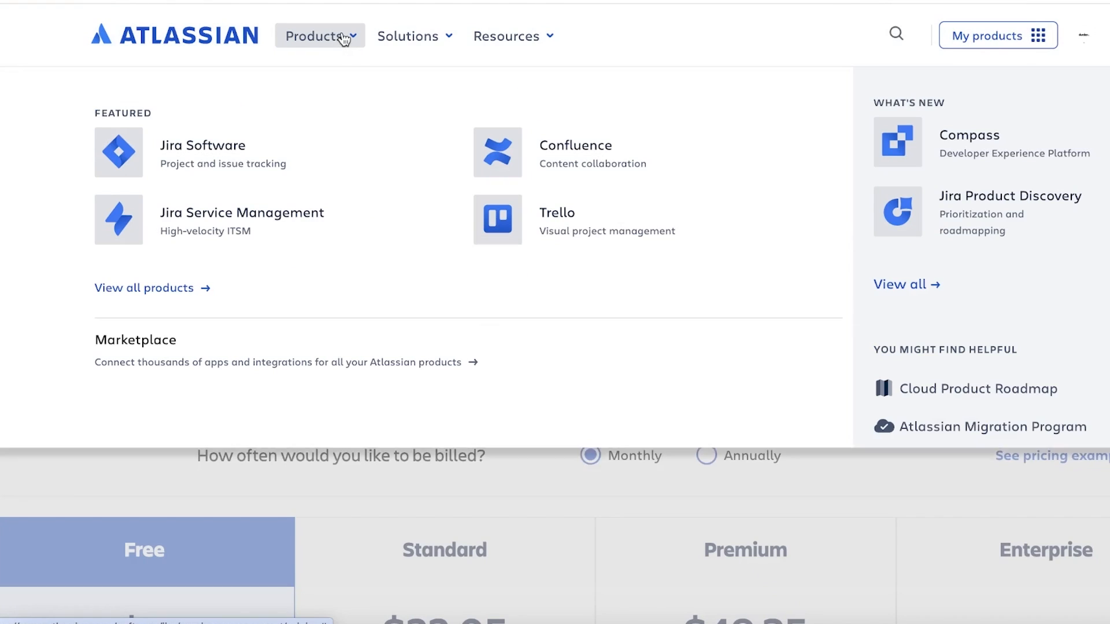
click(154, 160)
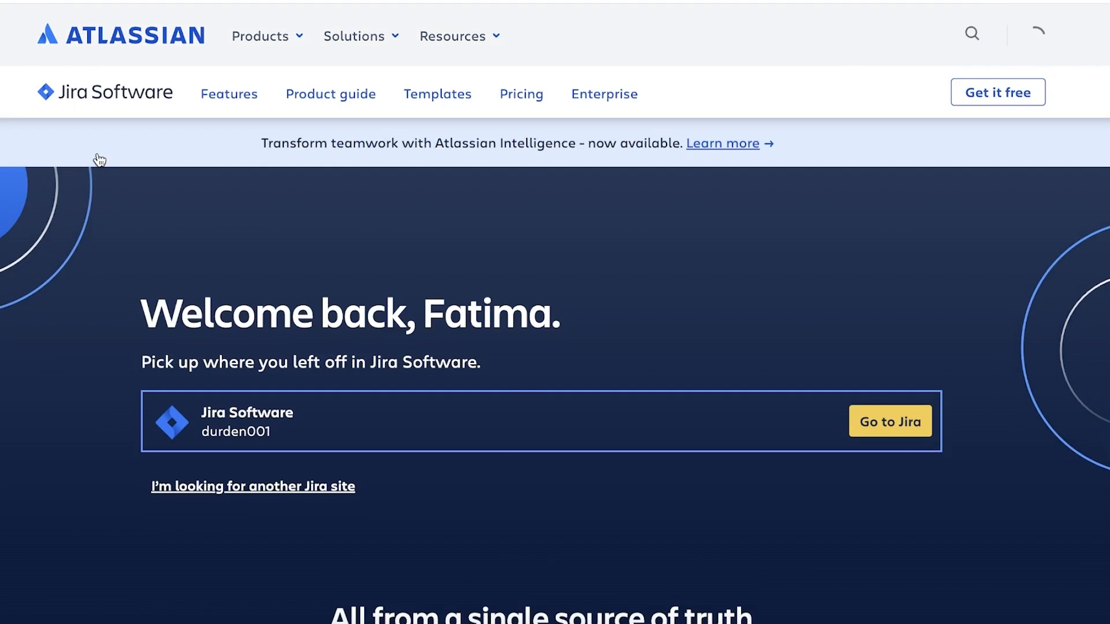
scroll(279, 198, down, 15)
scroll(282, 199, up, 5)
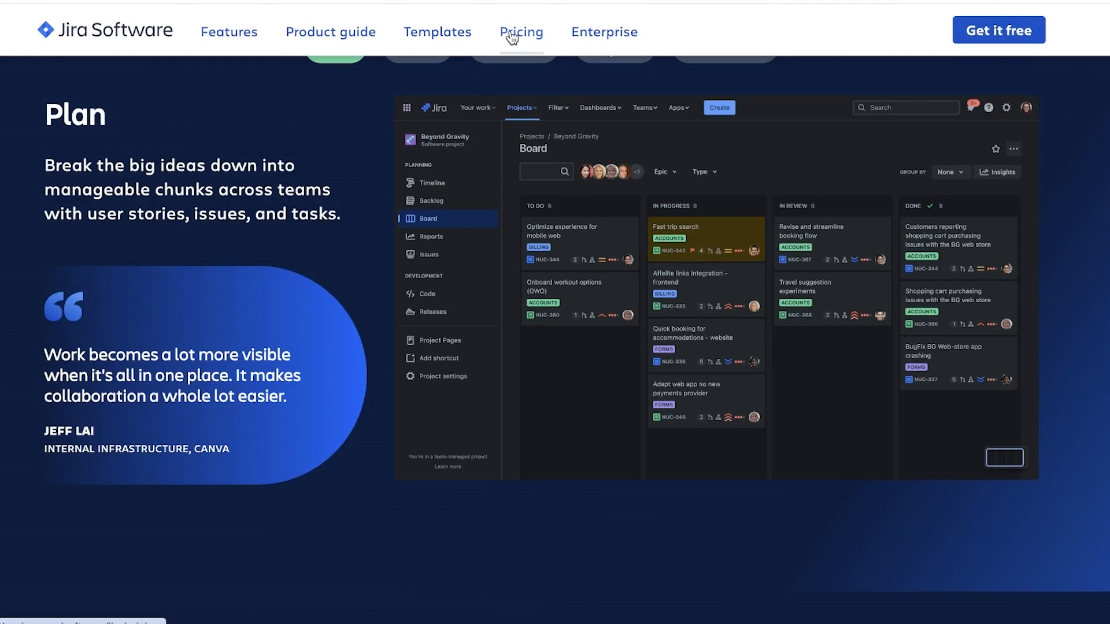
click(508, 44)
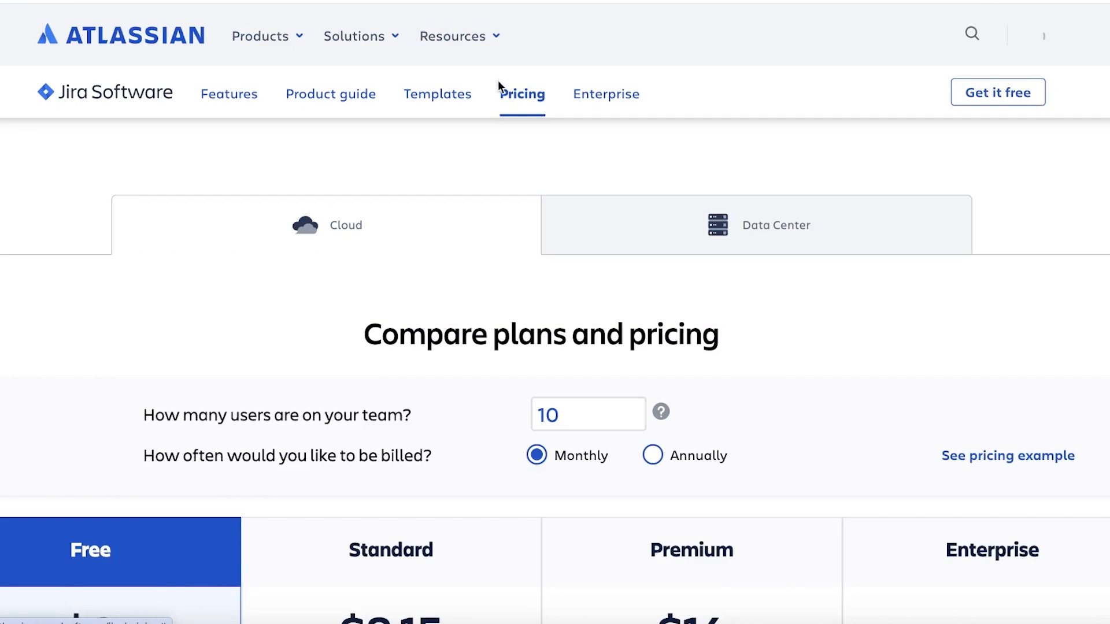
- Compare the prices and features of the Free, Standard, Premium and Enterprise plans for Jira Software
scroll(205, 330, down, 3)
scroll(206, 331, down, 4)
scroll(198, 515, down, 4)
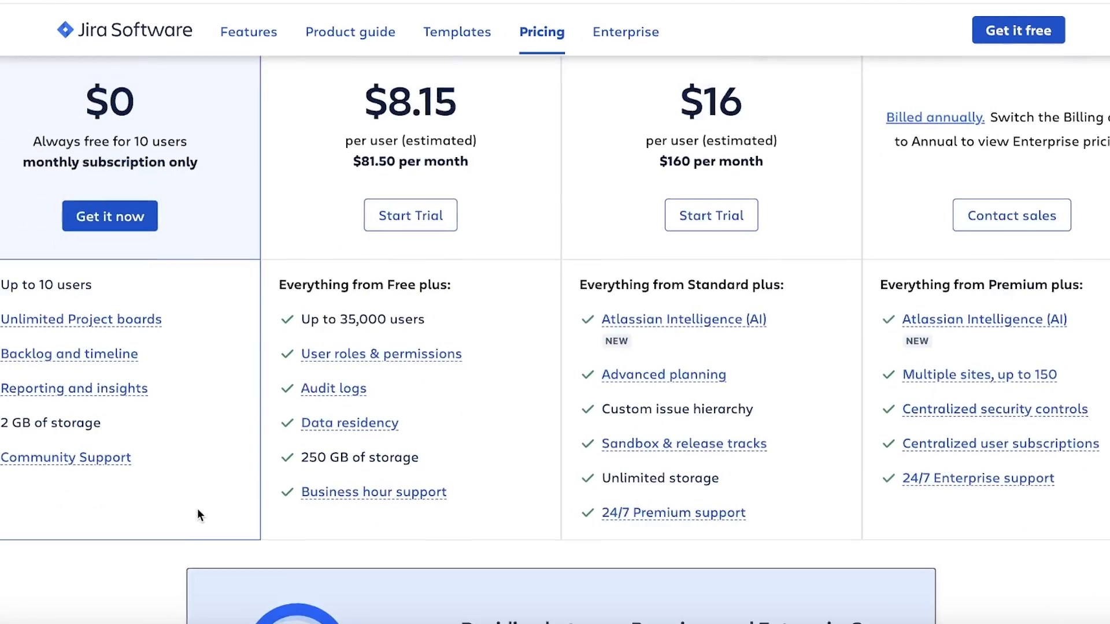
scroll(231, 473, up, 3)
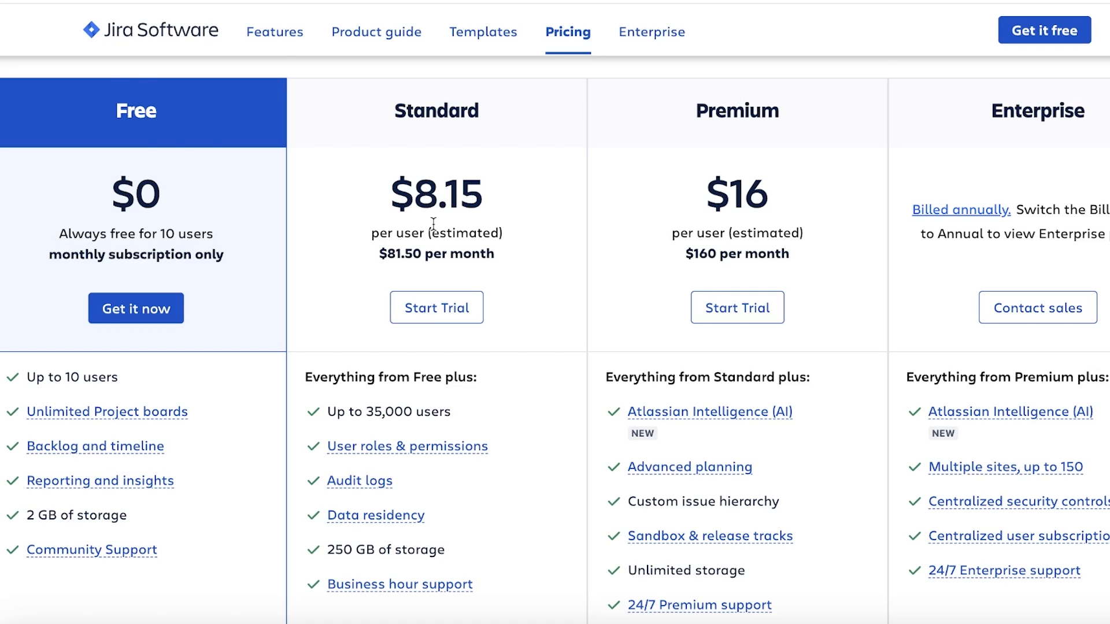
scroll(434, 272, down, 2)
scroll(500, 311, up, 2)
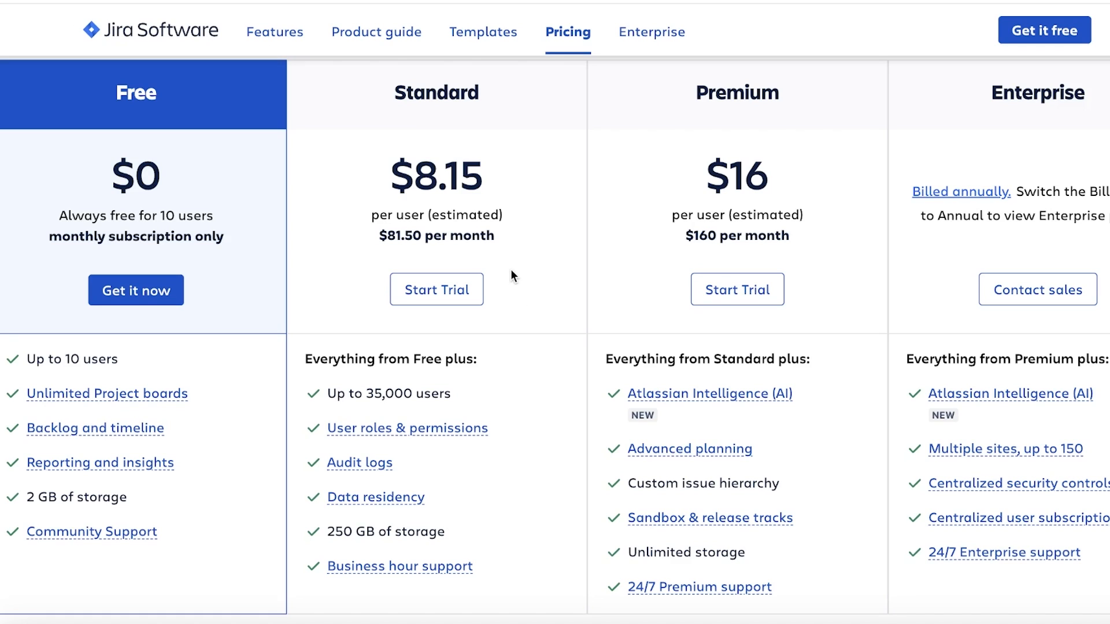
scroll(510, 270, up, 4)
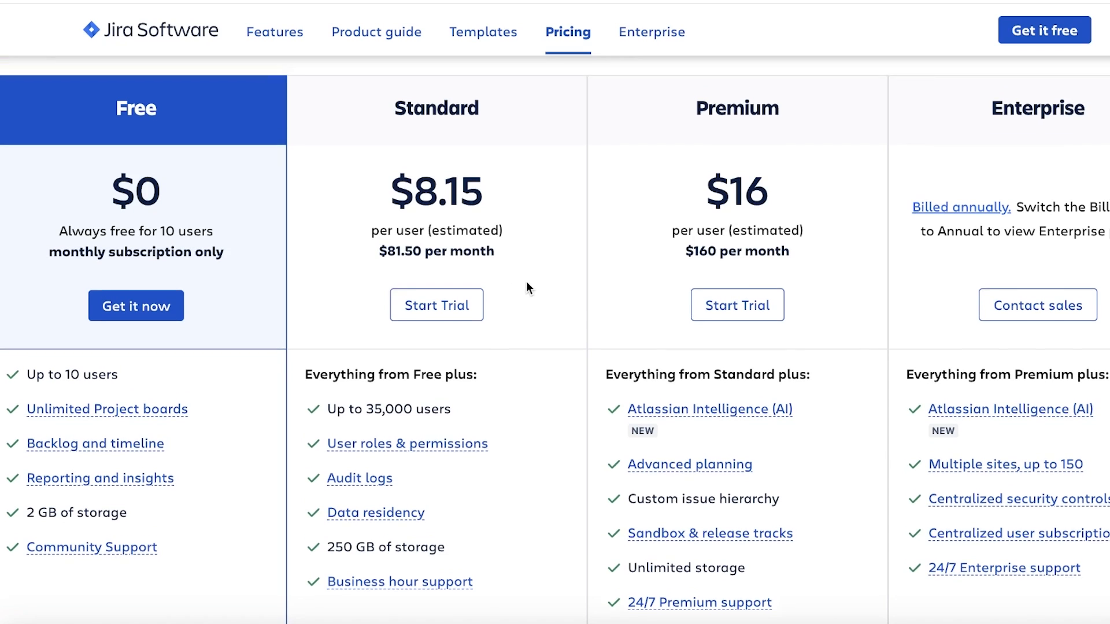
scroll(701, 353, down, 1)
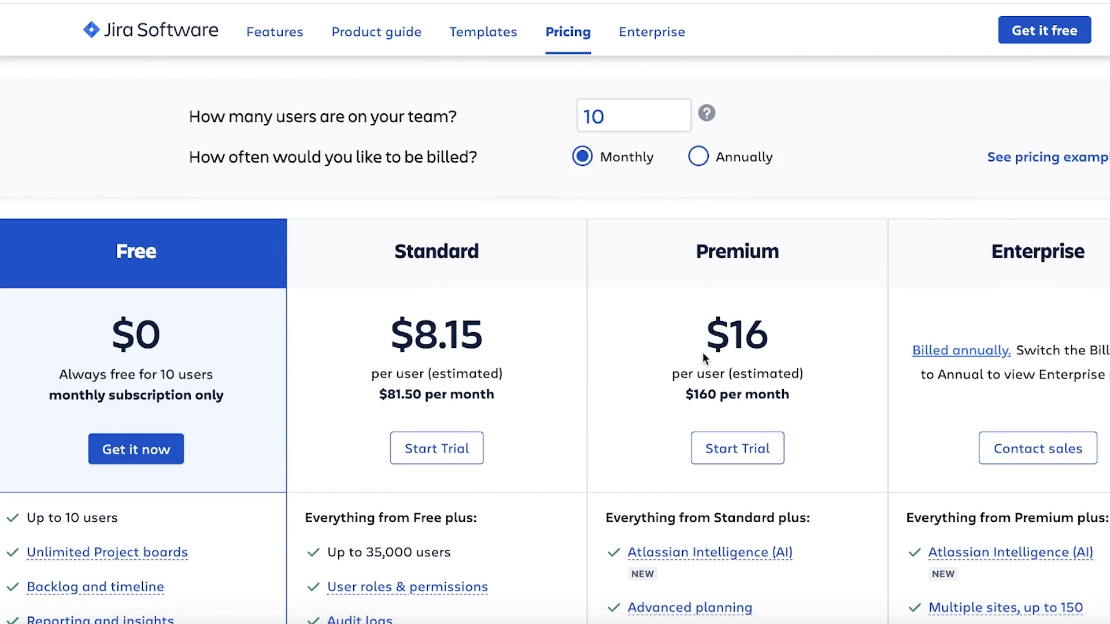
- Check the plan prices for a team of 700 users
double_click(603, 116)
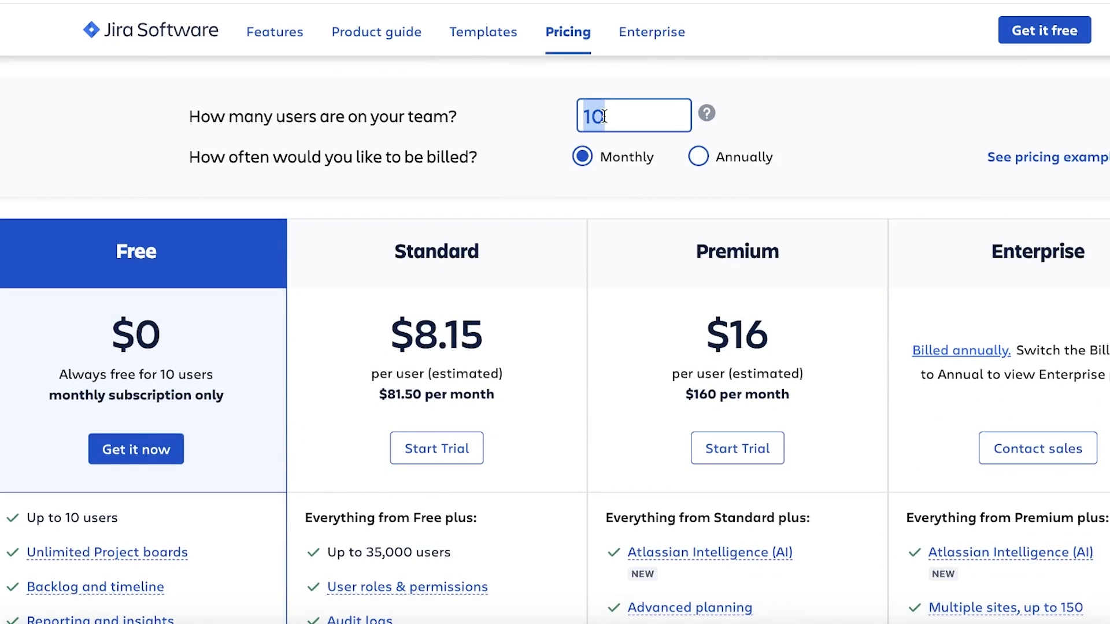
key(BackSpace)
text(700)
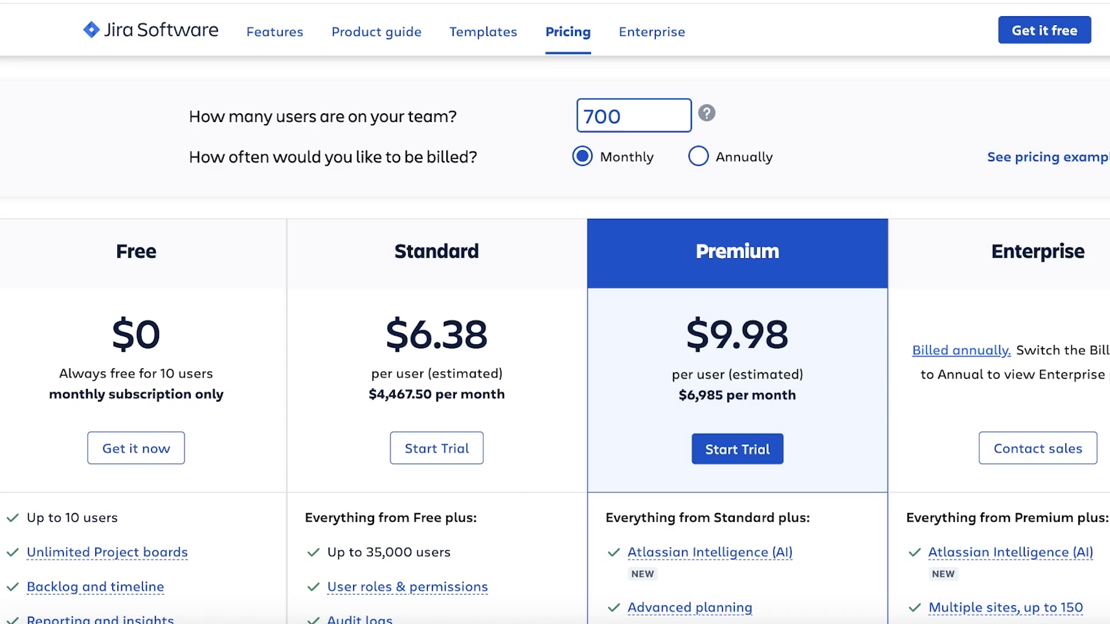
- Set the team size to 7 users and compare annual with monthly billing
key(BackSpace)
key(BackSpace)
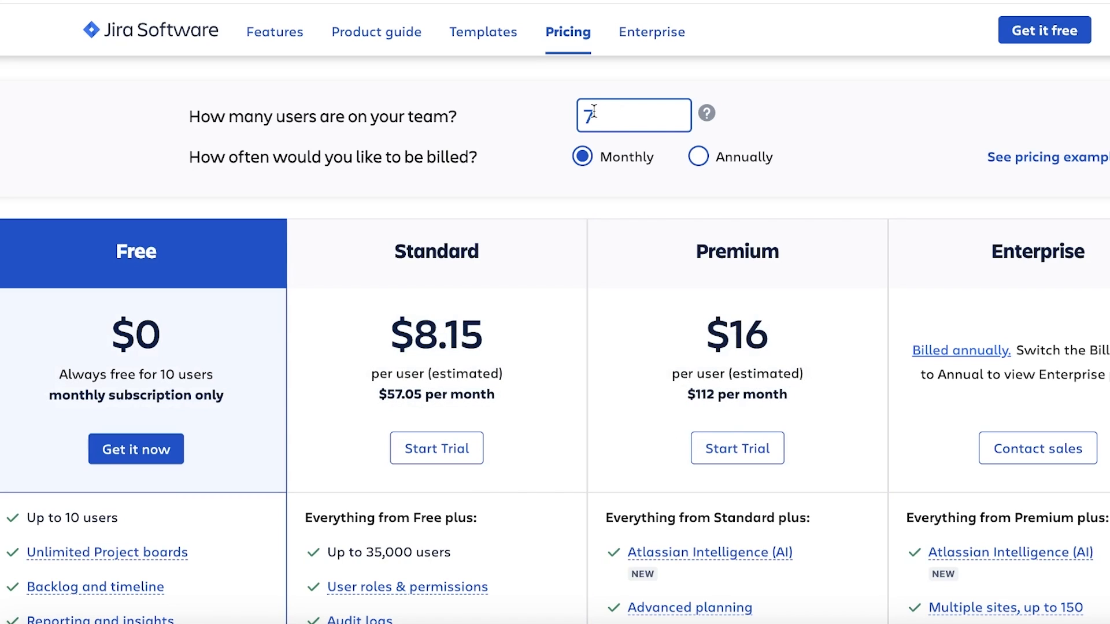
click(683, 156)
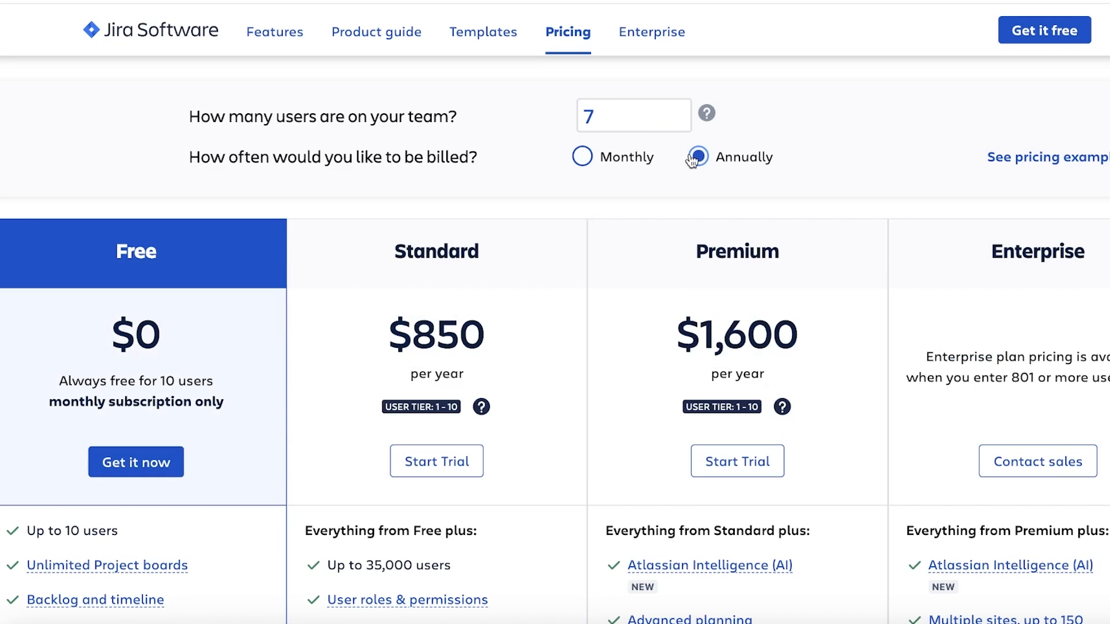
click(611, 162)
click(634, 122)
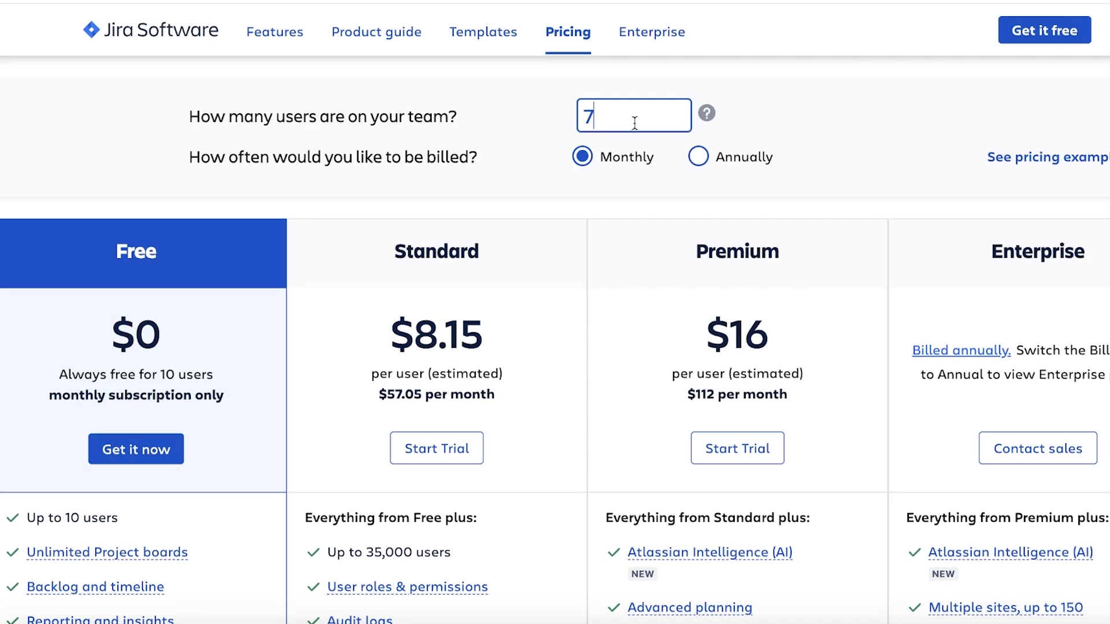
scroll(843, 158, down, 3)
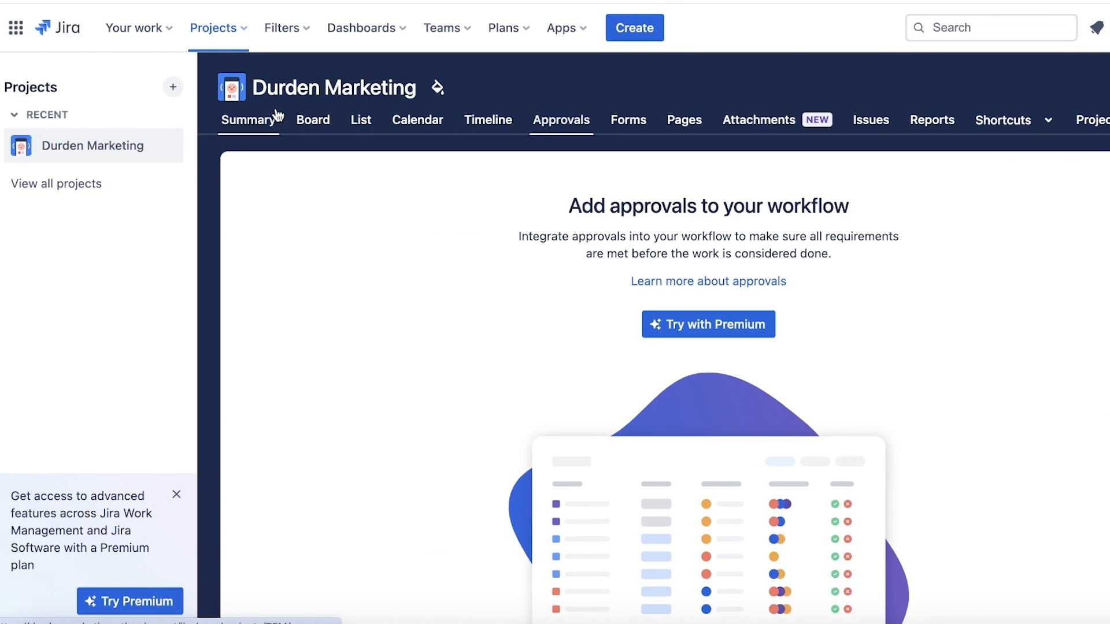
- Check the recent boards listed under Your work
click(142, 35)
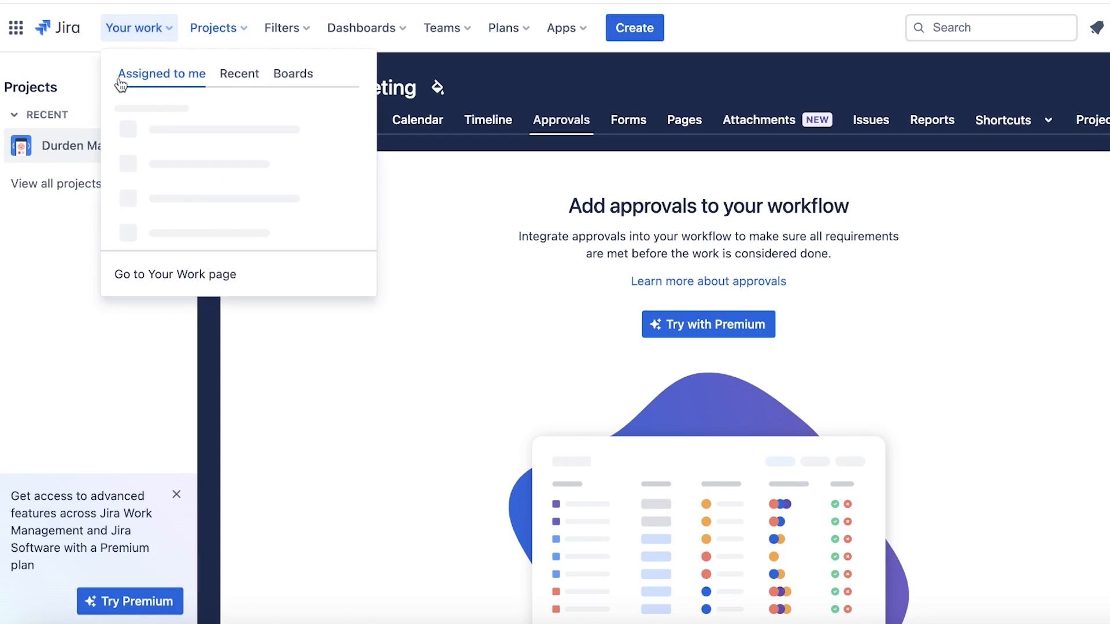
click(292, 76)
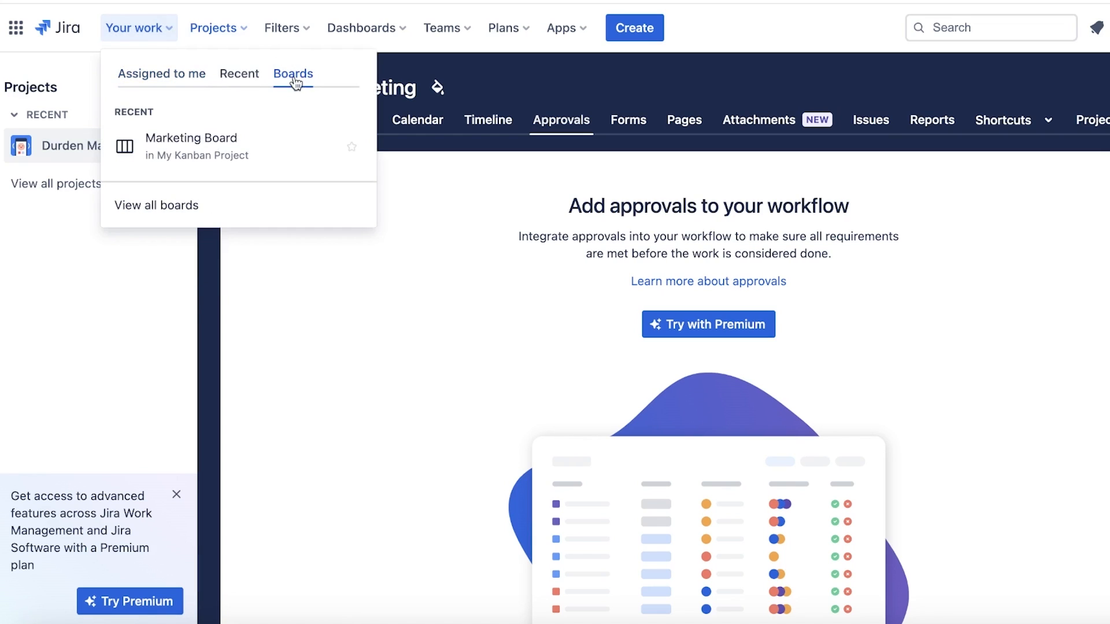
click(629, 237)
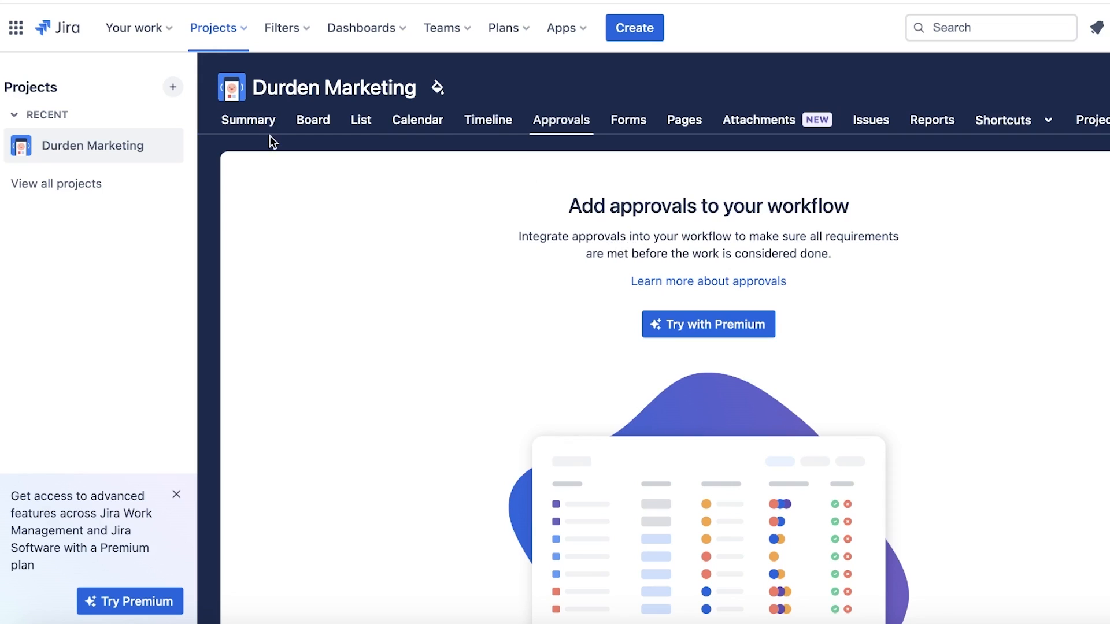
- View the Summary and Board of the Durden Marketing project, and open its List view
click(234, 122)
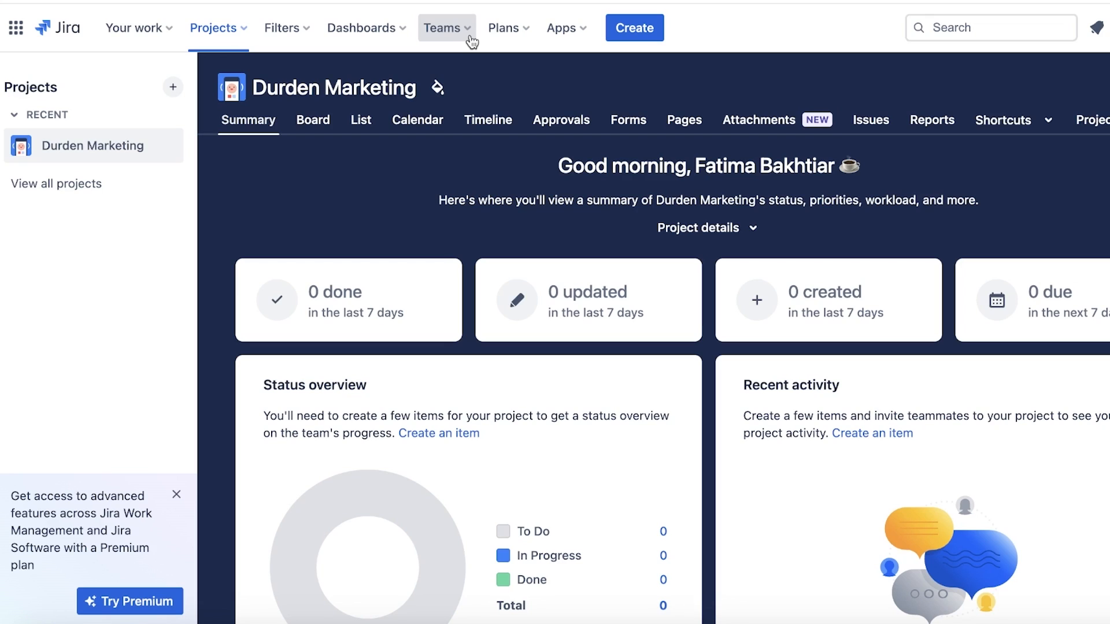
click(327, 123)
click(360, 120)
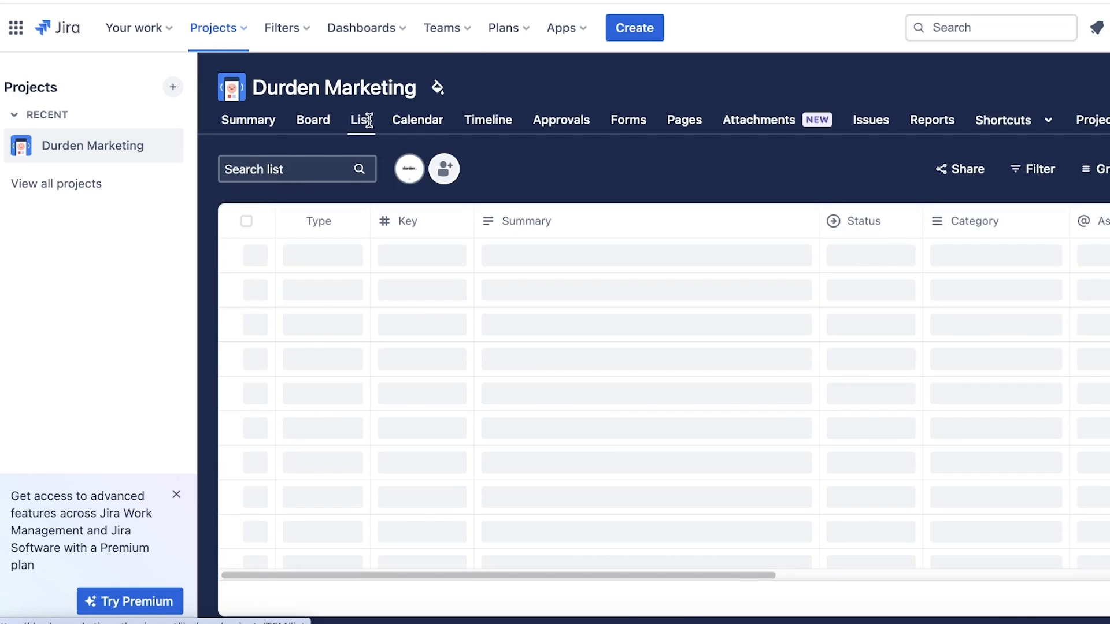
- Try to create a Checkbox field named "priority" in the Durden Marketing list, and close the field form
click(1085, 221)
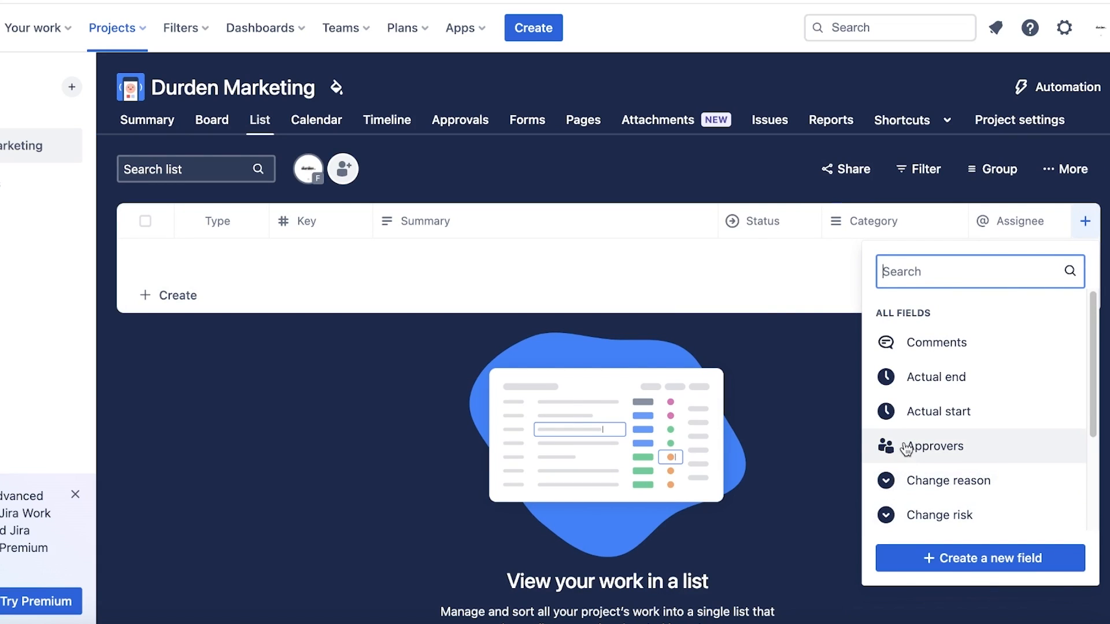
click(948, 557)
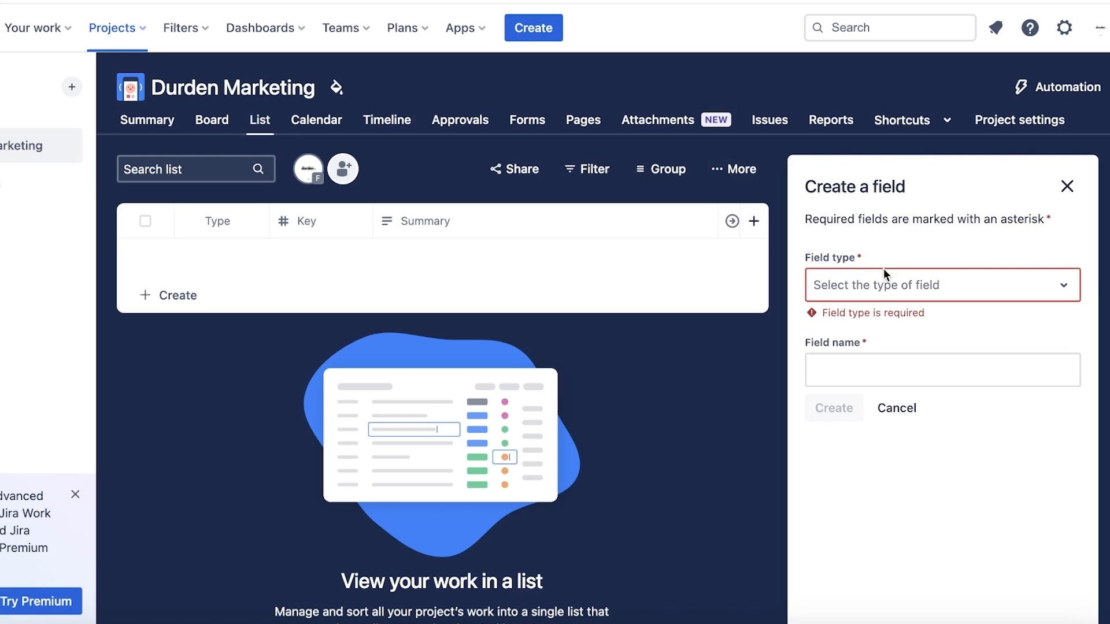
click(887, 284)
scroll(887, 382, down, 3)
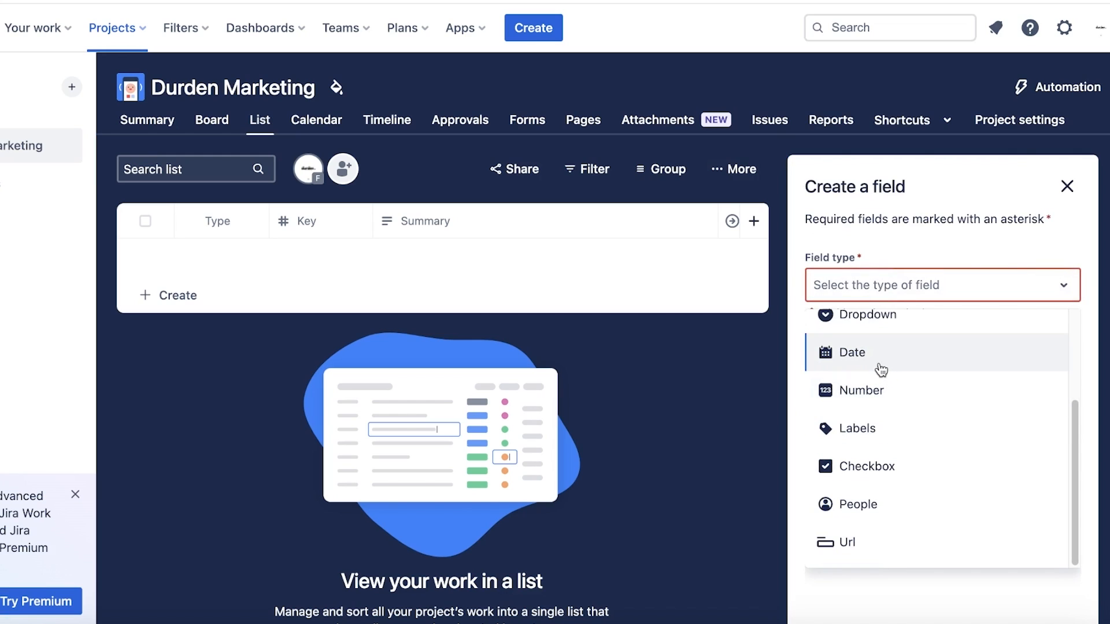
click(879, 465)
click(901, 363)
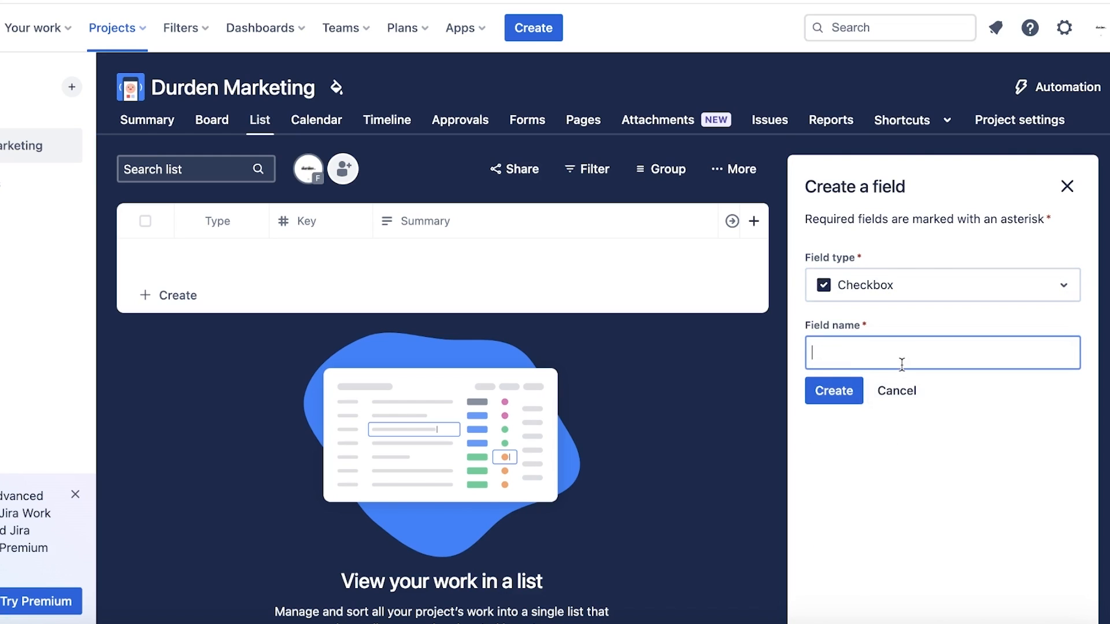
text(priority)
click(835, 386)
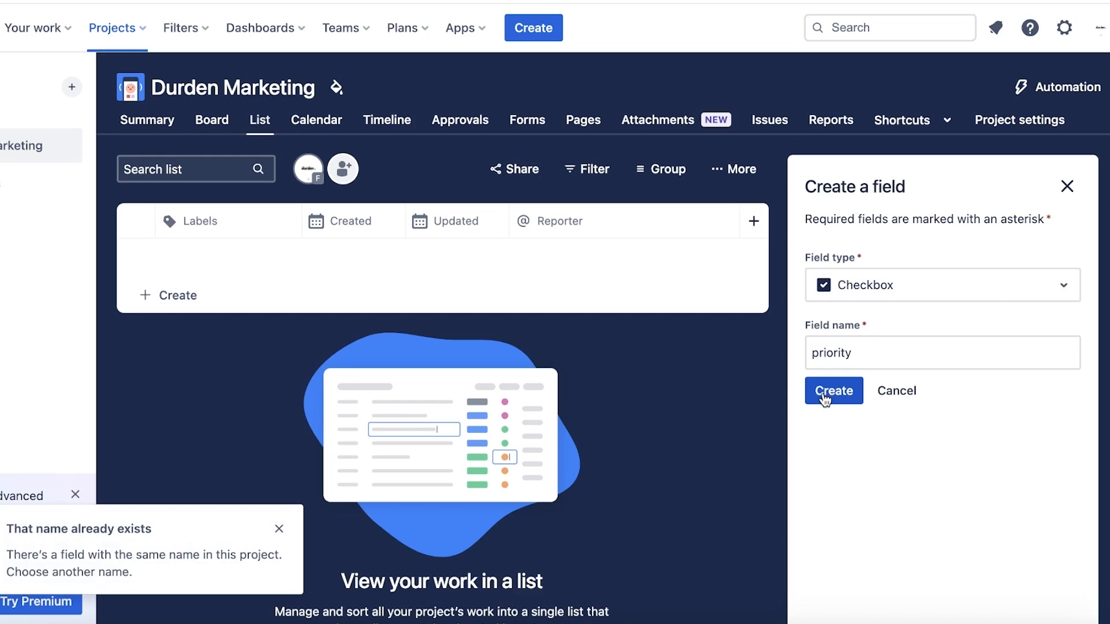
click(827, 396)
click(1067, 186)
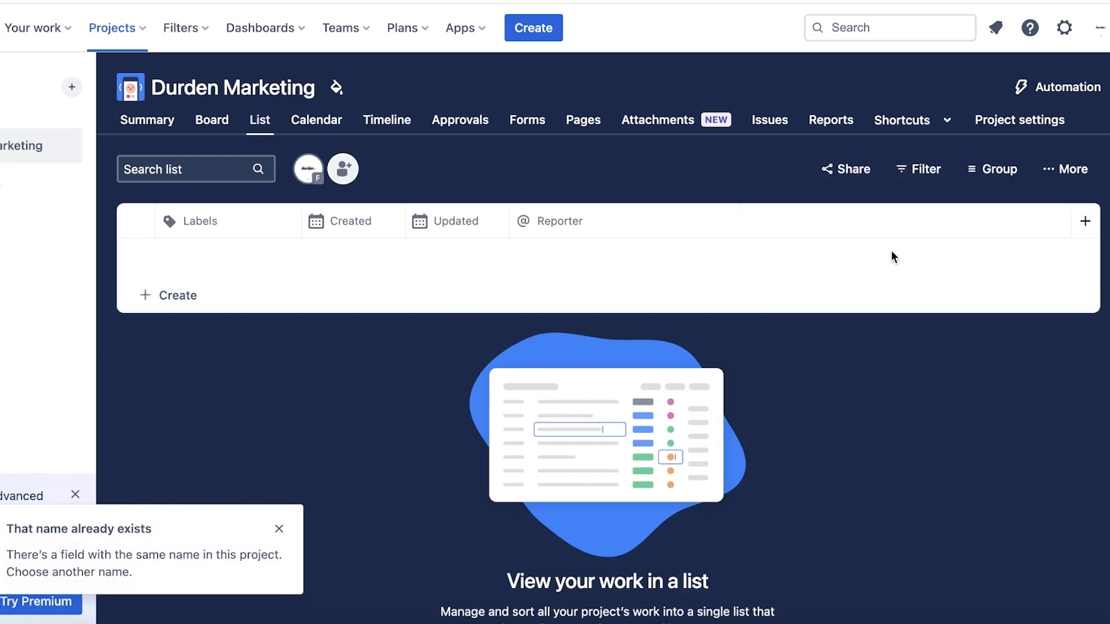
- Create a Timestamp field named "est time" as a new column in the Durden Marketing list
click(1072, 175)
click(1067, 168)
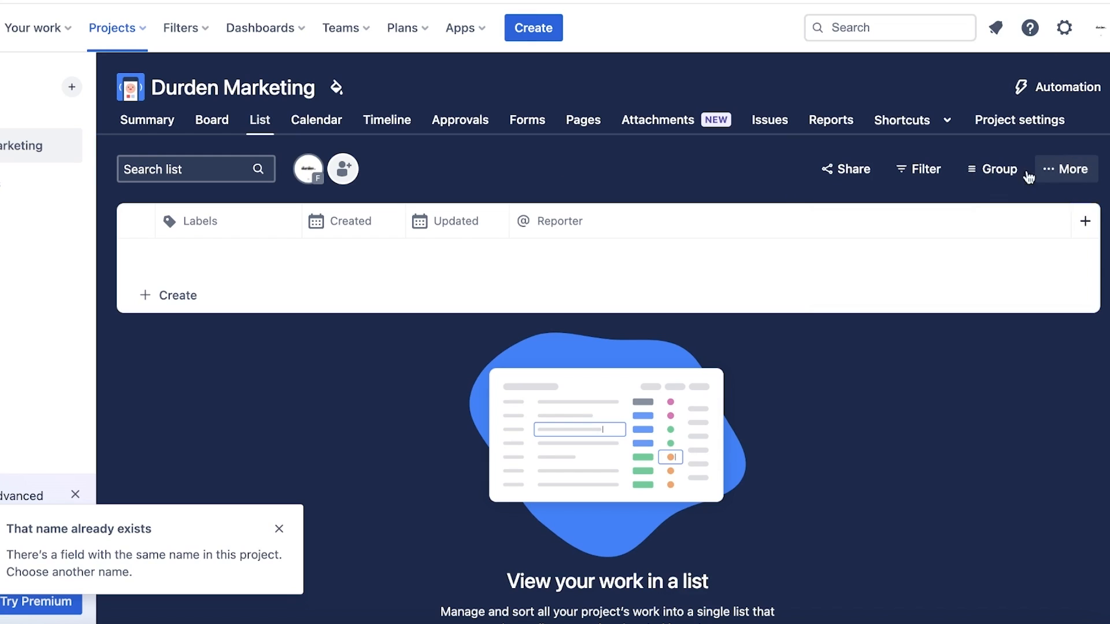
click(1087, 221)
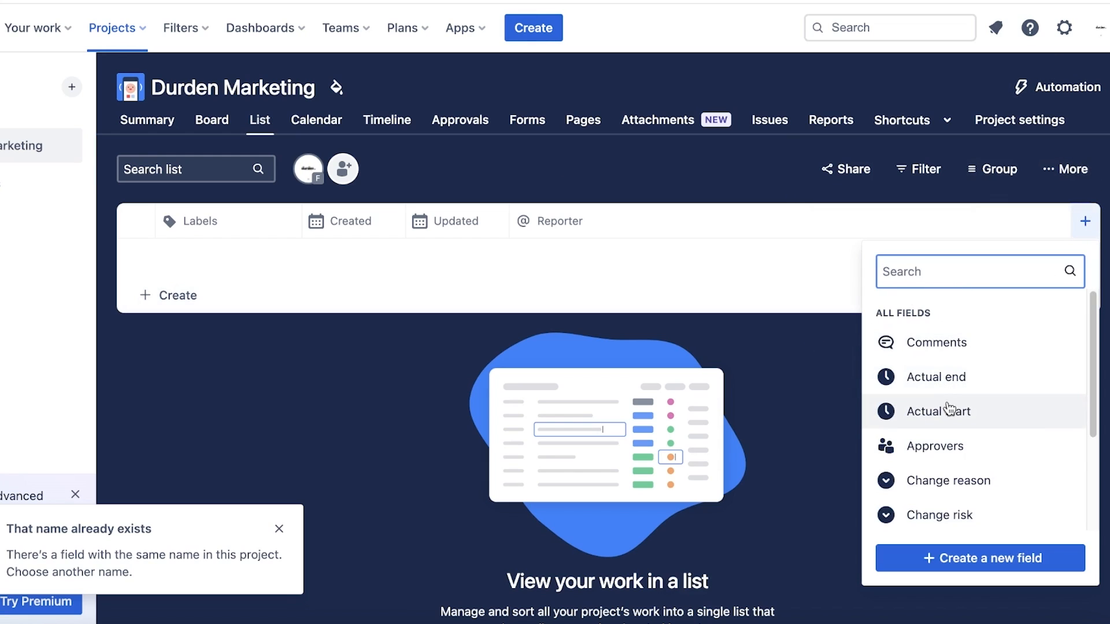
scroll(942, 491, down, 3)
click(943, 558)
click(955, 291)
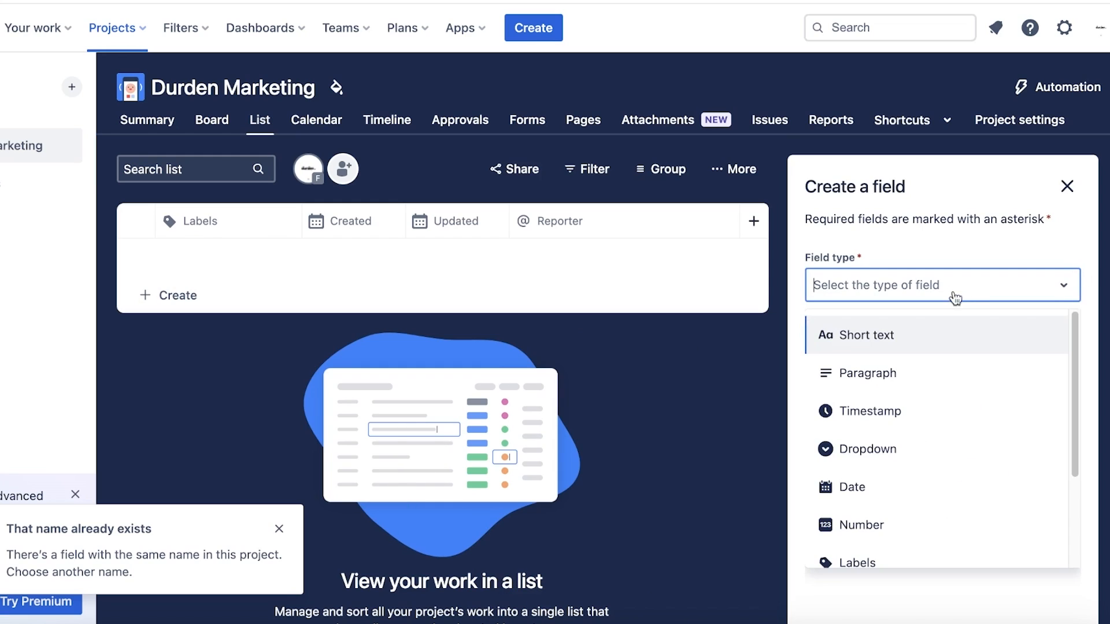
scroll(894, 407, down, 2)
scroll(869, 352, up, 2)
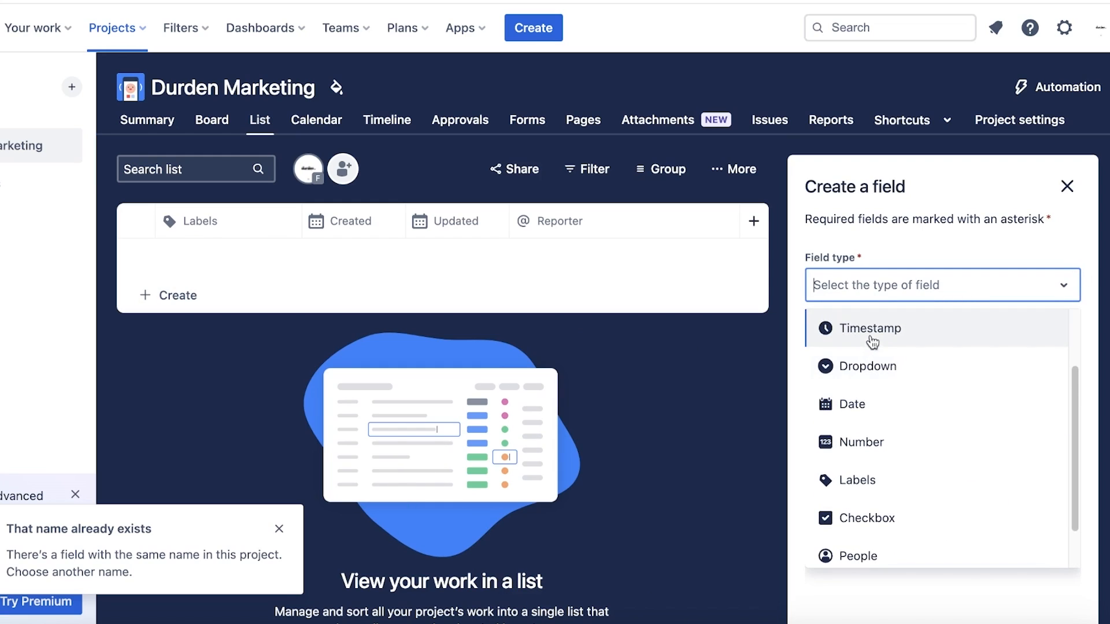
click(870, 337)
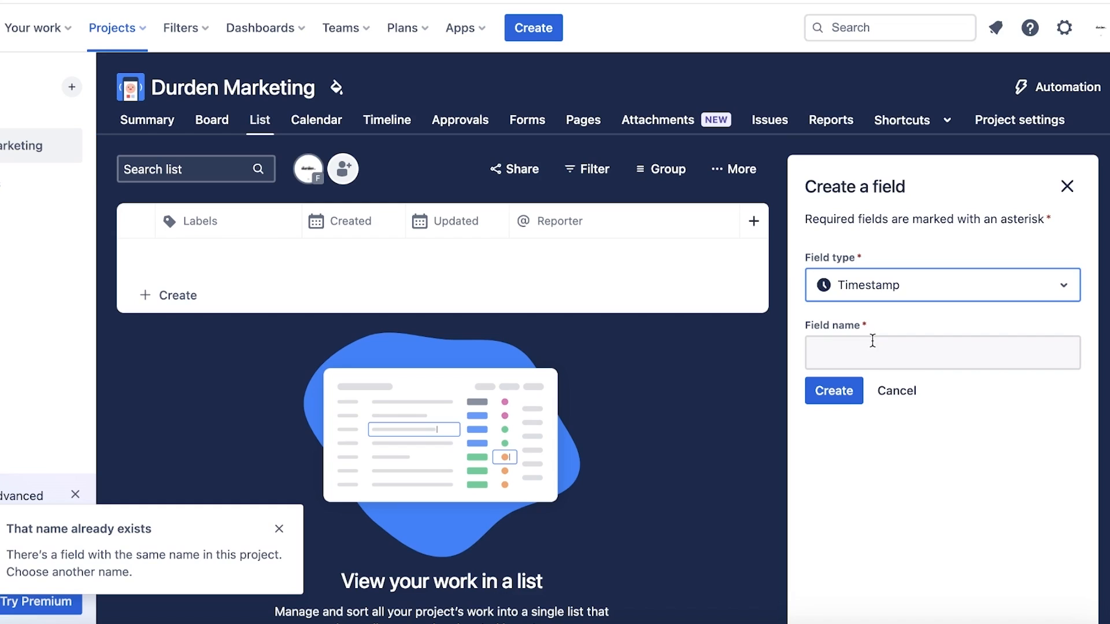
click(877, 351)
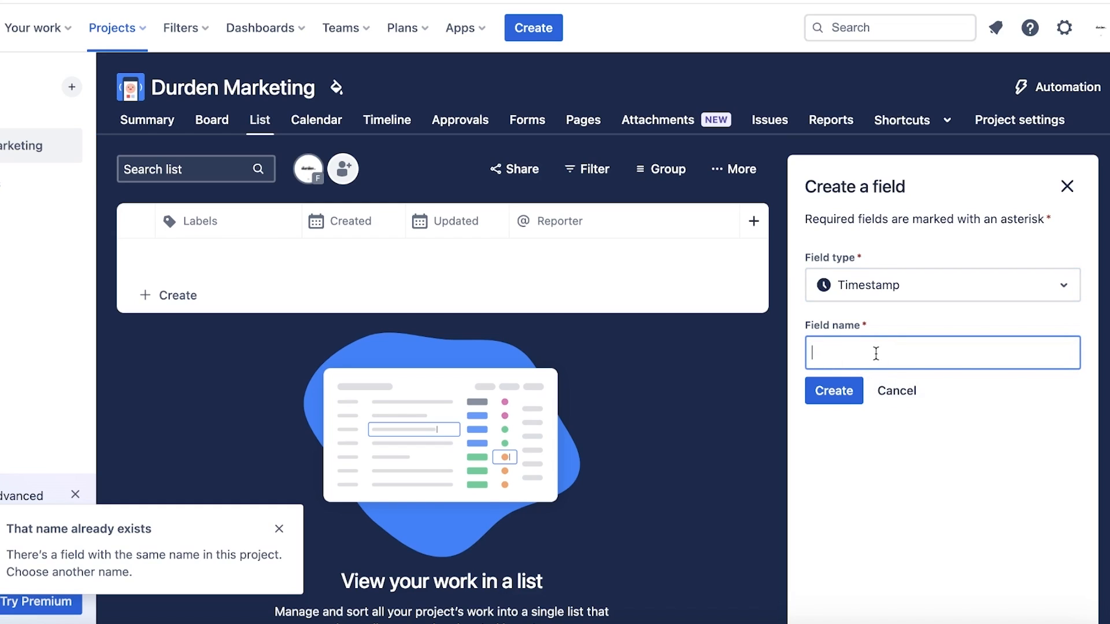
text(est time)
click(818, 399)
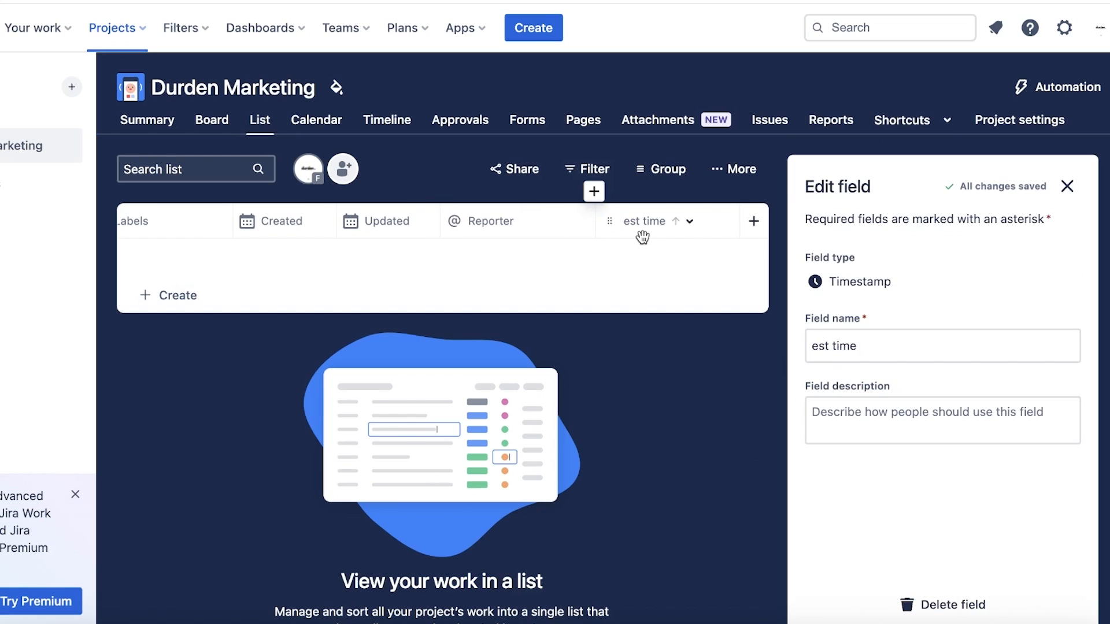
click(1067, 186)
click(1085, 222)
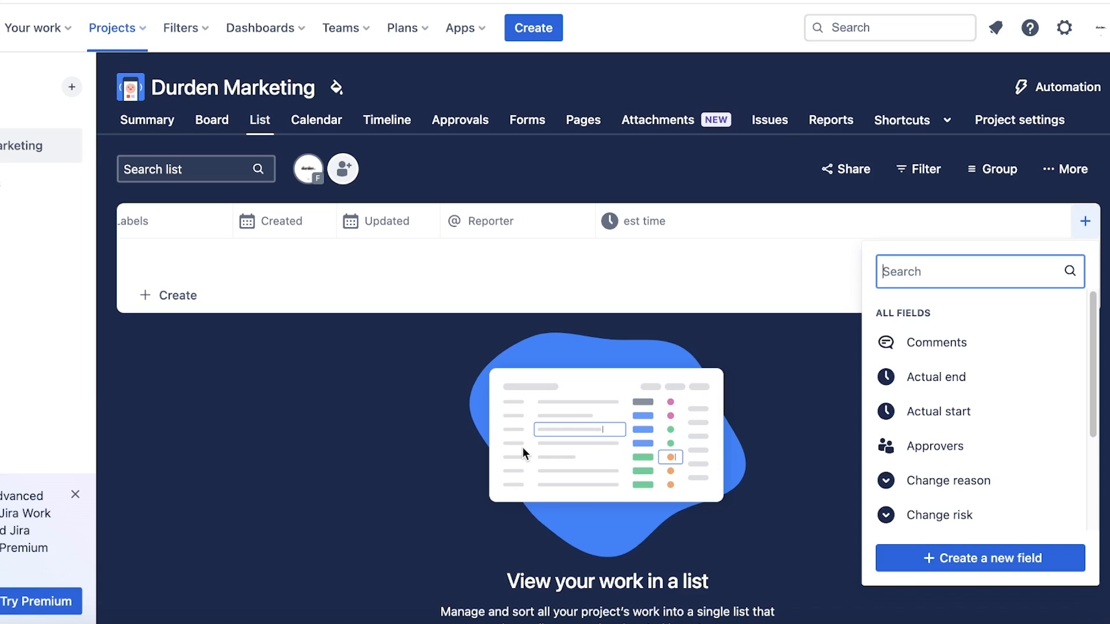
click(337, 560)
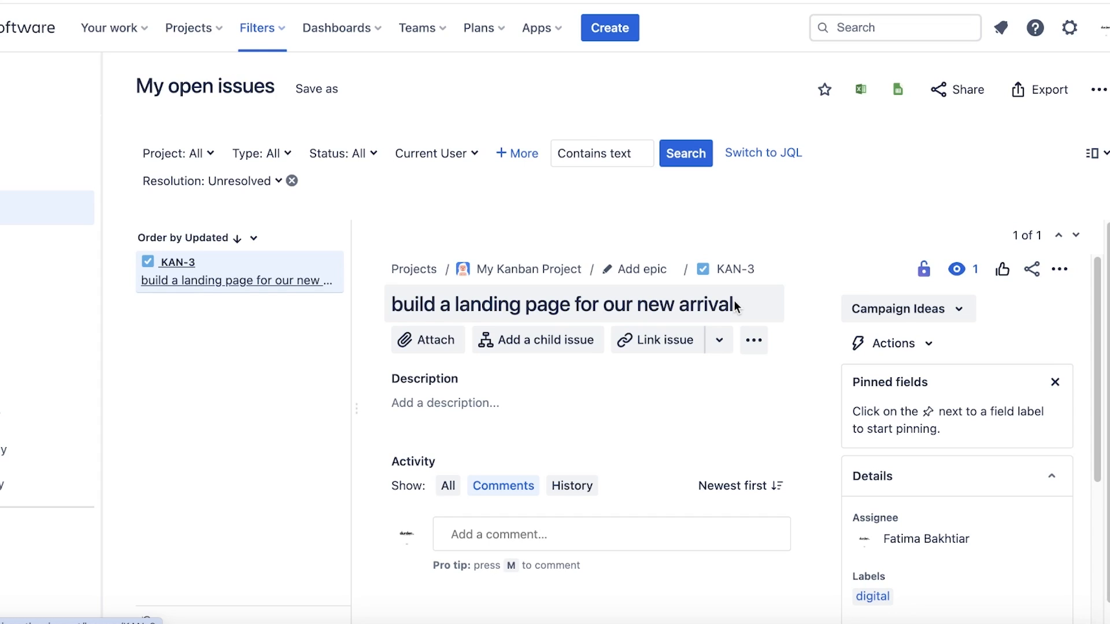
- Bring up and dismiss the share form of the My open issues filter, and the Create issue form
key(s)
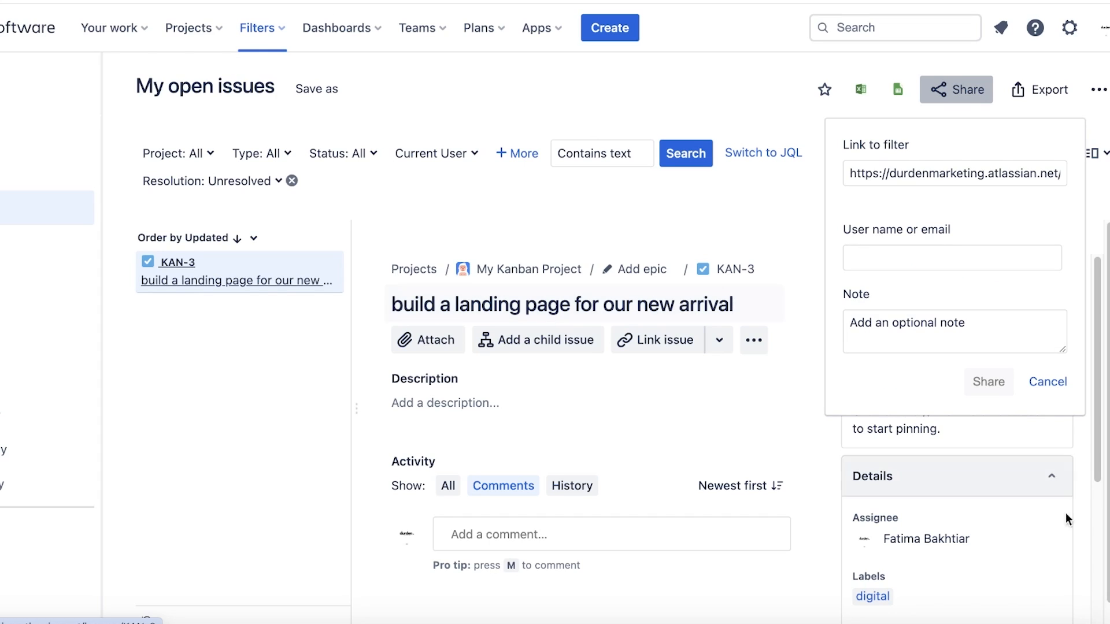
click(694, 91)
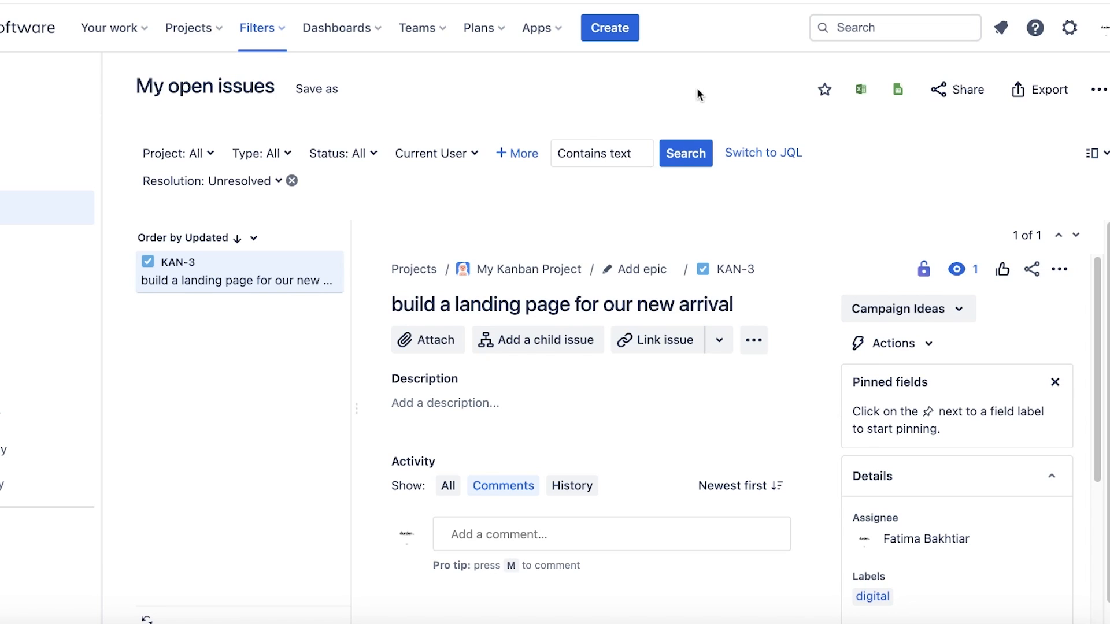
key(c)
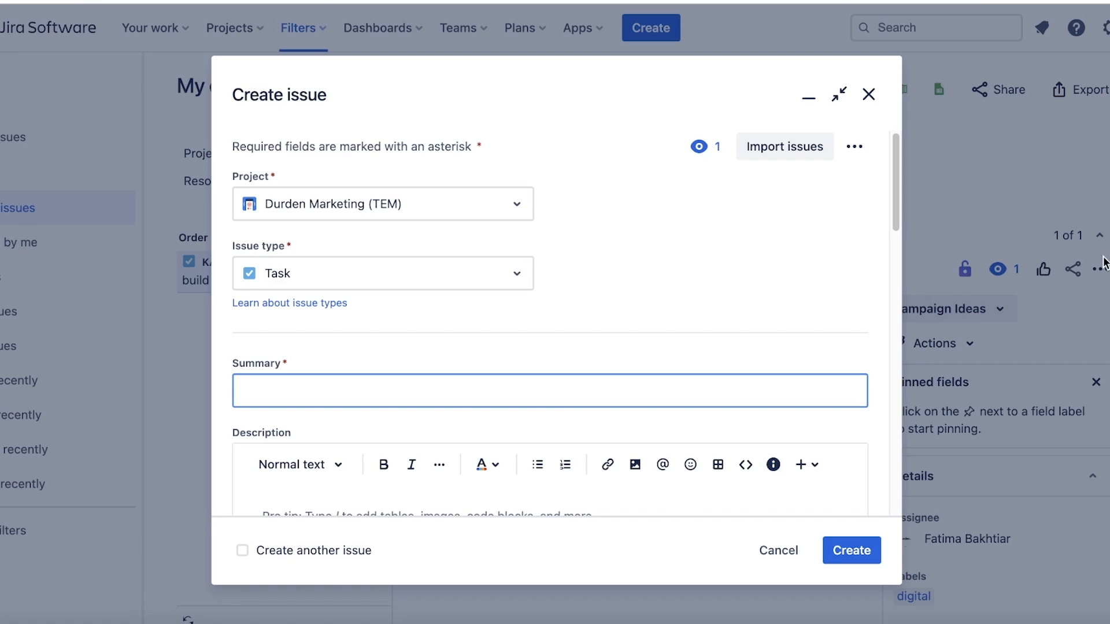
click(868, 96)
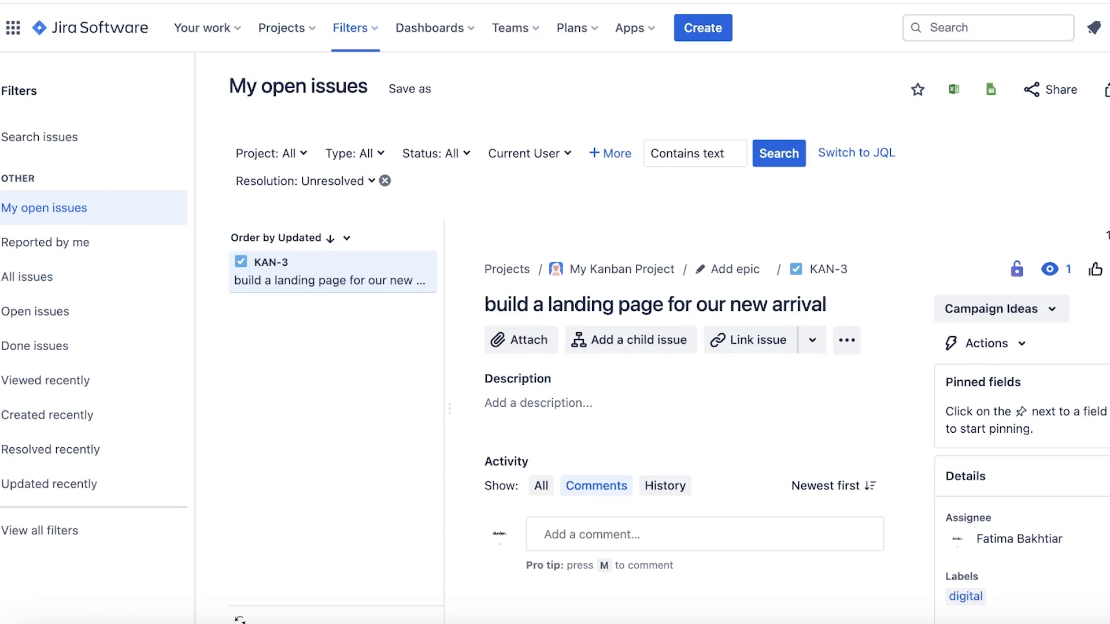
- Look through the sites under Jira Software and Jira Work Management, and open the durden site in Jira Work Management
click(12, 27)
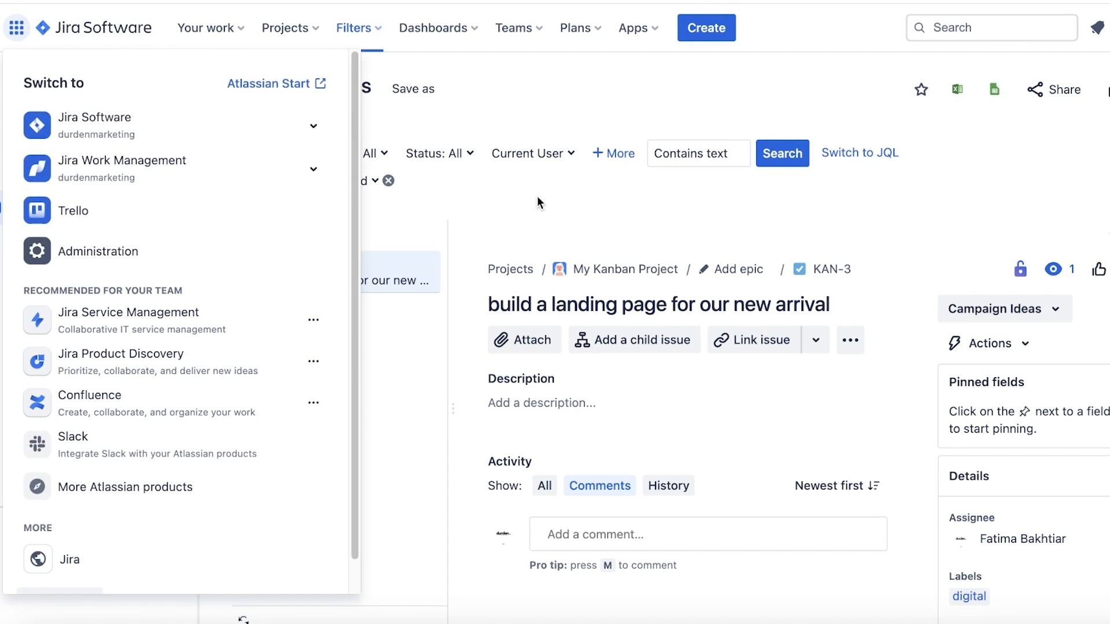
click(313, 168)
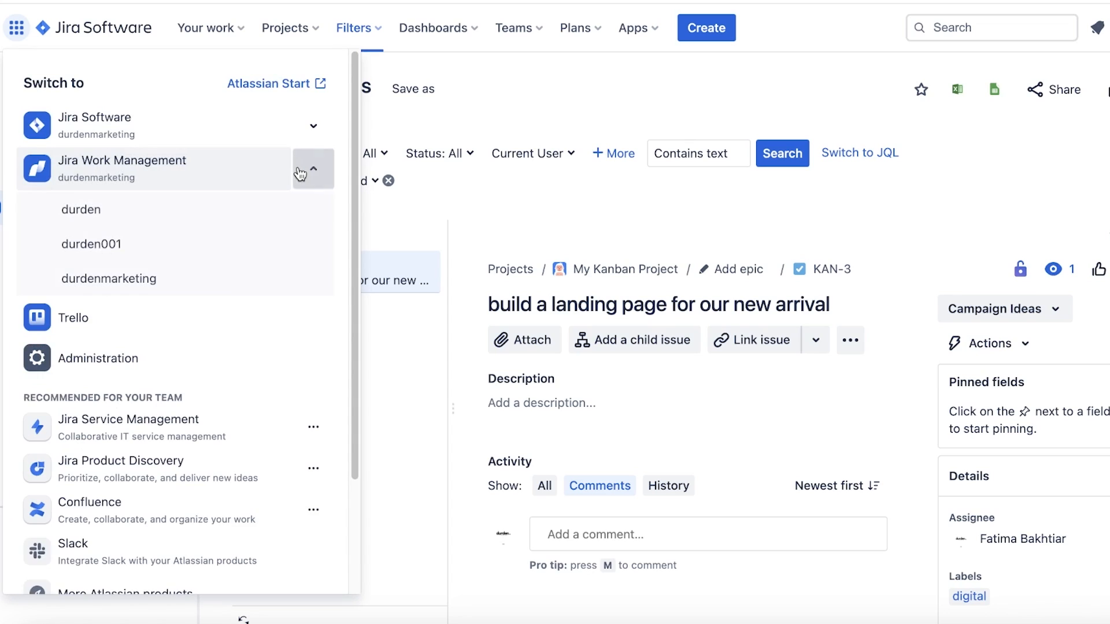
click(312, 127)
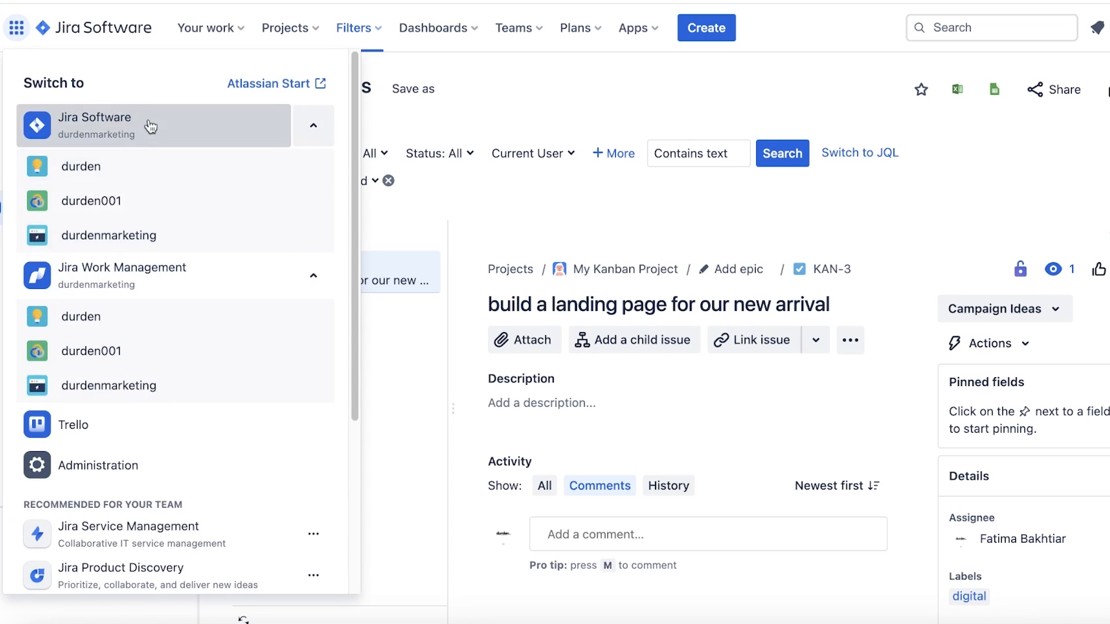
click(313, 280)
click(313, 278)
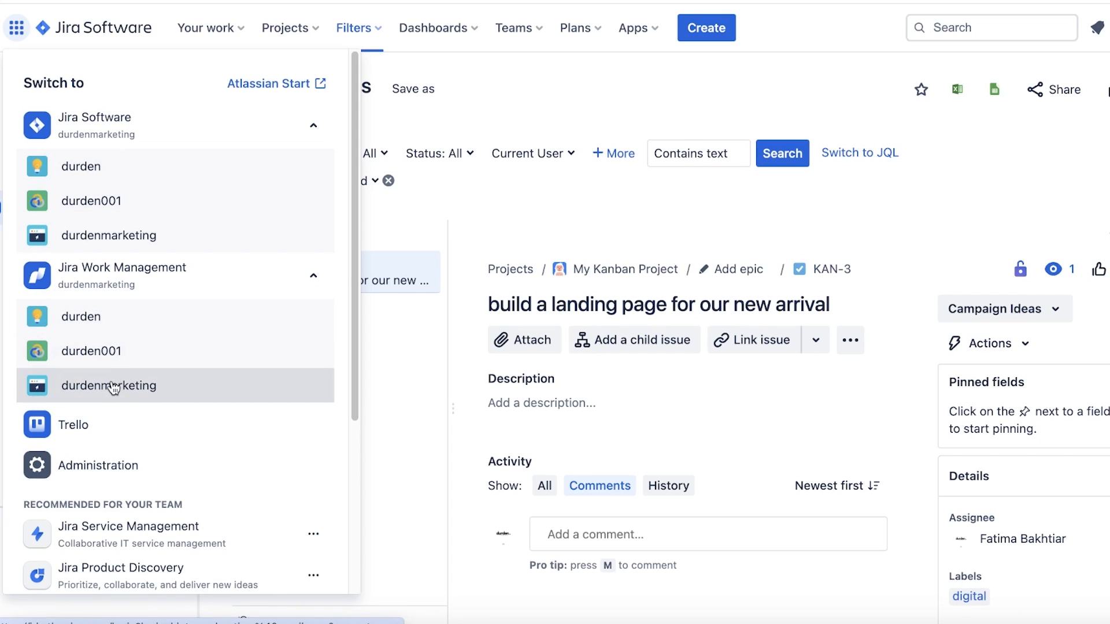
click(107, 327)
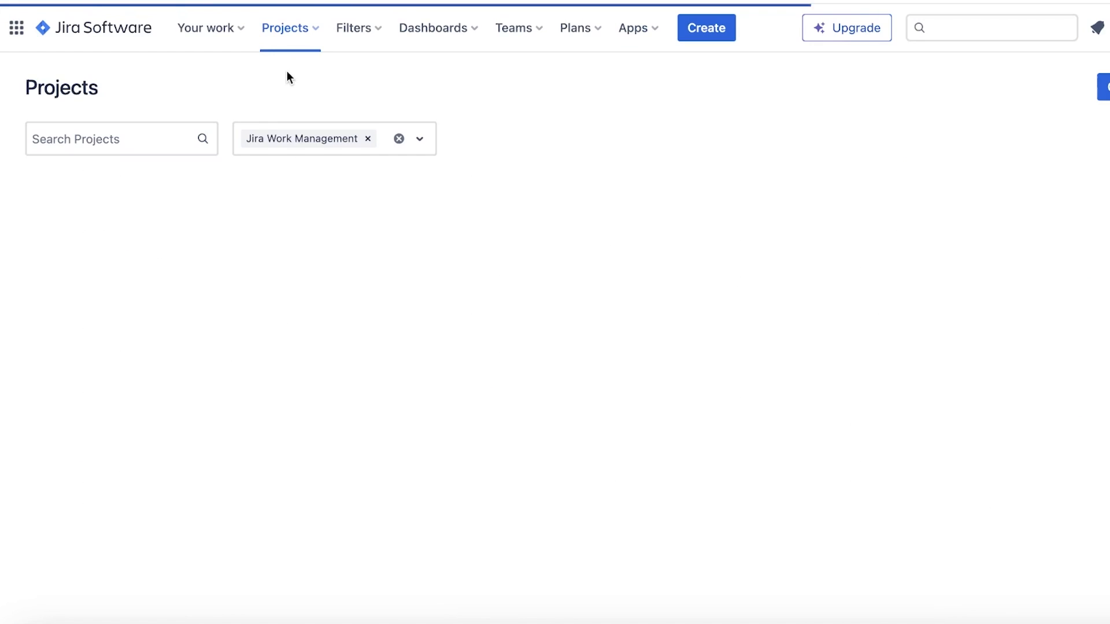
- Go to the durden site's Your work page and review the apps of the durdenmarketing and durden001 sites
click(93, 39)
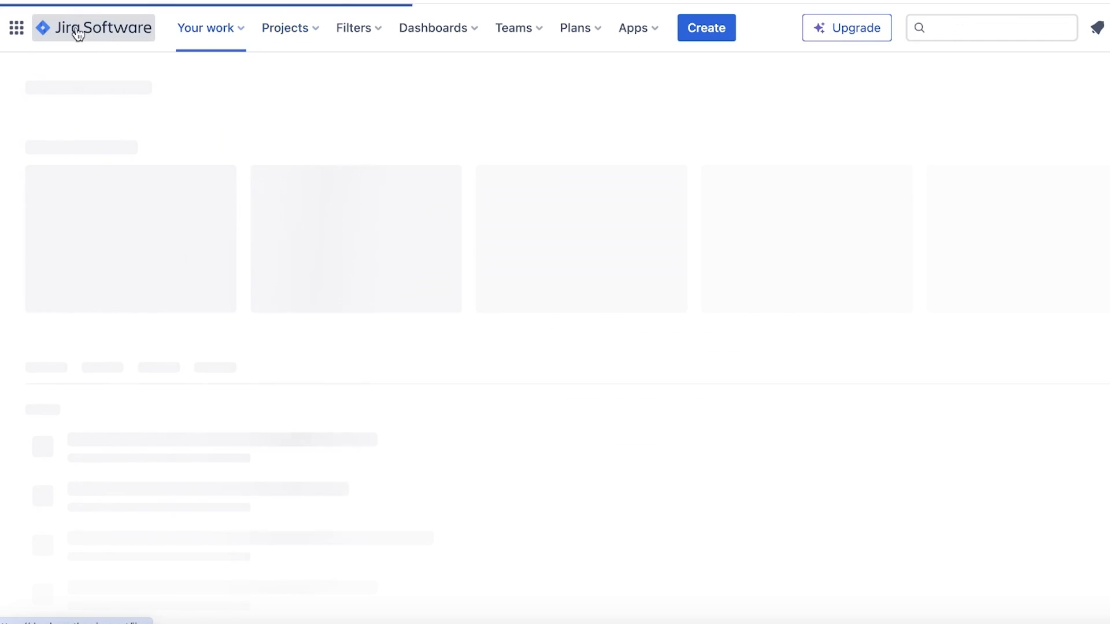
click(16, 28)
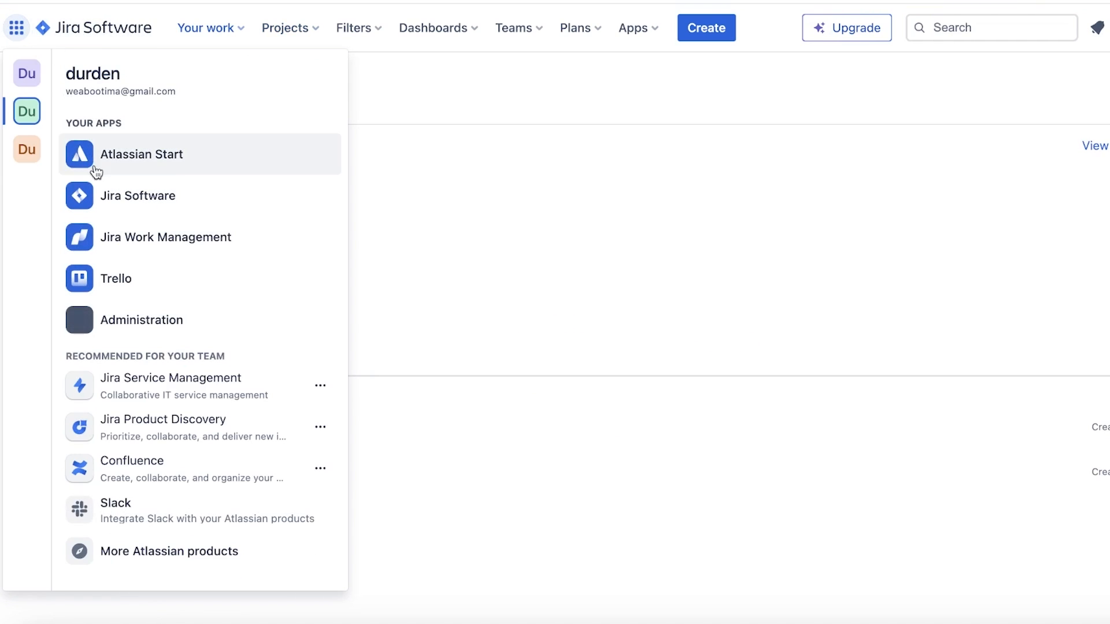
click(24, 73)
click(17, 155)
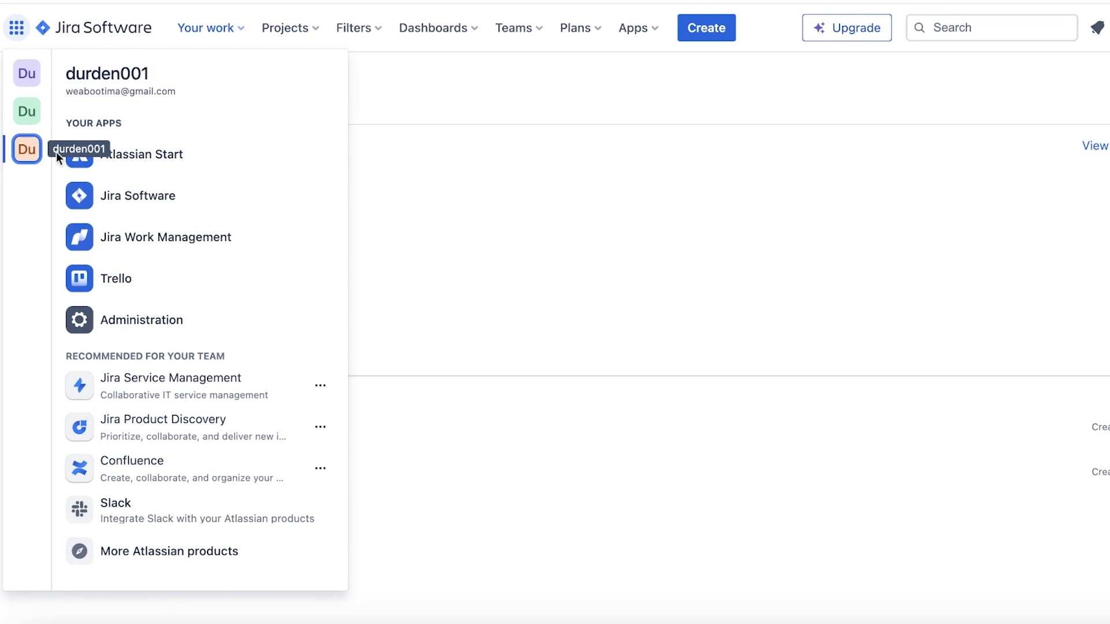
click(681, 207)
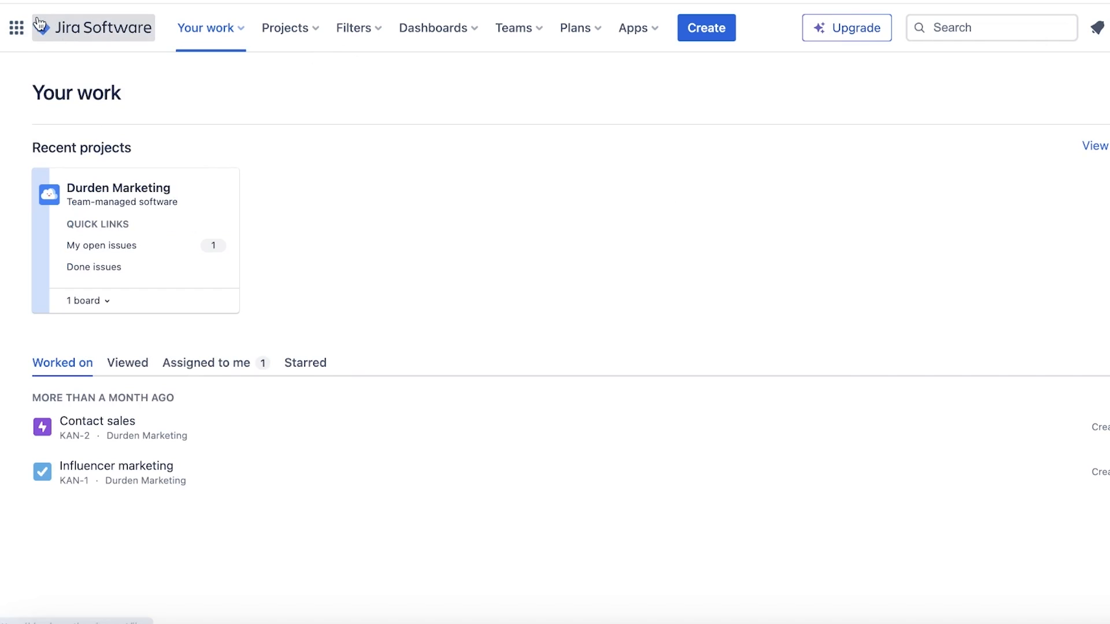
- Open the Confluence trial page from the products recommended for the team
click(17, 27)
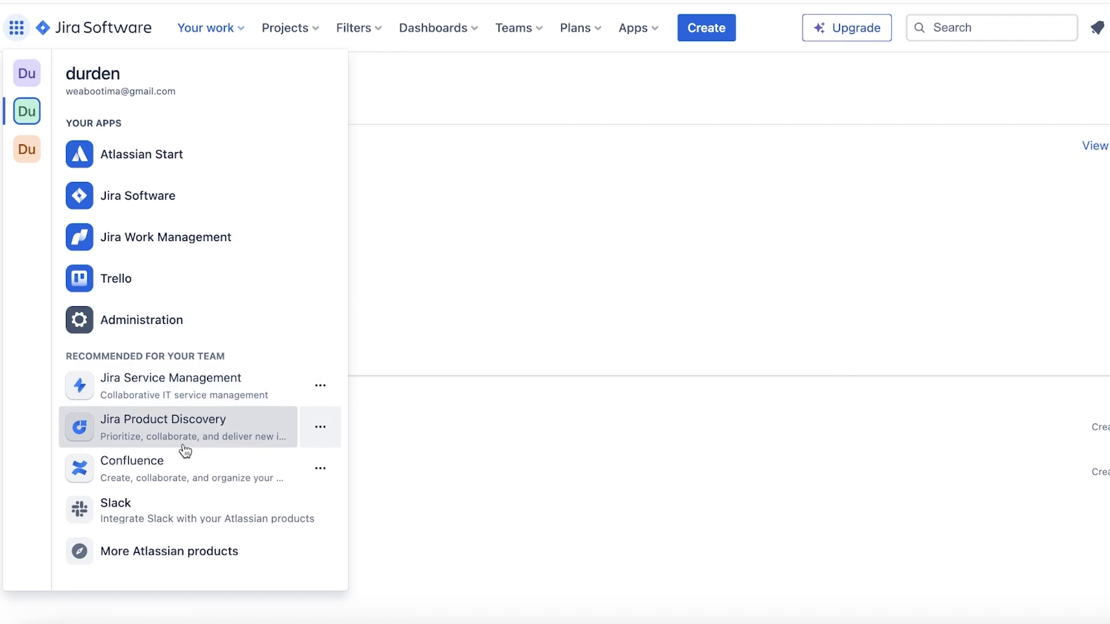
click(164, 476)
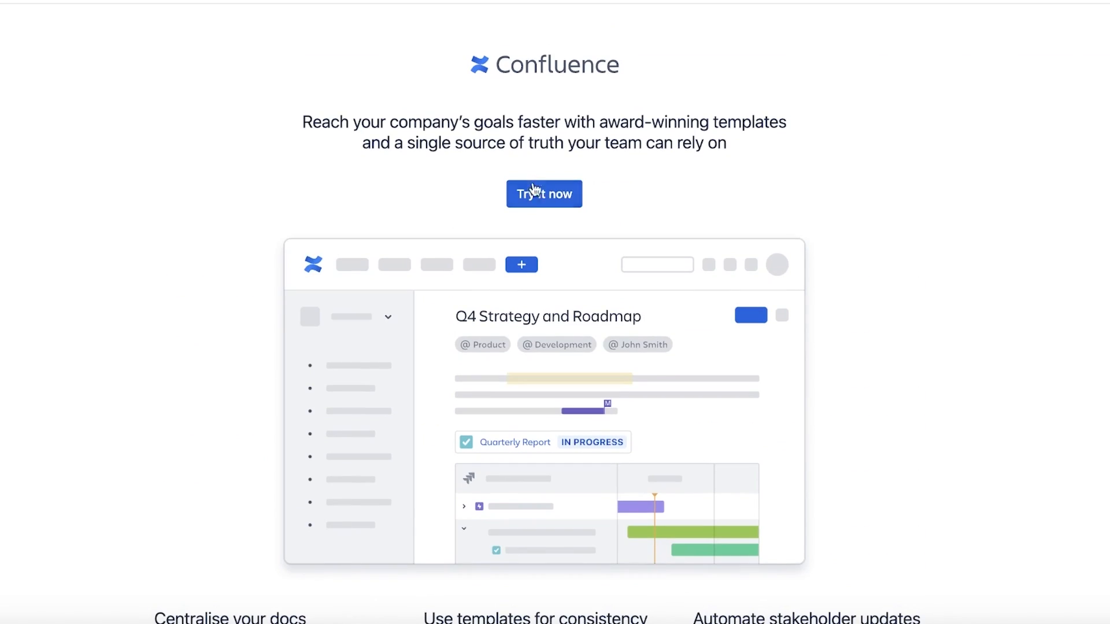
- Start Confluence on the Free plan and choose Collaborating across teams as the reason for using it
click(535, 196)
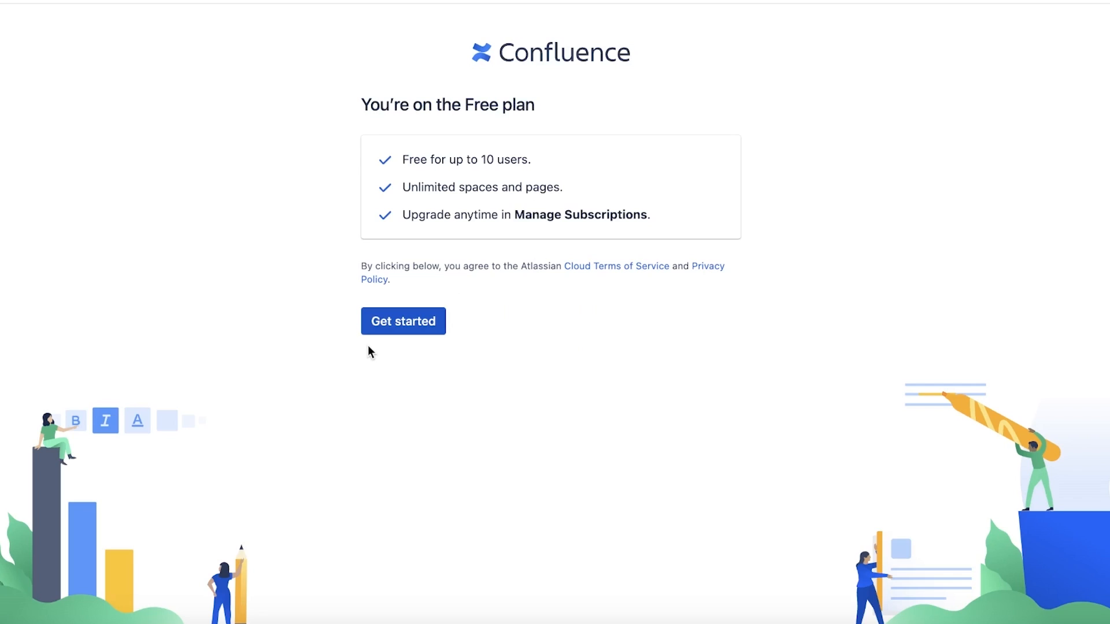
click(368, 327)
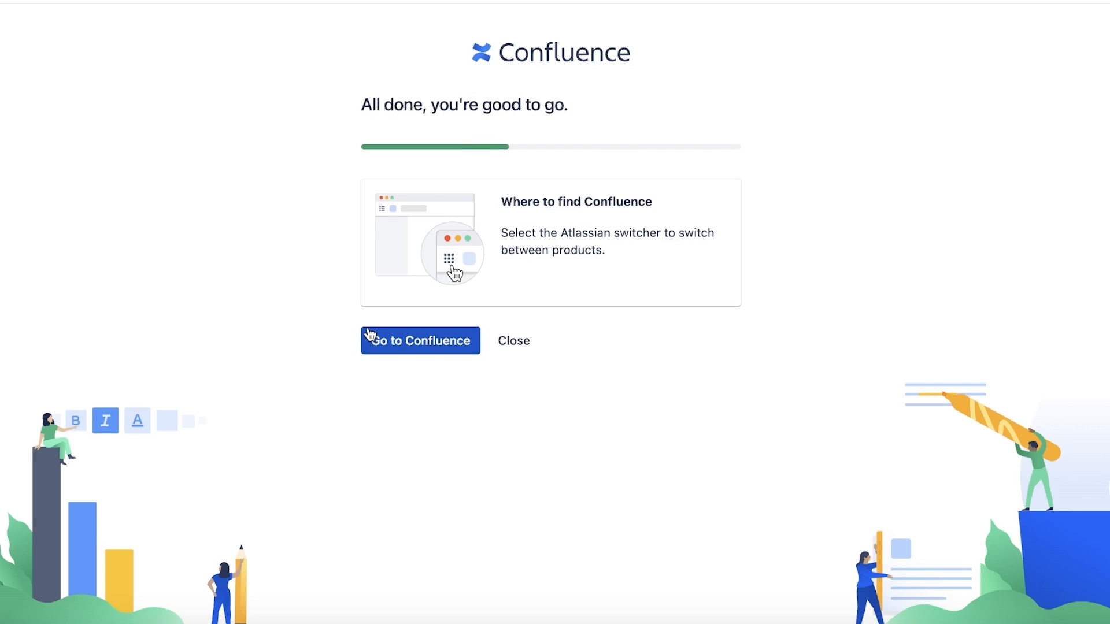
click(370, 335)
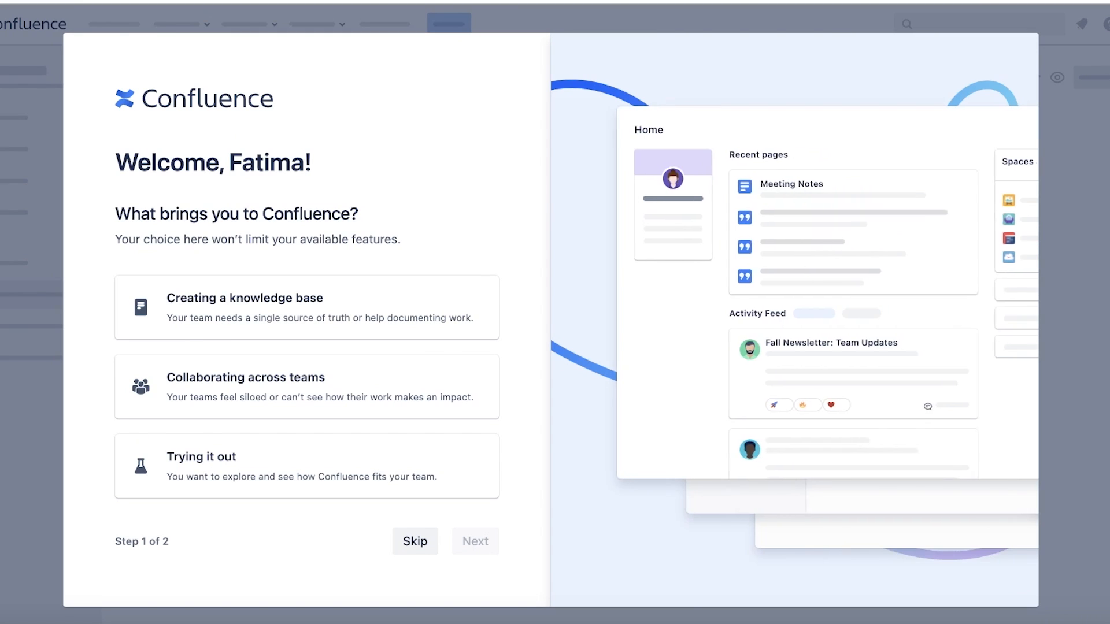
click(456, 401)
click(471, 541)
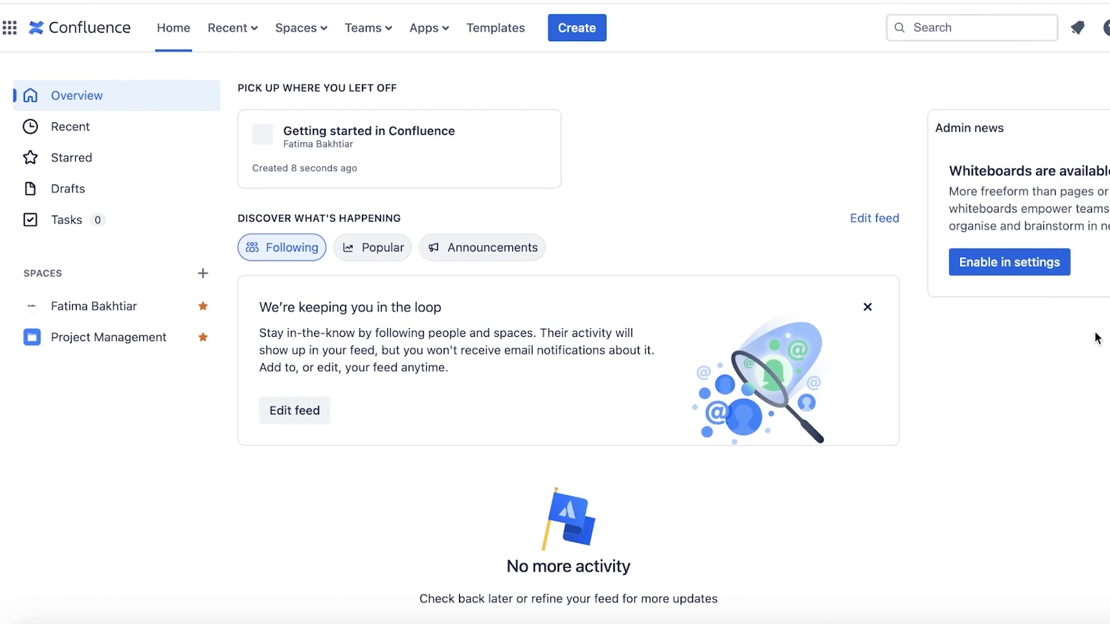
- Look over the Confluence home overview and dismiss the We're keeping you in the loop card
scroll(599, 334, down, 1)
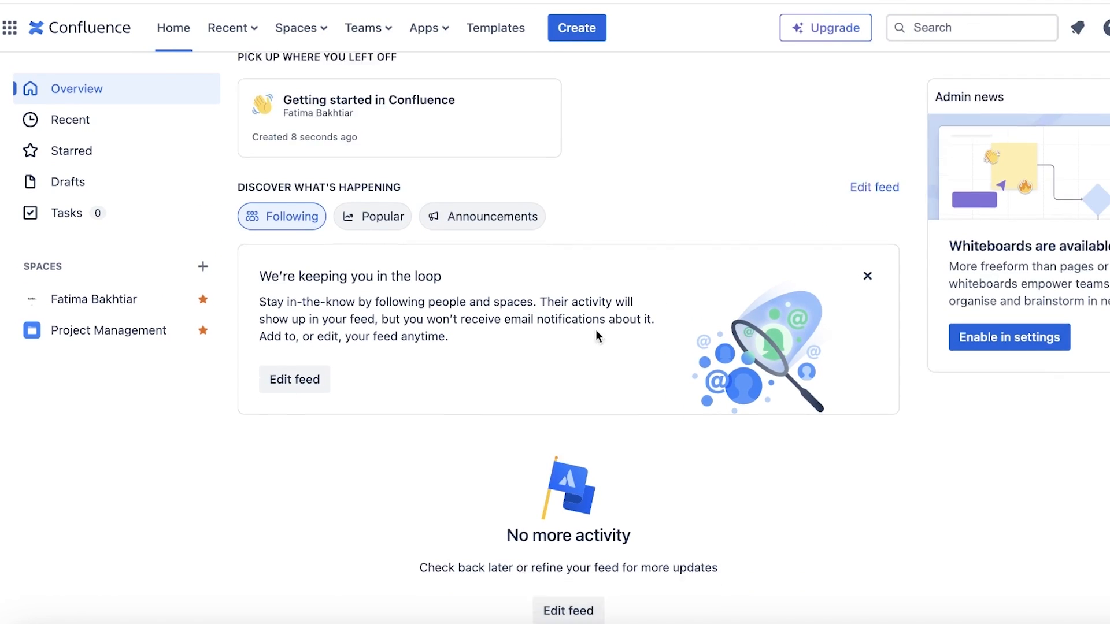
scroll(596, 333, up, 1)
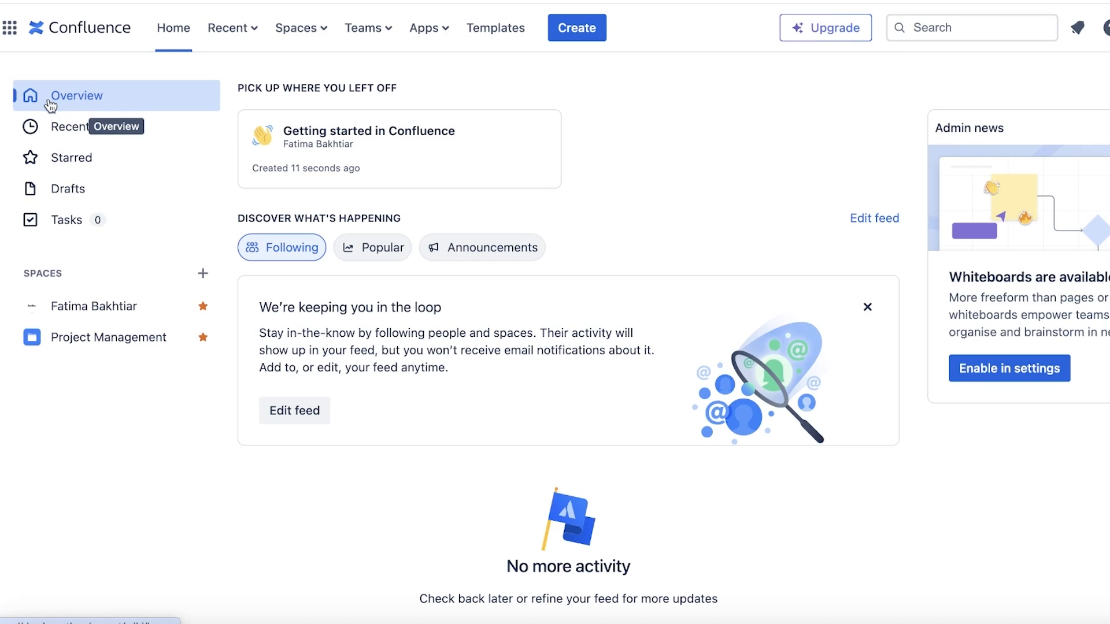
scroll(908, 312, down, 3)
click(867, 218)
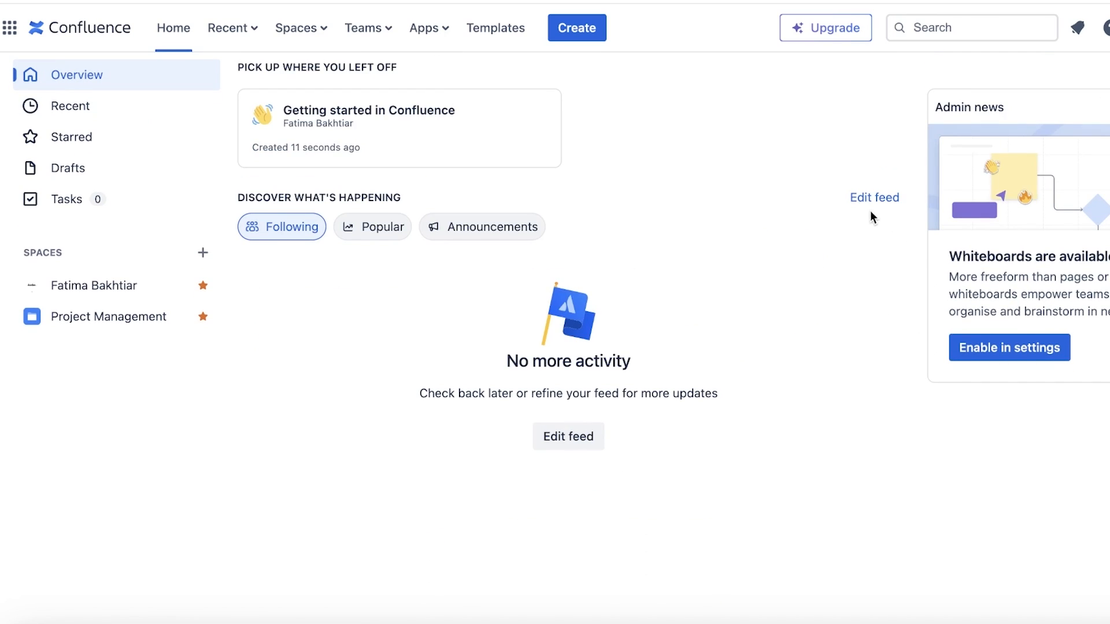
scroll(478, 235, up, 1)
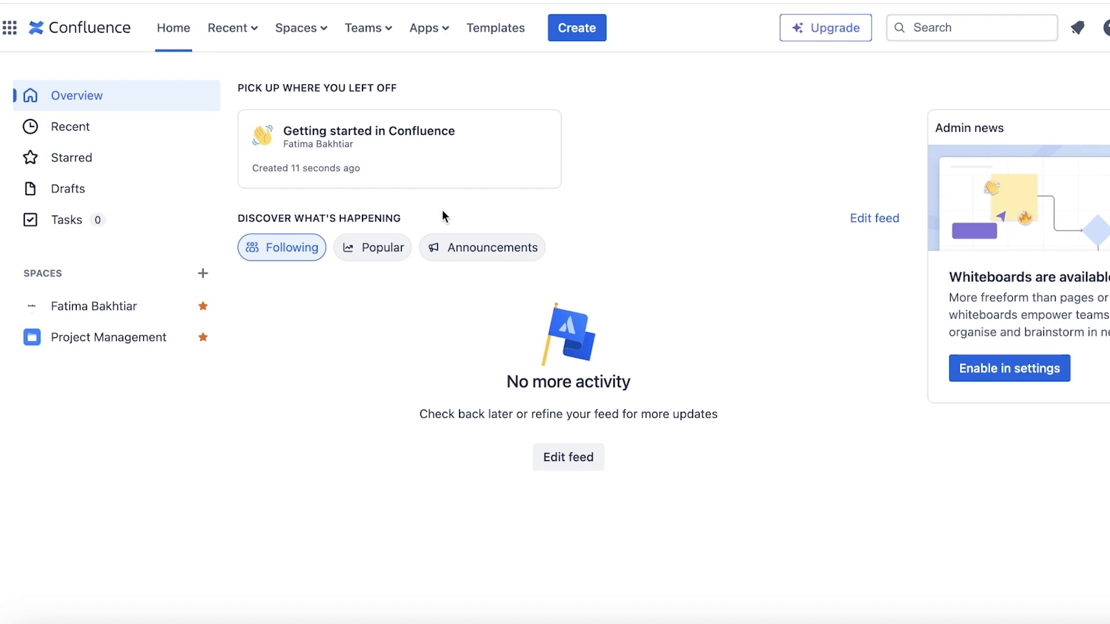
- Switch back to Jira Software's Your work page and view the durden site's apps and recommended products
click(476, 2)
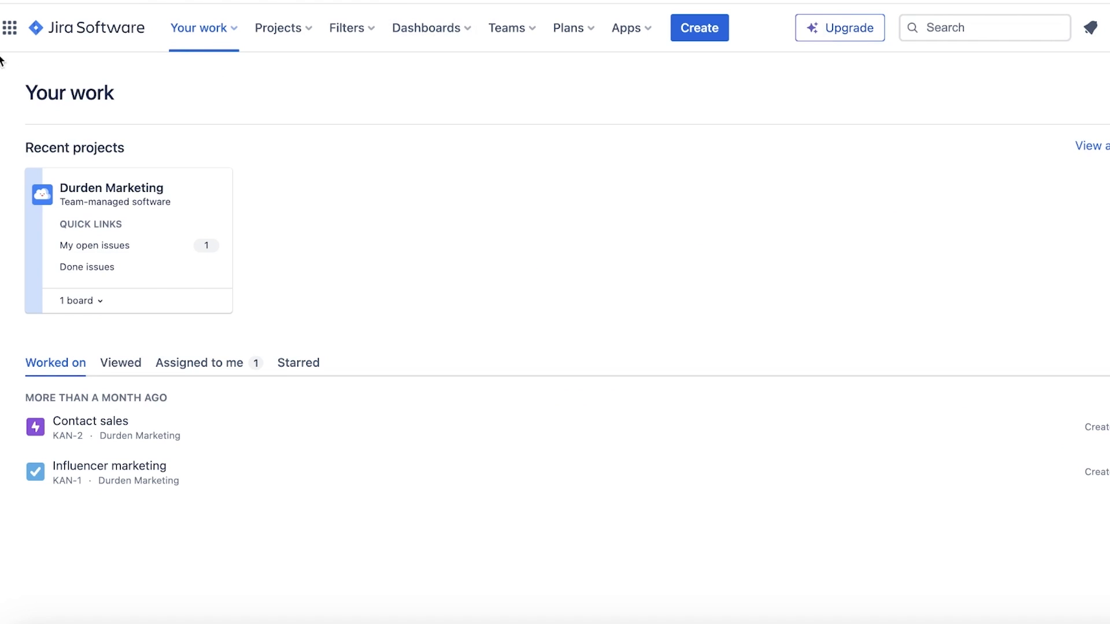
click(9, 35)
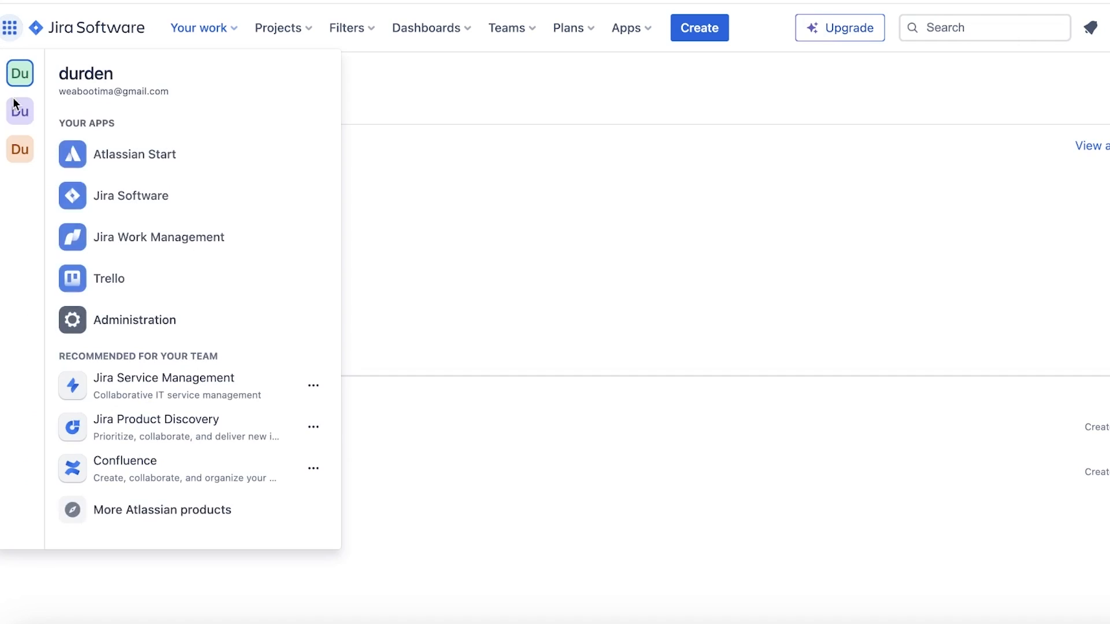
click(419, 152)
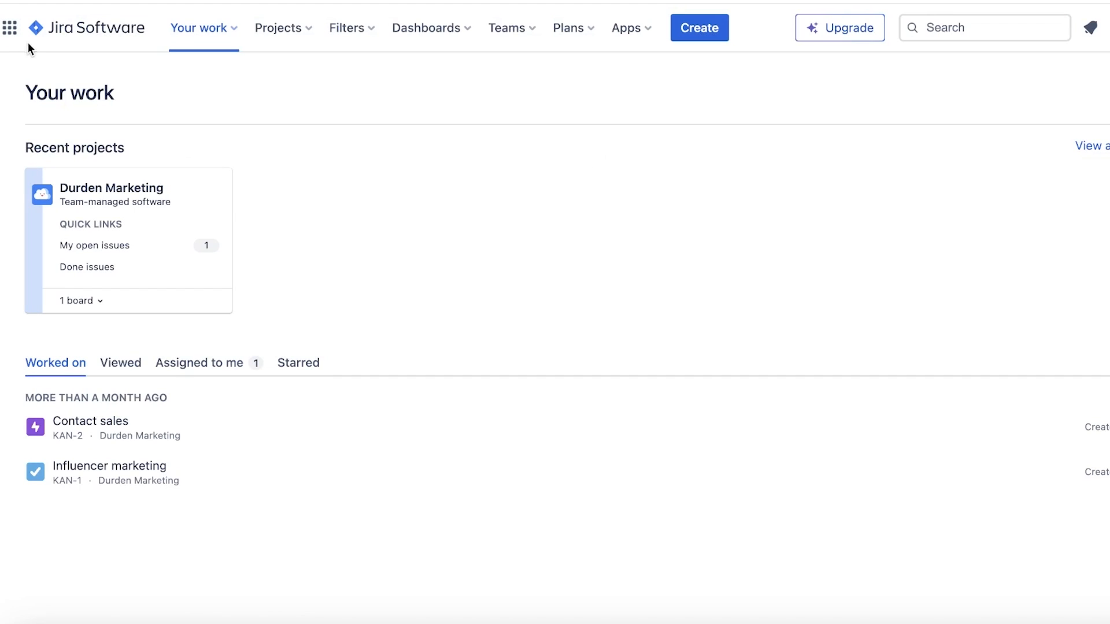
- Open the durden site's Jira Work Management projects, then view and close the templates for creating a project
click(9, 28)
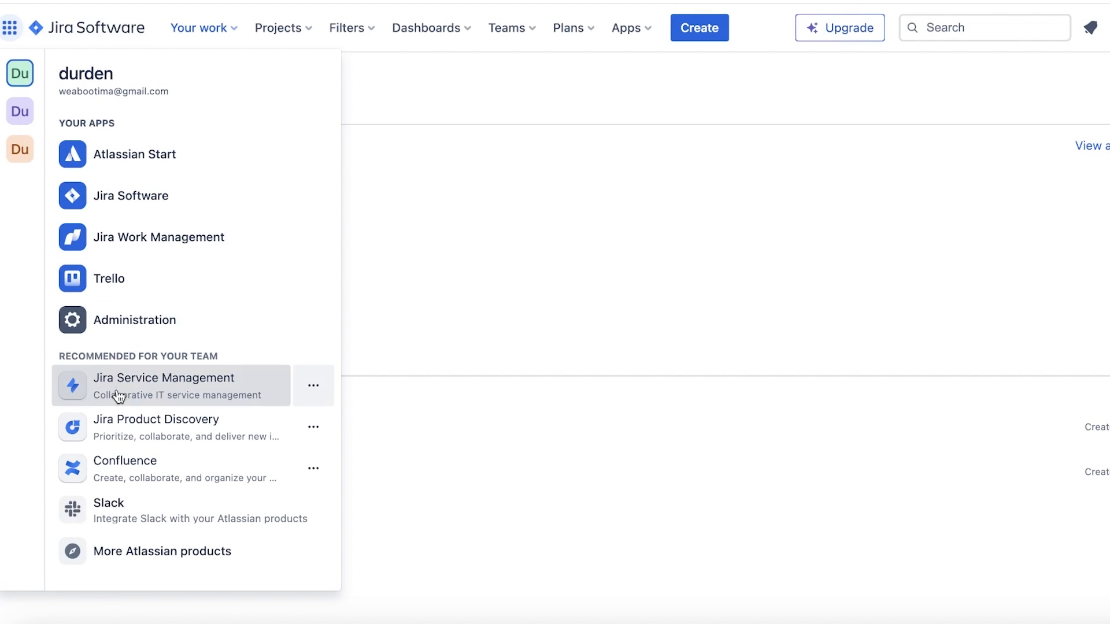
click(218, 228)
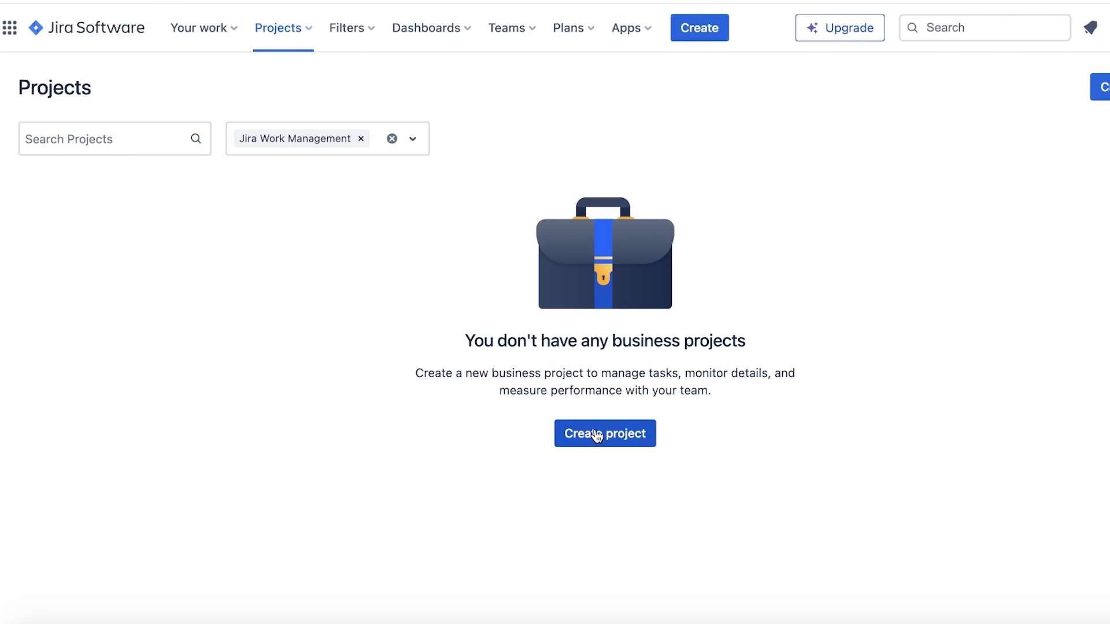
click(597, 435)
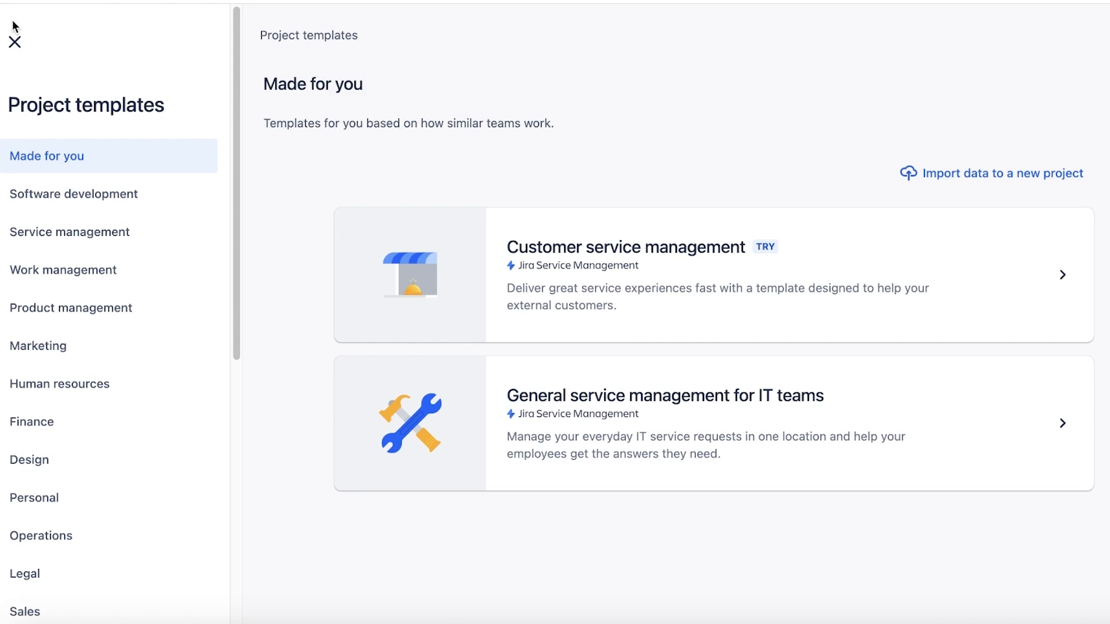
click(14, 42)
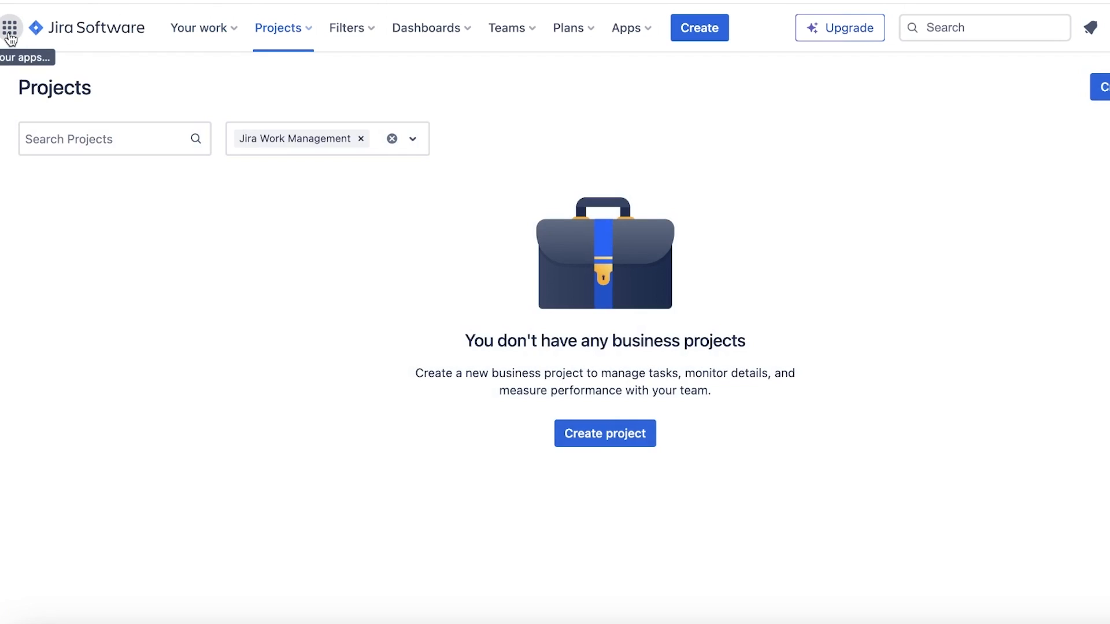